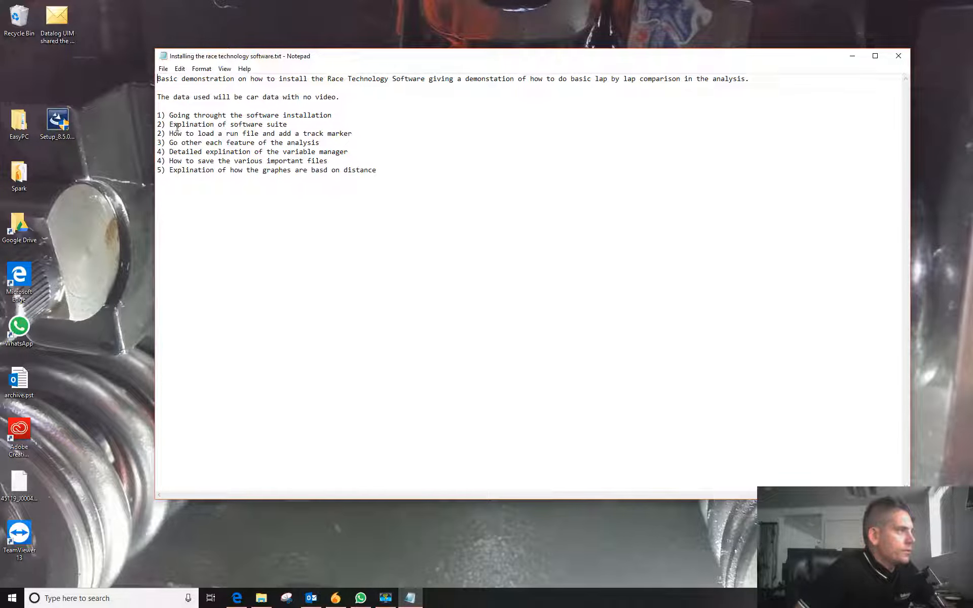
Shrink the Notepad window with the installation notes and move it clear of the setup file on the desktop.
drag(262, 124, 285, 127)
click(188, 185)
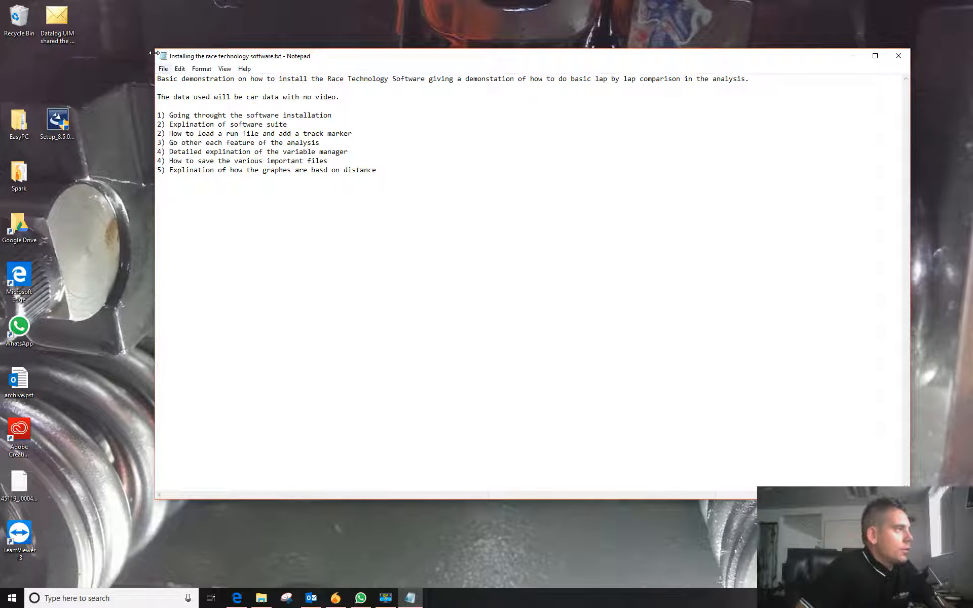
drag(152, 51, 213, 235)
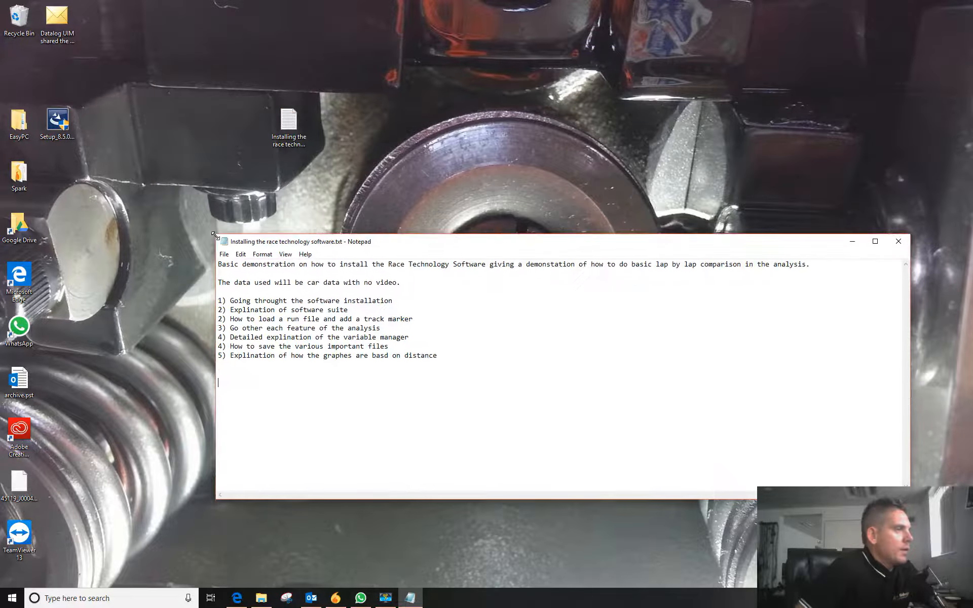
drag(389, 248, 400, 210)
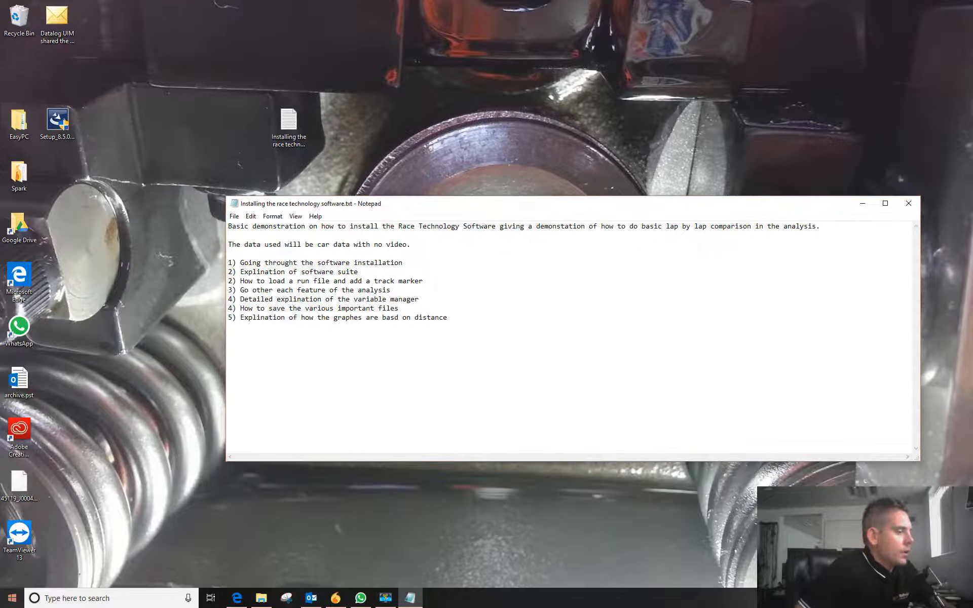
click(12, 598)
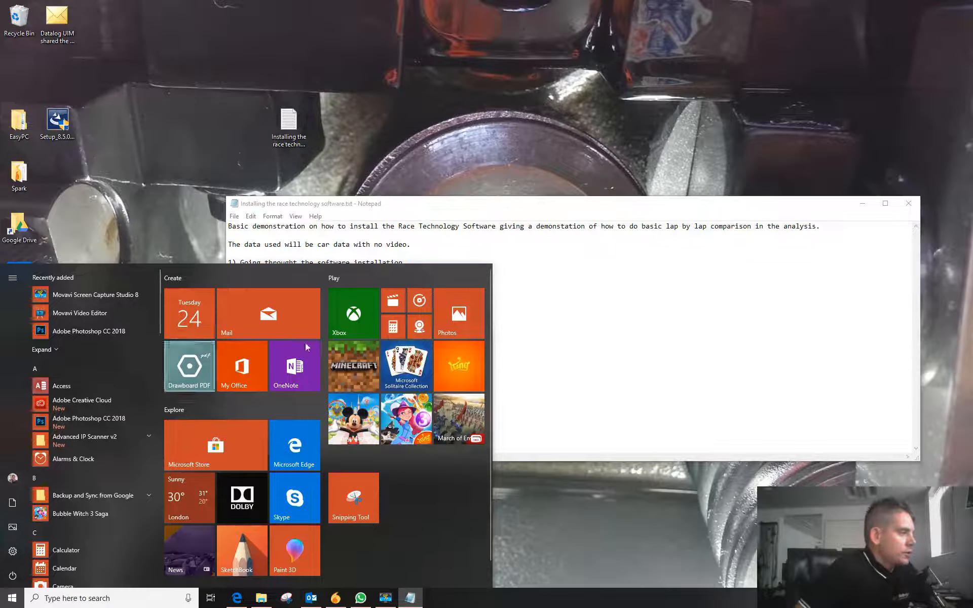
click(628, 481)
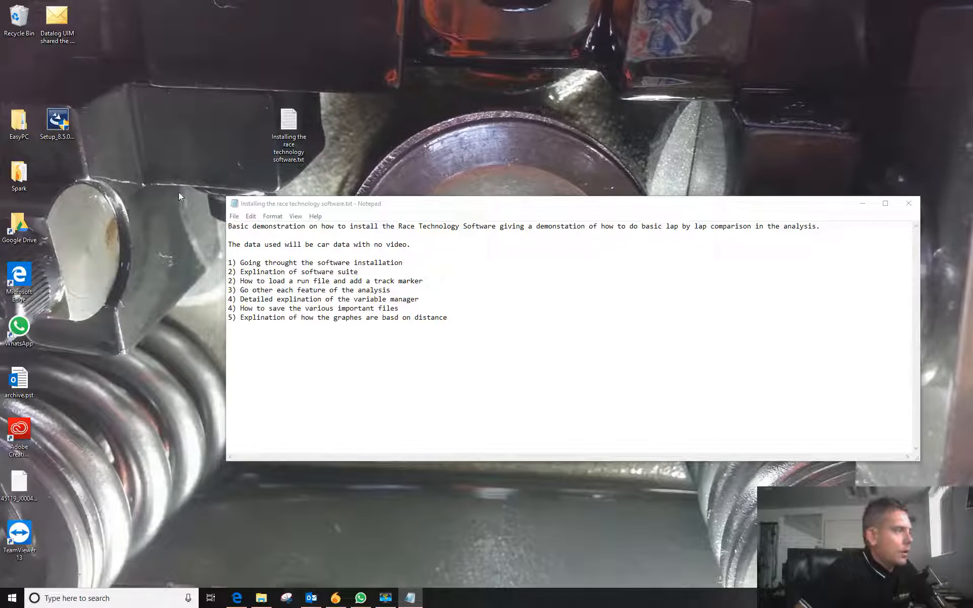
Move the version 8.5 setup launcher to a free spot on the desktop, run it and allow it to make changes.
click(52, 133)
drag(53, 132, 130, 127)
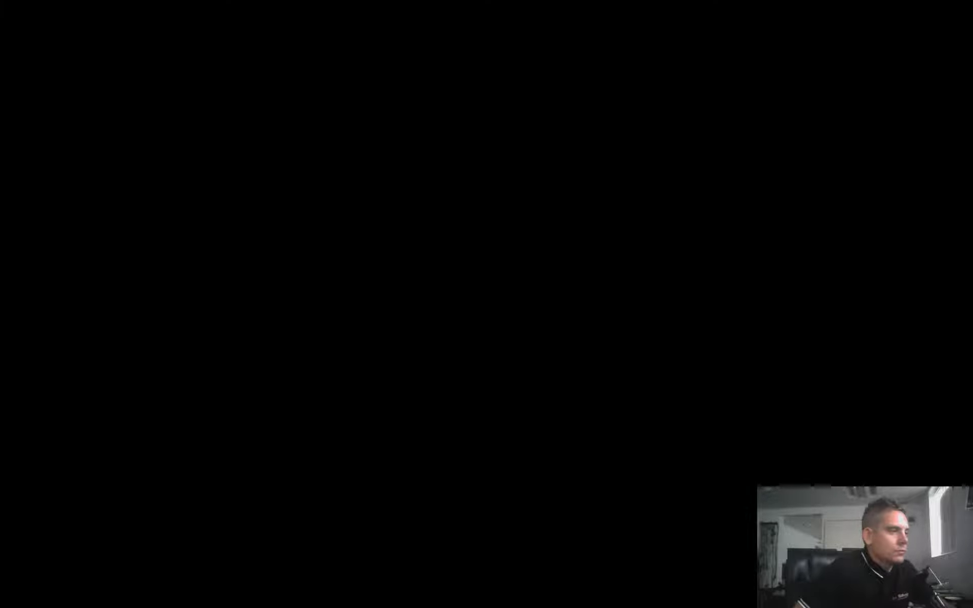
click(464, 372)
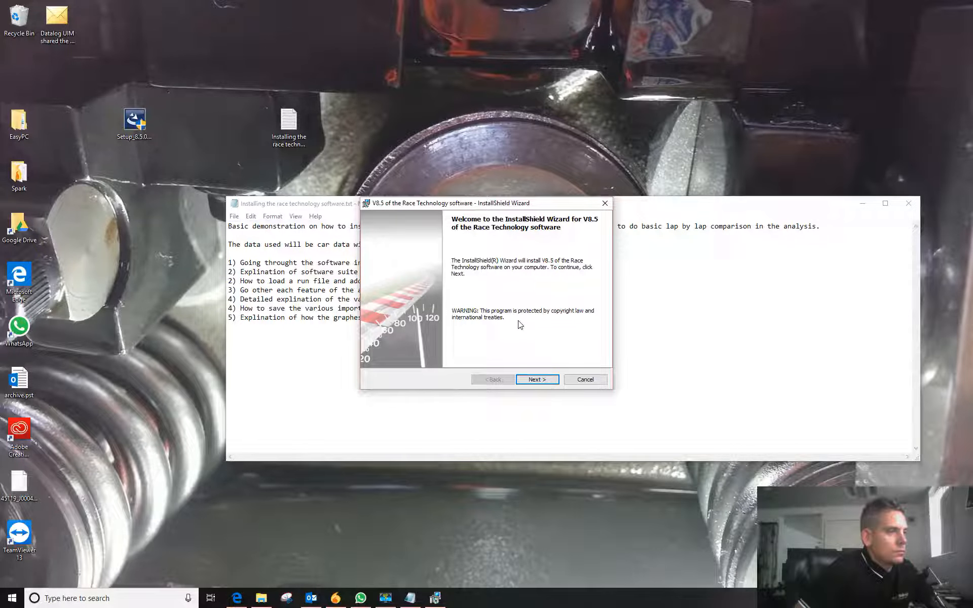
Continue past the Race Technology installer's welcome page and accept the license agreement terms.
drag(566, 207, 582, 146)
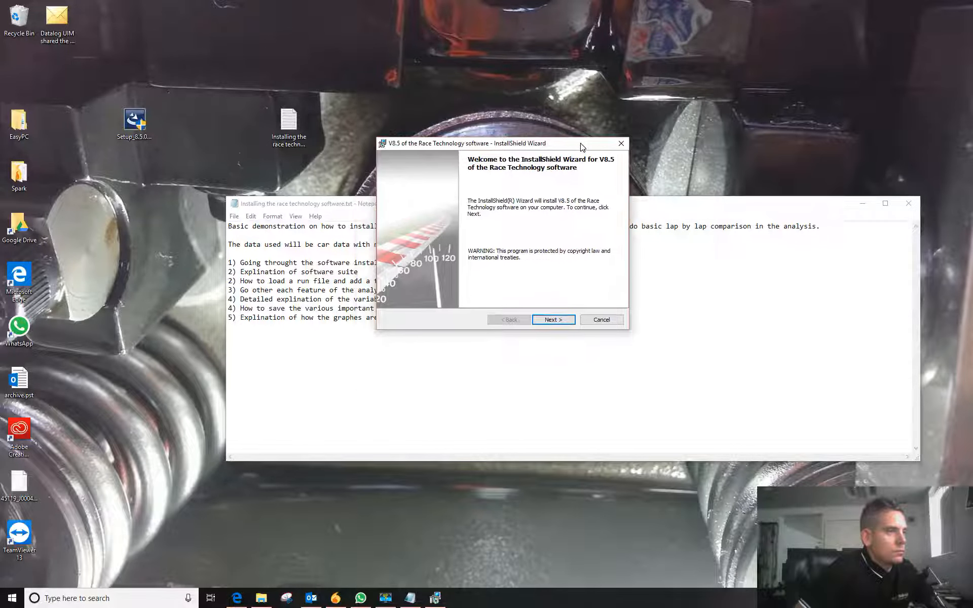
click(551, 318)
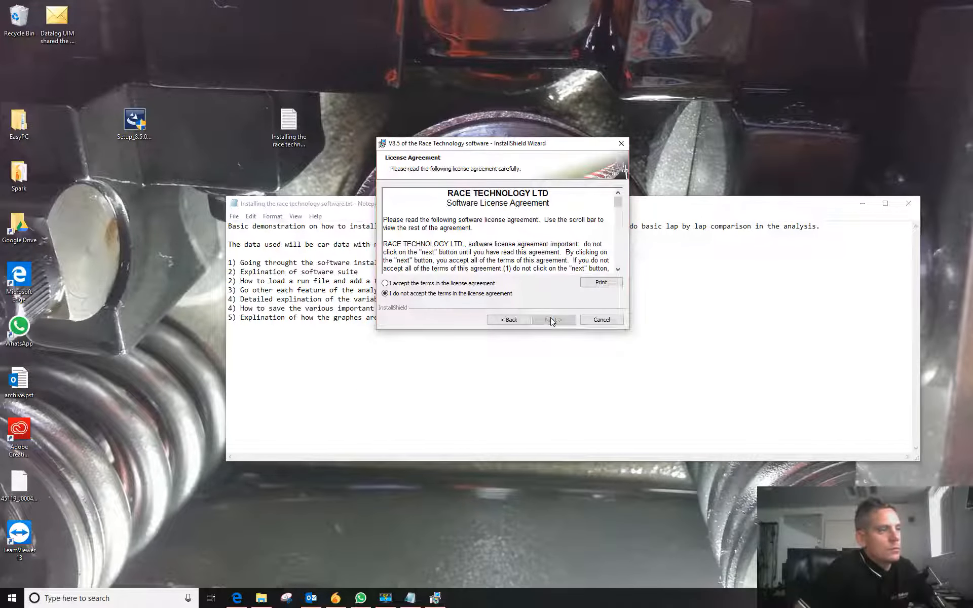
click(432, 284)
click(542, 320)
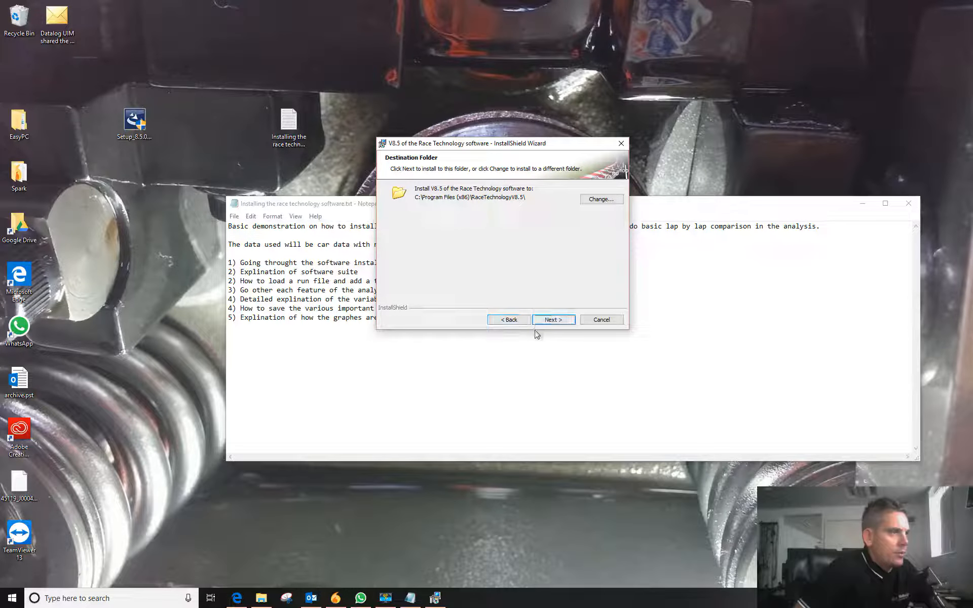
Keep the default destination folder, the option to install all racing software with TeamViewer support, and the NTSC video mode.
click(553, 320)
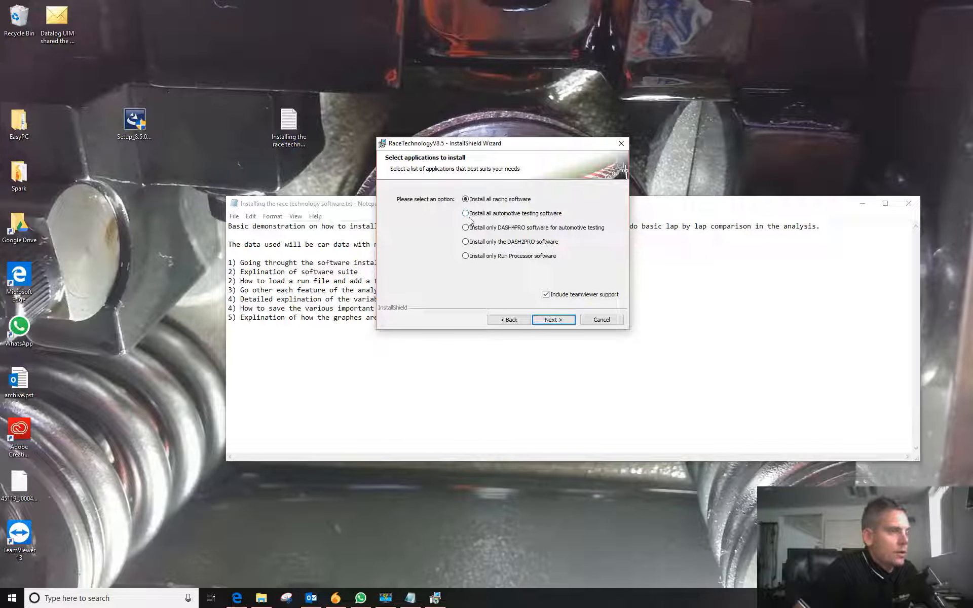
click(553, 319)
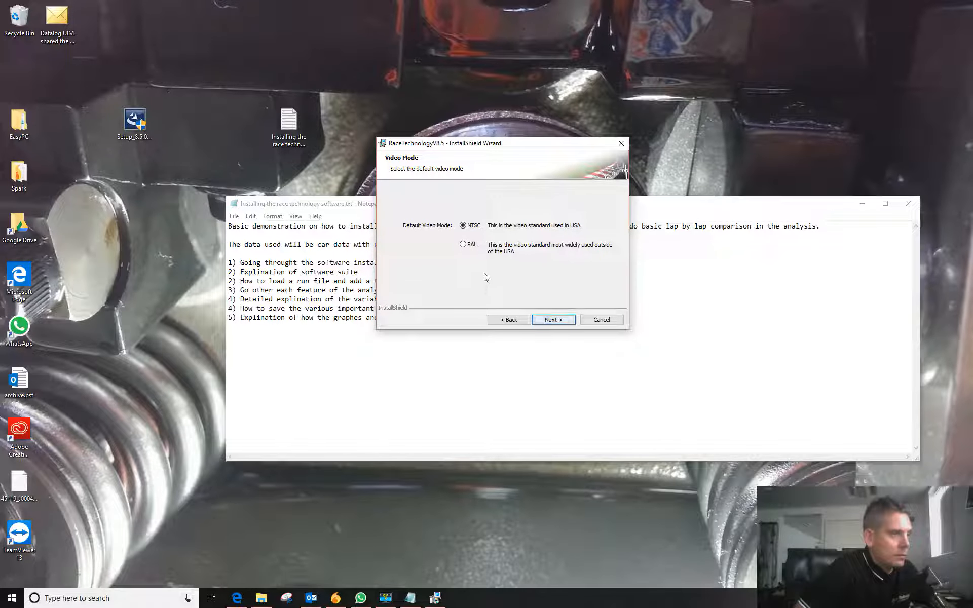
key(Return)
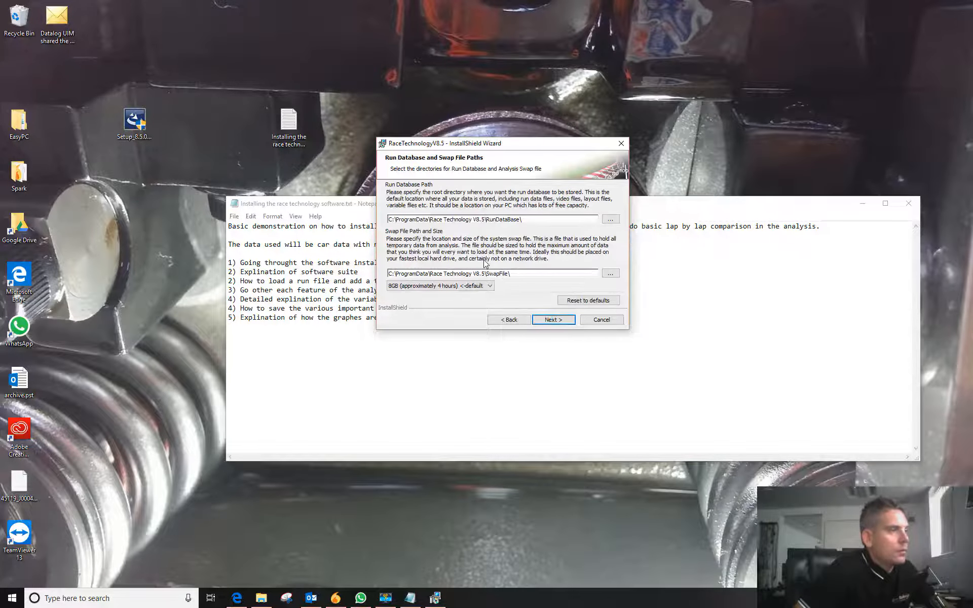
Review the swap file sizes and keep the default 8GB size with the default run database and swap file paths.
click(483, 286)
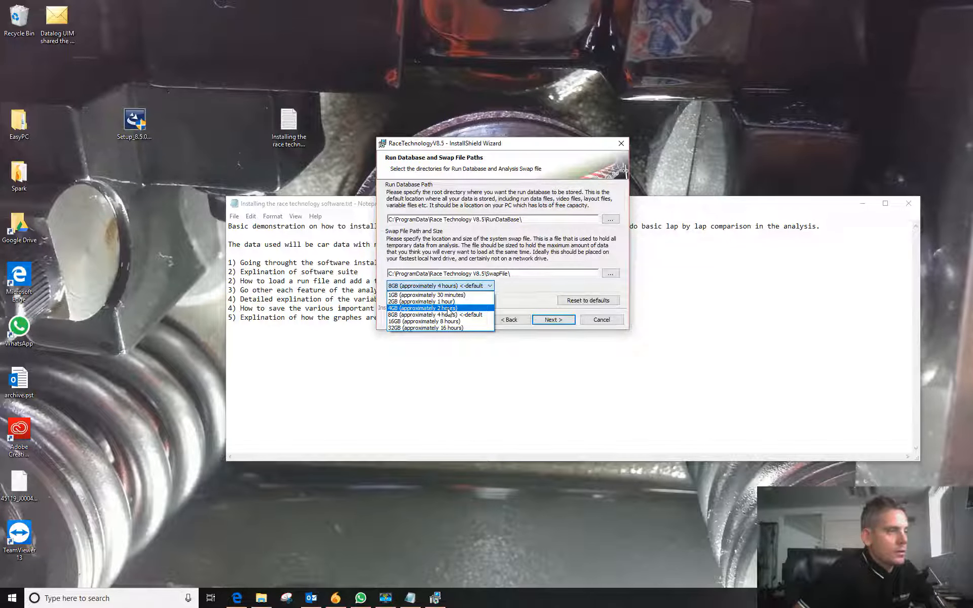
click(520, 287)
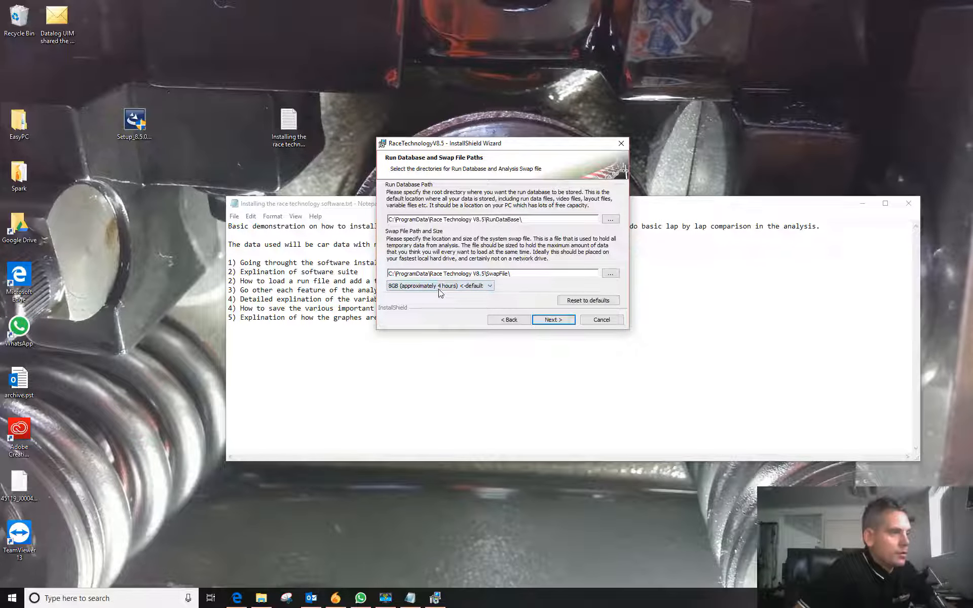
click(546, 318)
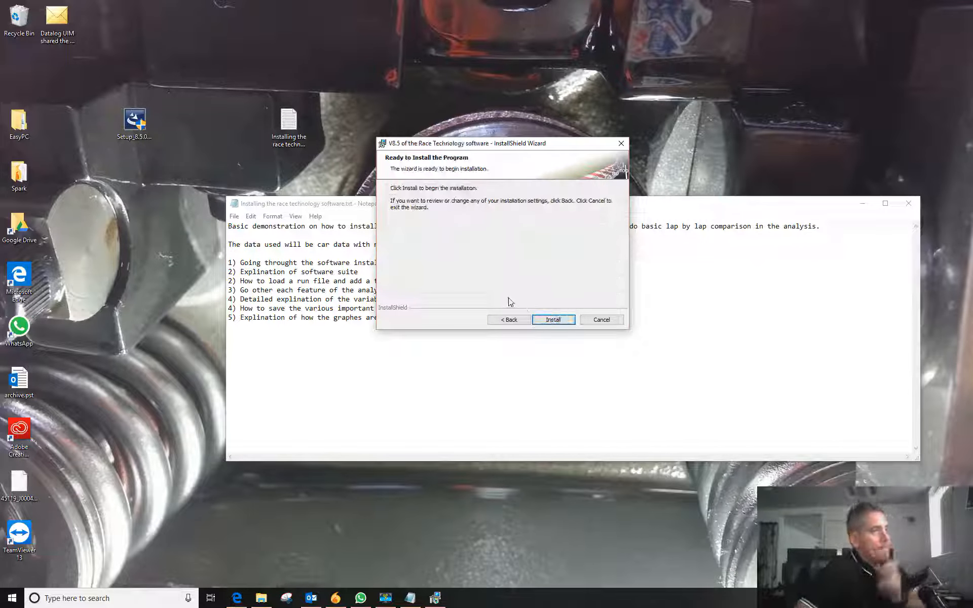
Start the installation and move the installer and notes windows apart so they do not overlap.
click(548, 319)
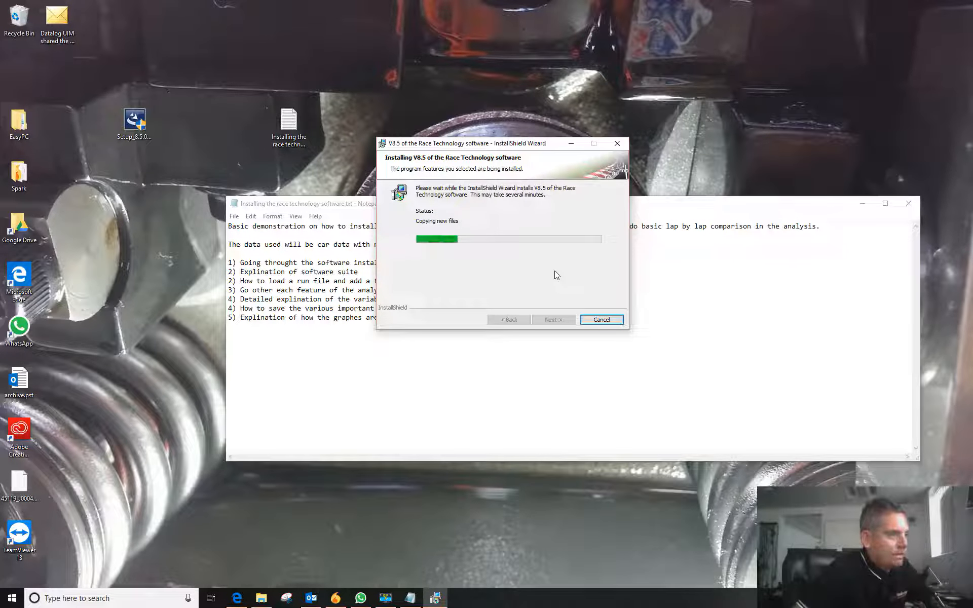
drag(539, 150, 822, 48)
drag(405, 208, 445, 252)
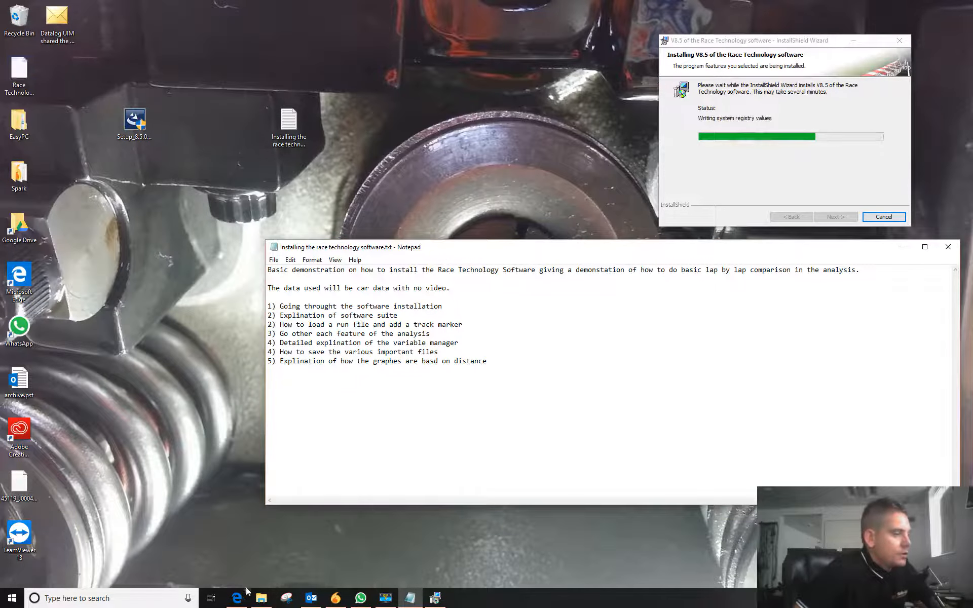
Switch to File Explorer and open the TSS folder within Customer files on OneDrive.
click(261, 598)
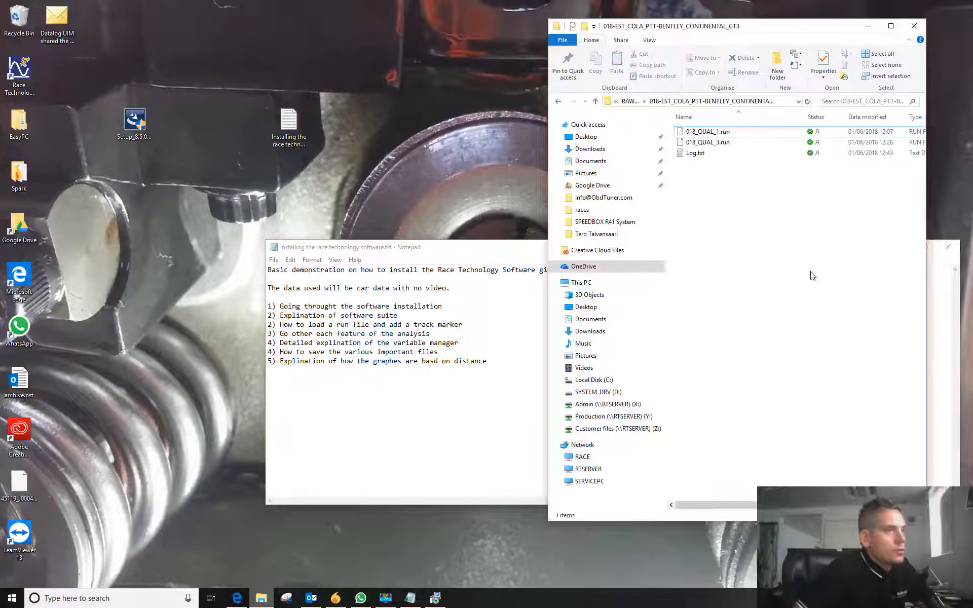
click(584, 266)
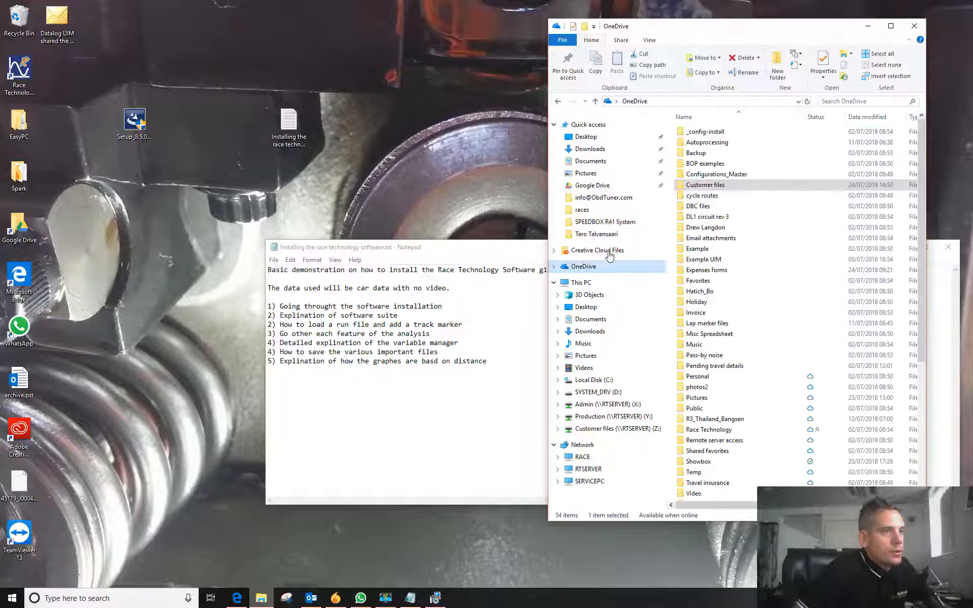
double_click(698, 193)
scroll(735, 304, down, 15)
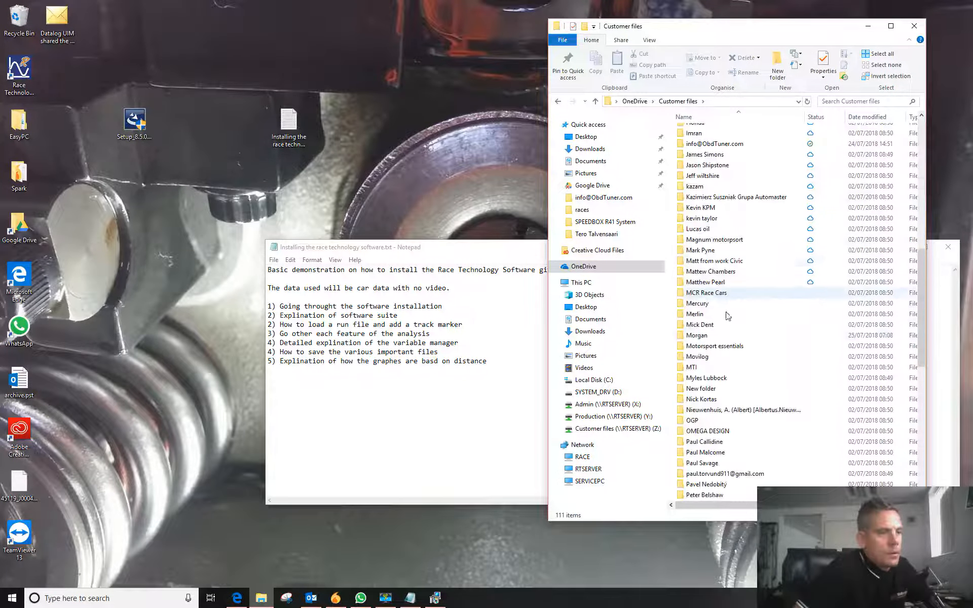
scroll(750, 355, down, 5)
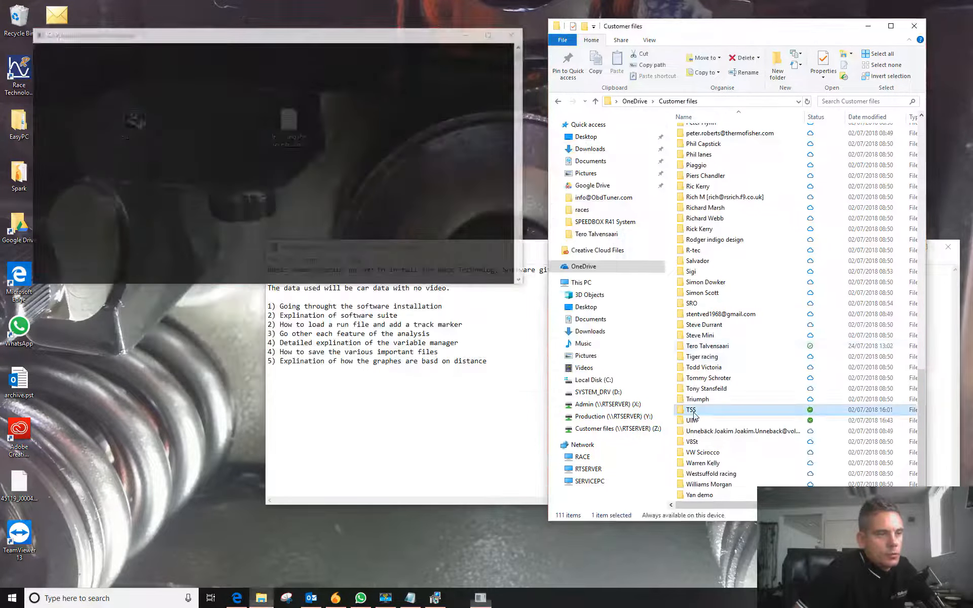
double_click(699, 411)
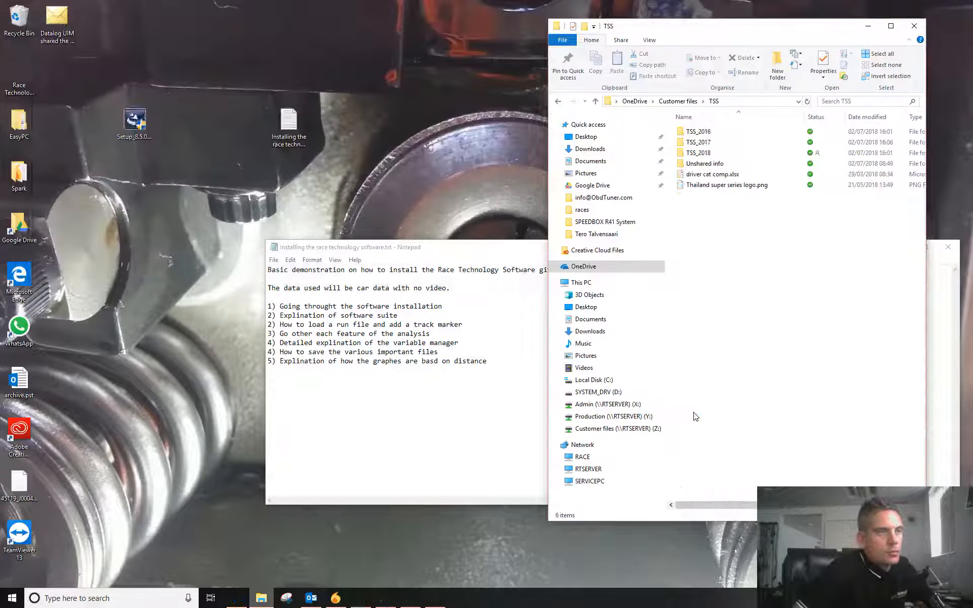
Browse through TSS_2018, Stages, R2_Thailand_Buriram, DATA_BURIRAM, QUAL and RAW_DATA to the 018-EST_COLA_PTT-BENTLEY_CONTINENTAL_GT3 folder.
double_click(702, 155)
double_click(704, 174)
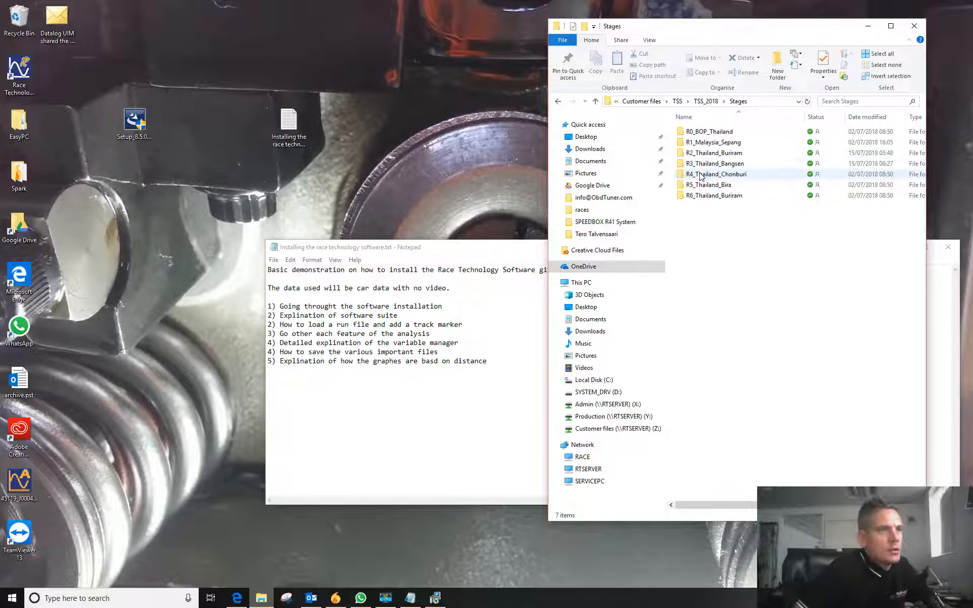
double_click(722, 153)
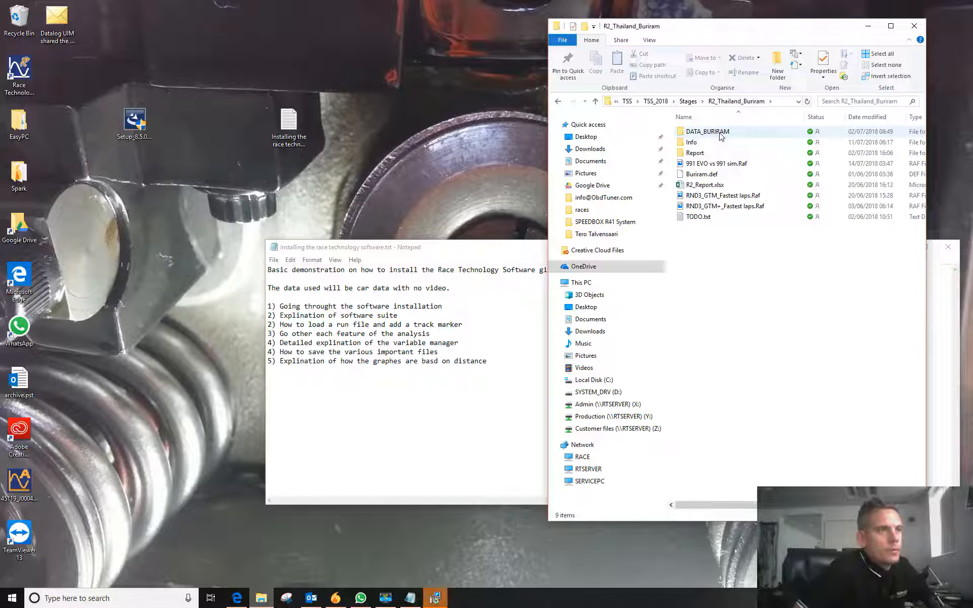
double_click(721, 134)
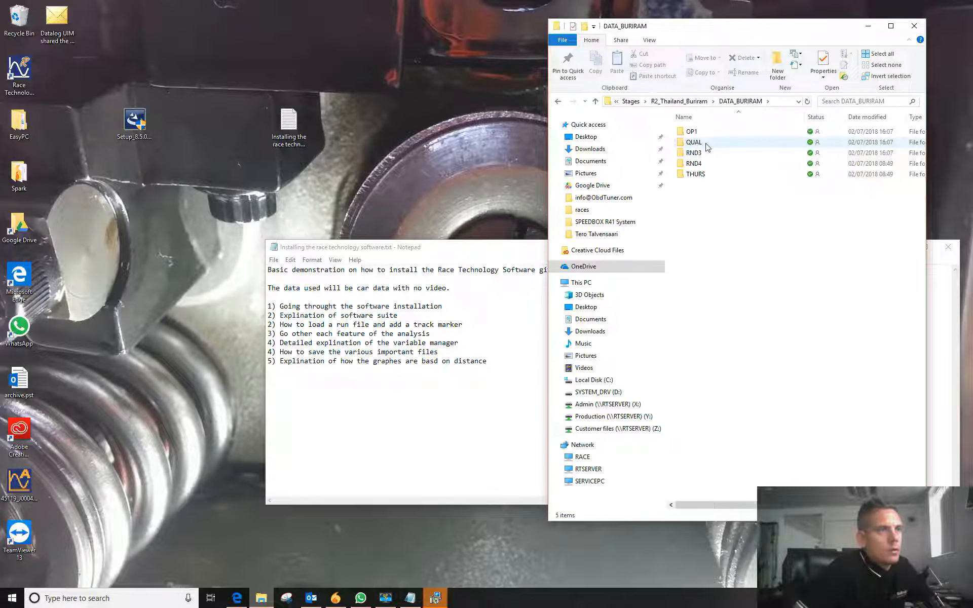
double_click(707, 143)
double_click(707, 134)
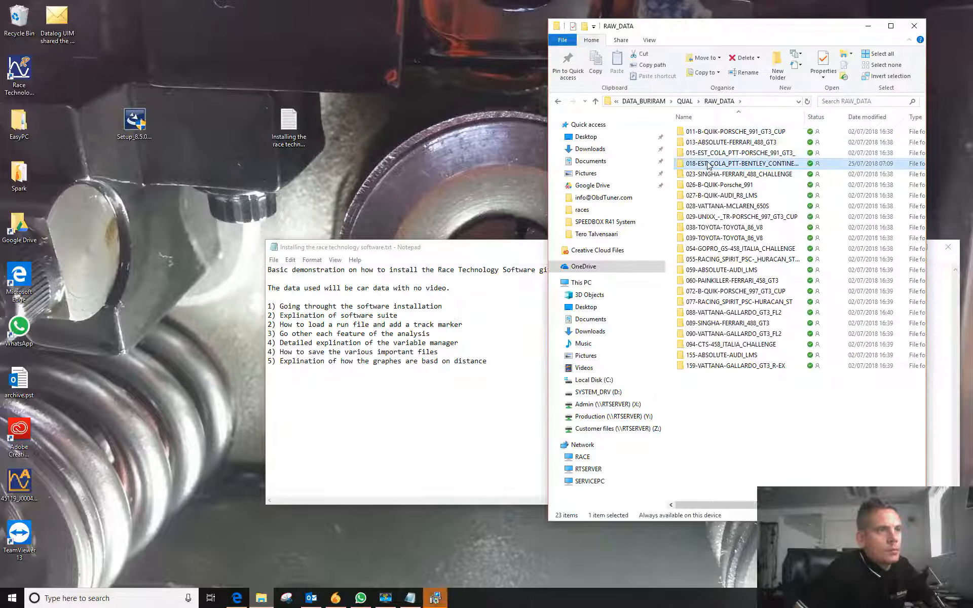
double_click(705, 163)
Copy 018_QUAL_1.run and 018_QUAL_3.run to the desktop, place them in a free area and minimize the folder window.
drag(704, 178, 702, 130)
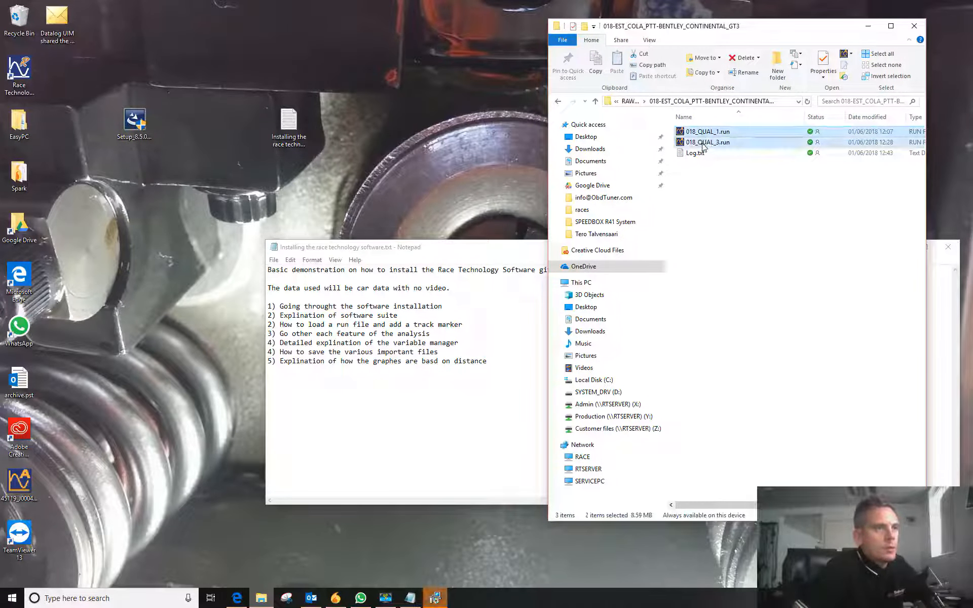
key(ctrl+c)
click(230, 183)
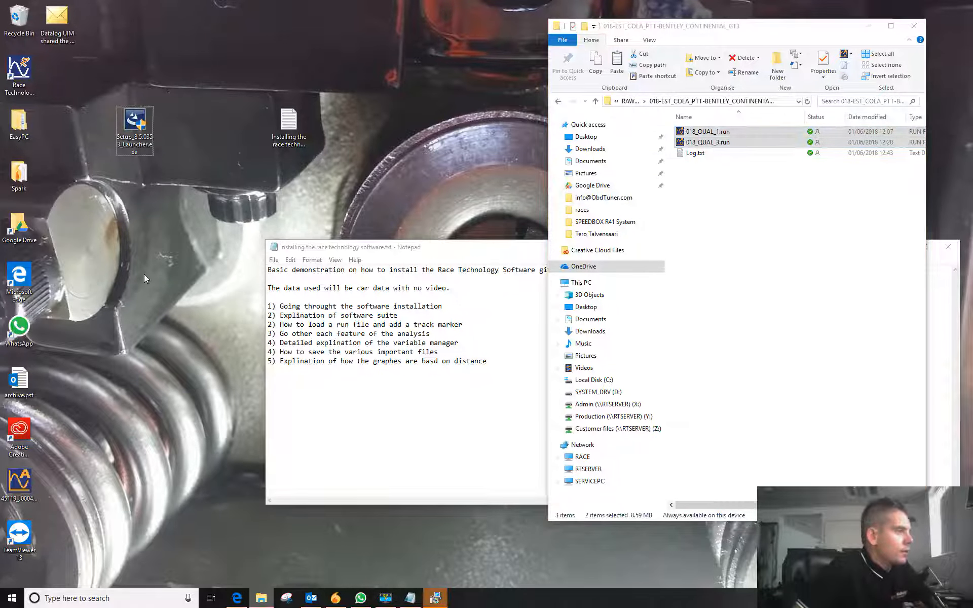
key(ctrl+v)
drag(68, 89, 132, 283)
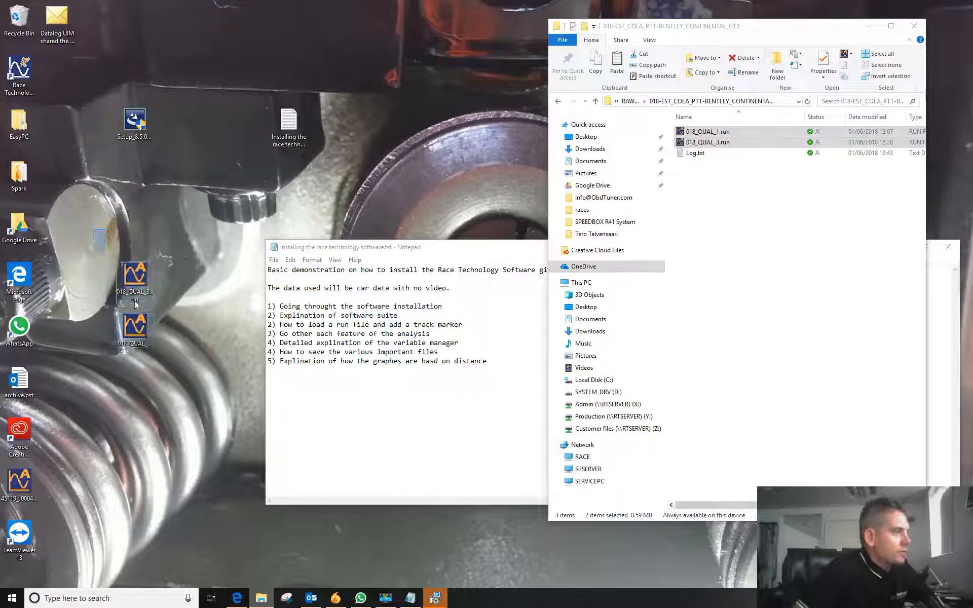
click(868, 25)
Bring the completed installer forward, turn off launching the Race Technology software now, and finish the wizard.
drag(786, 41, 478, 114)
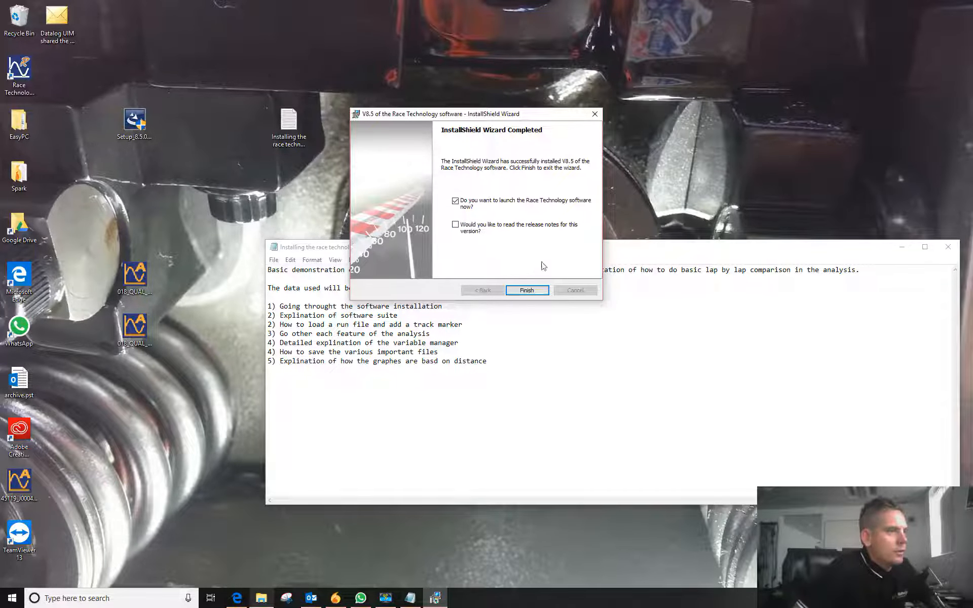
click(455, 202)
click(527, 290)
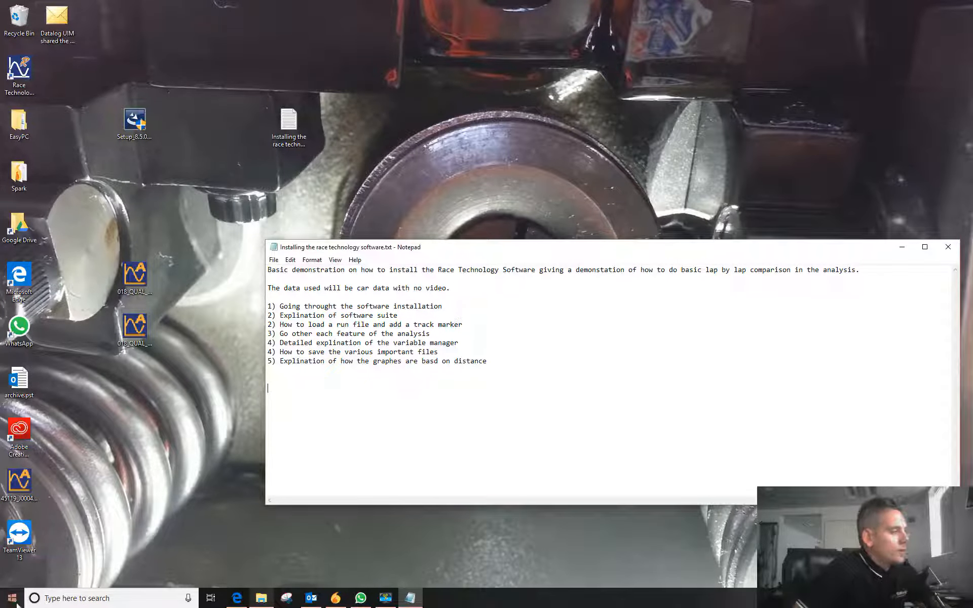
Search Windows for "race" and launch Race Technology v8.5.
key(super)
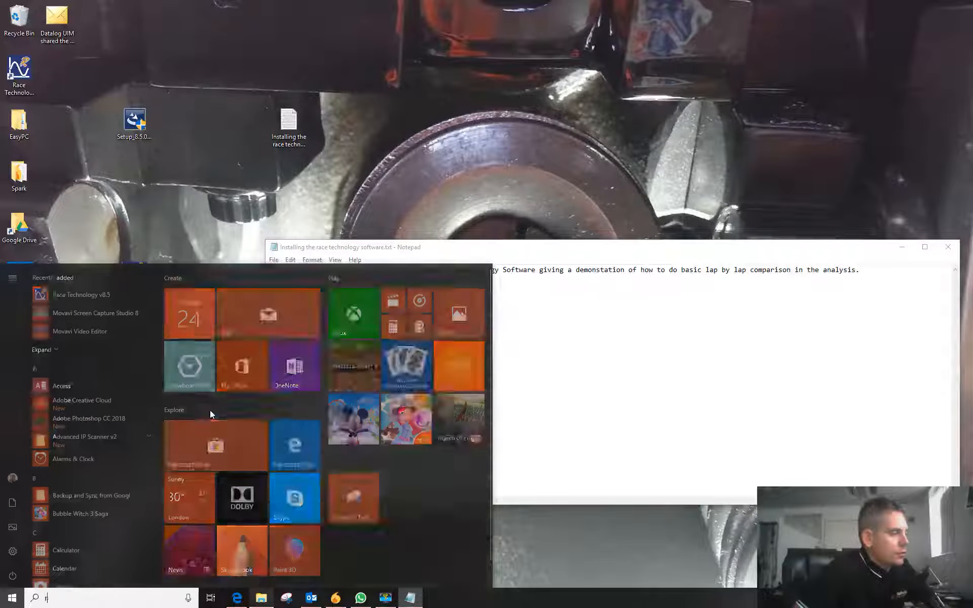
text(race)
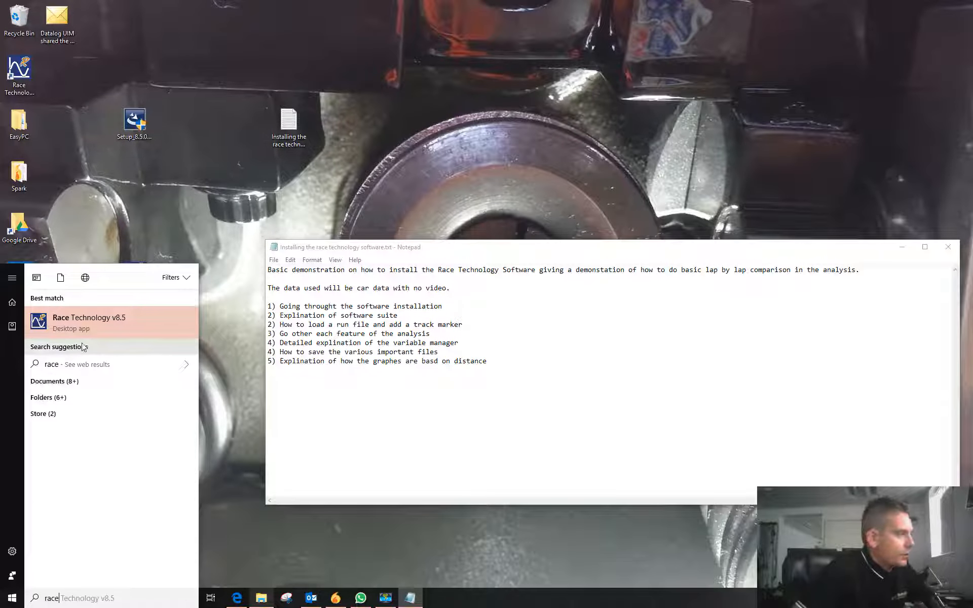
click(77, 321)
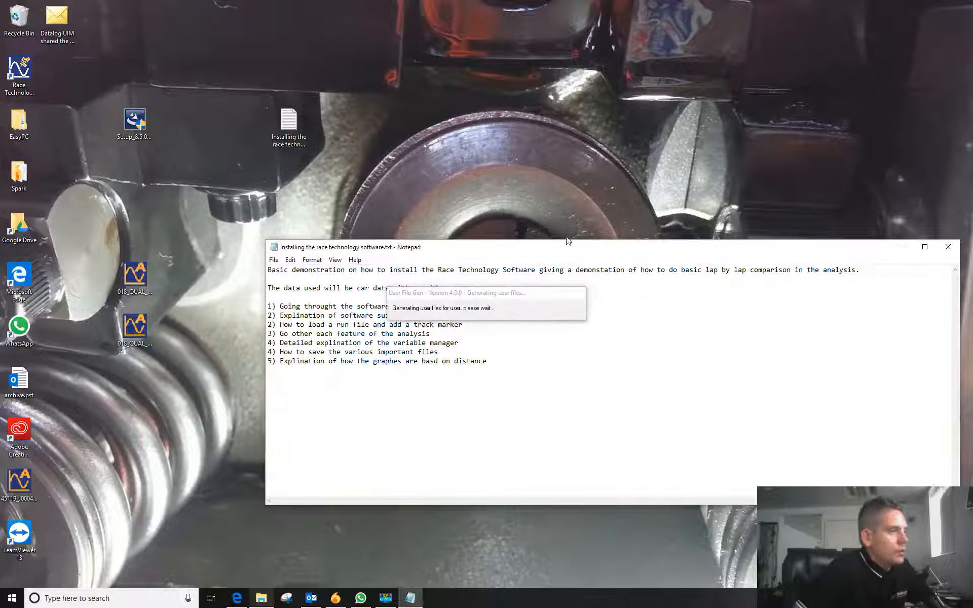
Move the notes window lower on the desktop and add "- Done" to the software installation item.
drag(566, 250, 513, 326)
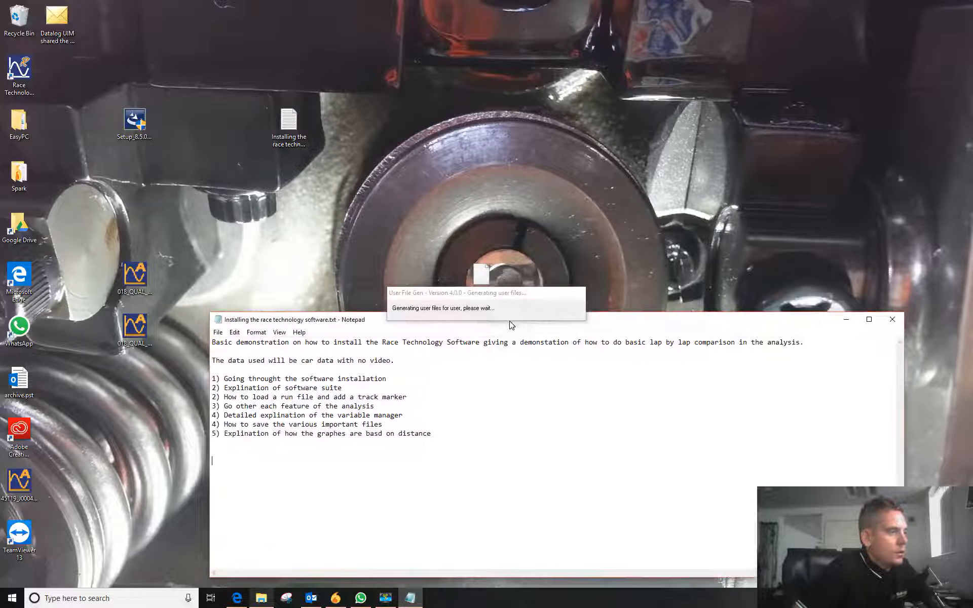
click(430, 385)
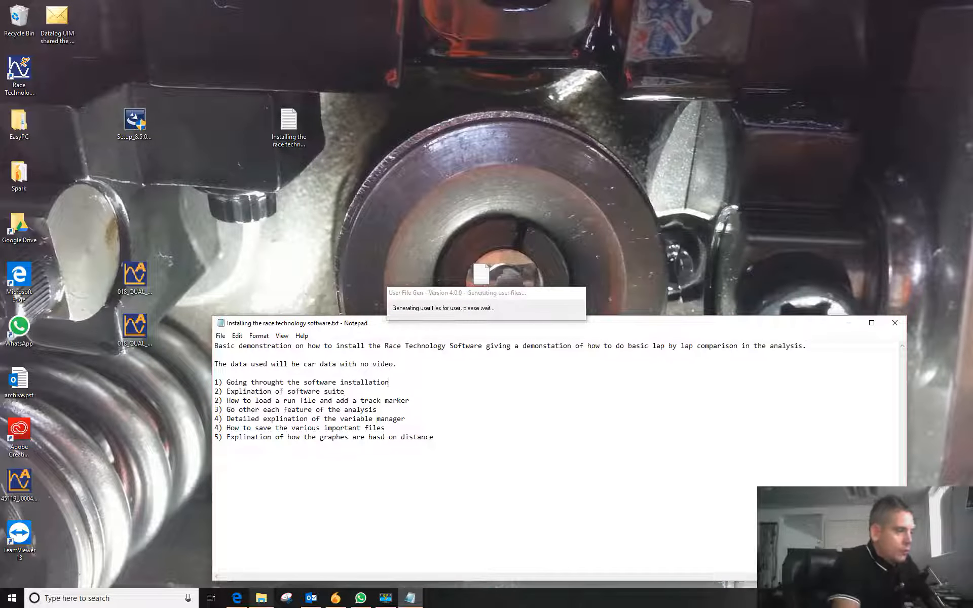
text(- Done)
click(348, 391)
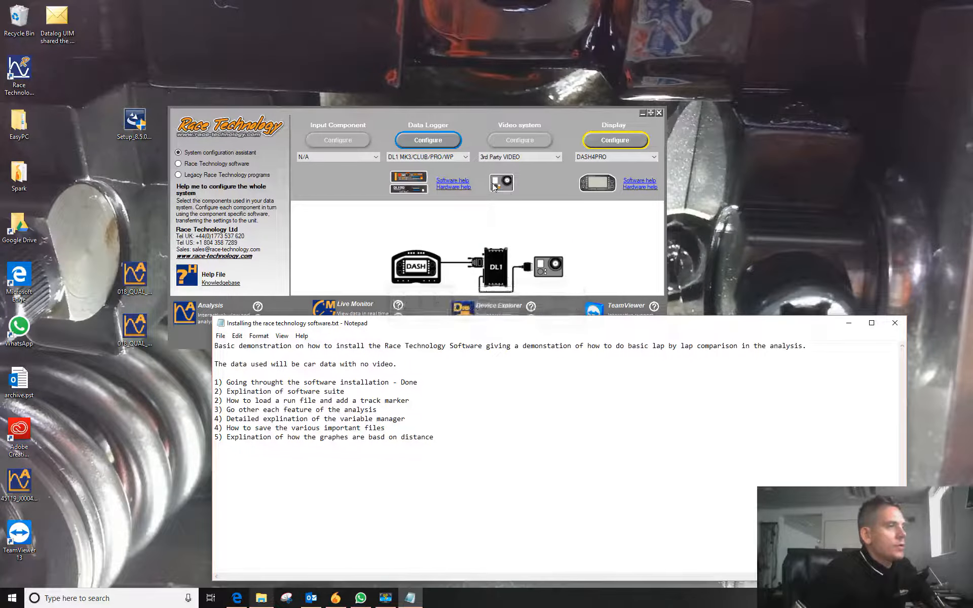
Place the launcher above the notes, try DL1 SPORT as the data logger, and return it to DL1 MK3/CLUB/PRO/WP.
drag(651, 113, 729, 34)
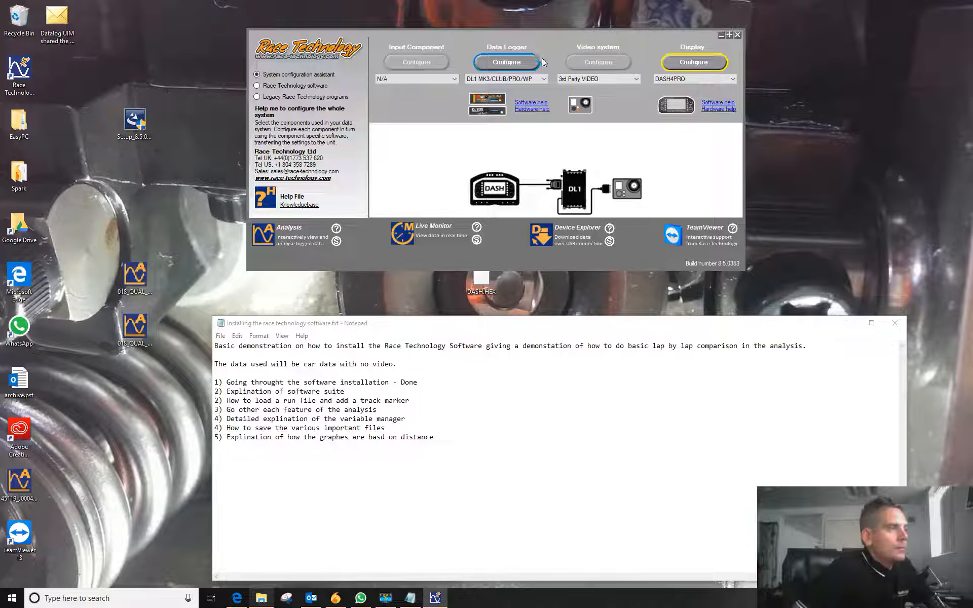
click(524, 81)
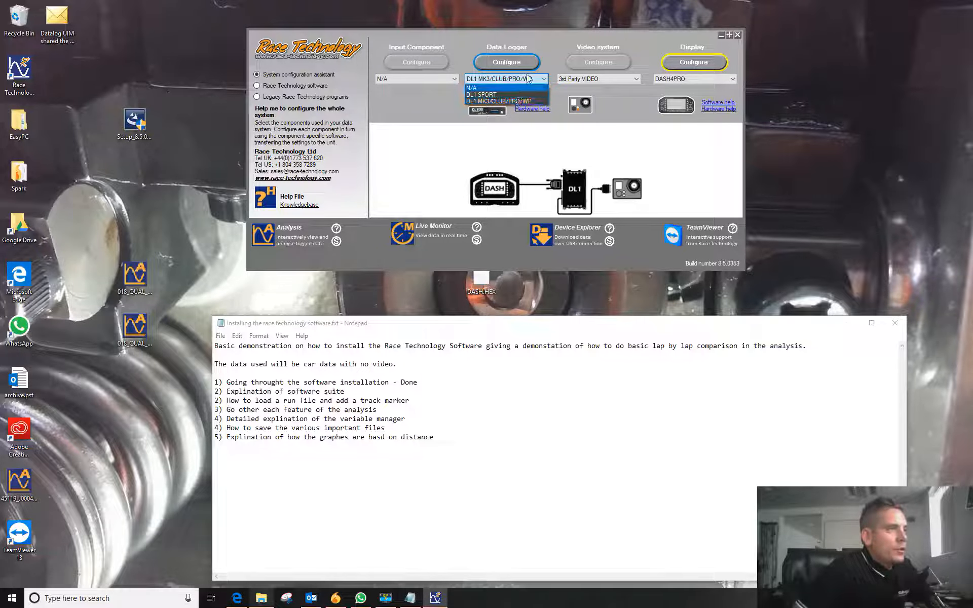
click(503, 95)
click(514, 81)
click(501, 101)
Set the video system to VIDEO4 and the display to DASH2 in the system configuration assistant.
drag(597, 74, 597, 74)
click(598, 81)
click(588, 94)
click(694, 80)
click(682, 94)
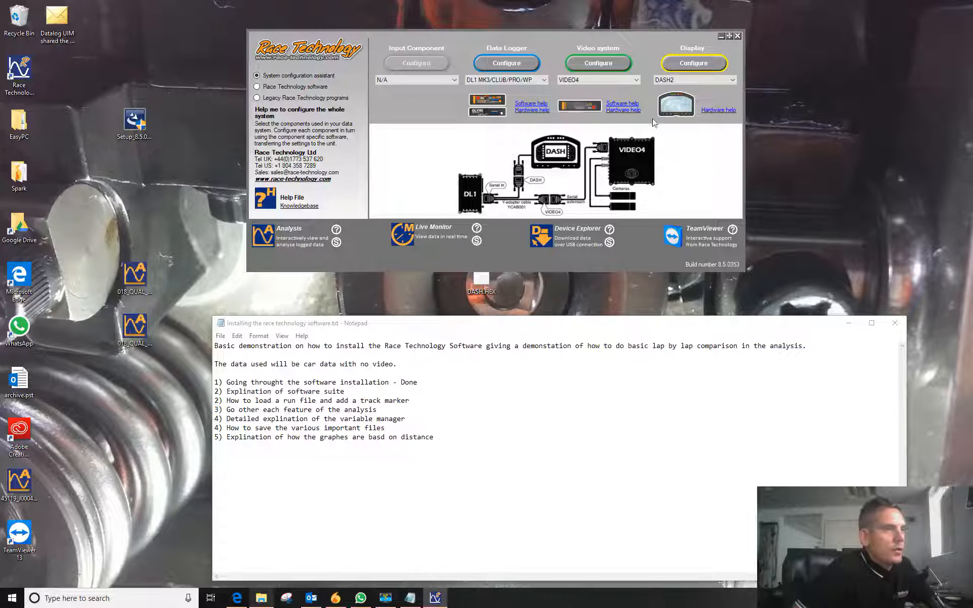
Open the DASH2 configuration, skip registration, continue past the firmware warning, load the standard factory configuration, and close it.
click(702, 62)
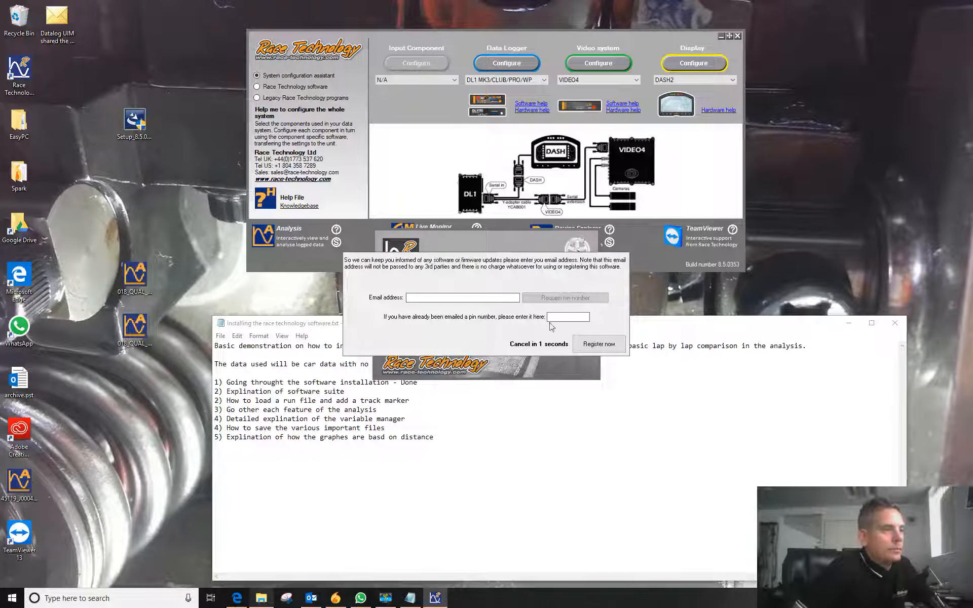
click(543, 345)
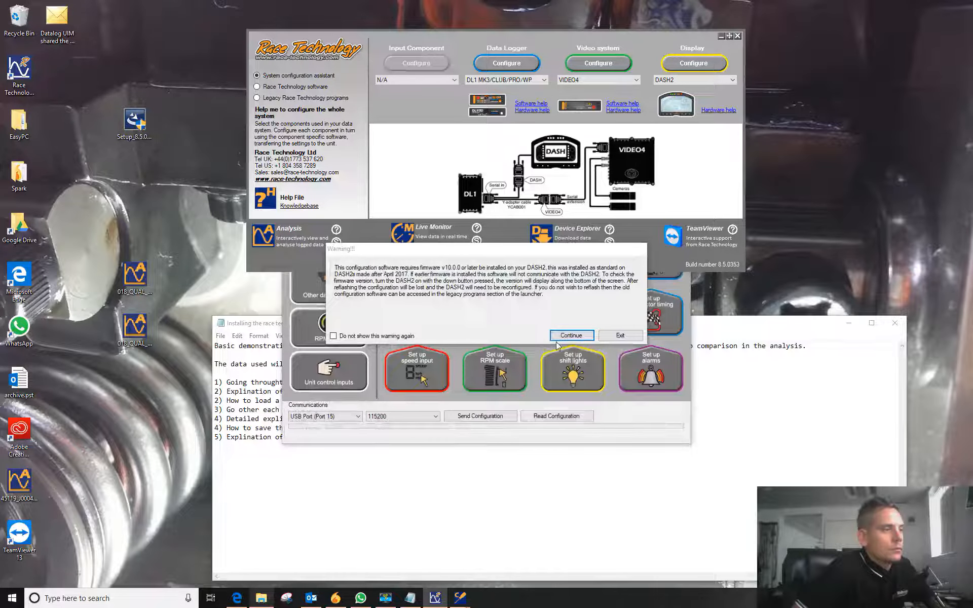
click(333, 335)
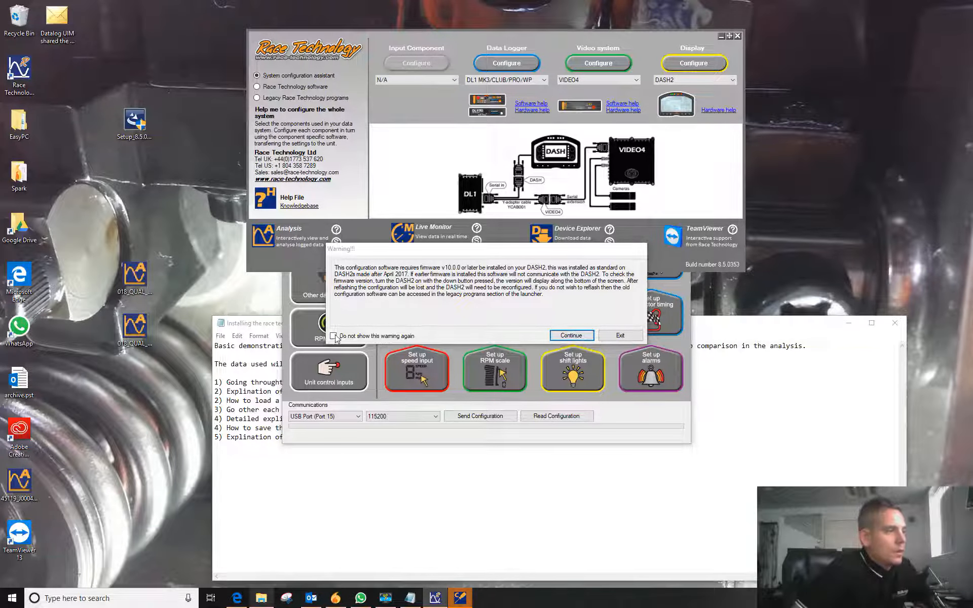
click(576, 336)
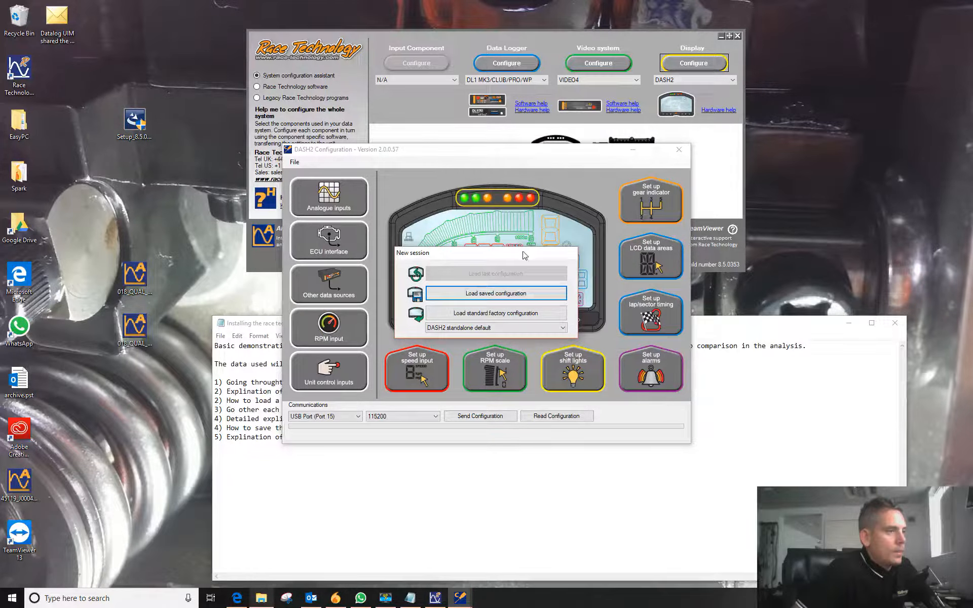
click(486, 317)
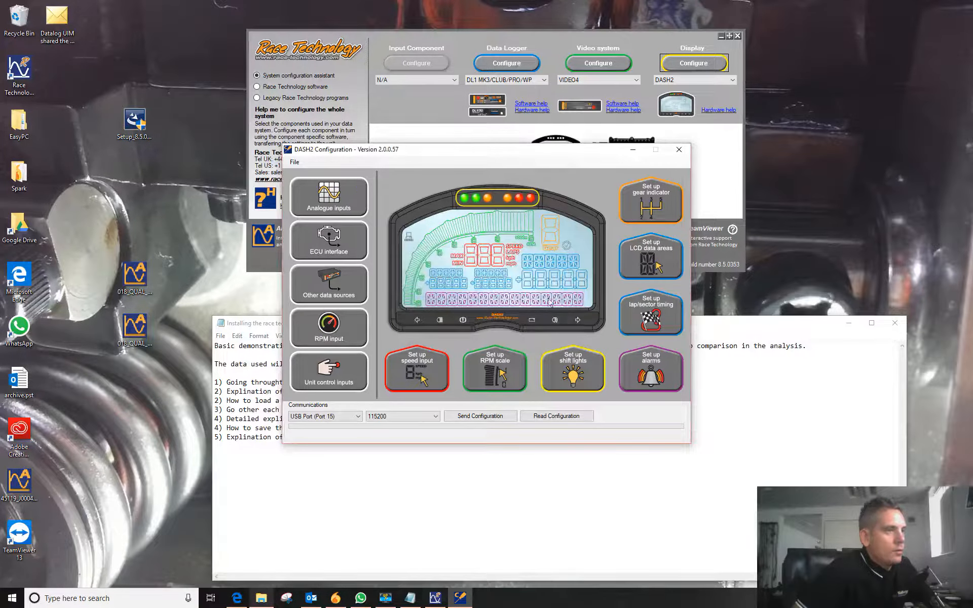
click(678, 150)
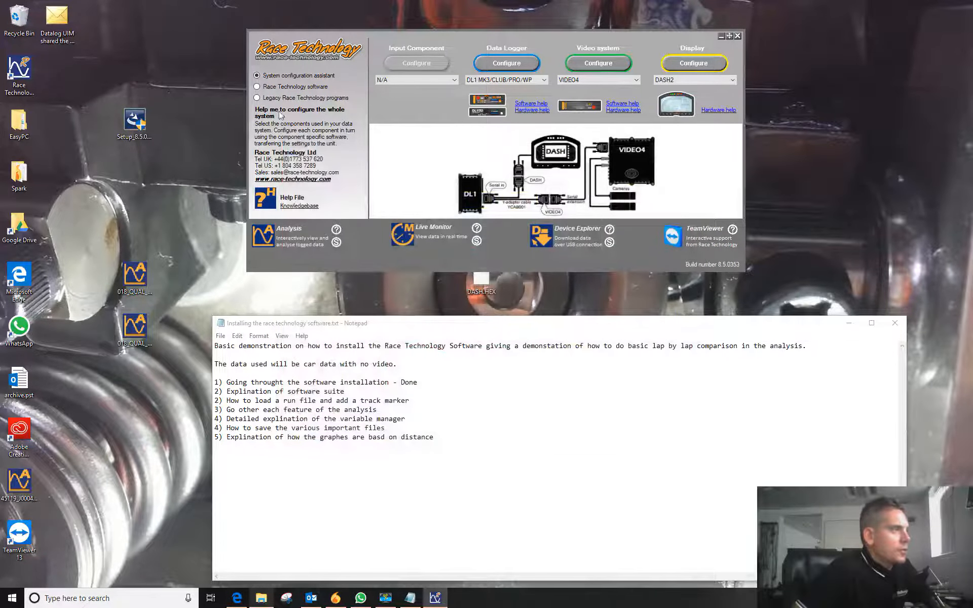
View the launcher's list of Race Technology software and its list of legacy programs.
click(257, 87)
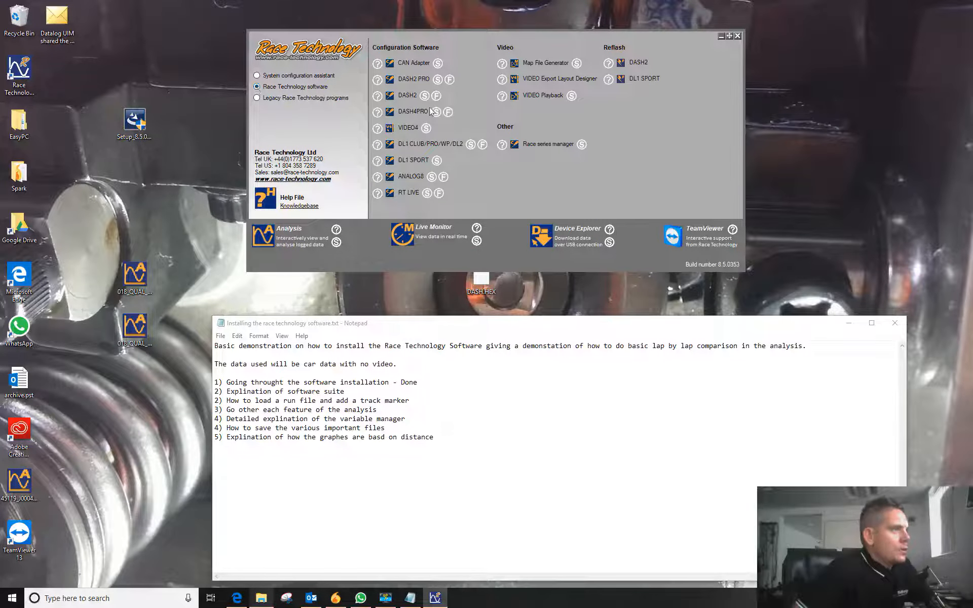
click(257, 99)
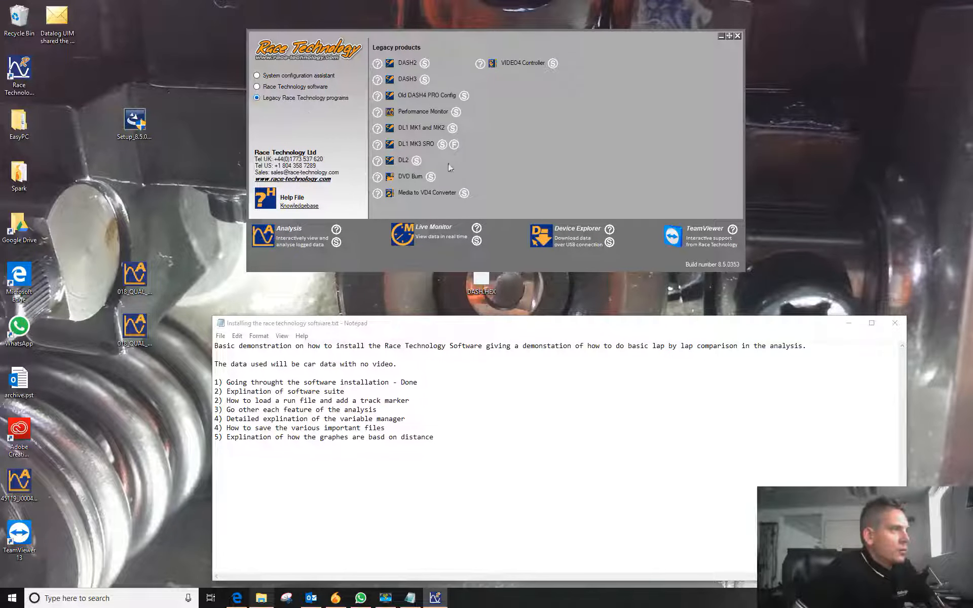
Look through the help file's Hardware section for the DL1 PRO-WP connections page, examine its cable diagrams, and close the help.
click(291, 198)
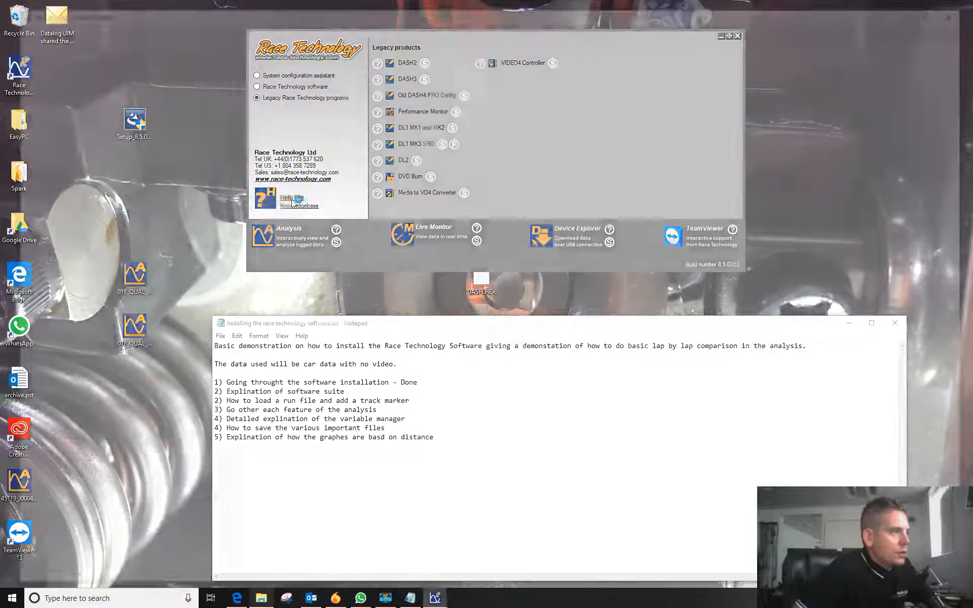
click(16, 71)
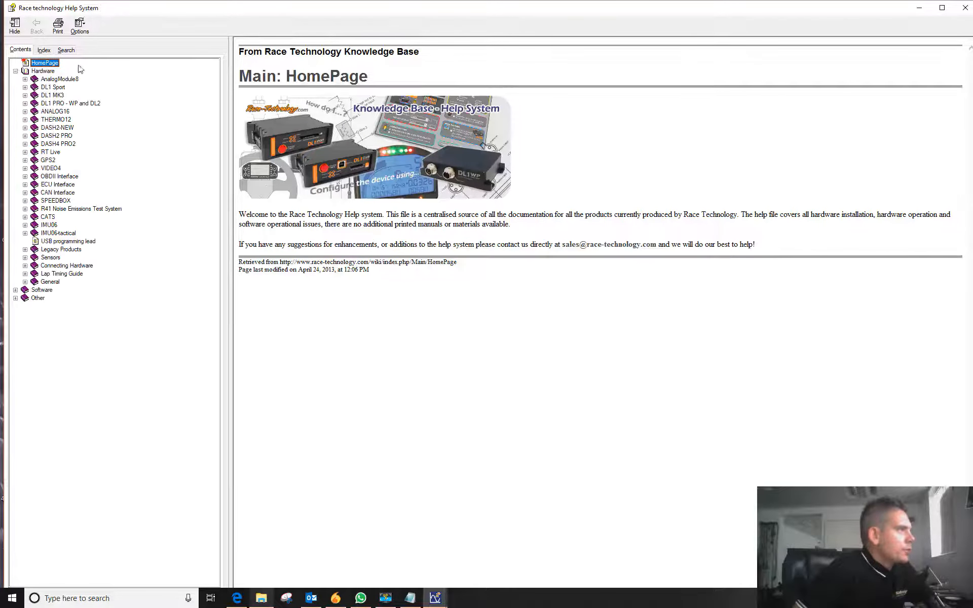
click(25, 104)
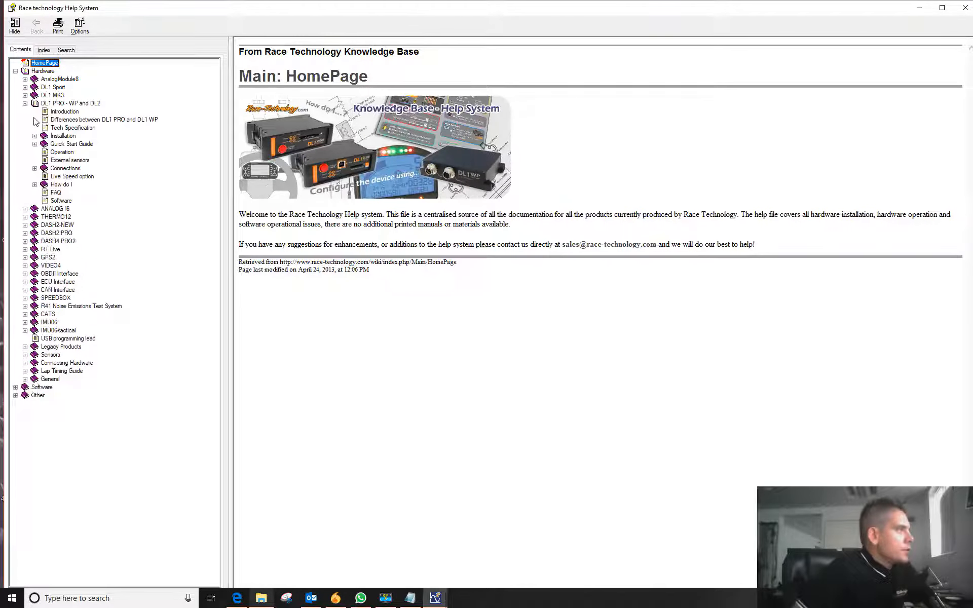
click(65, 168)
click(35, 169)
click(76, 176)
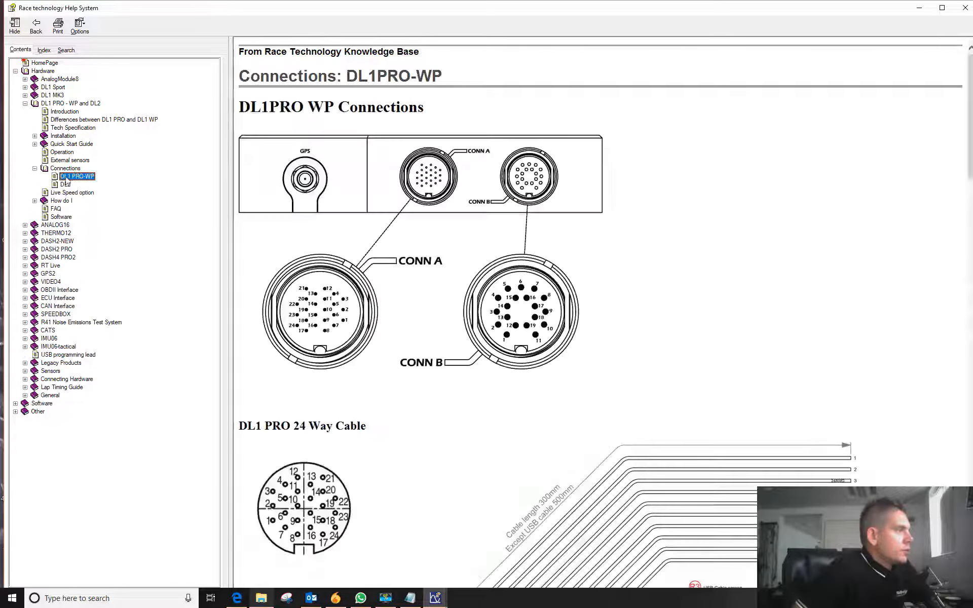
scroll(513, 266, down, 15)
scroll(499, 213, down, 12)
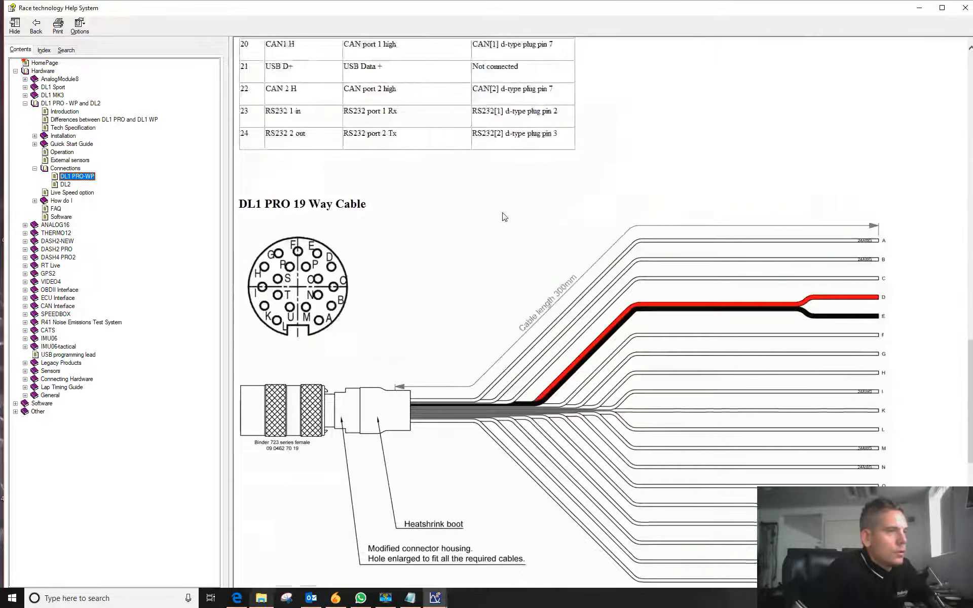
click(965, 7)
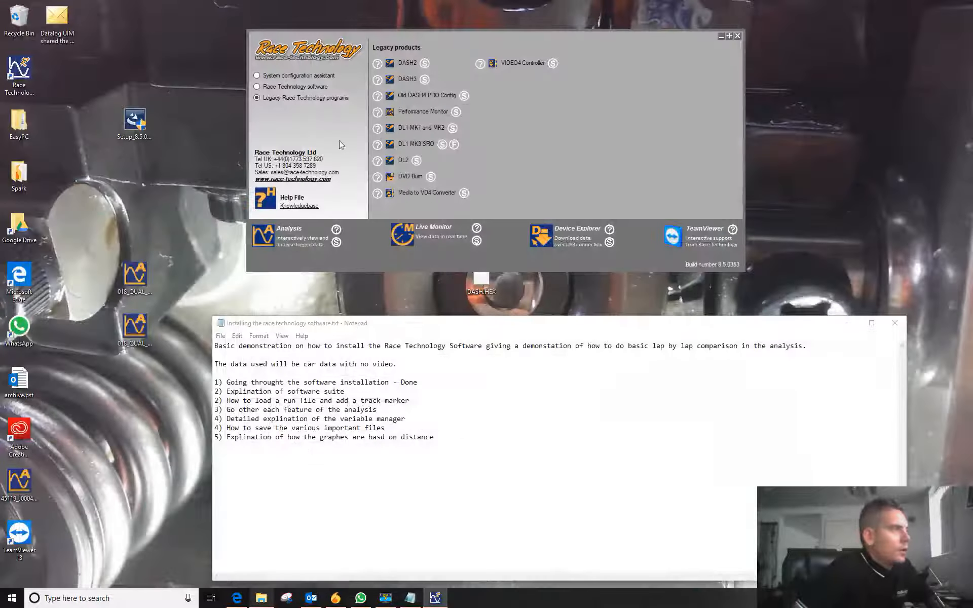
Reopen and close the help file, view the online Knowledgebase home page, and minimize the browser.
click(295, 201)
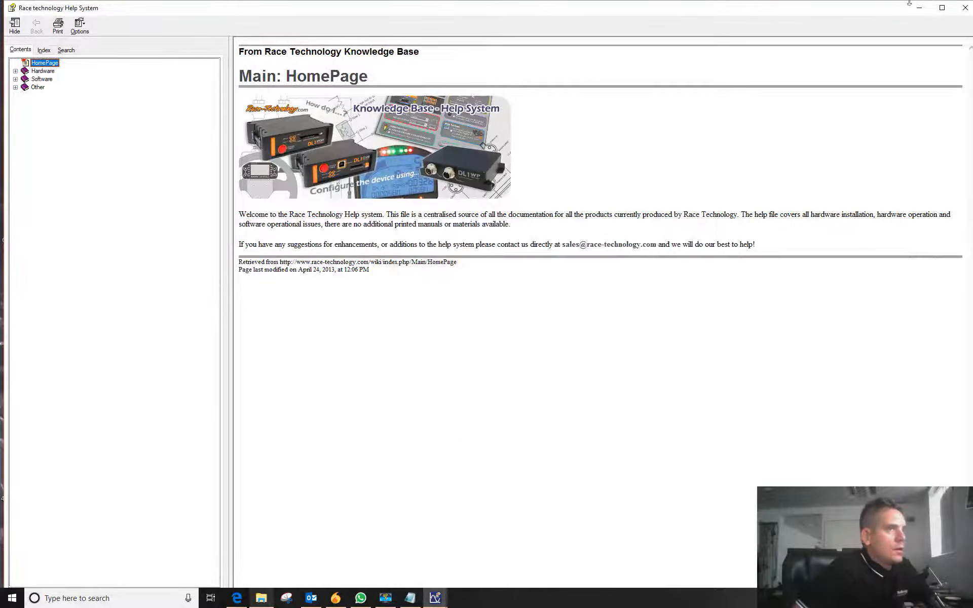
click(963, 9)
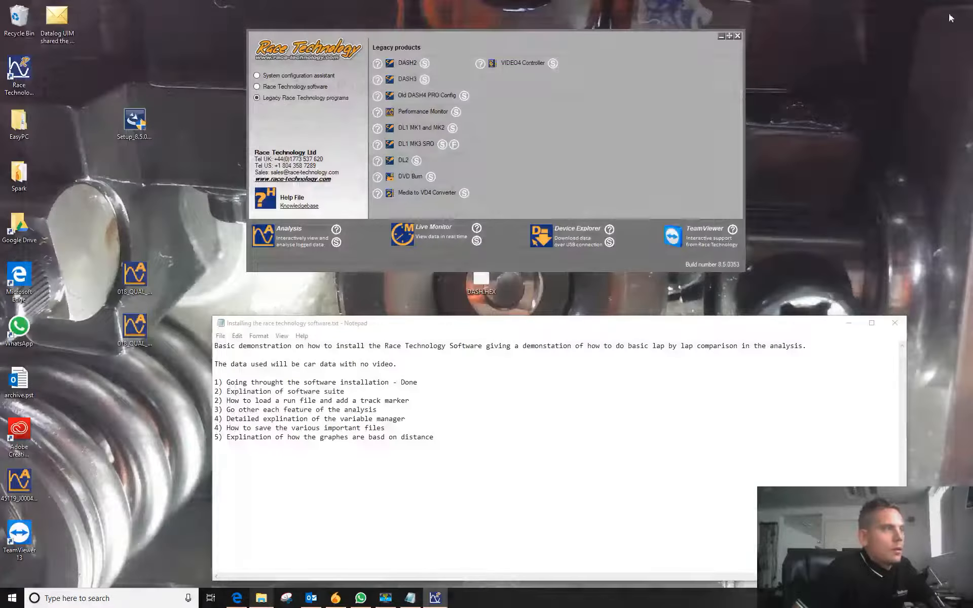
click(307, 212)
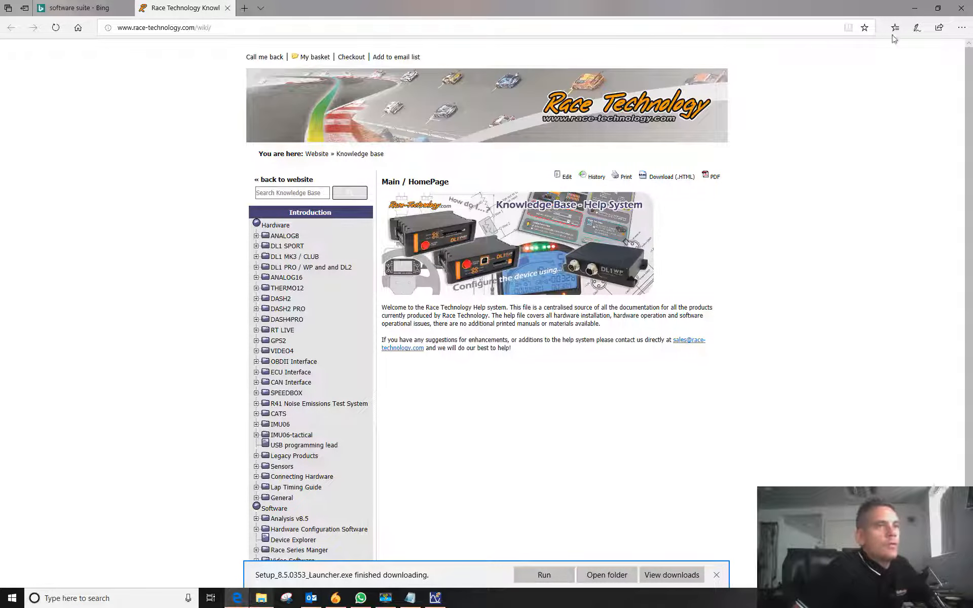
click(914, 8)
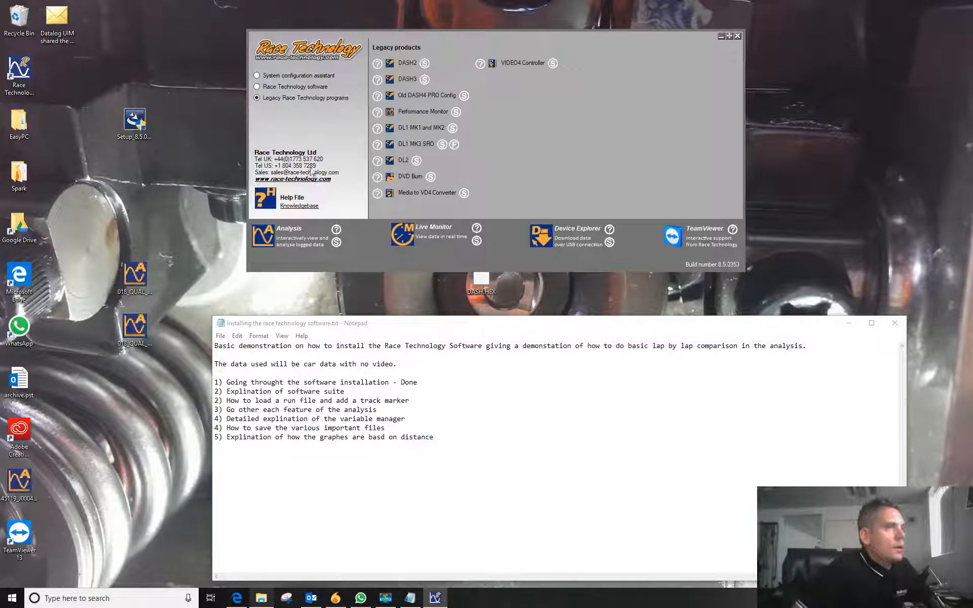
Return the launcher to the Race Technology software list, start Analysis, and skip the email registration.
click(279, 87)
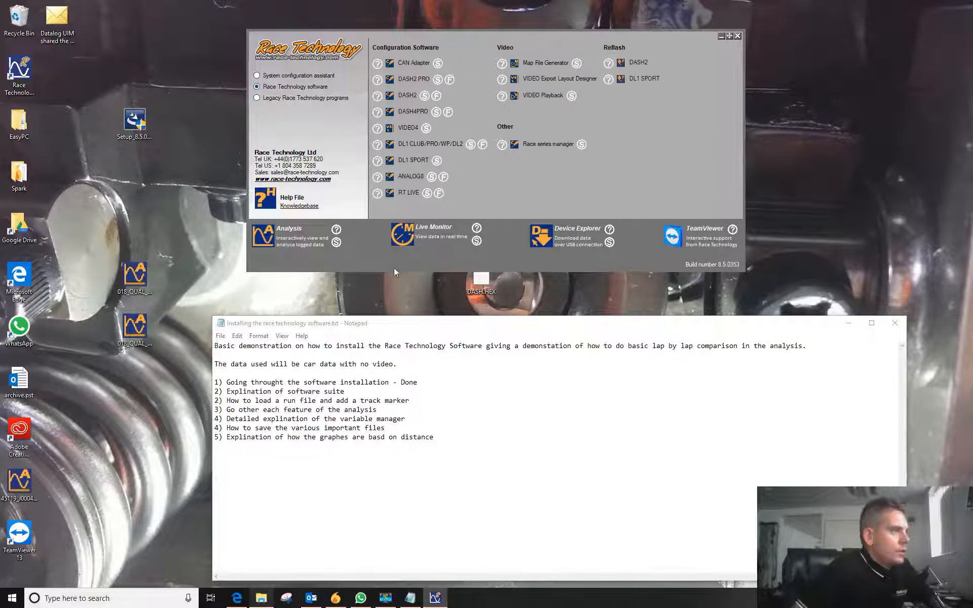
click(289, 229)
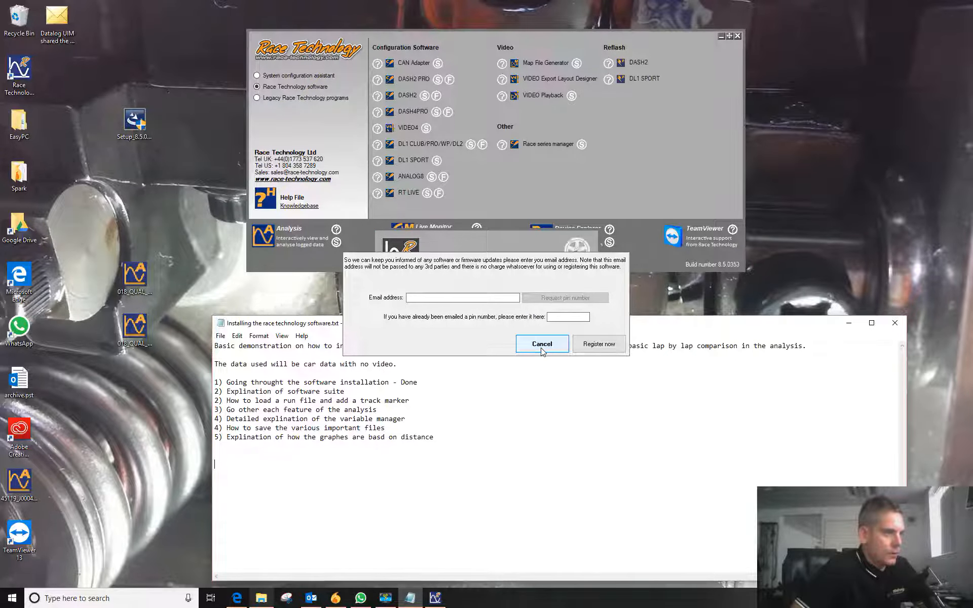
click(541, 345)
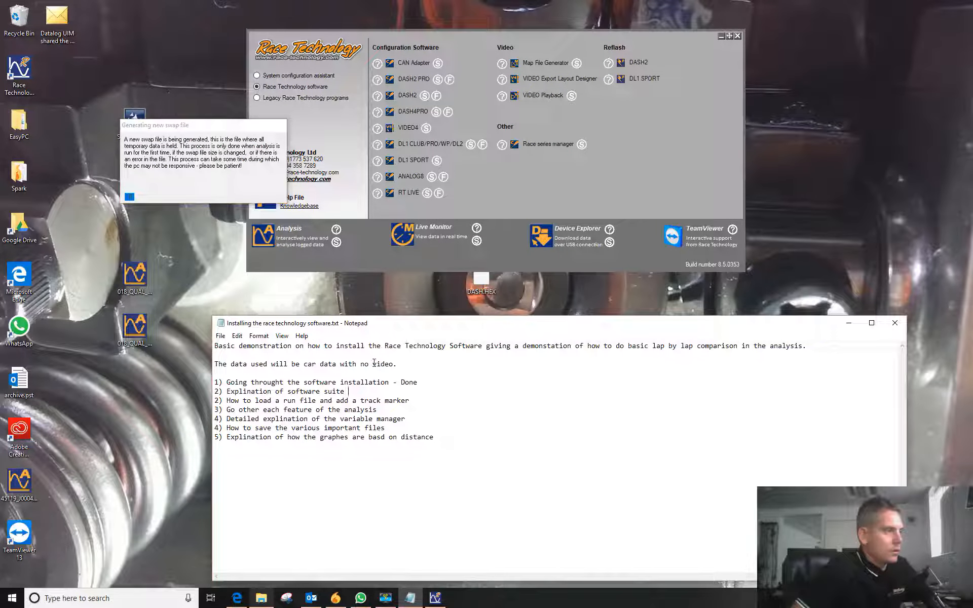
Add "- Done" to the software suite item in the notes.
text(- Done)
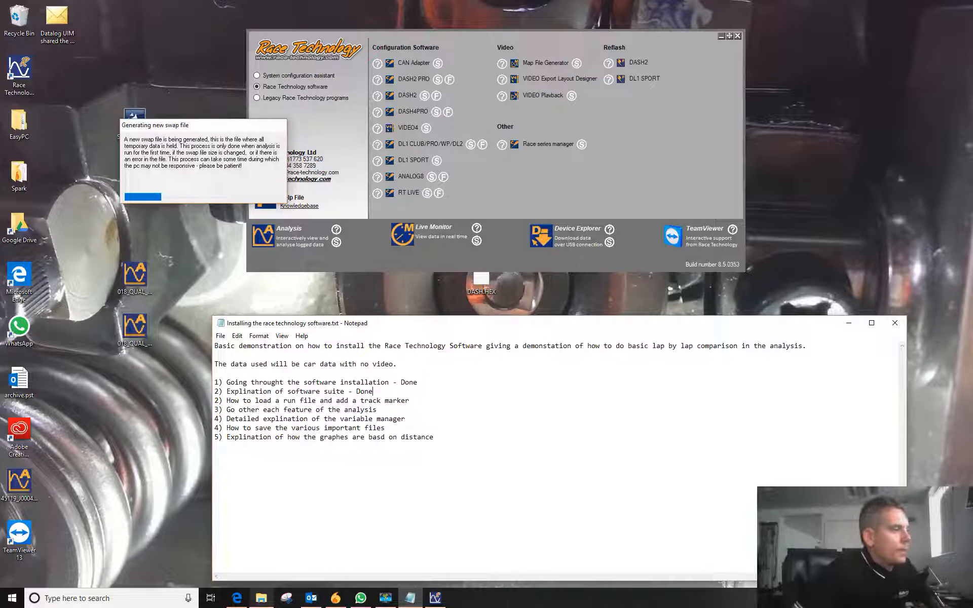
click(421, 401)
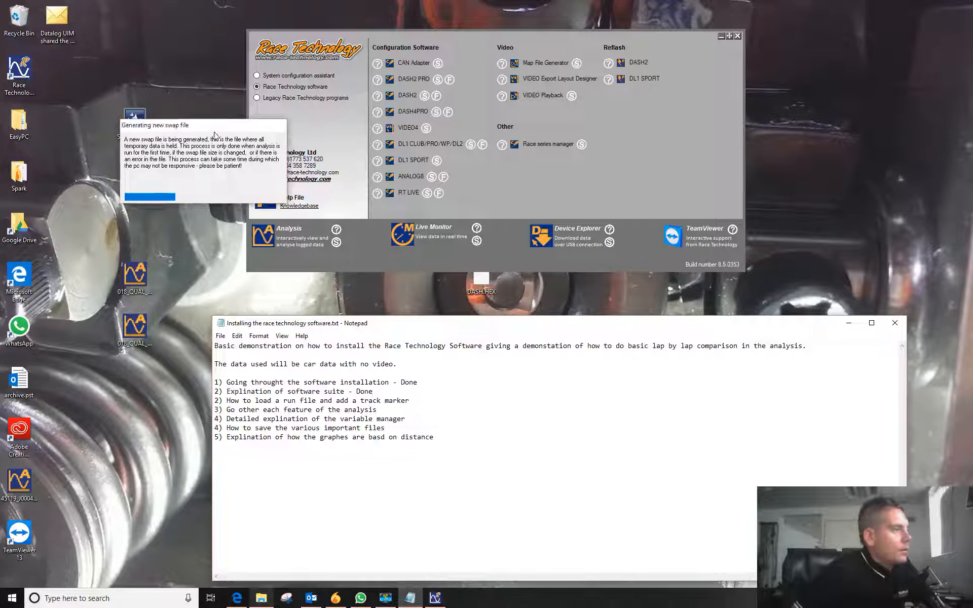
Reposition the swap file message, and move the Analysis welcome dialog nearer the middle of the screen.
drag(215, 133, 307, 196)
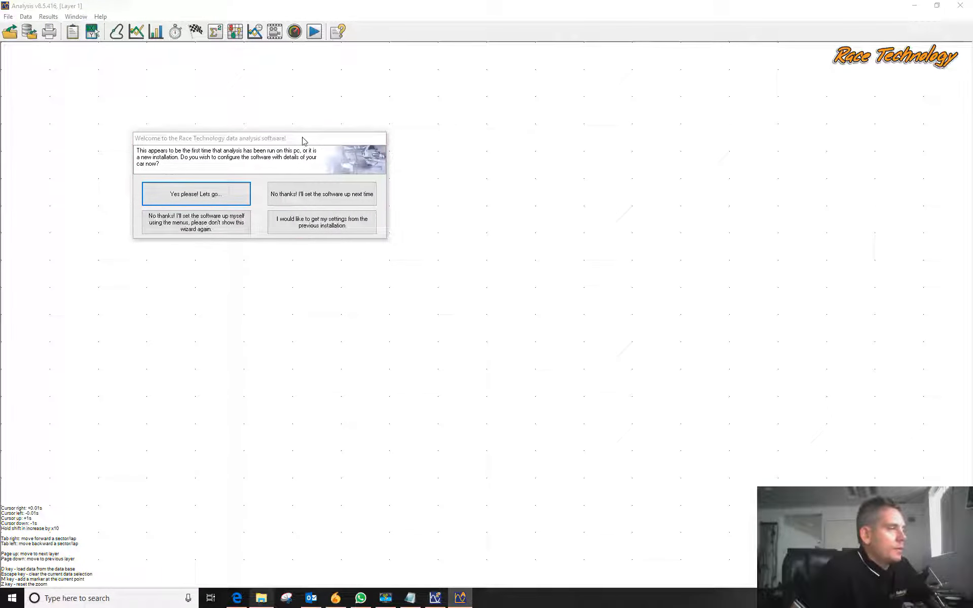
drag(303, 140, 474, 142)
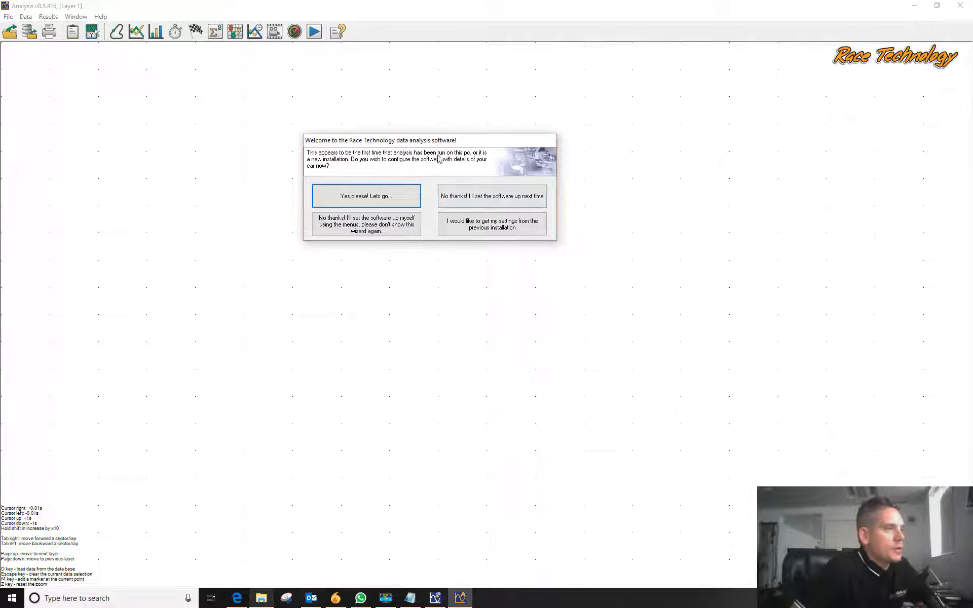
drag(437, 143, 433, 192)
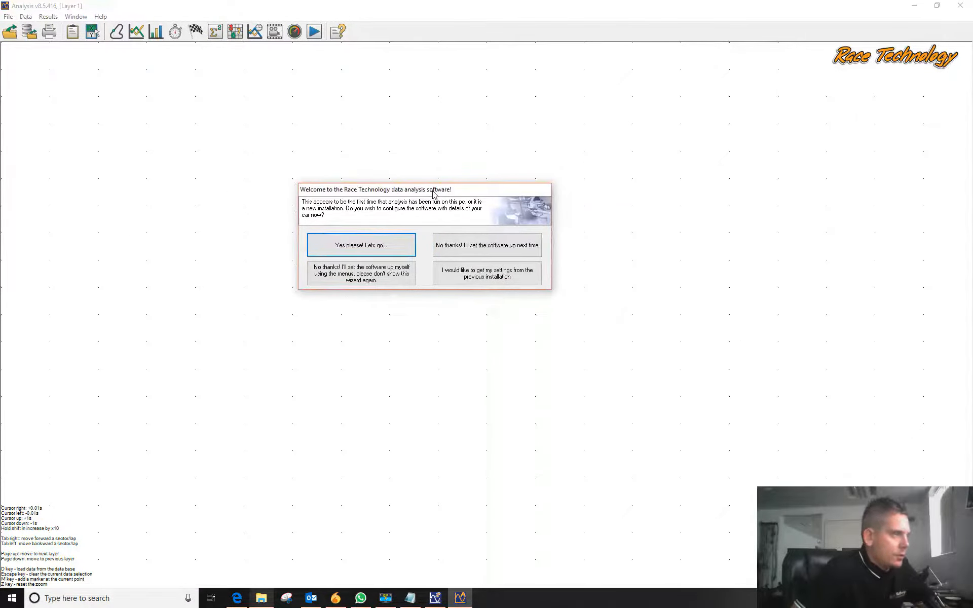
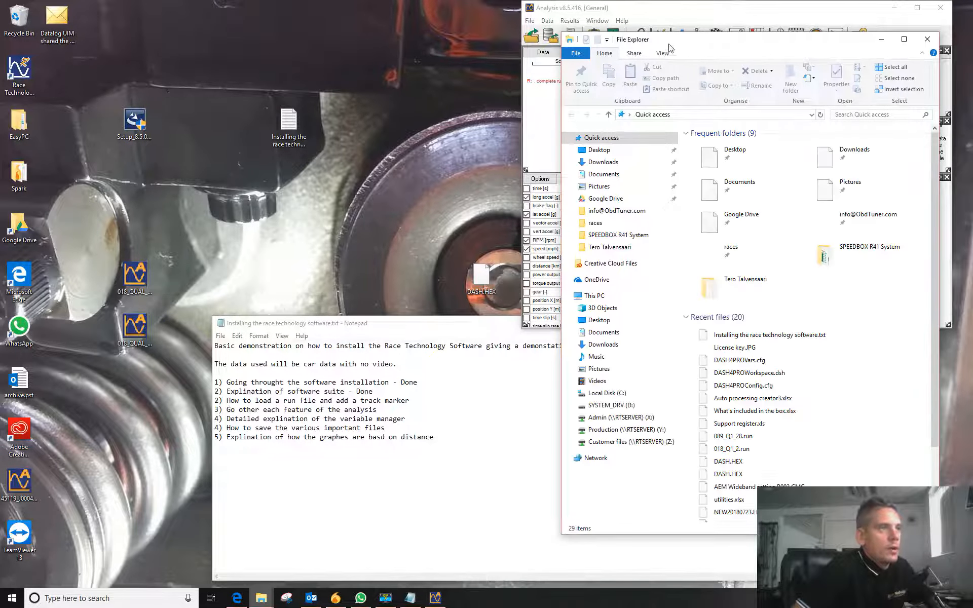
Move the File Explorer window off the Analysis window and open the Desktop folder in it.
drag(798, 46, 666, 44)
drag(570, 39, 475, 33)
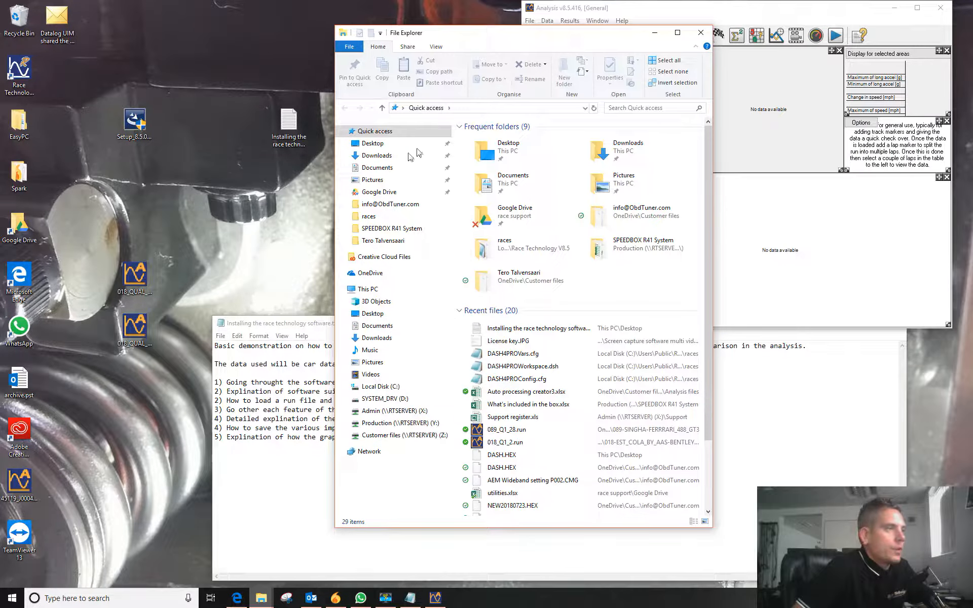
click(374, 144)
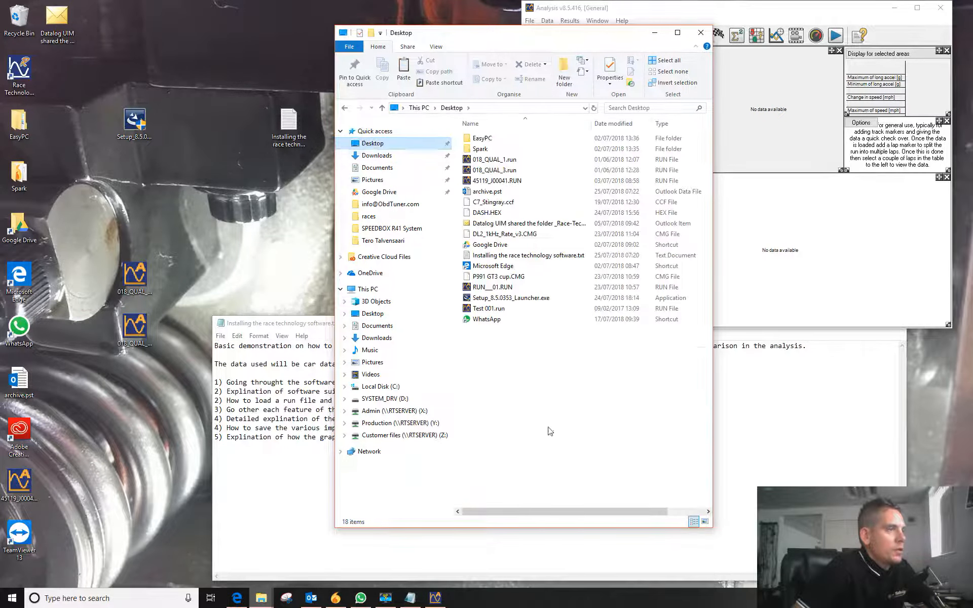
Move the File Explorer window clear of Analysis, and load 018_QUAL_1.run and 018_QUAL_3.run into Analysis together.
click(502, 160)
click(504, 170)
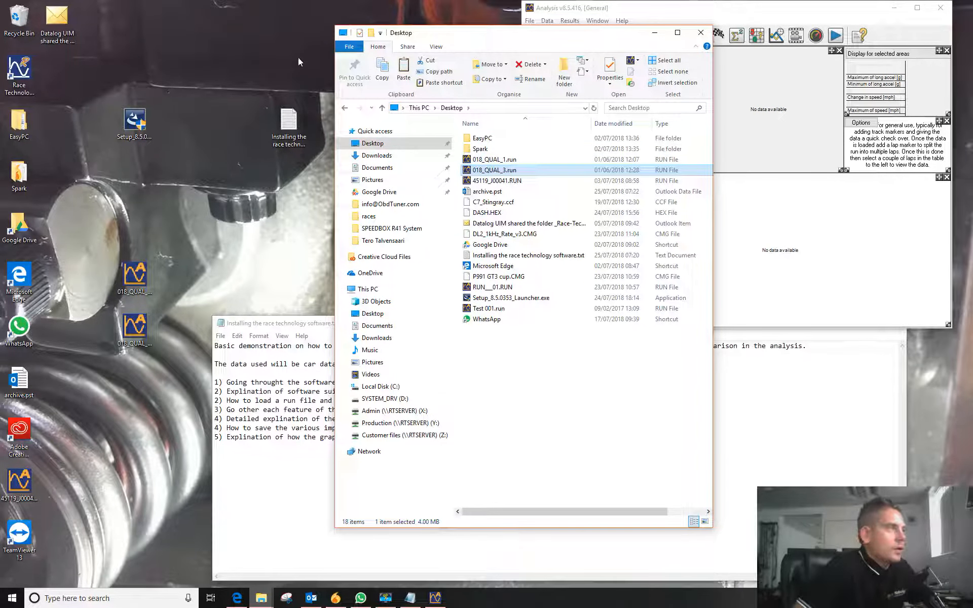
drag(460, 49, 150, 27)
click(185, 139)
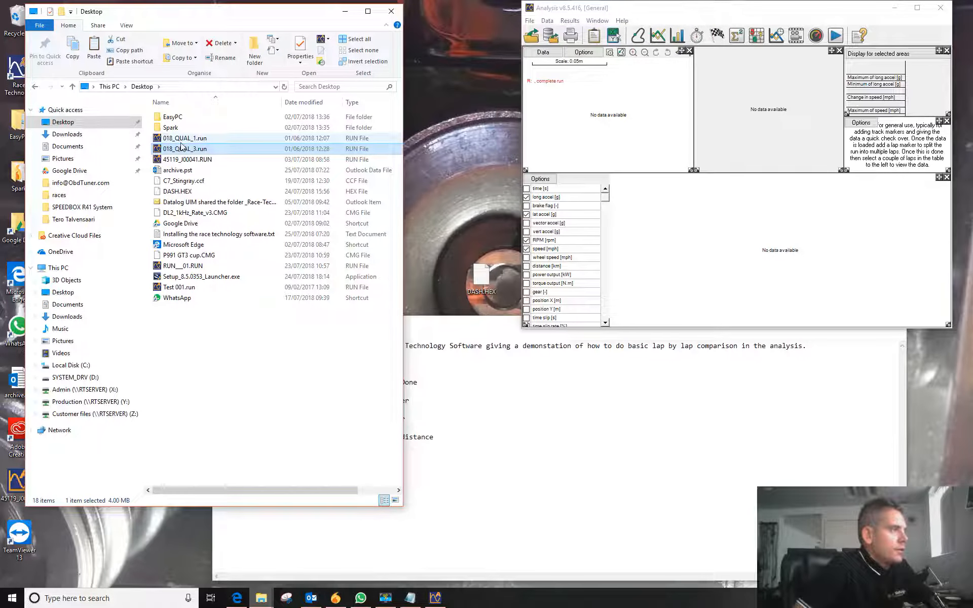
ctrl+click(185, 148)
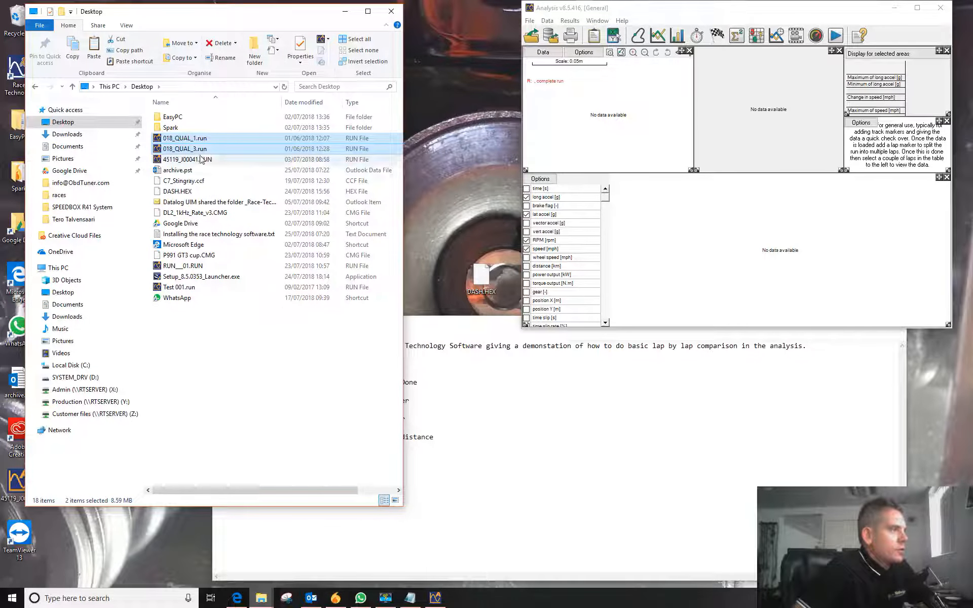
drag(191, 161, 747, 14)
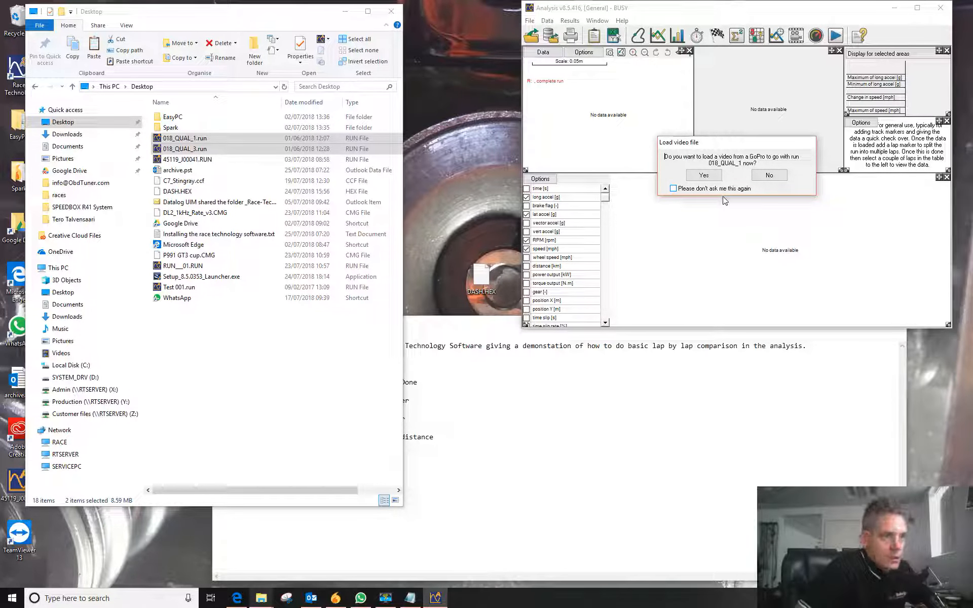
Decline loading a GoPro video for the runs, opting not to be asked again, and maximize the Analysis window.
click(675, 190)
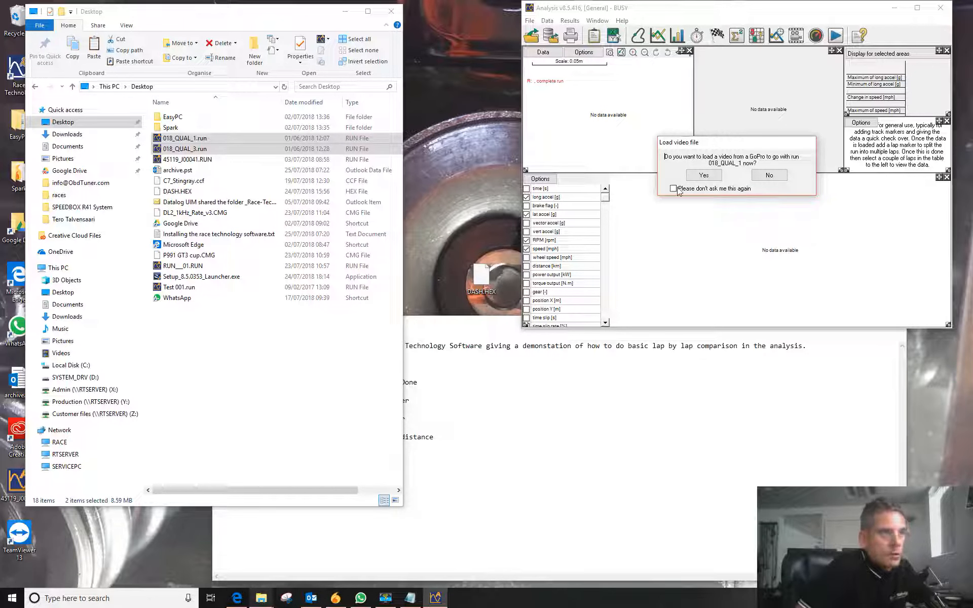
click(764, 176)
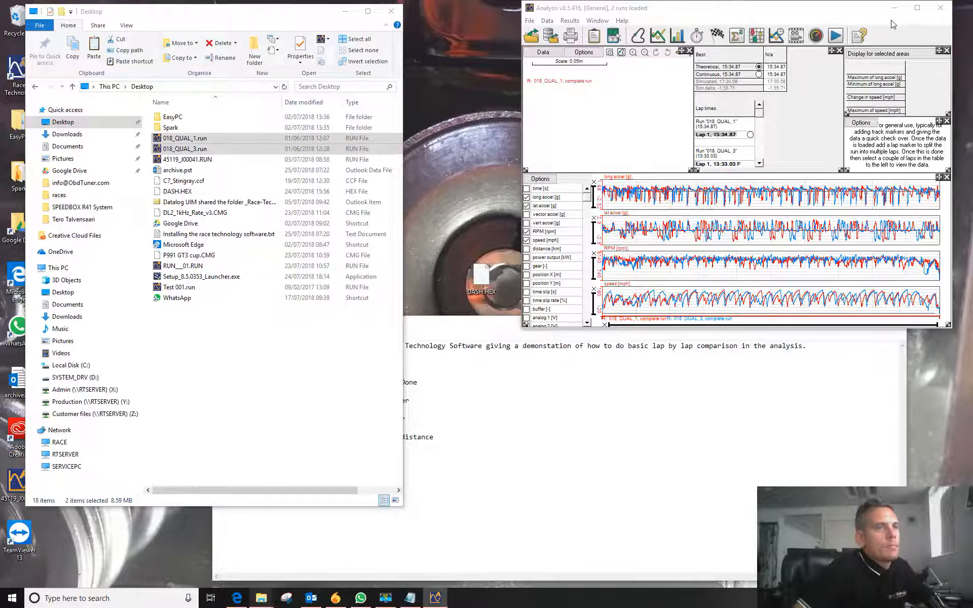
click(918, 9)
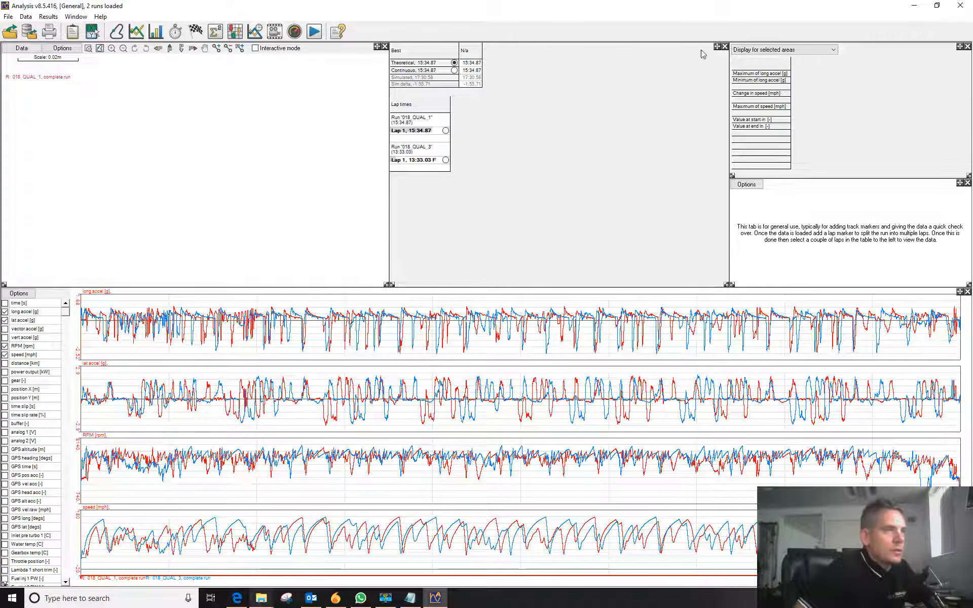
Display lap 1 of both 018_QUAL_1 and 018_QUAL_3 in the graphs, and deselect both laps again.
click(417, 132)
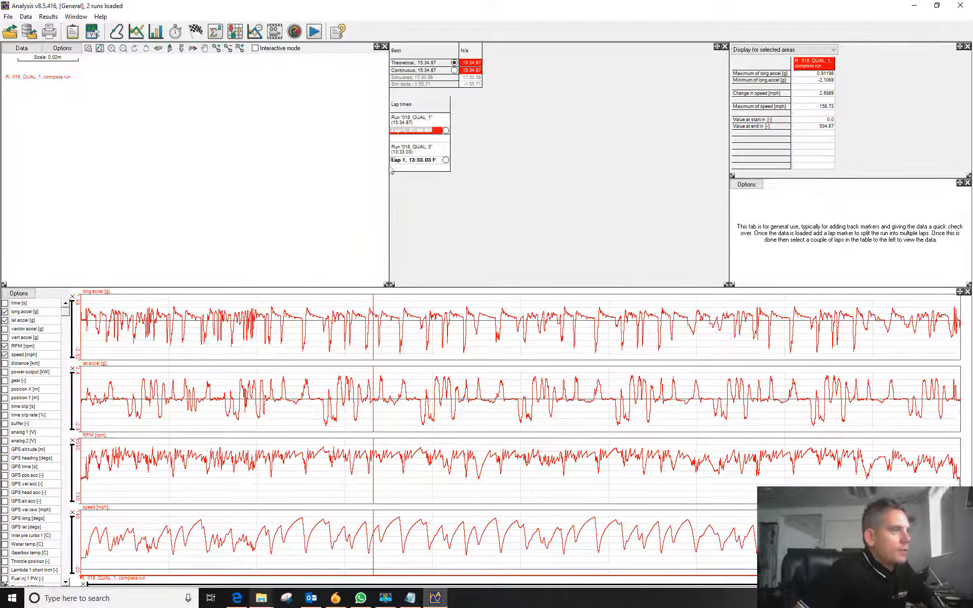
click(414, 159)
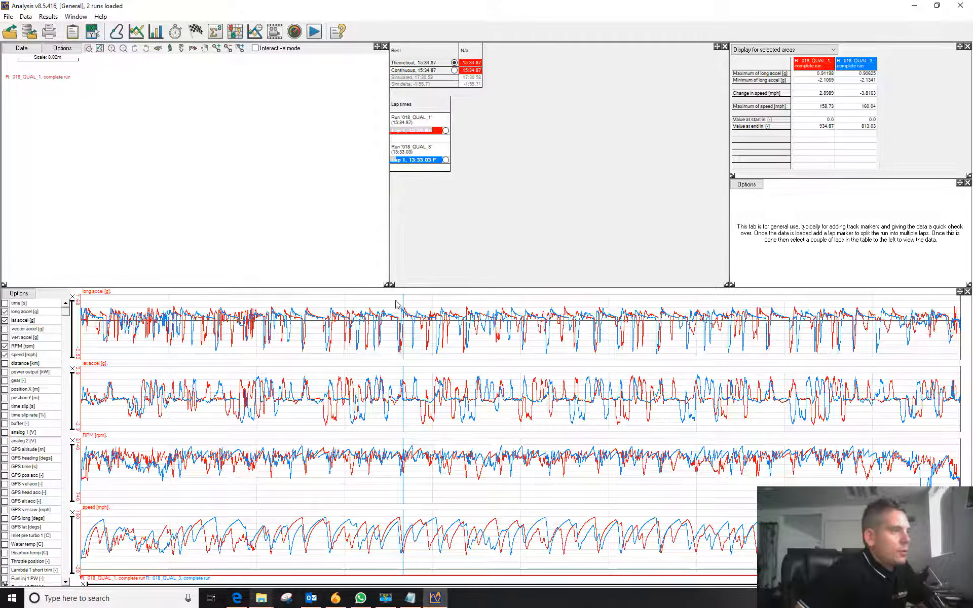
click(415, 160)
click(415, 131)
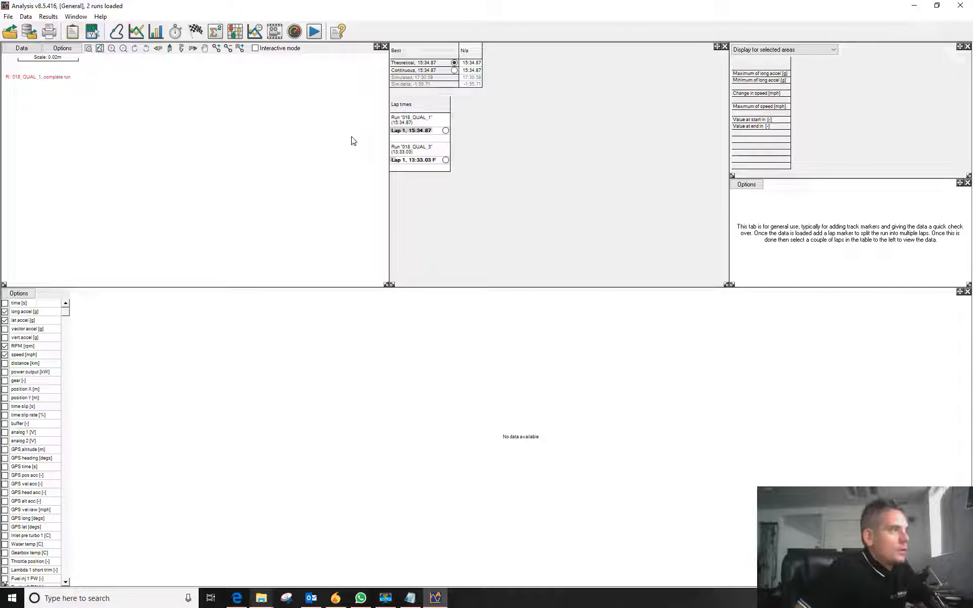
Turn on interactive mode for the track map, and view the complete 018_QUAL_1 and 018_QUAL_3 runs on it one at a time.
click(405, 130)
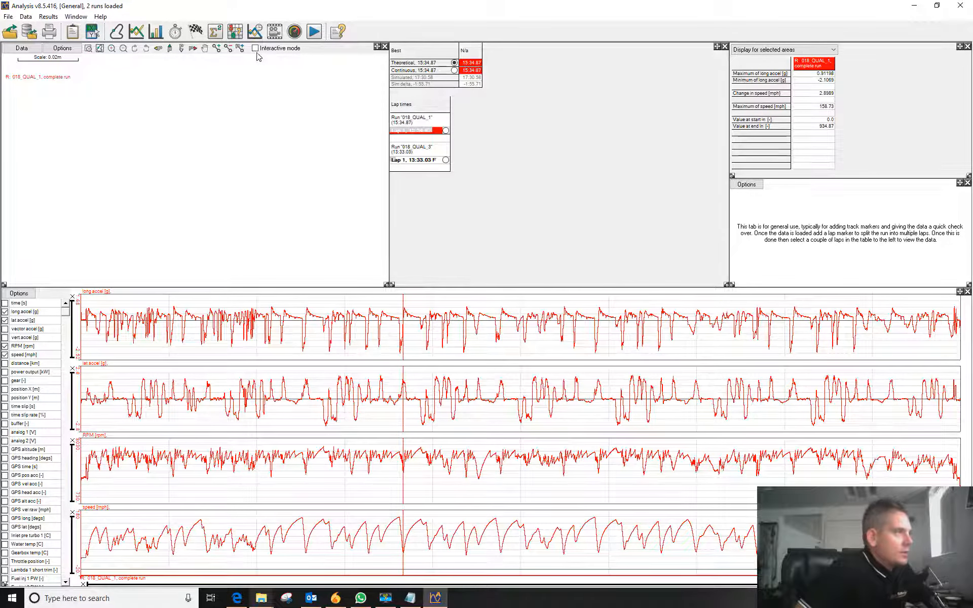
click(255, 49)
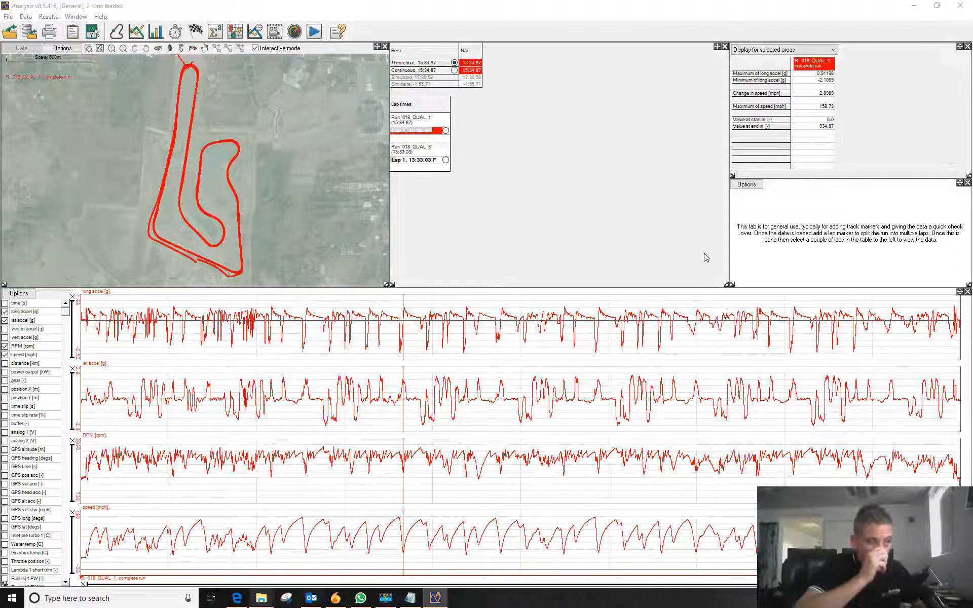
click(422, 131)
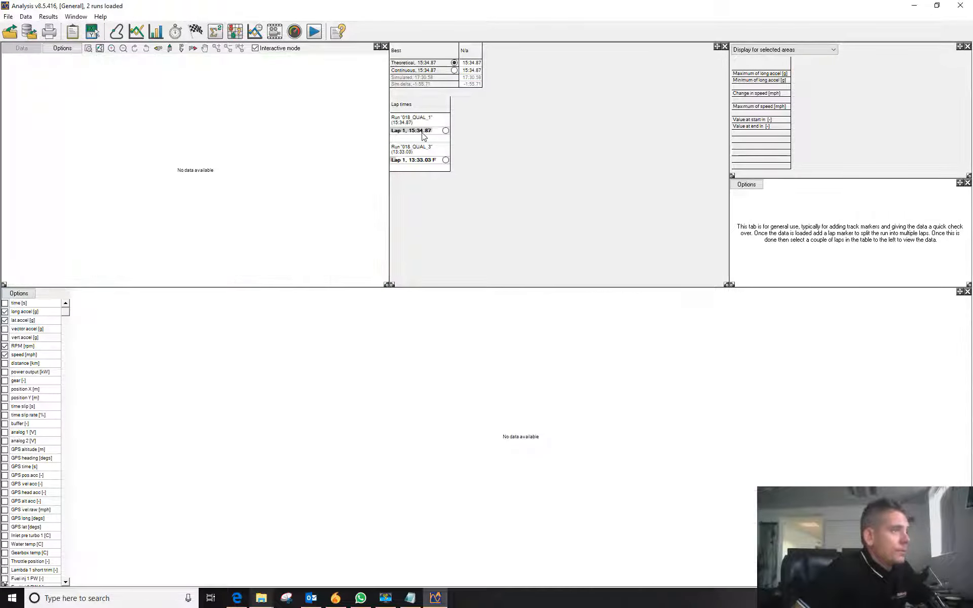
click(413, 160)
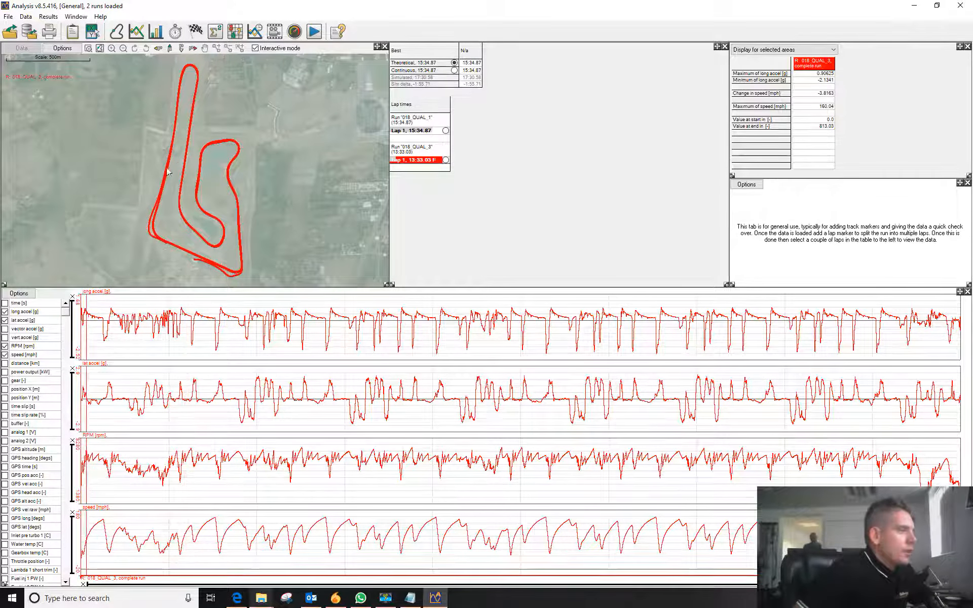
click(415, 161)
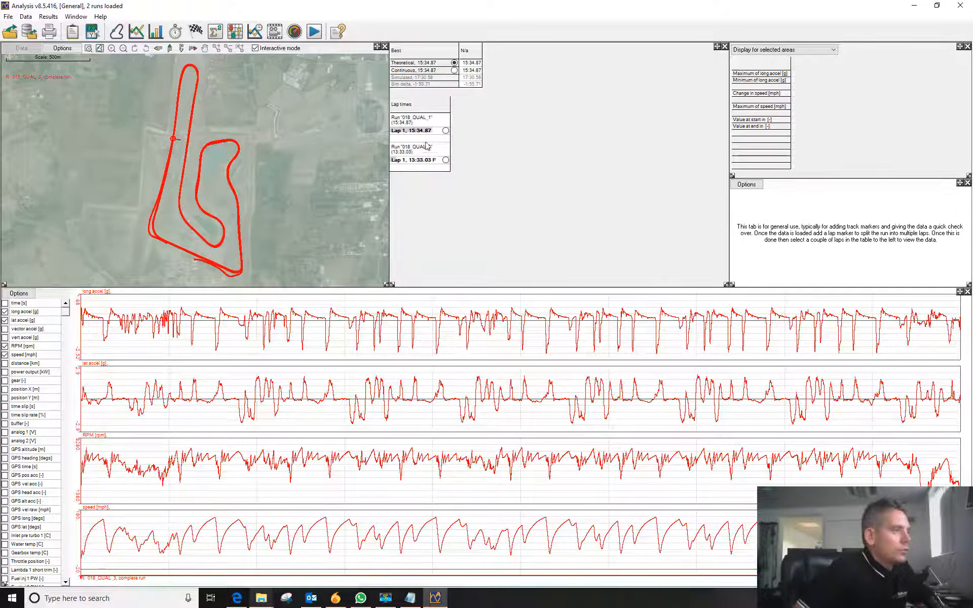
Add a 50 m track marker named Marker 1 at the currently selected point of the 018_QUAL_1 run, used as the lap marker.
click(419, 131)
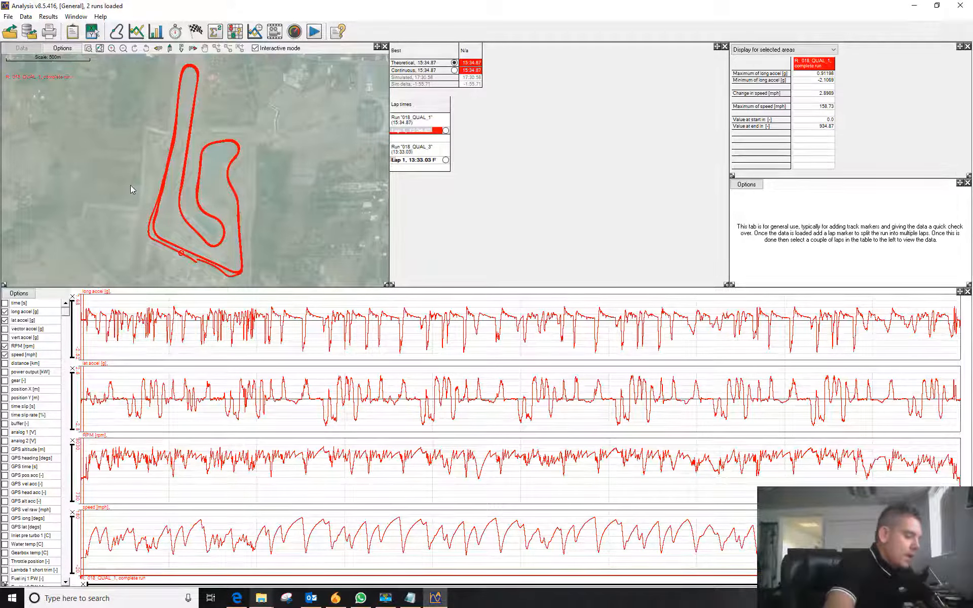
key(ctrl+m)
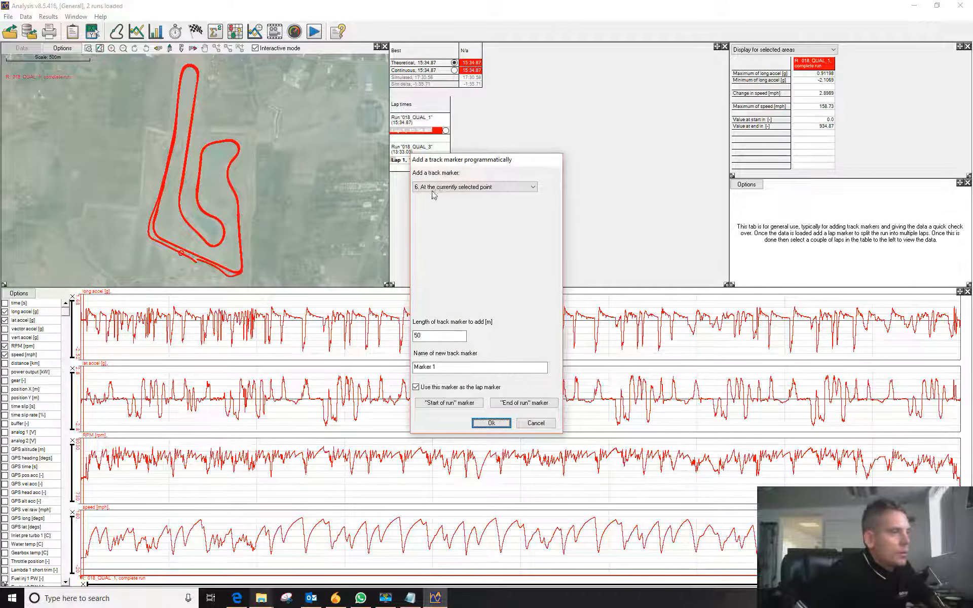
key(Return)
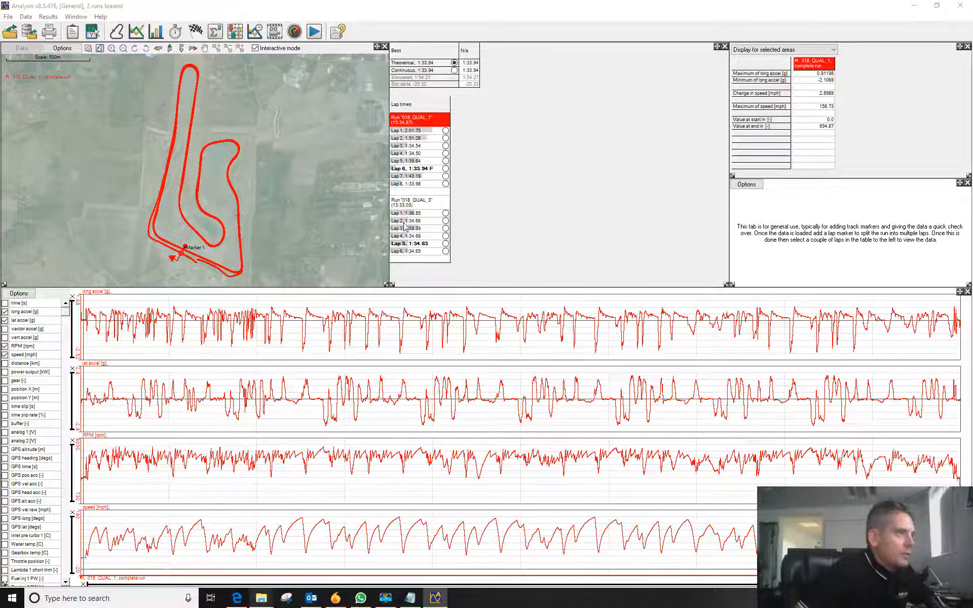
Overlay the fastest laps, lap 6 of 018_QUAL_1 and lap 5 of 018_QUAL_3, and move the cursor through the graphs to compare them.
click(423, 169)
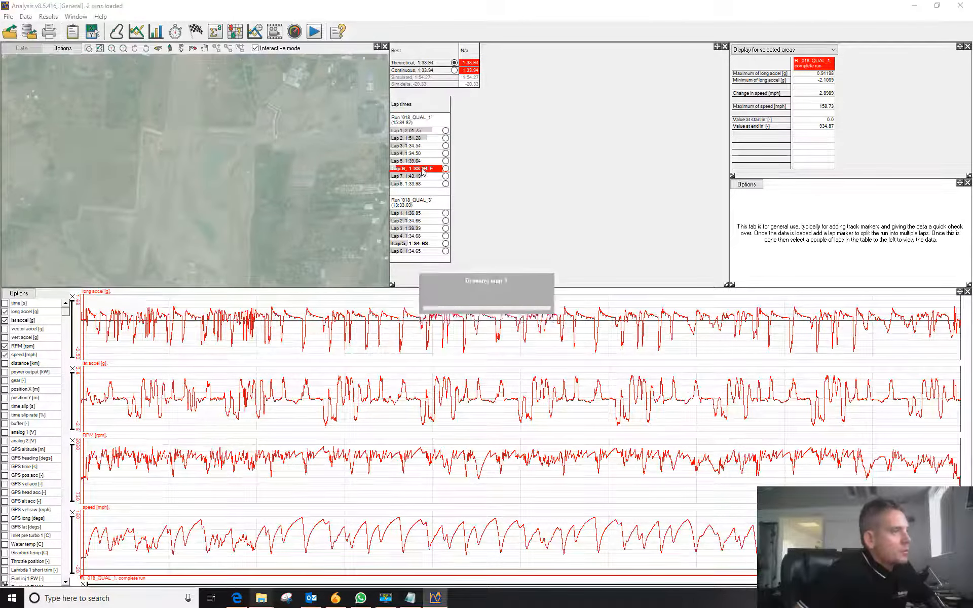
click(430, 243)
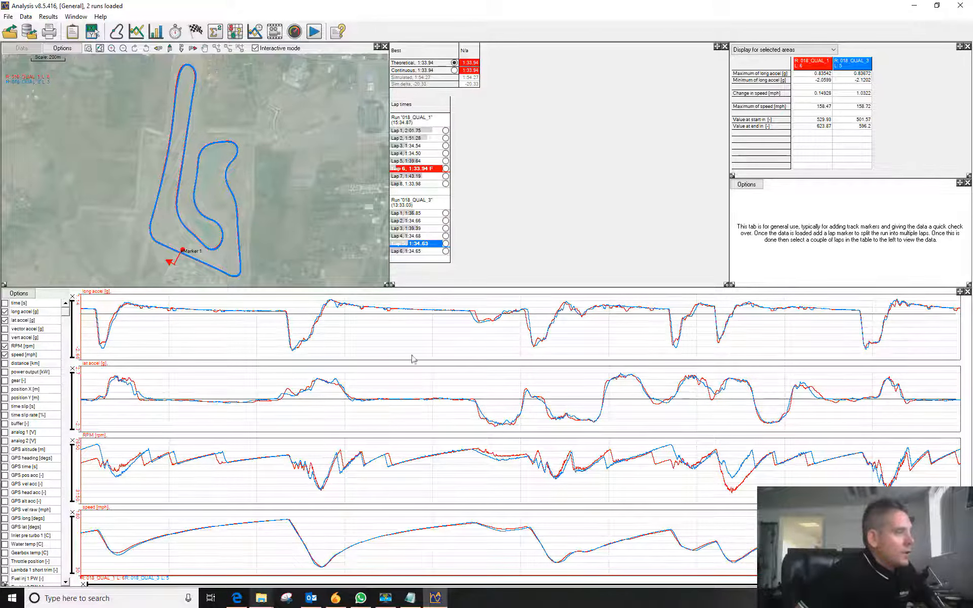
drag(90, 322, 534, 420)
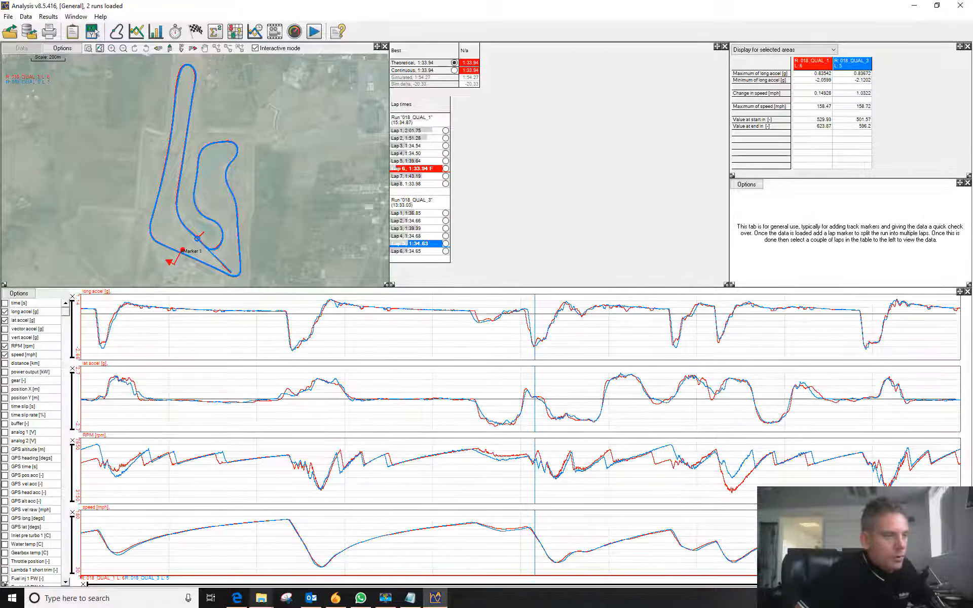
Switch to the Notepad notes and add "- Done" to the item about loading a run file and adding a track marker.
key(alt+Tab)
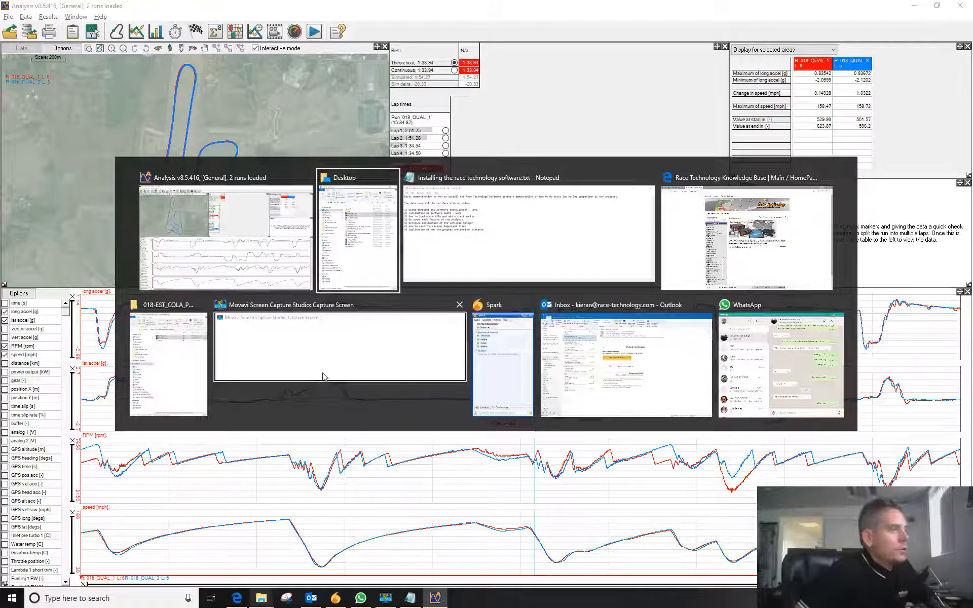
key(alt+Tab)
key(alt+Tab)
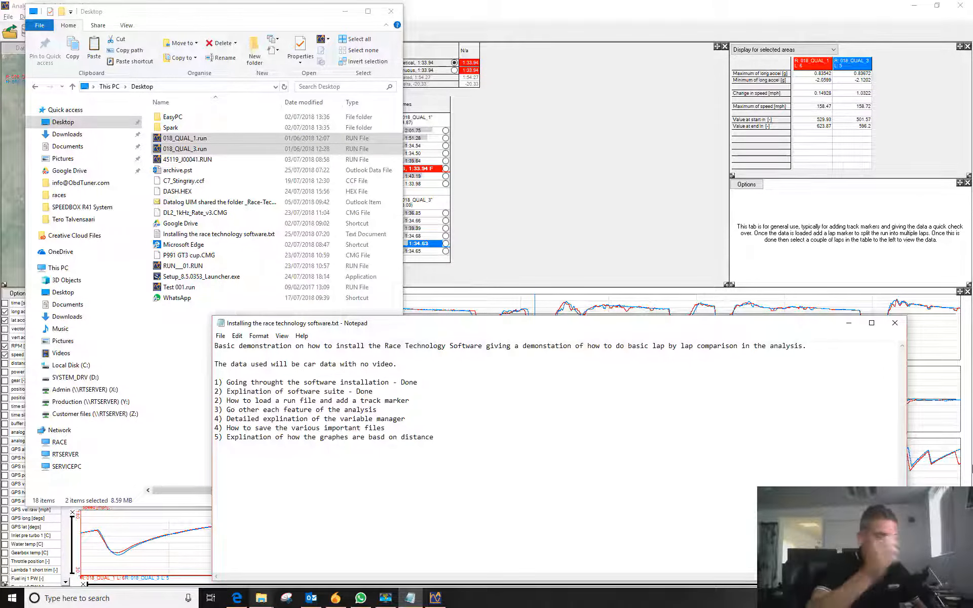
text(- Done)
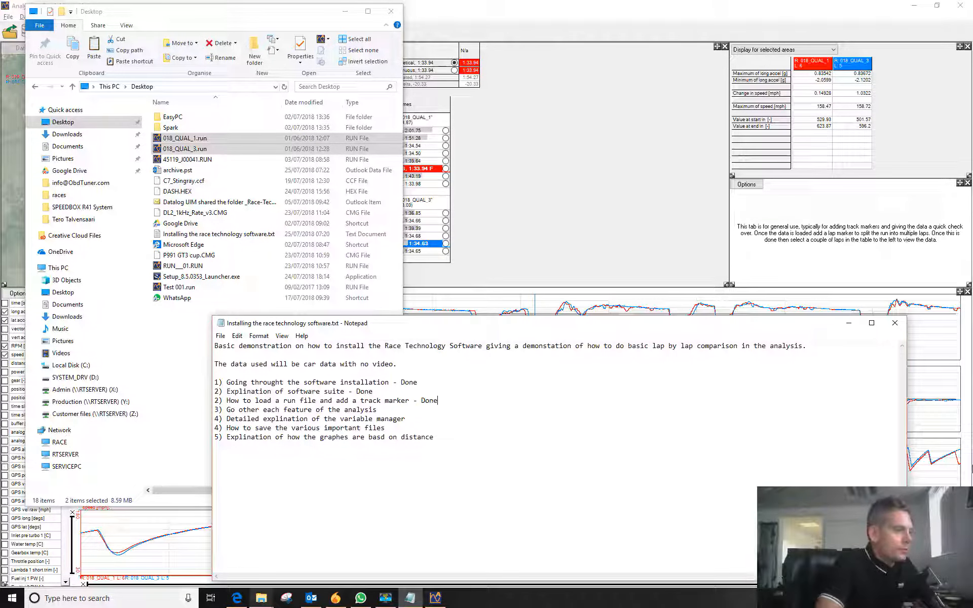
key(Down)
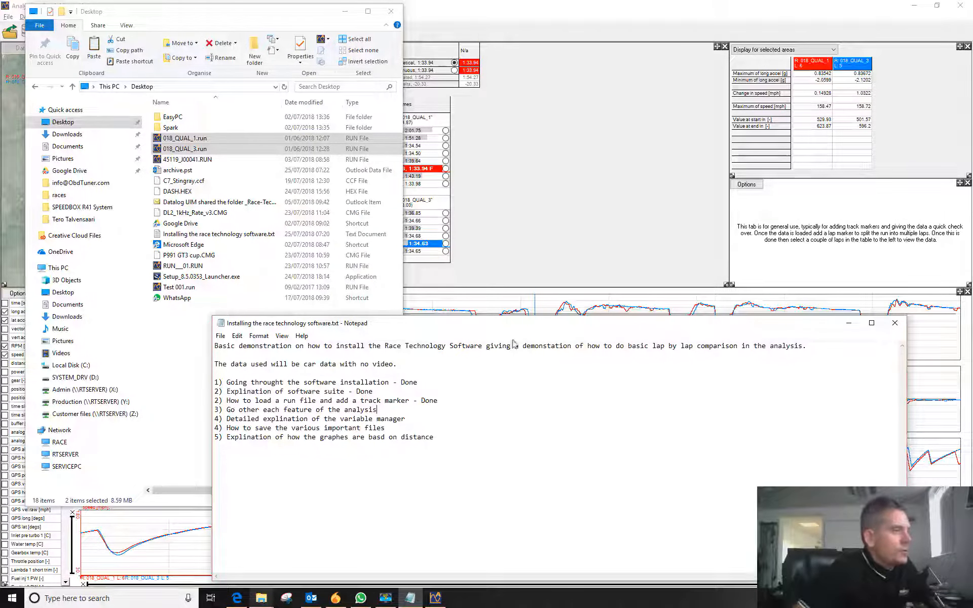
Minimize the File Explorer and notes windows to return to Analysis.
double_click(297, 6)
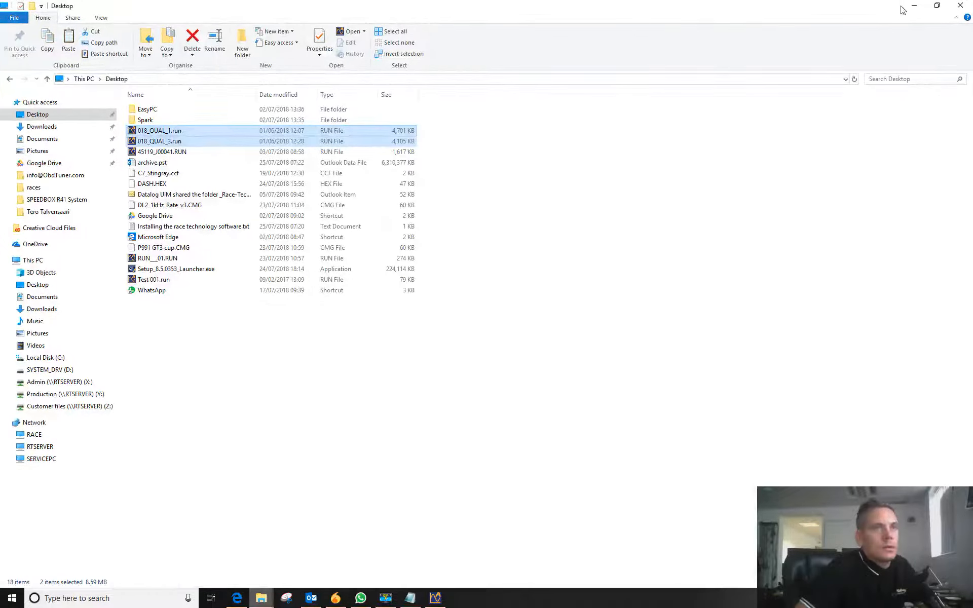
click(913, 6)
click(848, 323)
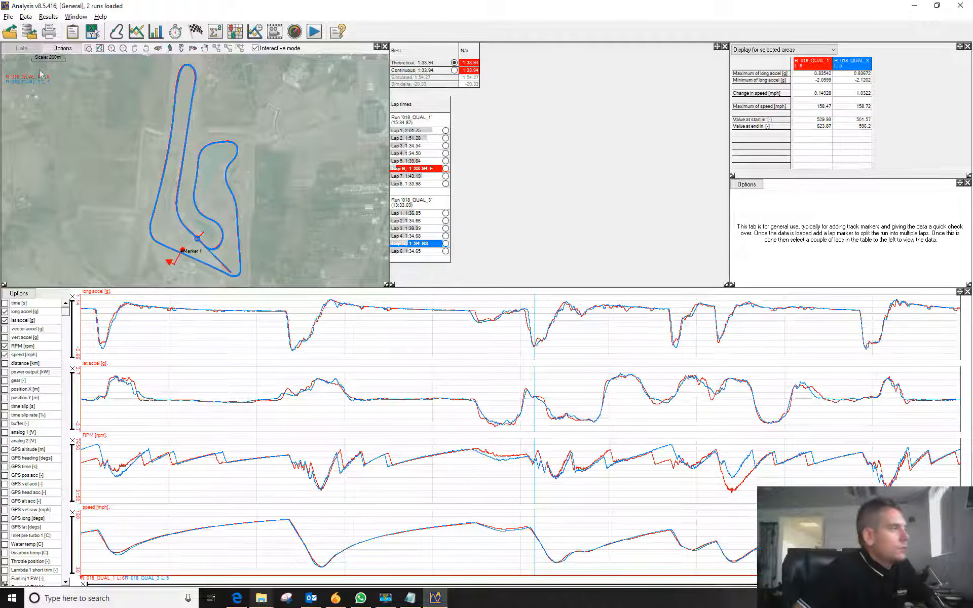
Examine the dialogs for loading a run from disk and from the database, including the database sorting options, and cancel both.
click(11, 33)
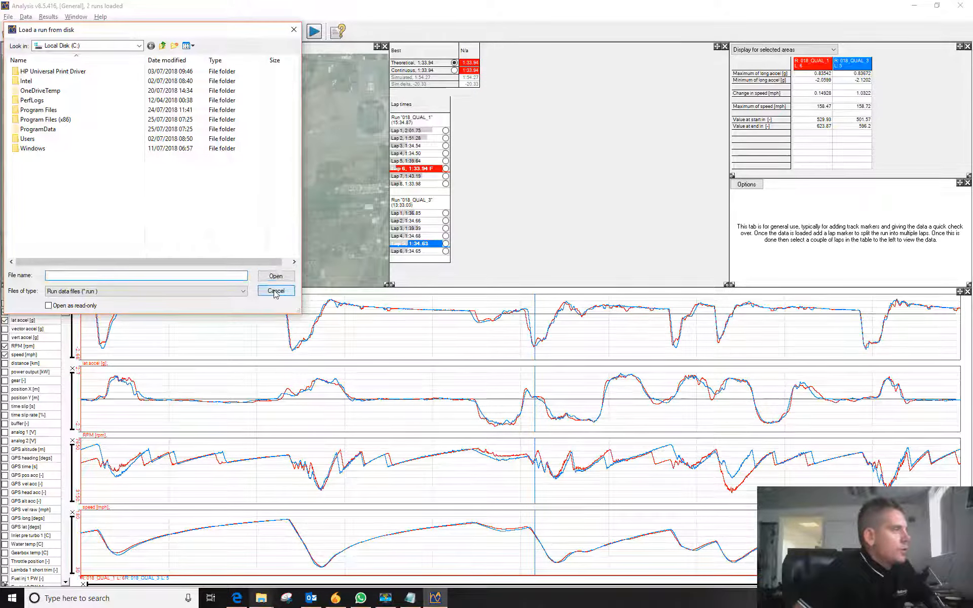
click(275, 291)
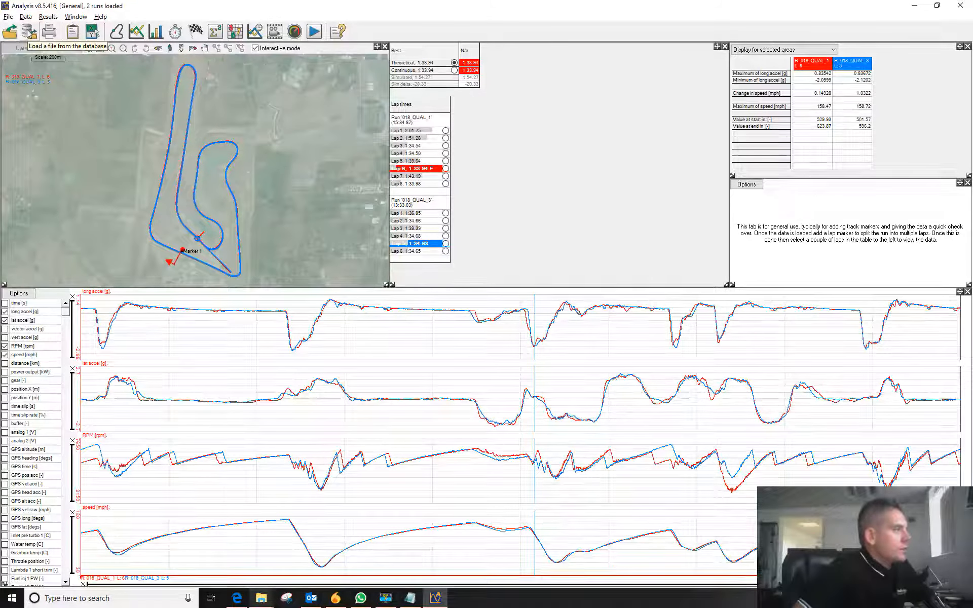
click(25, 33)
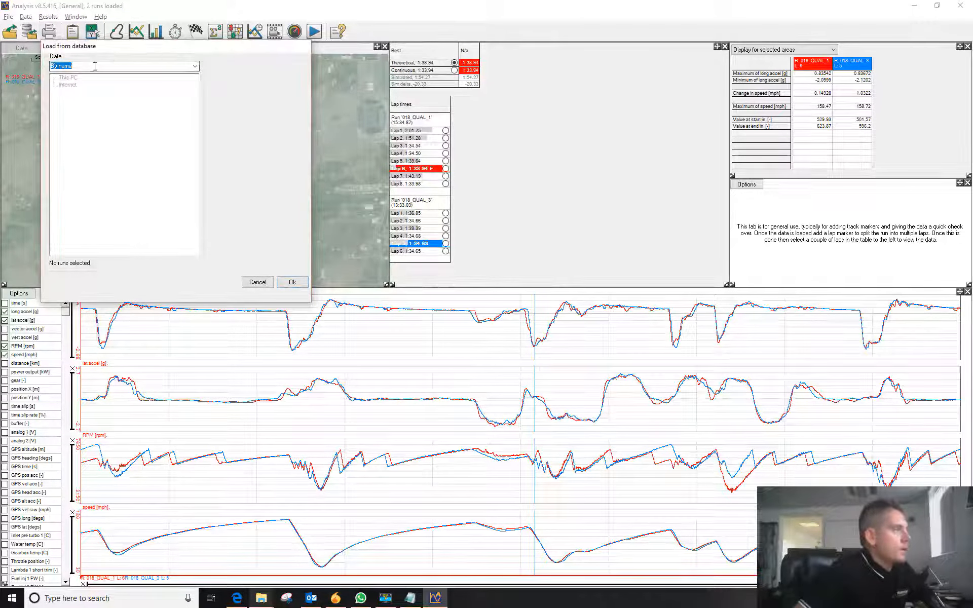
click(195, 66)
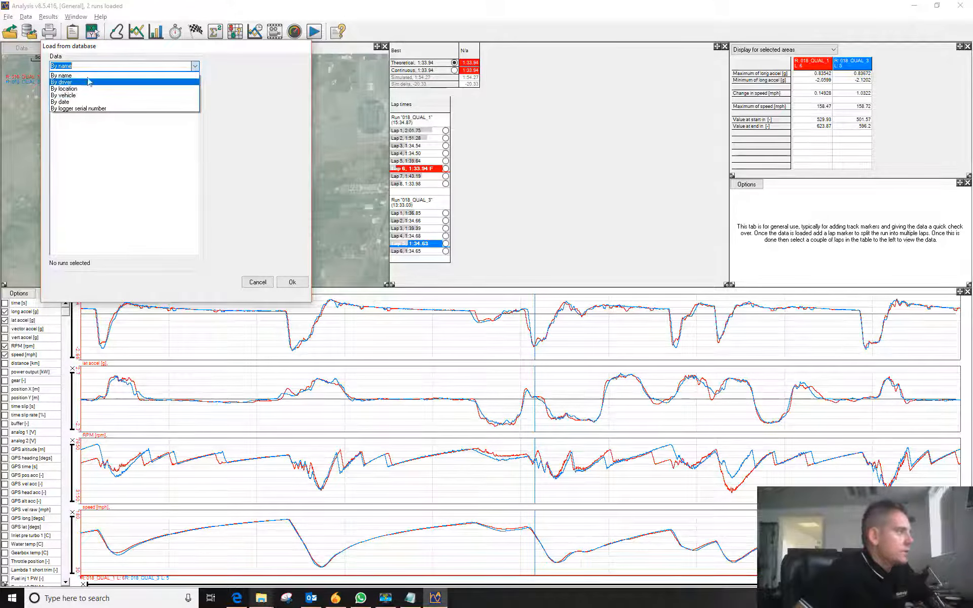
click(223, 156)
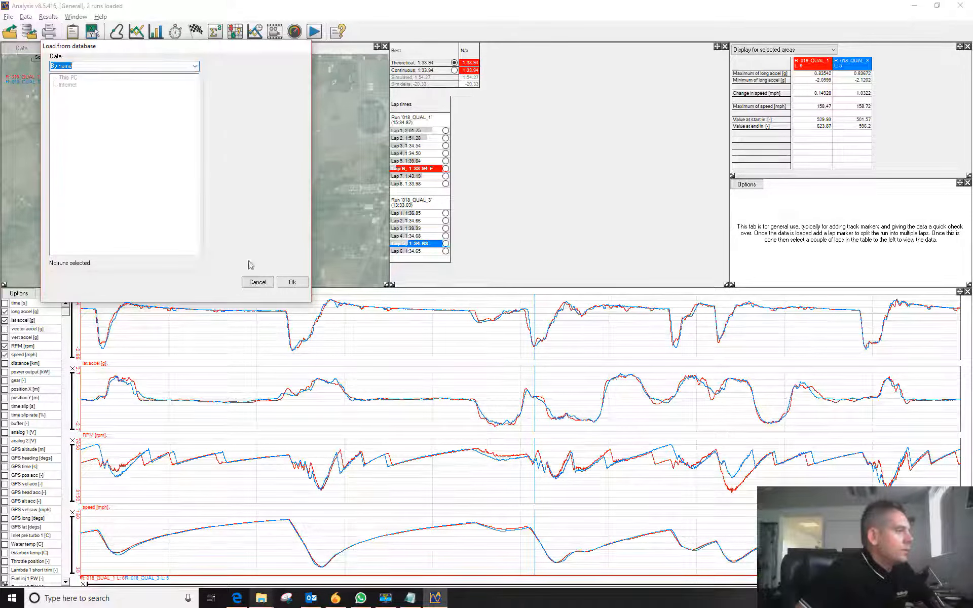
click(268, 285)
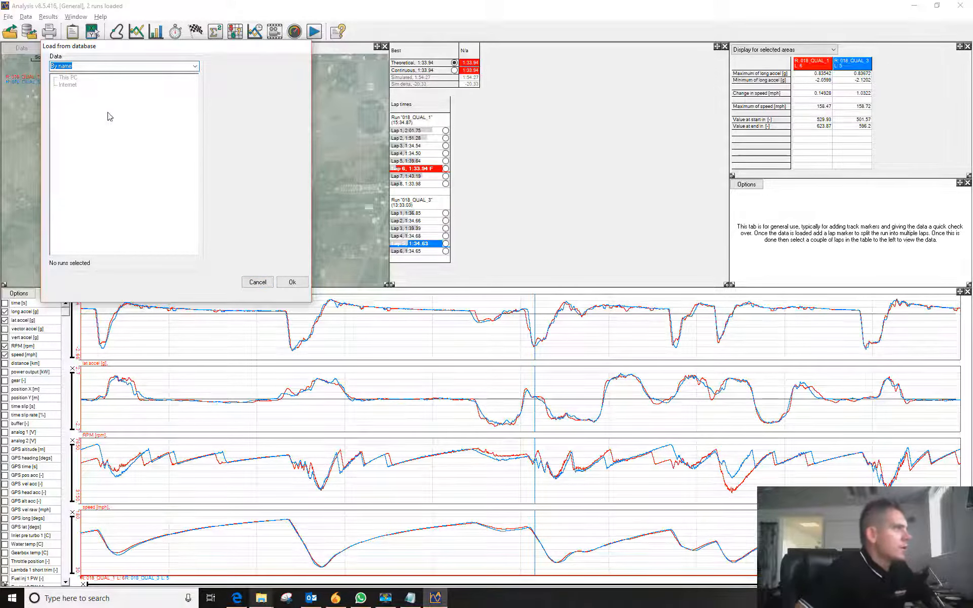
click(257, 283)
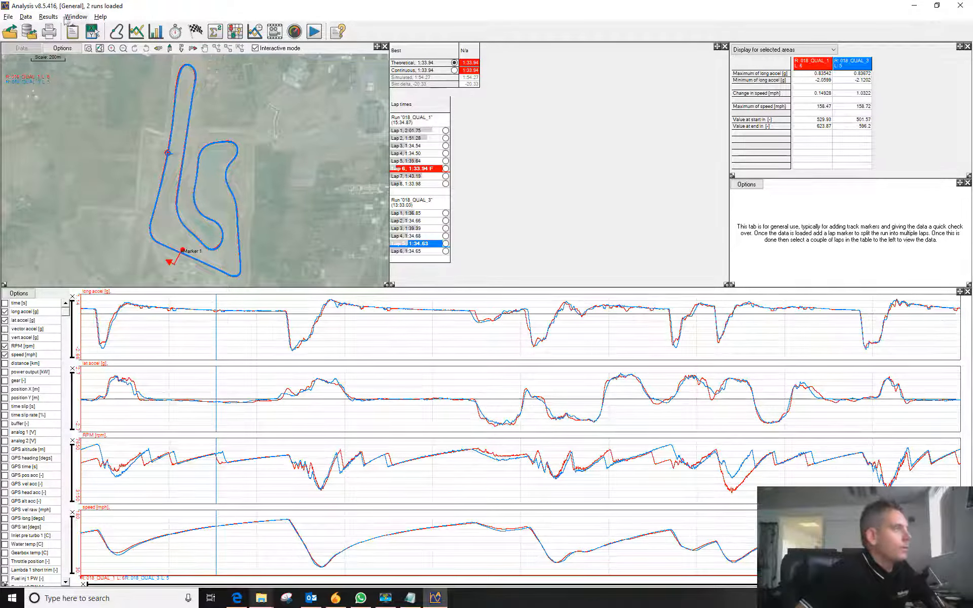
click(53, 37)
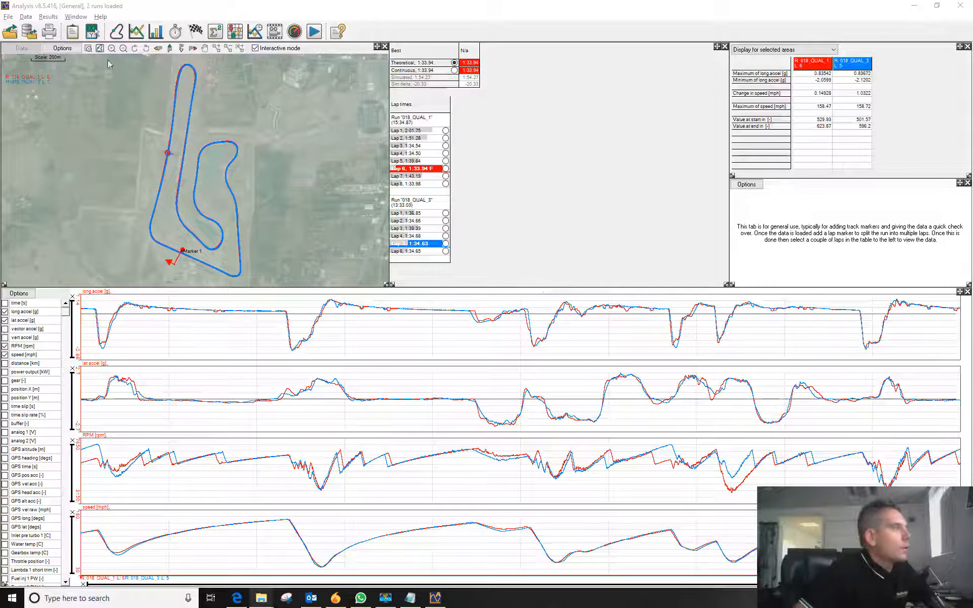
Open the run manager for 018_QUAL_1 and examine the technical notes for logger serial number, firmware version, logging details and errors.
click(74, 34)
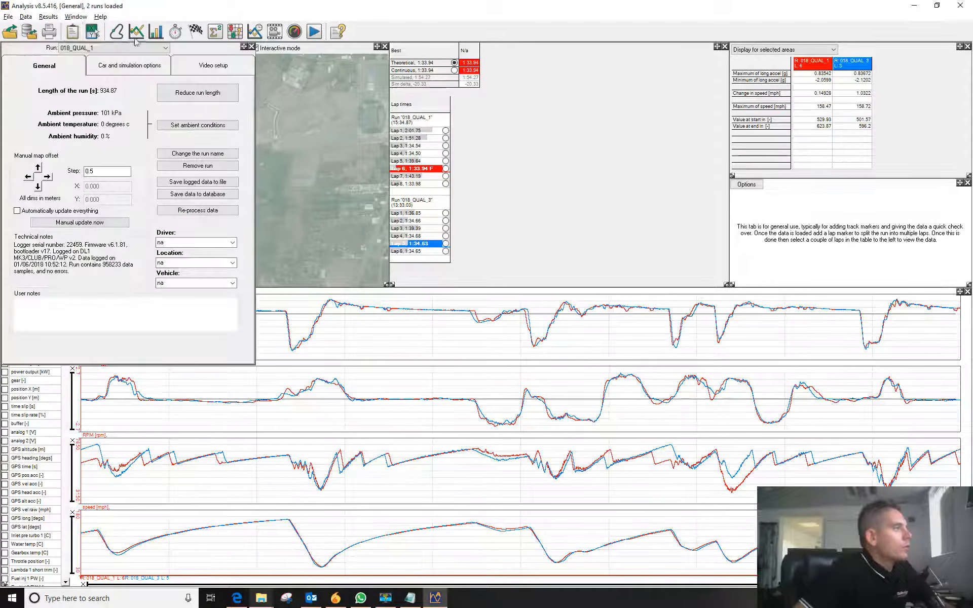
drag(244, 46, 633, 129)
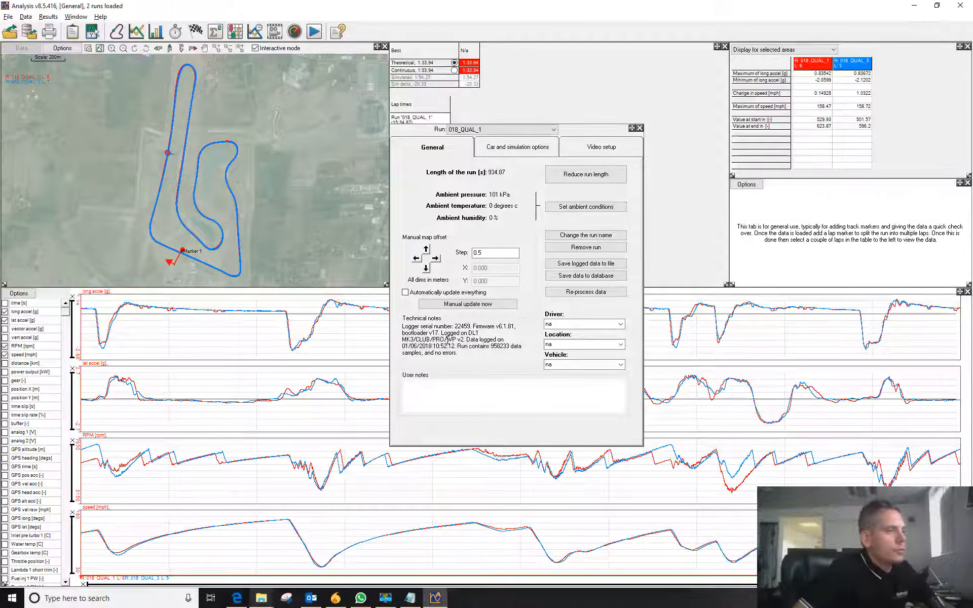
drag(403, 327, 471, 326)
click(478, 346)
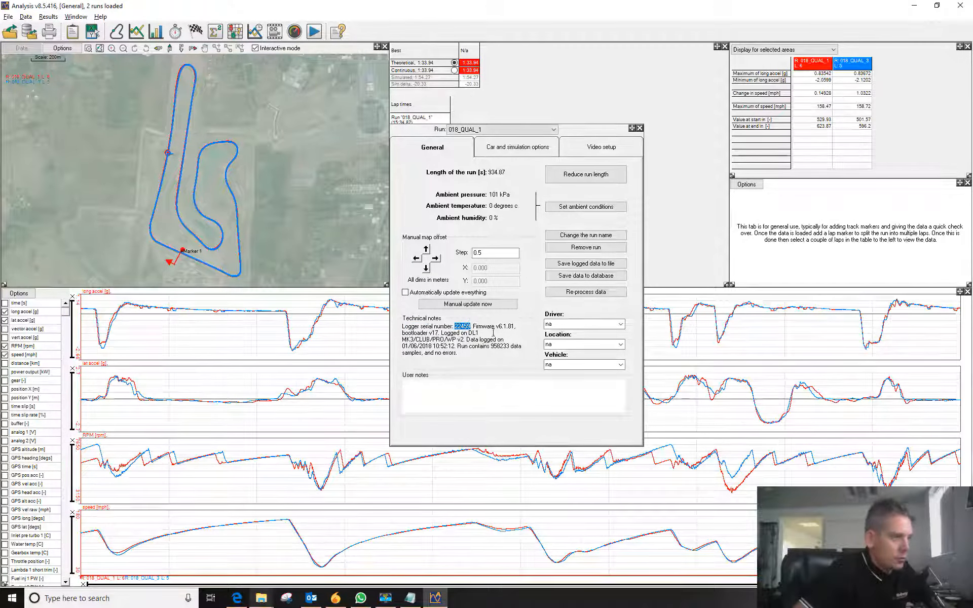
drag(502, 327, 515, 327)
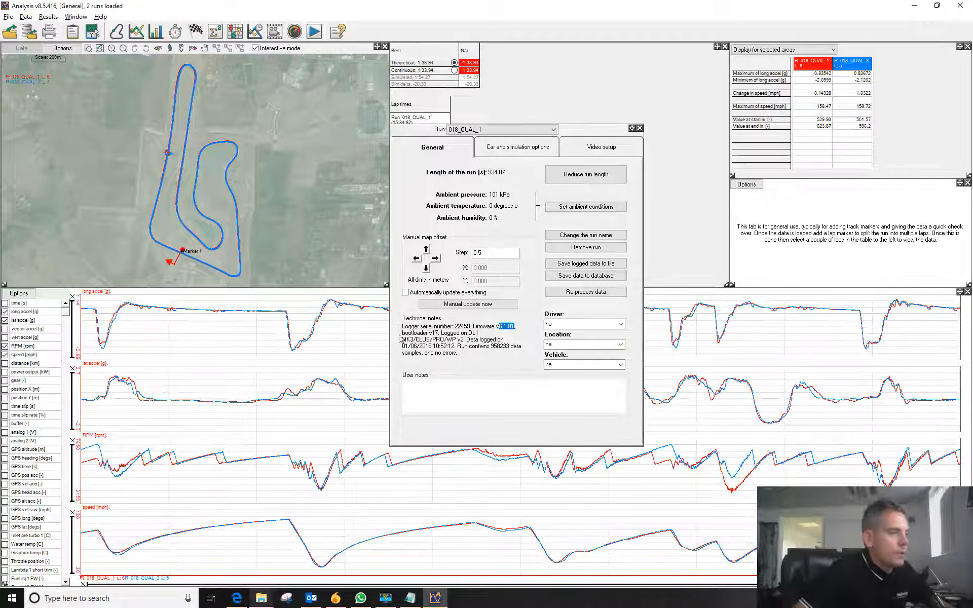
drag(439, 332, 469, 352)
click(458, 348)
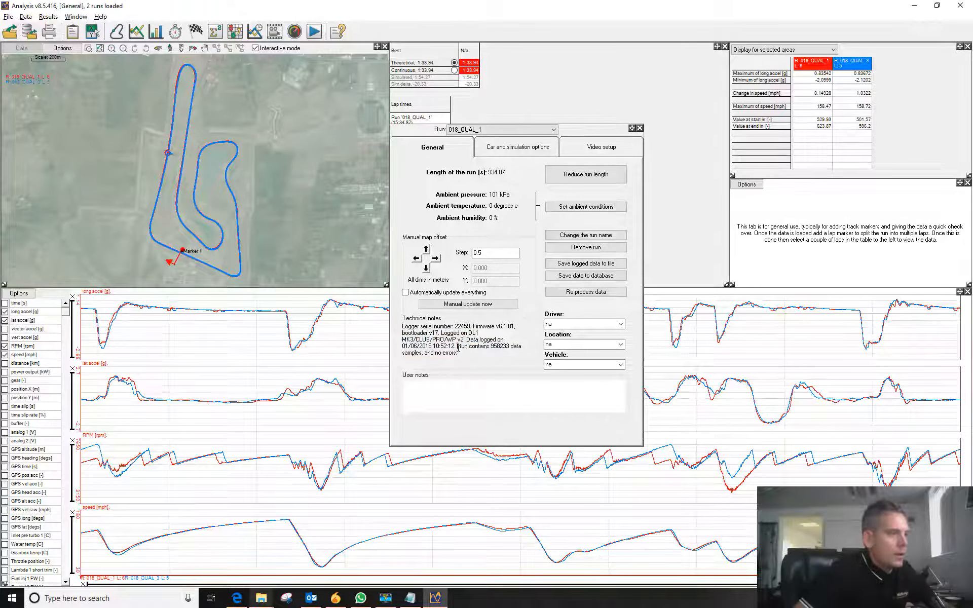
drag(490, 347, 470, 362)
click(436, 353)
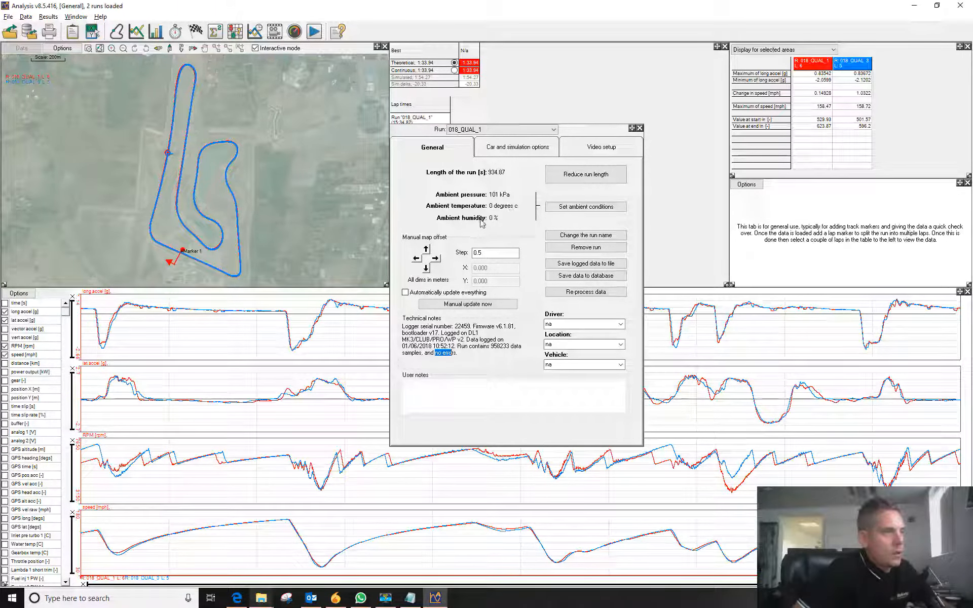
Set the ambient relative humidity of 018_QUAL_1 to 21%.
click(564, 207)
drag(154, 92, 36, 98)
text(21)
click(138, 145)
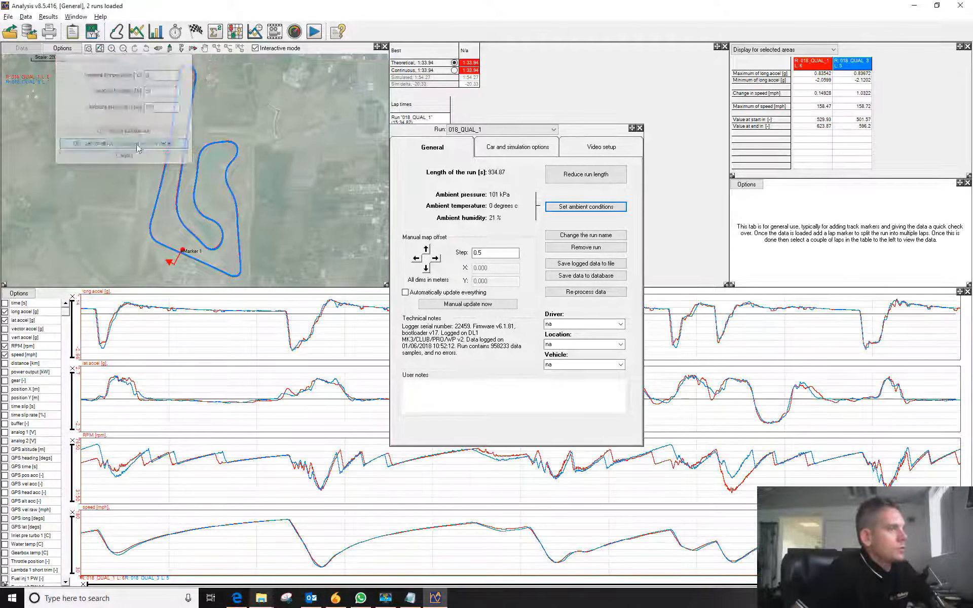
Set the ambient conditions for just this run to 95% relative humidity and 25 °C temperature.
click(569, 208)
drag(175, 105, 120, 114)
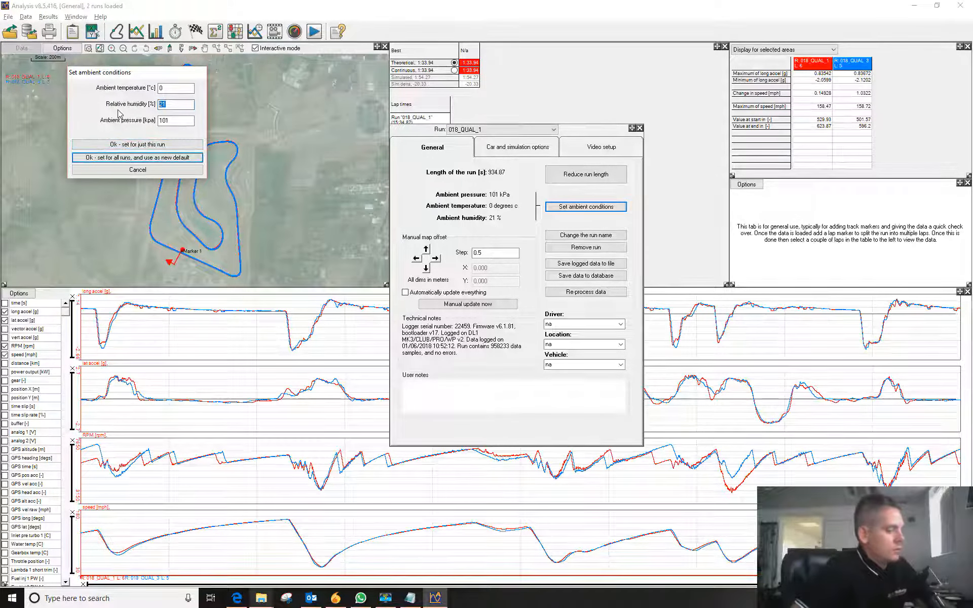
text(95)
drag(167, 88, 56, 86)
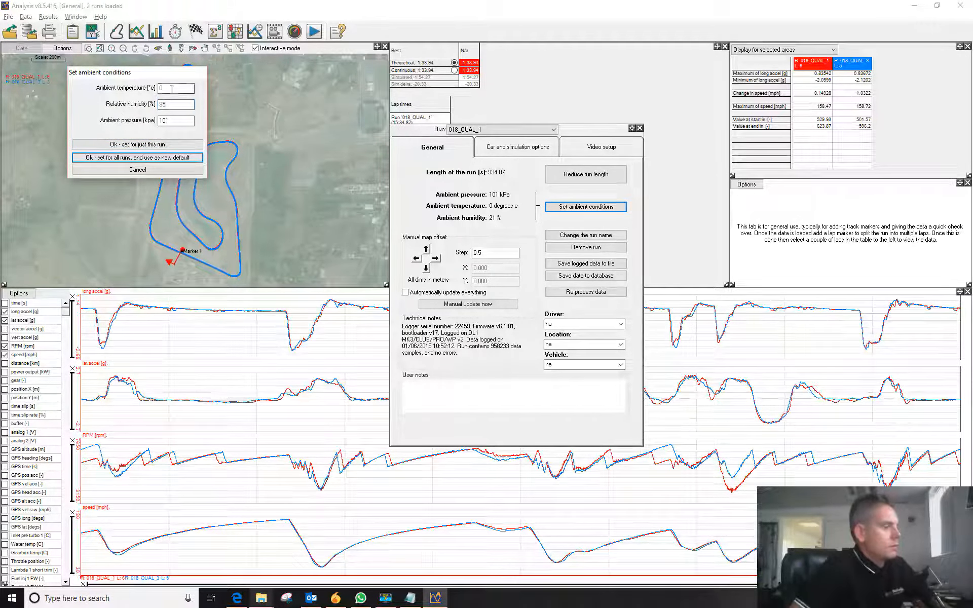
text(25)
click(147, 144)
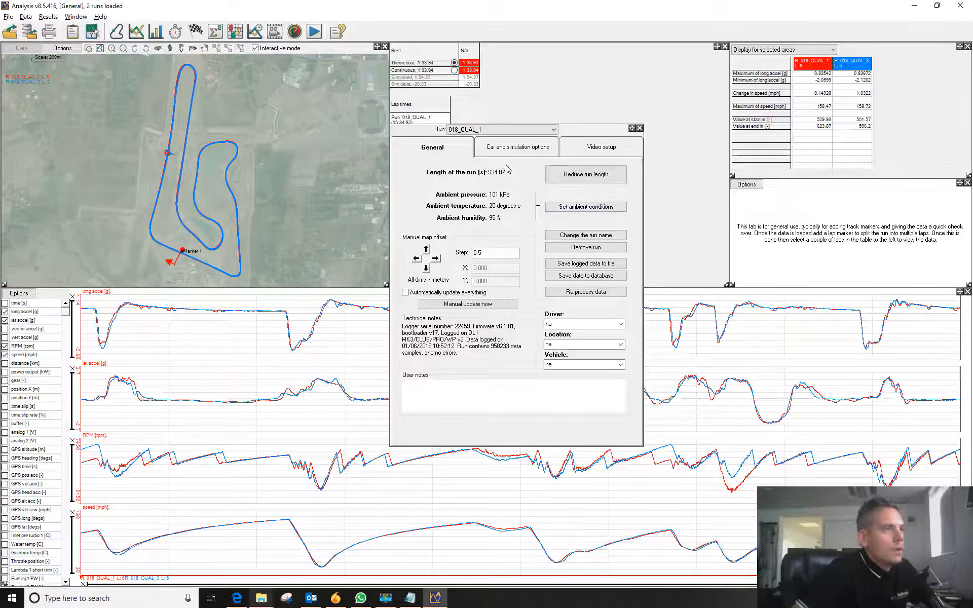
Review the run's car and simulation options and its video setup, and close the run manager.
click(508, 147)
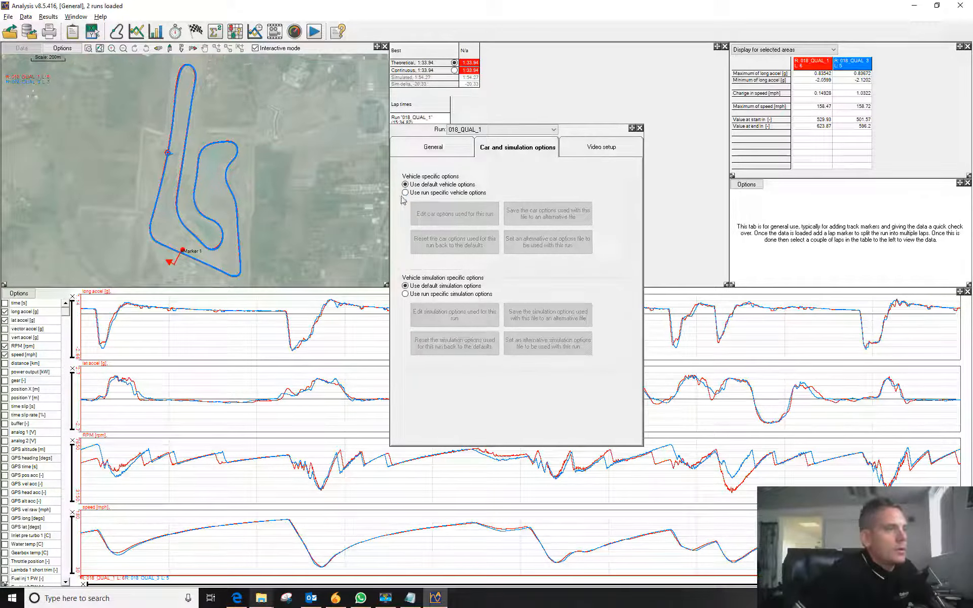
click(611, 151)
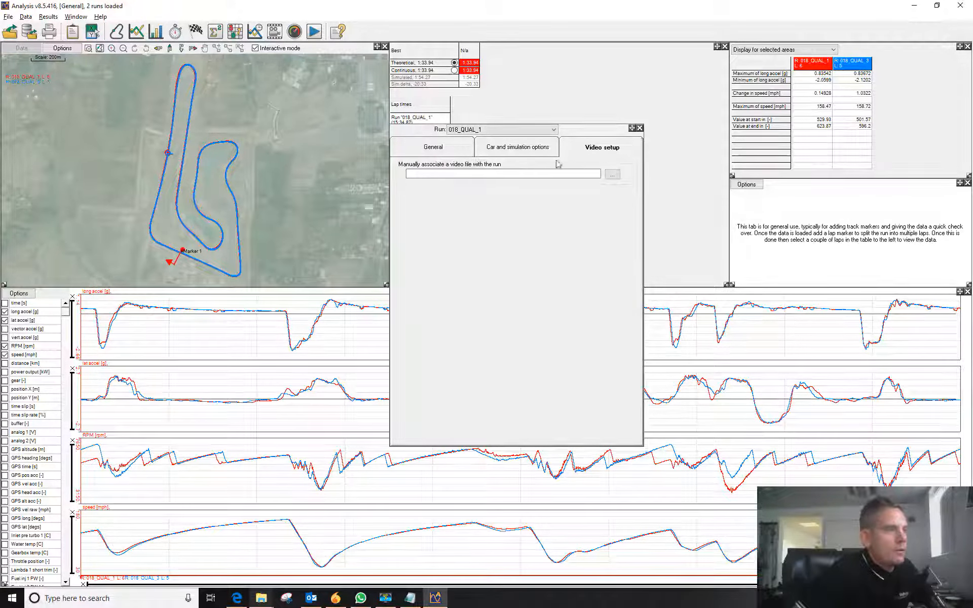
click(518, 146)
click(450, 148)
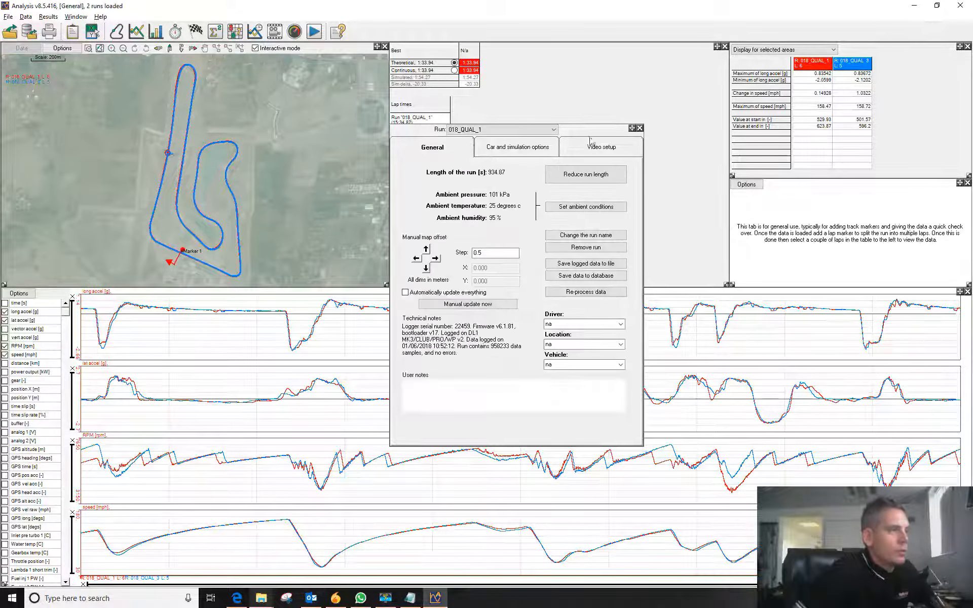
click(640, 129)
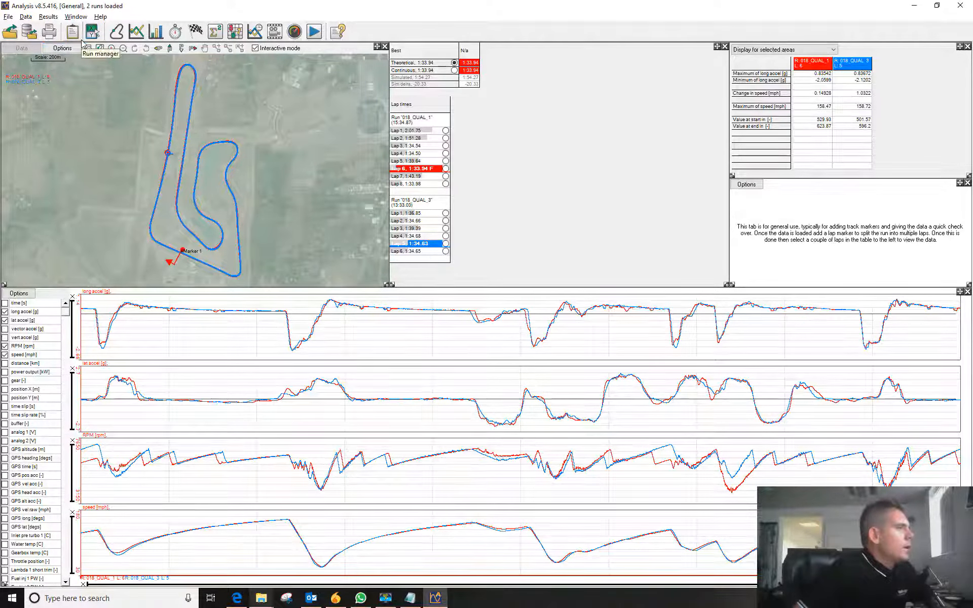
Open the variable configuration window, shrink it and move it clear of the track map, and expand the external inputs.
click(92, 35)
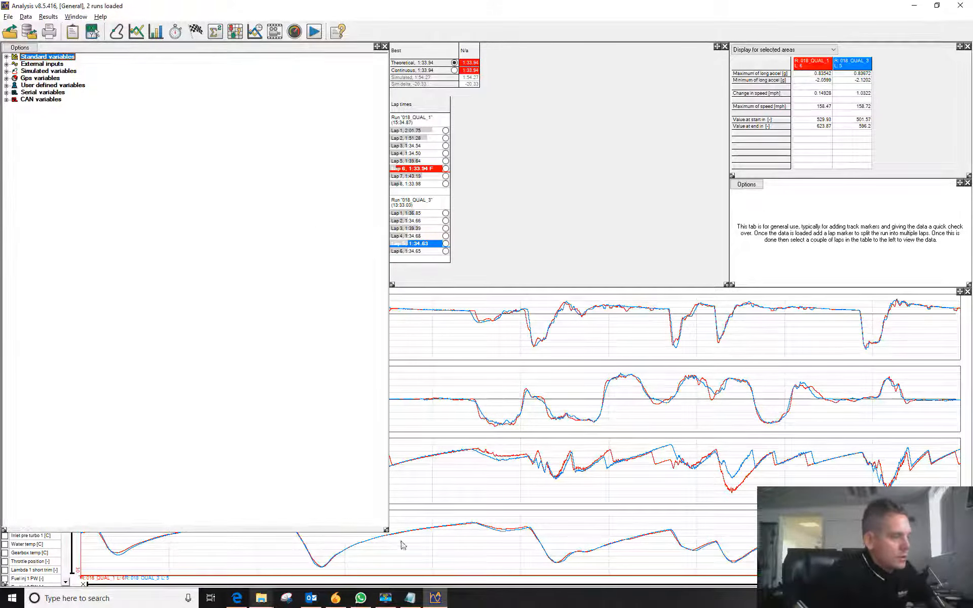
drag(385, 530, 193, 448)
drag(180, 48, 716, 103)
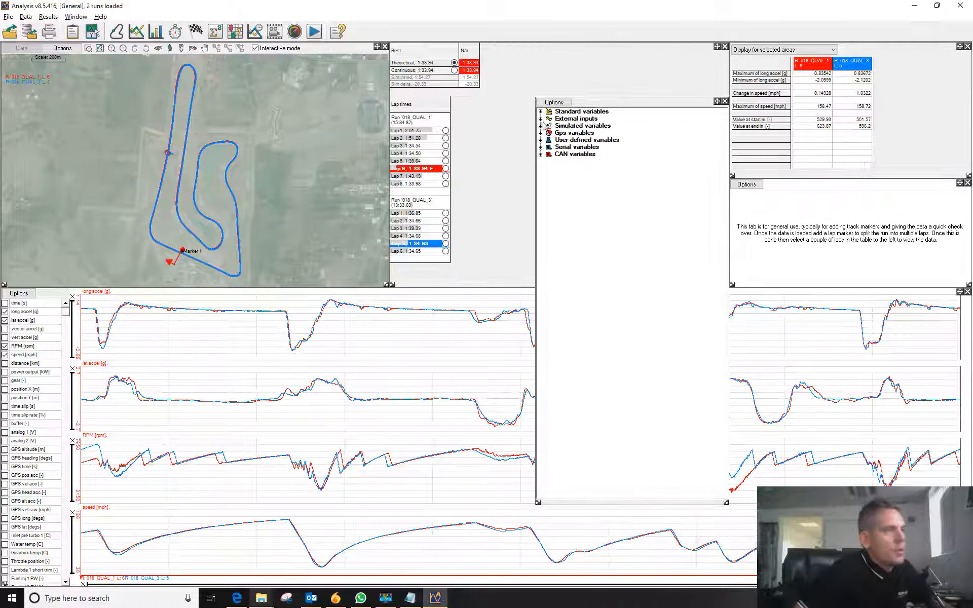
click(541, 119)
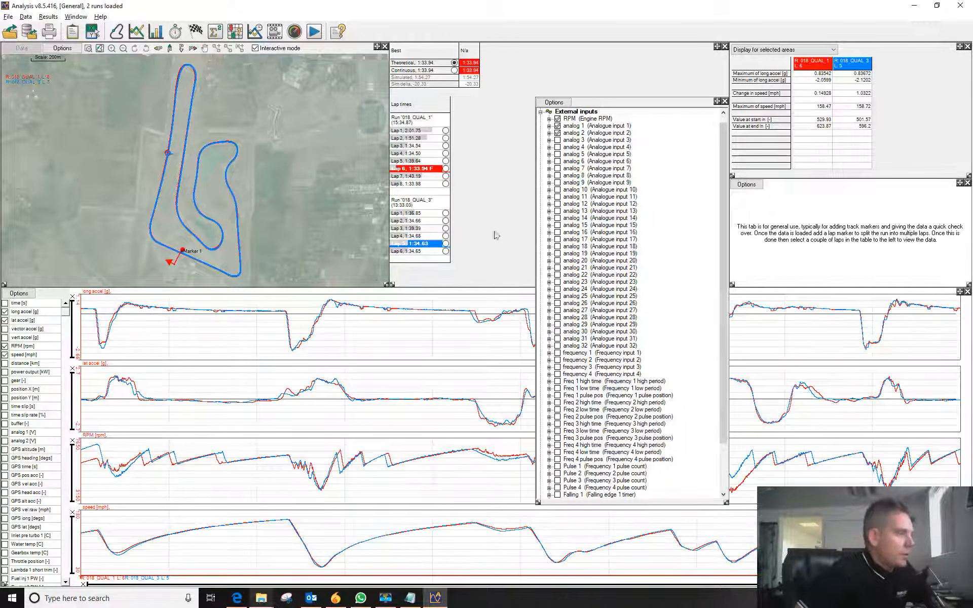
Add the analog 1 channel to the graphs and expand its settings among the external inputs.
click(5, 433)
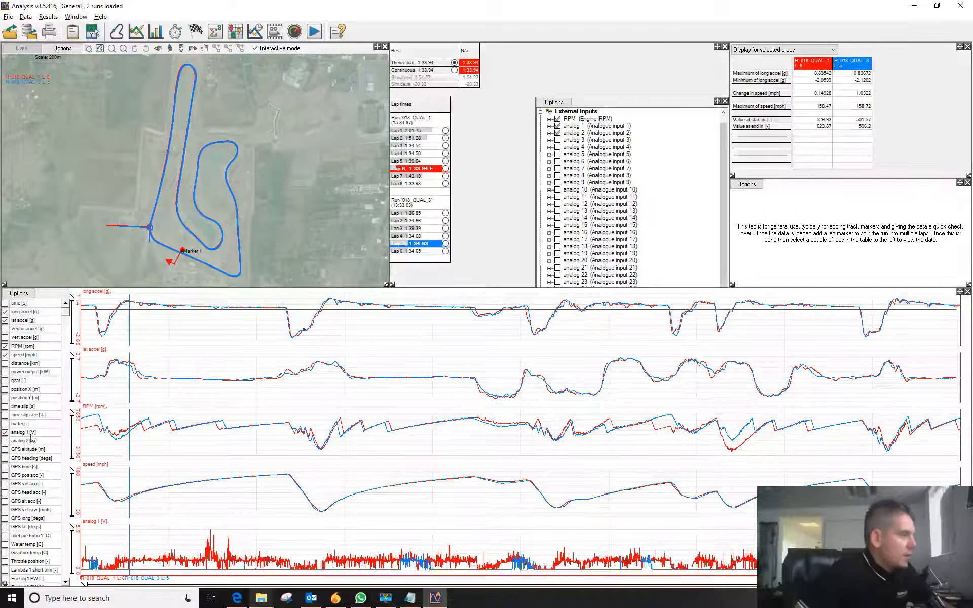
click(704, 102)
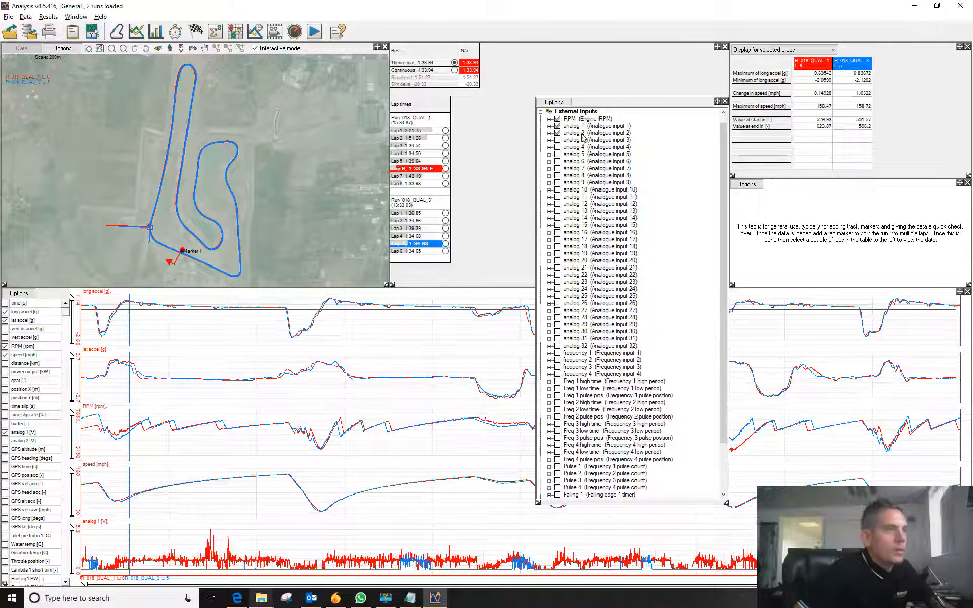
click(549, 126)
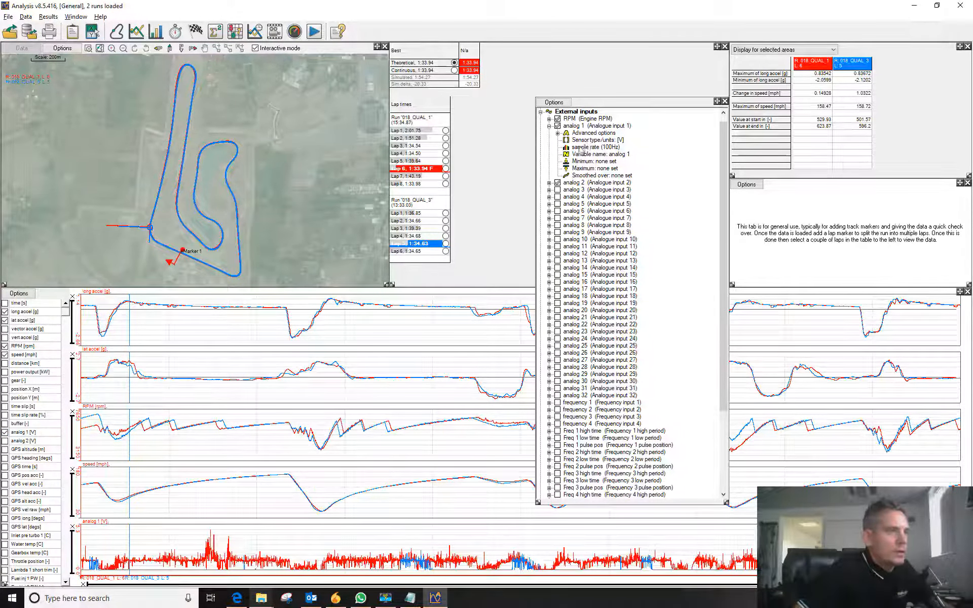
Try to rename the analog 1 variable as "Water temp".
double_click(577, 155)
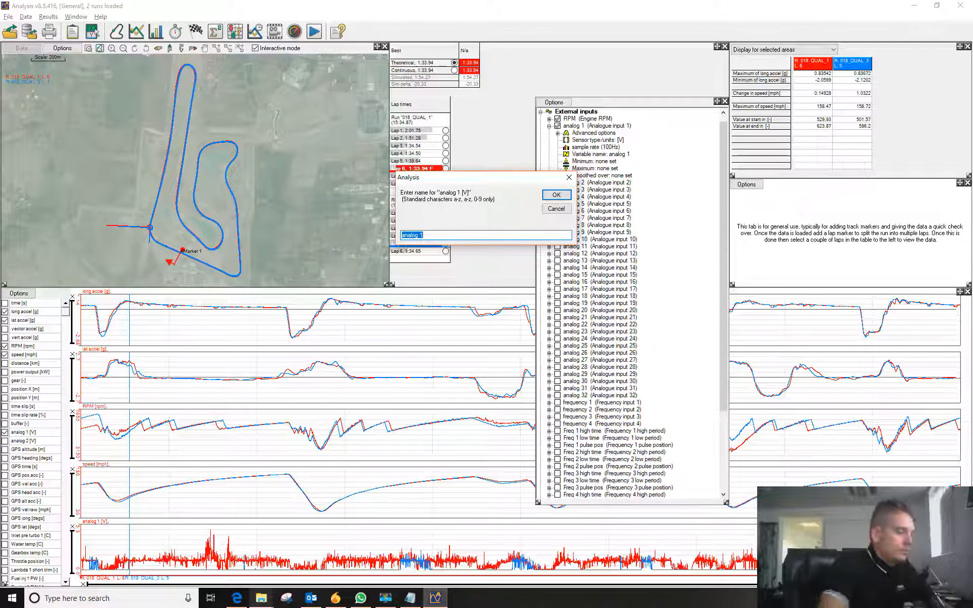
text(Wat)
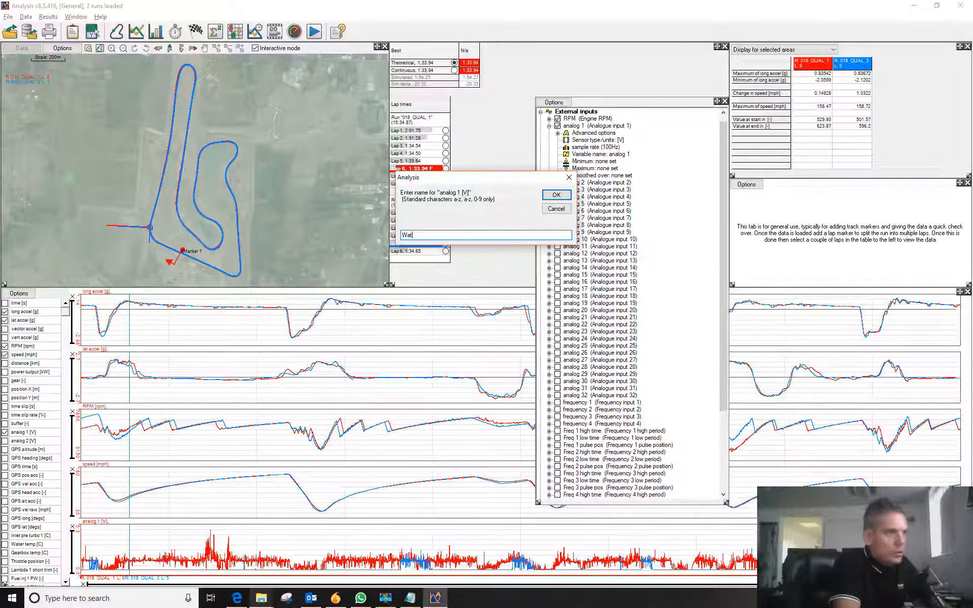
text(er tem)
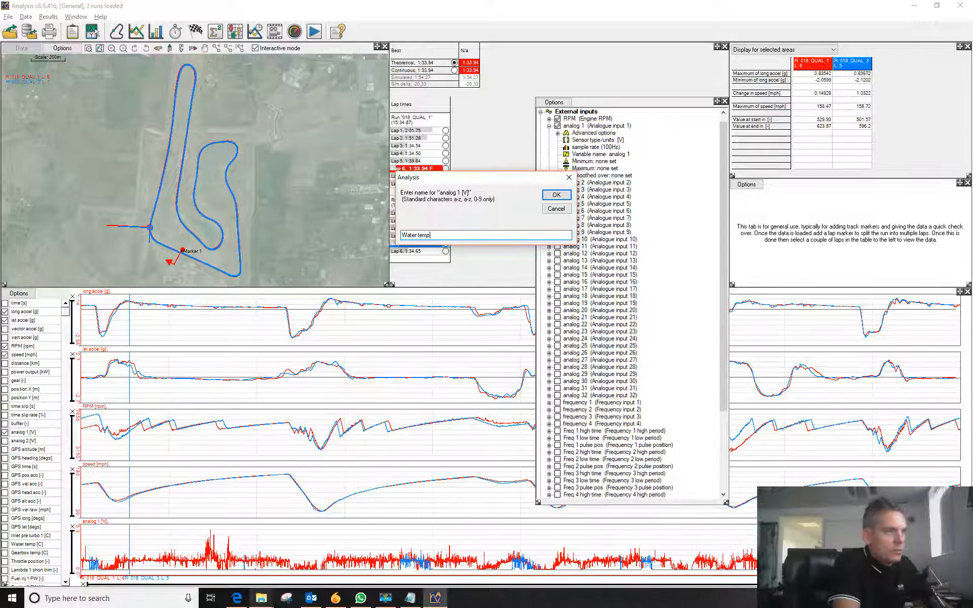
text(p)
key(Return)
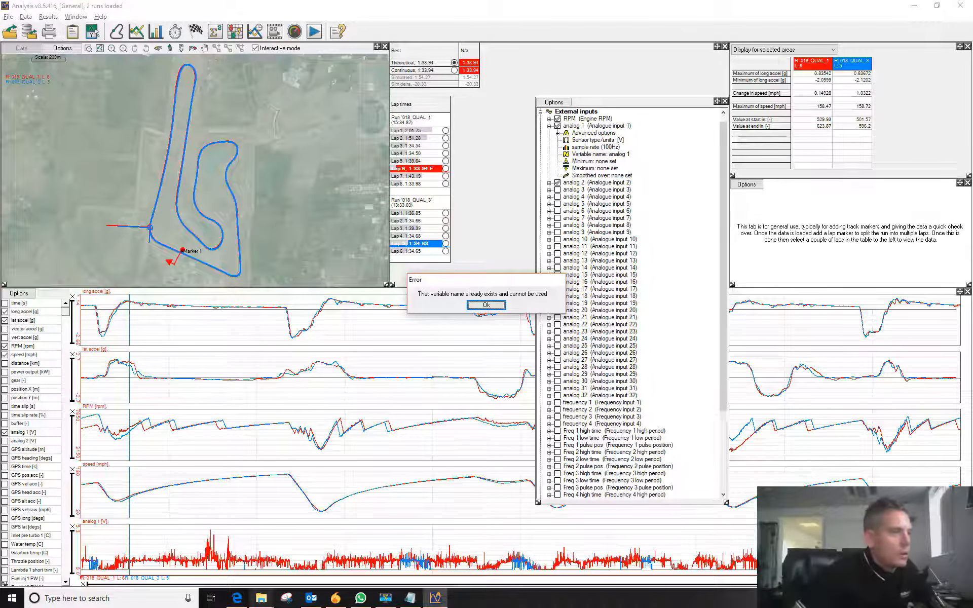
click(499, 306)
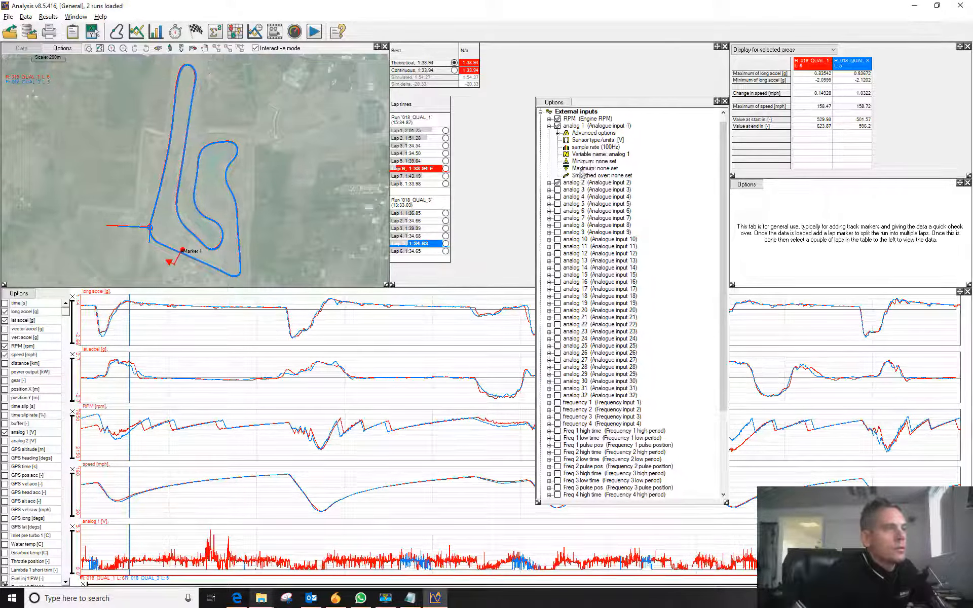
Rename the analog 1 variable as "Water temperature".
double_click(593, 154)
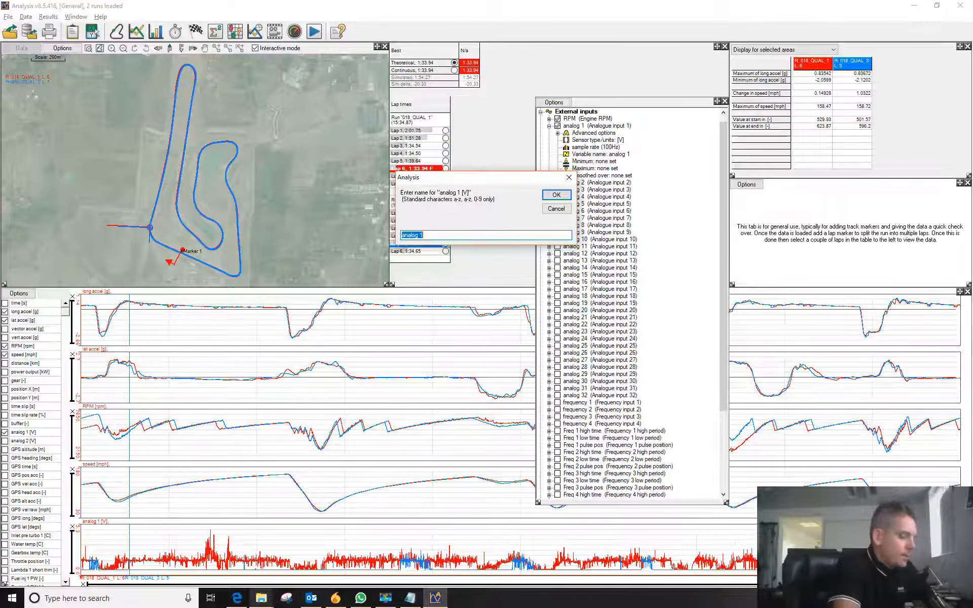
text(Water )
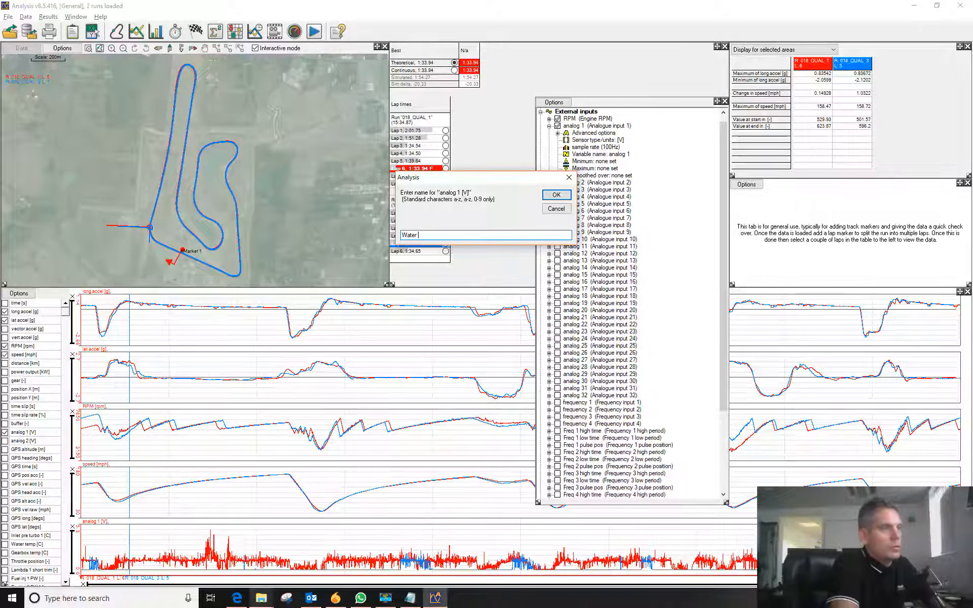
text(temperature)
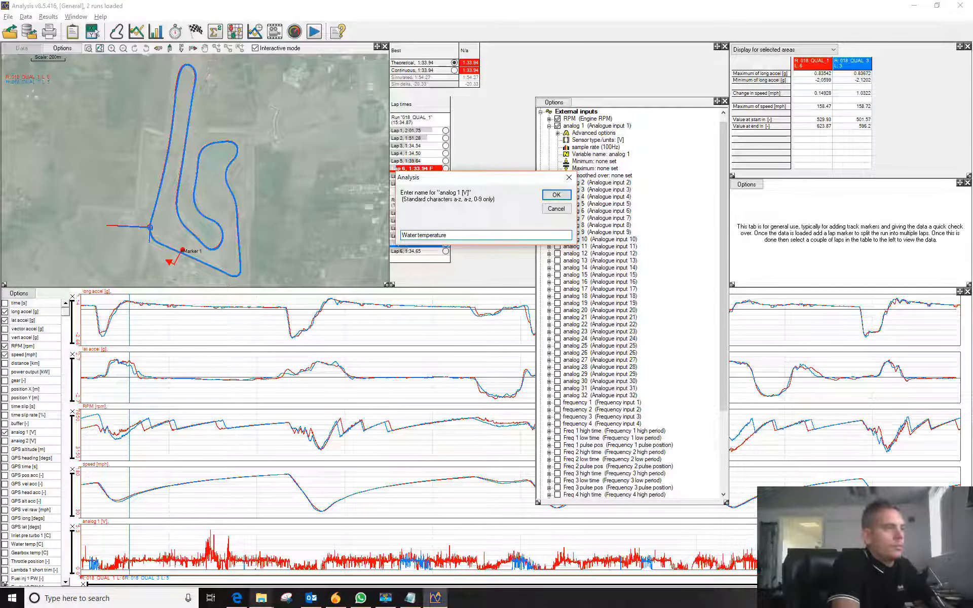
key(Return)
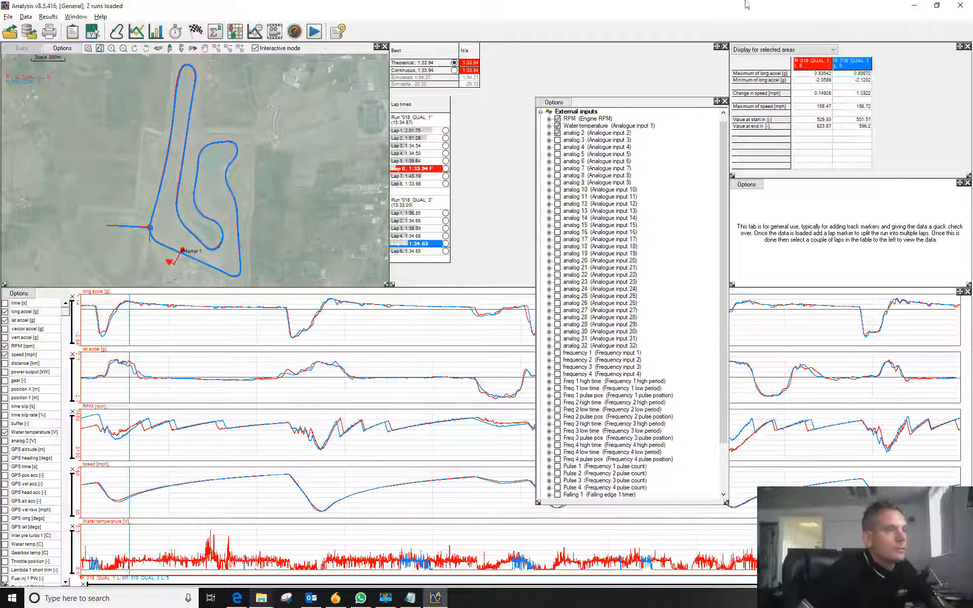
click(20, 434)
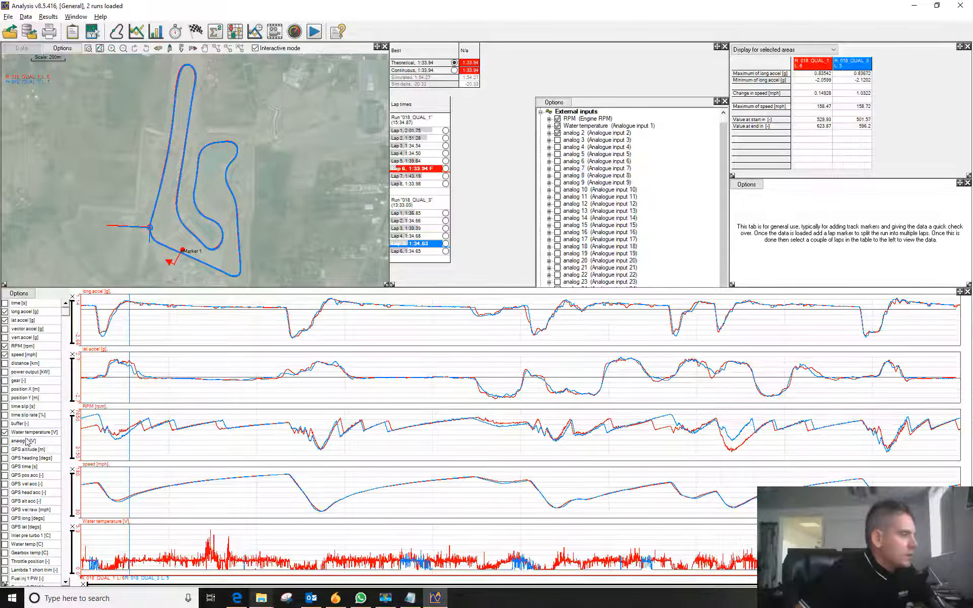
Examine the custom units formula options and the value-table equation calculator for the Water temperature input, and cancel both.
click(549, 126)
double_click(568, 139)
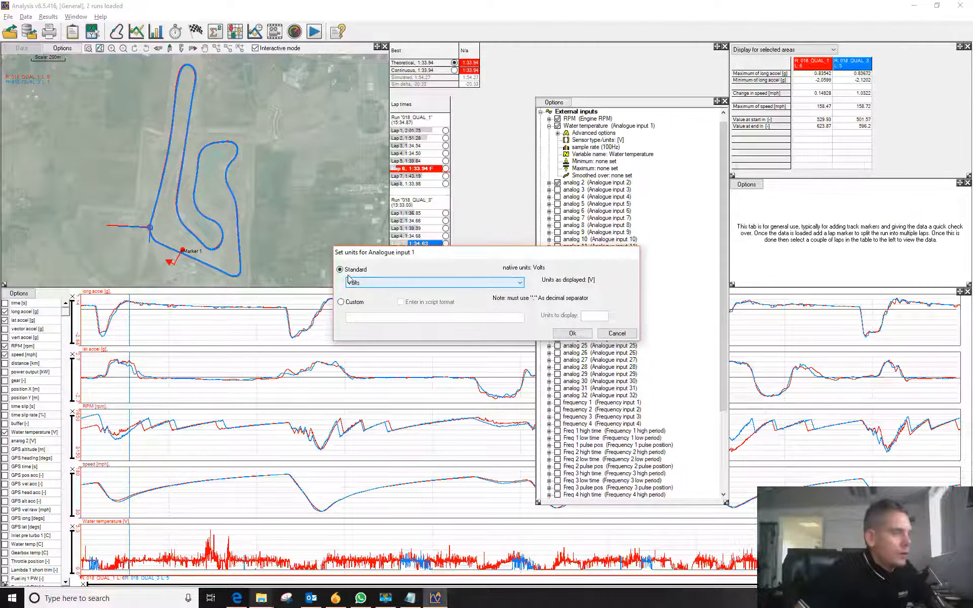
click(340, 302)
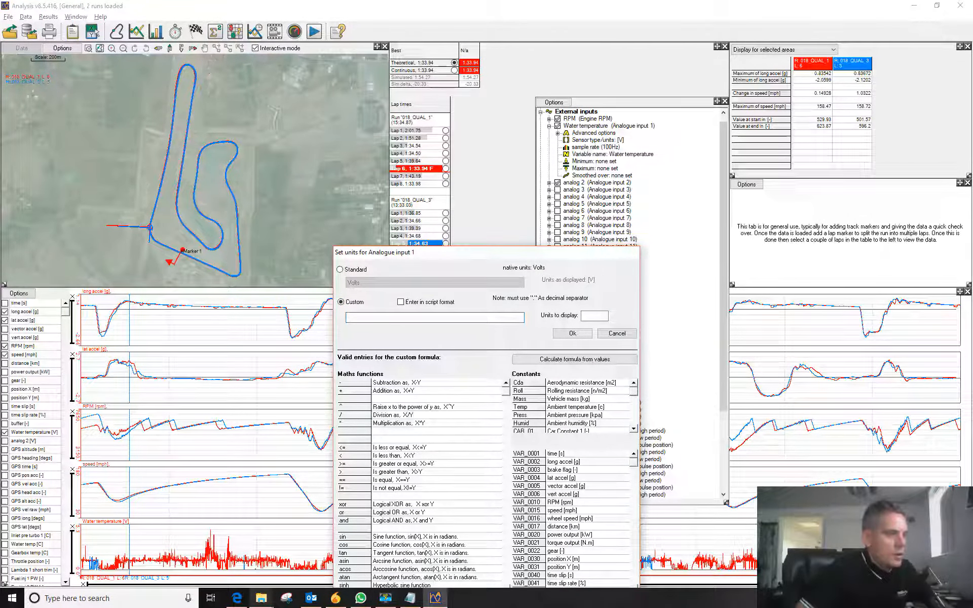
click(569, 358)
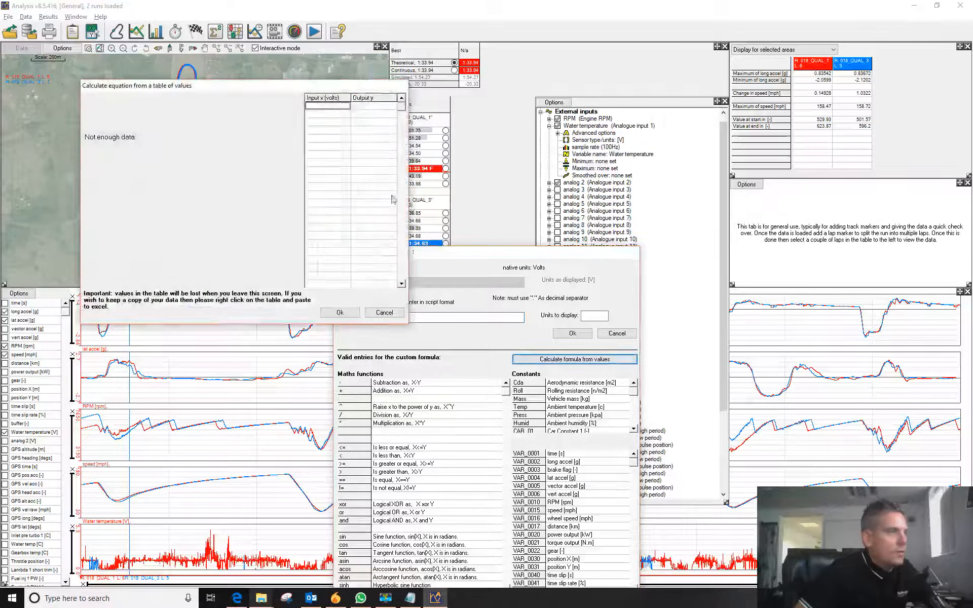
click(384, 313)
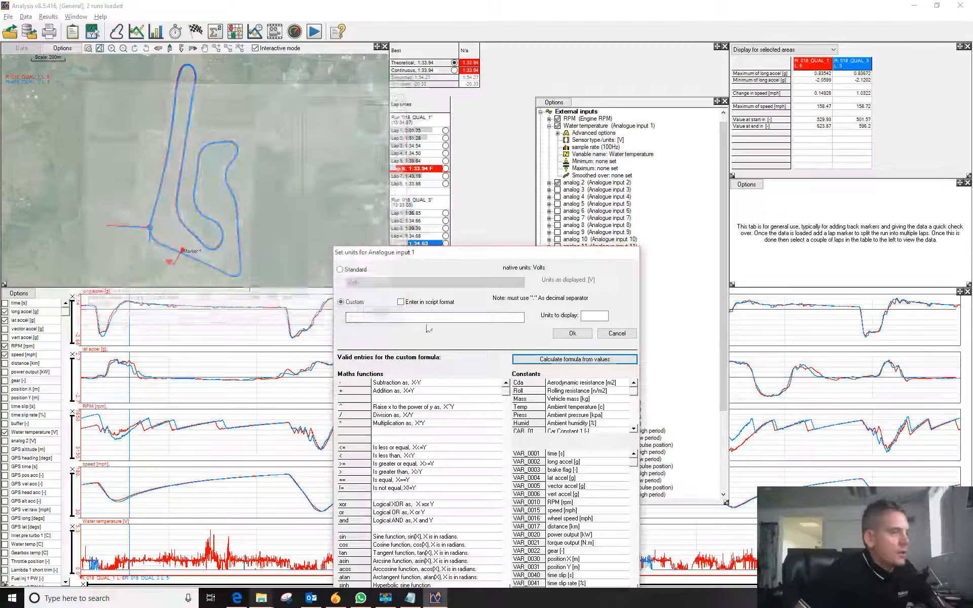
click(616, 333)
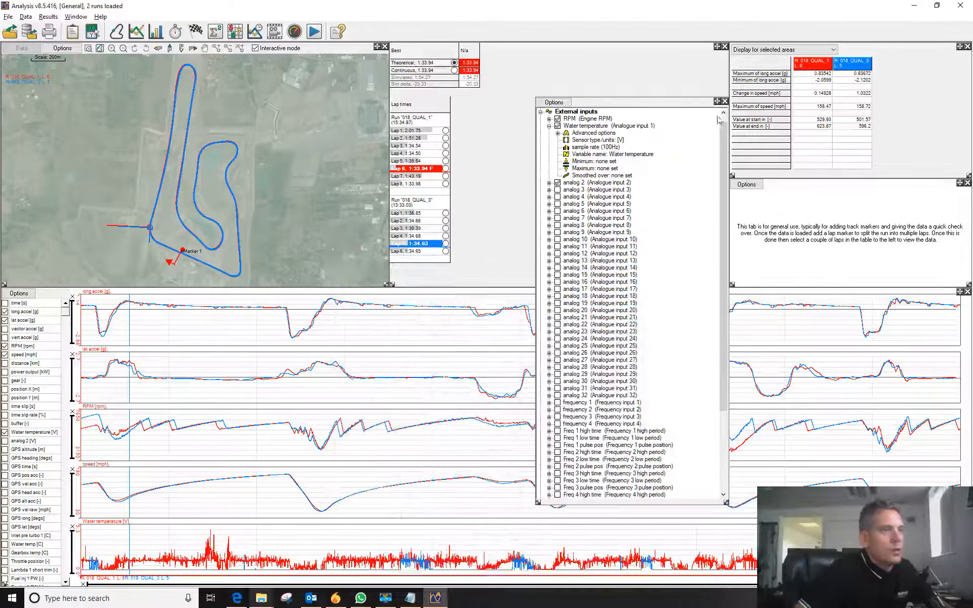
Close the variable settings, replace the existing track map with a new interactive one, and resize it to fit the old map's space.
click(725, 102)
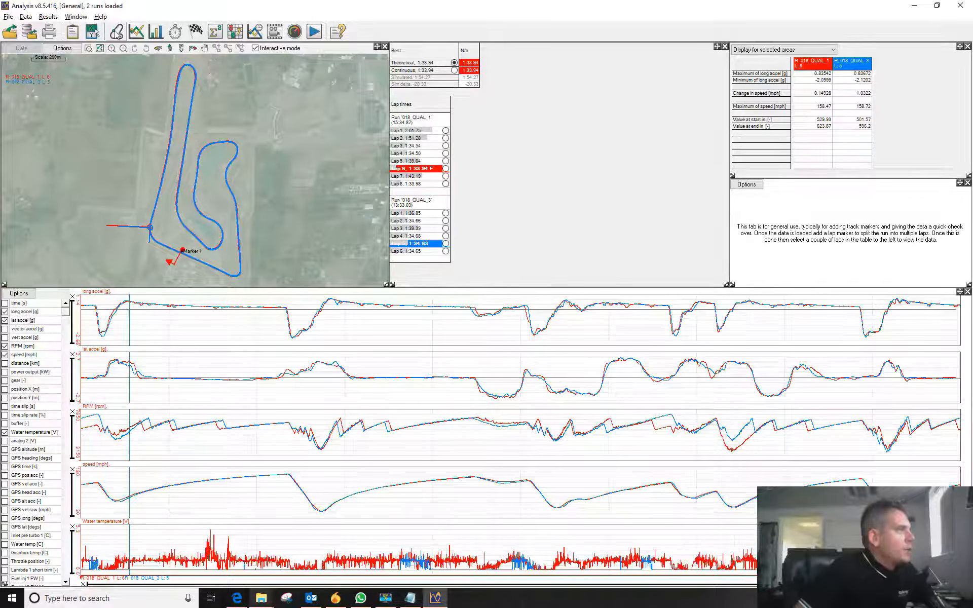
click(385, 47)
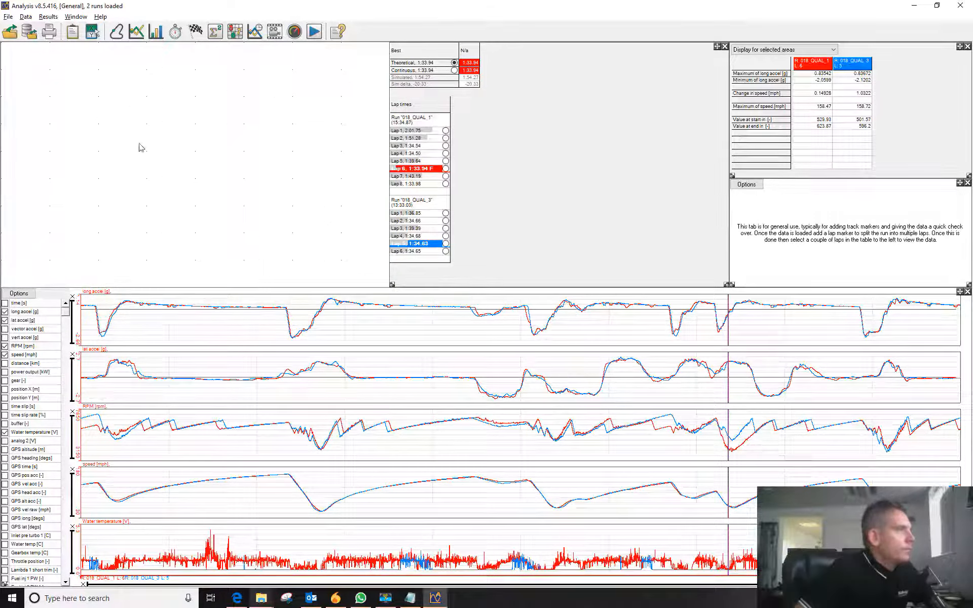
click(117, 32)
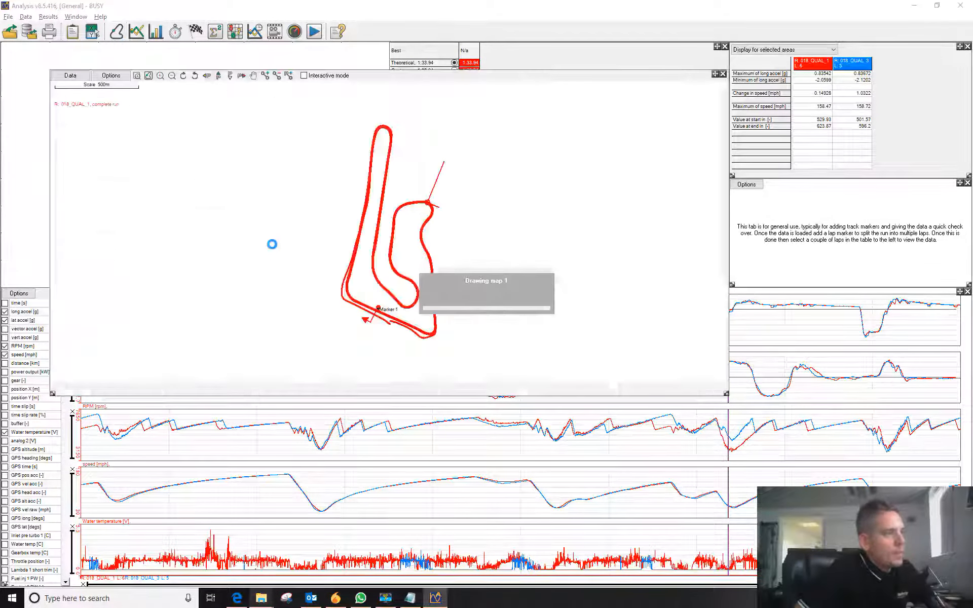
click(304, 76)
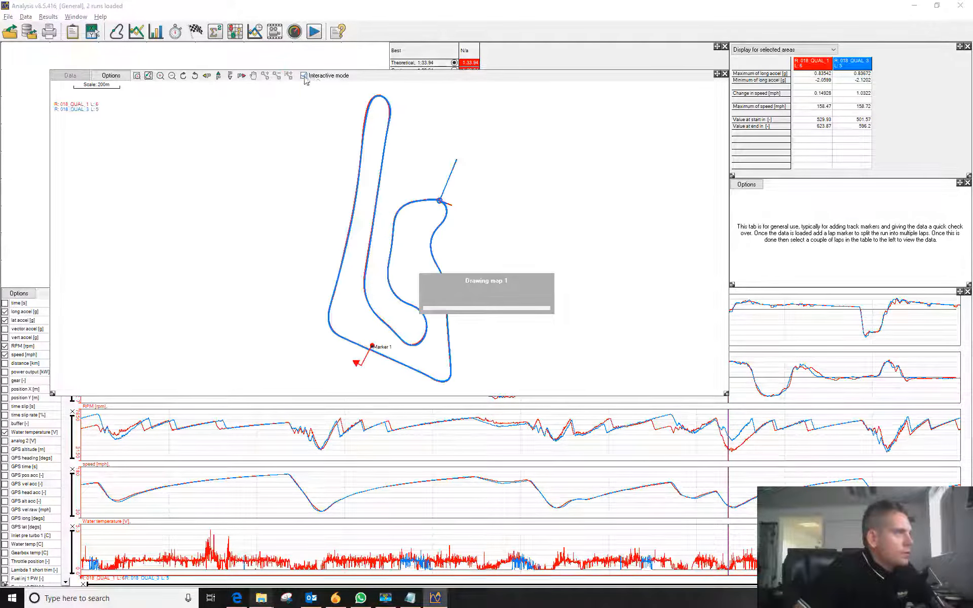
drag(726, 394, 581, 313)
drag(572, 75, 329, 47)
Try different lap selections with the track map's interactive mode off, finishing with laps 4 and 5 of 018_QUAL_1 and lap 5 of 018_QUAL_3.
click(254, 47)
click(418, 153)
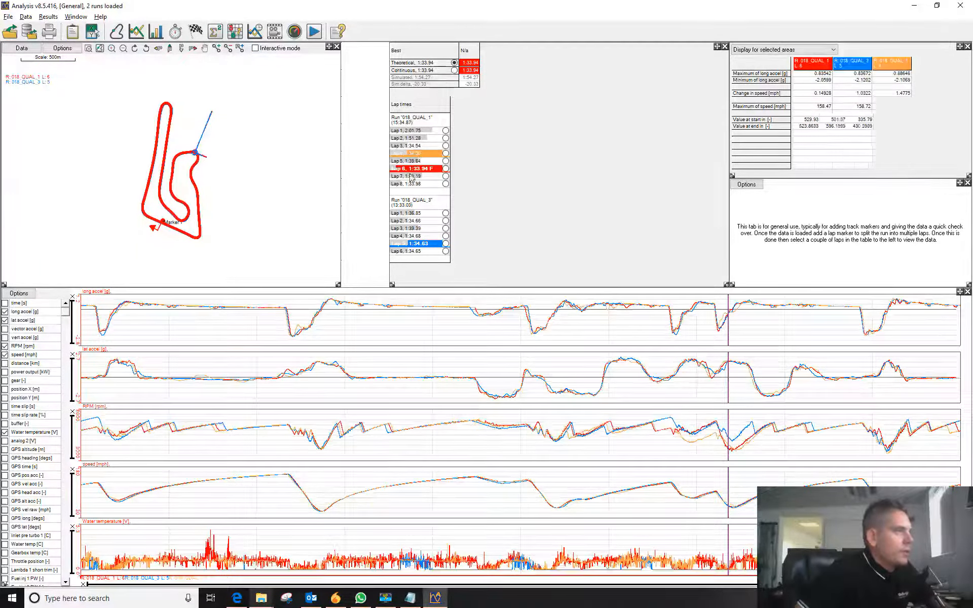
click(418, 146)
click(420, 161)
click(423, 168)
click(424, 138)
click(424, 153)
click(424, 153)
click(422, 140)
click(423, 145)
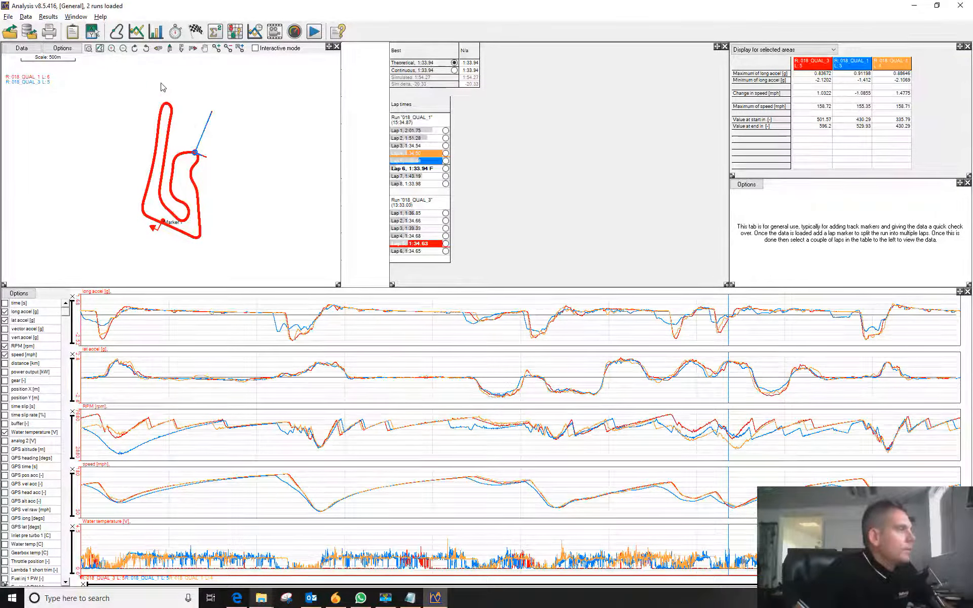
Turn the track map's interactive mode back on and download a satellite map as its background.
click(255, 48)
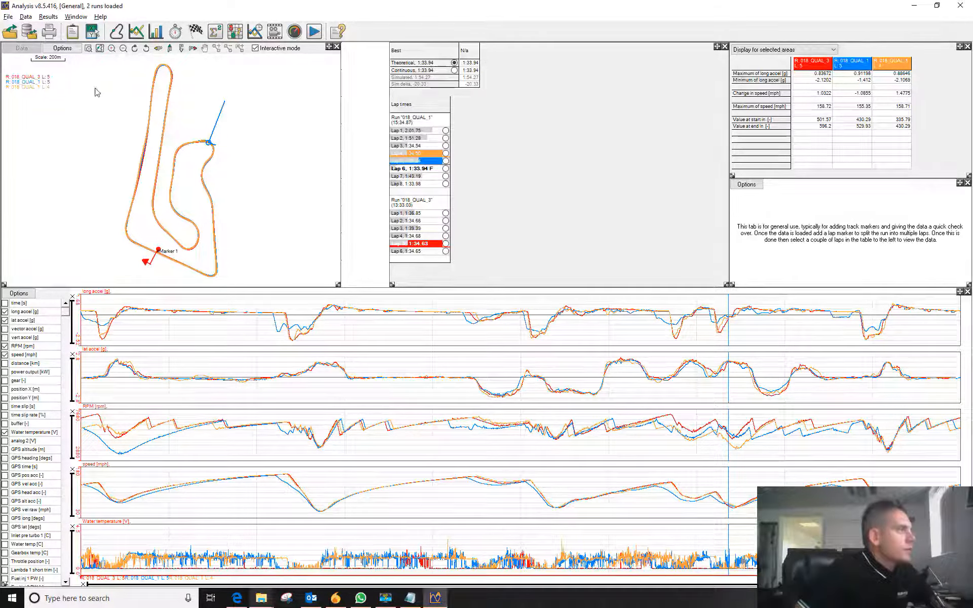
click(85, 101)
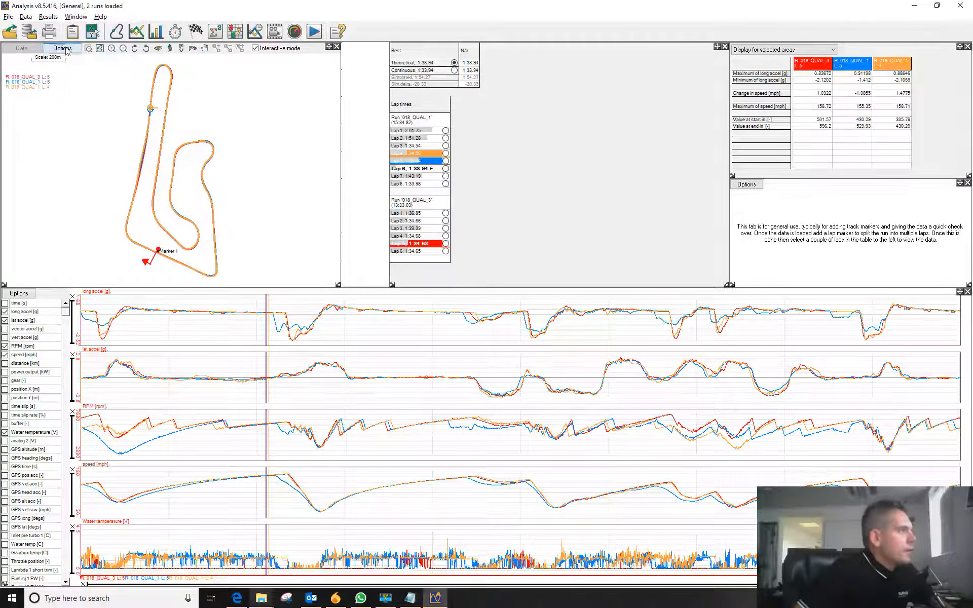
click(65, 49)
click(54, 104)
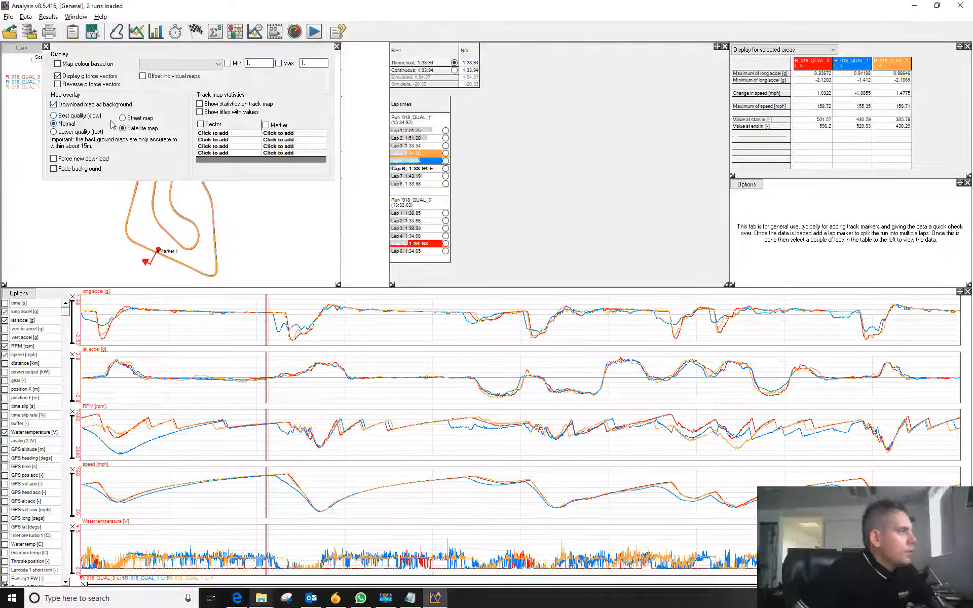
click(47, 47)
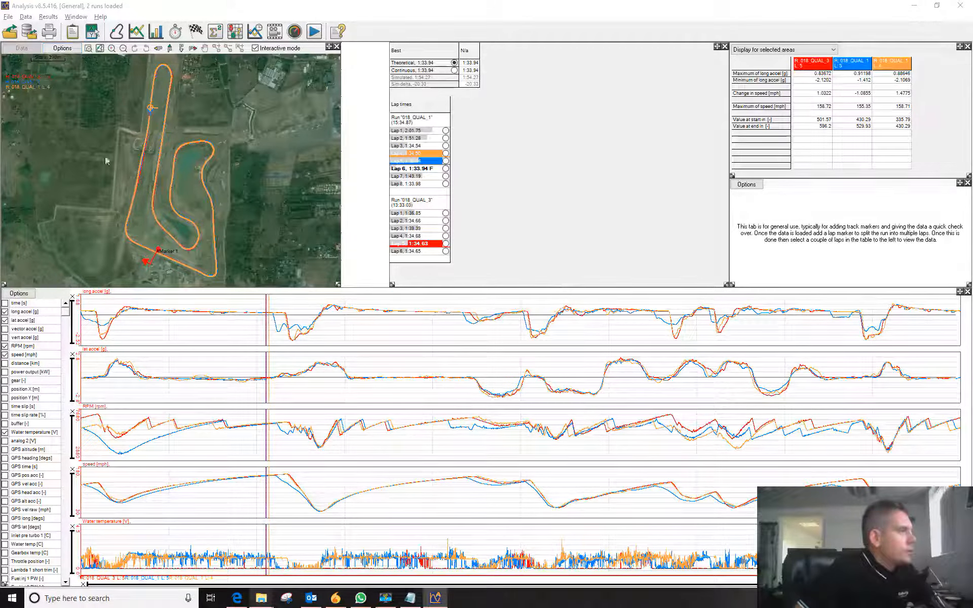
Switch the track map's background to the street map and colour the track based on time slip rate.
click(62, 48)
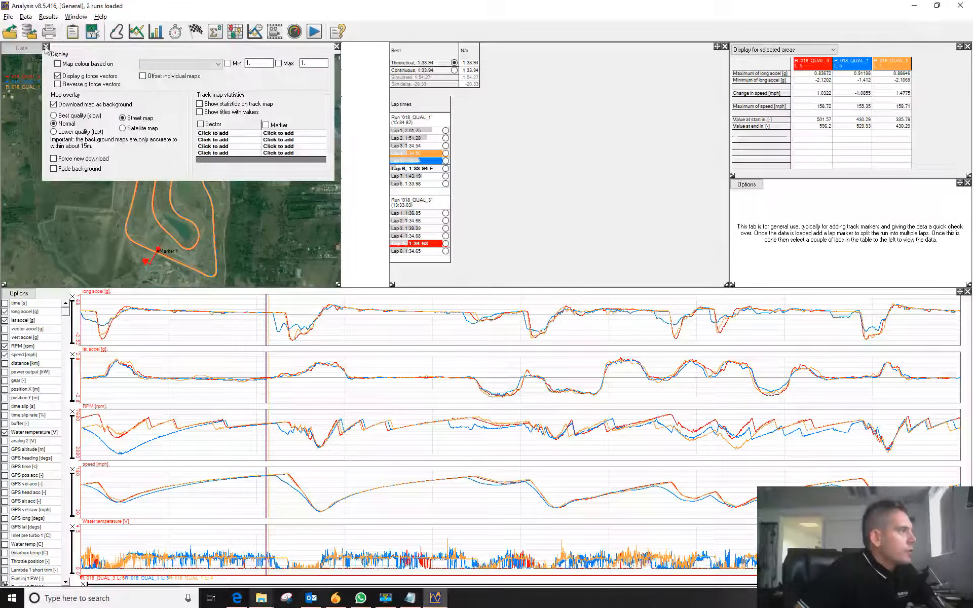
click(46, 46)
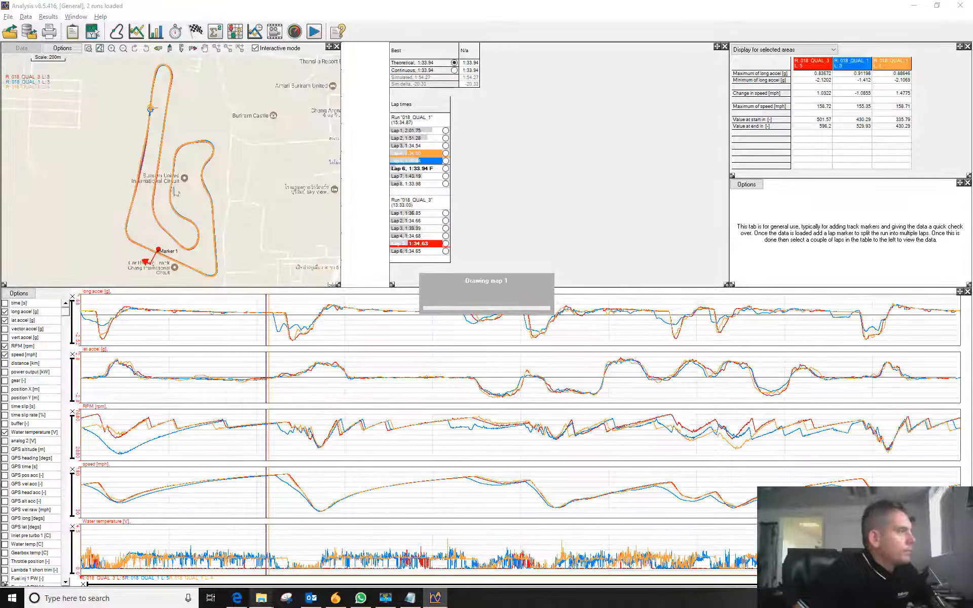
click(62, 48)
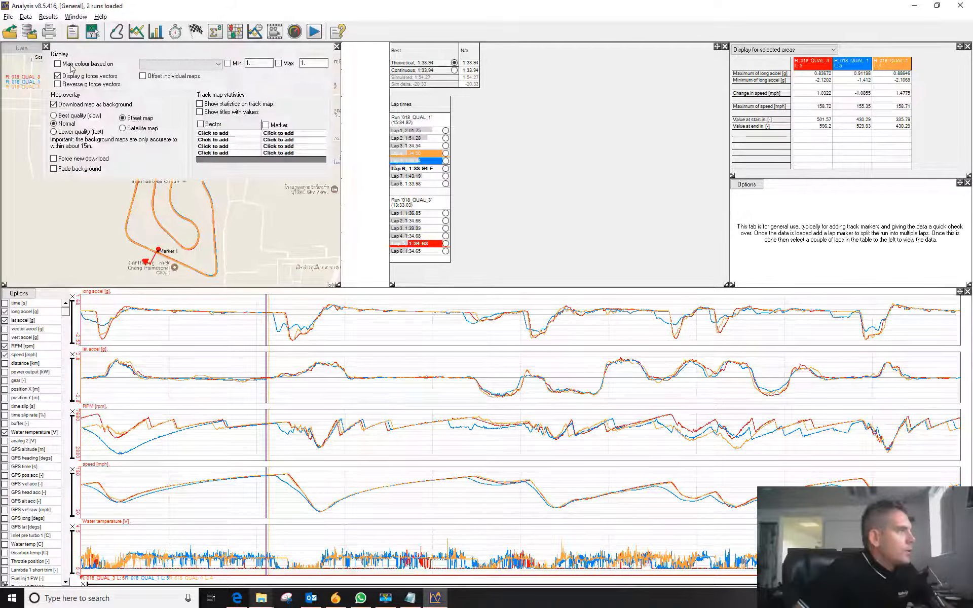
click(143, 63)
click(184, 71)
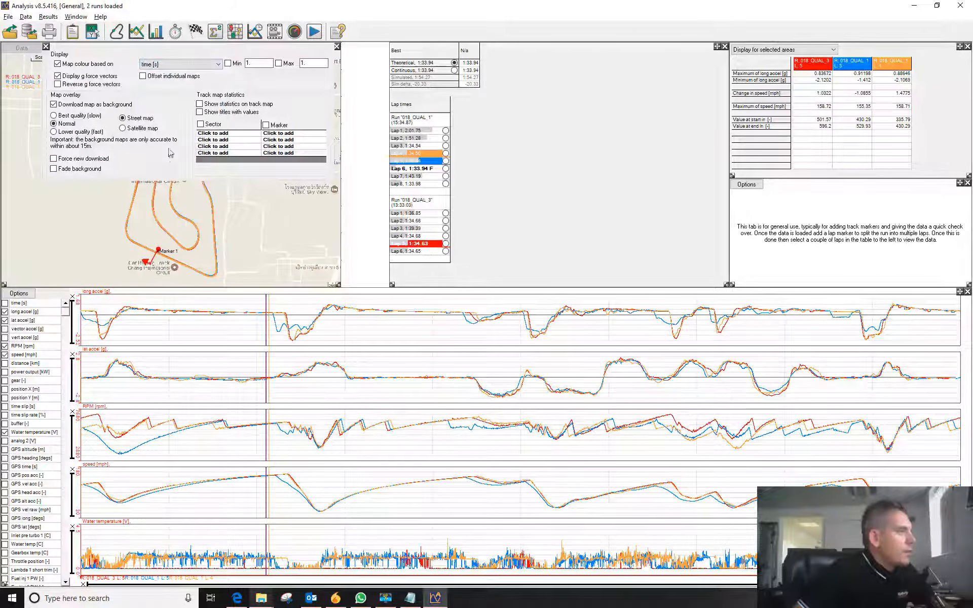
click(185, 65)
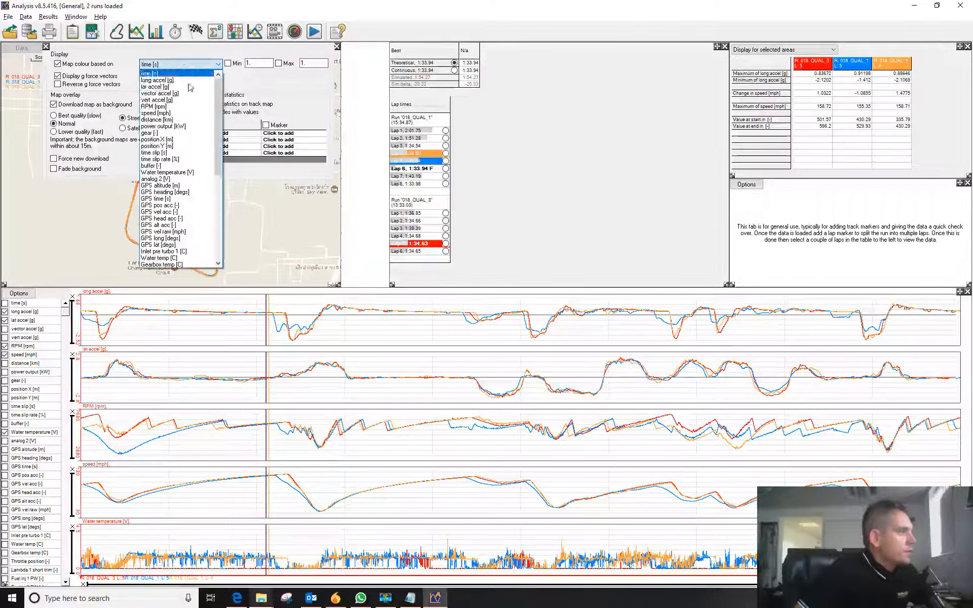
click(169, 161)
click(47, 48)
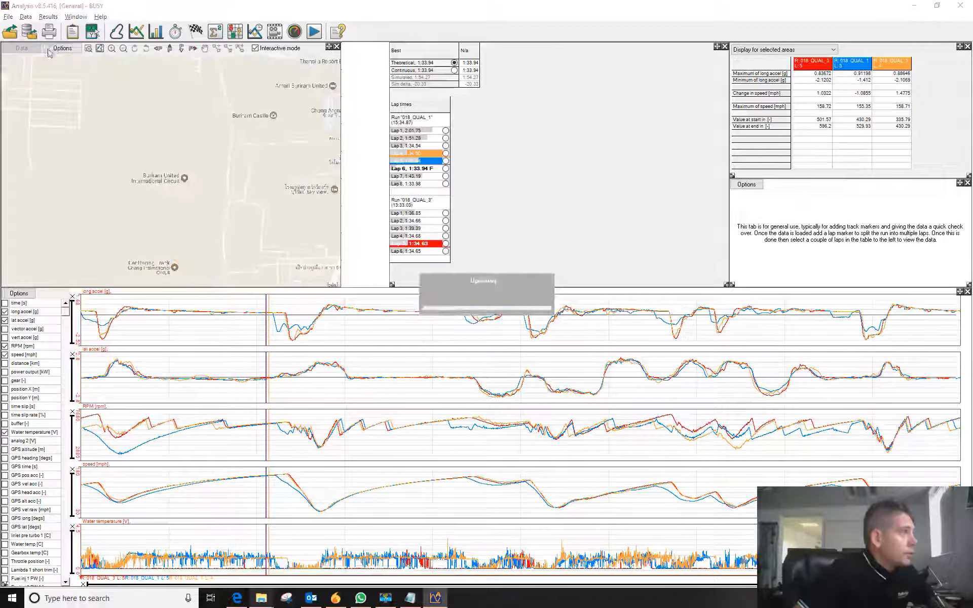
Change the lap selection to lap 6 of 018_QUAL_1 and lap 5 of 018_QUAL_3 to compare their time slip rate.
click(429, 155)
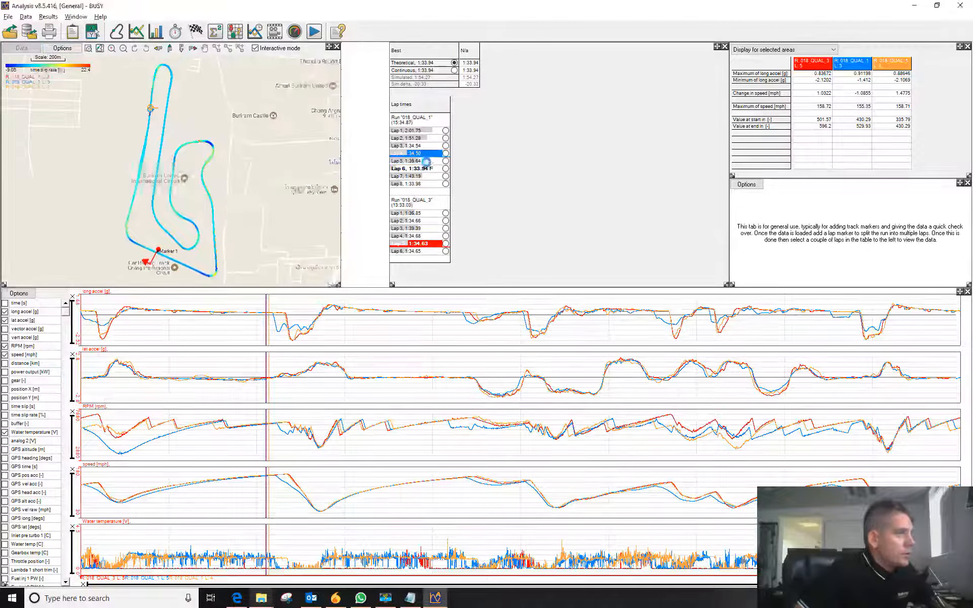
click(410, 169)
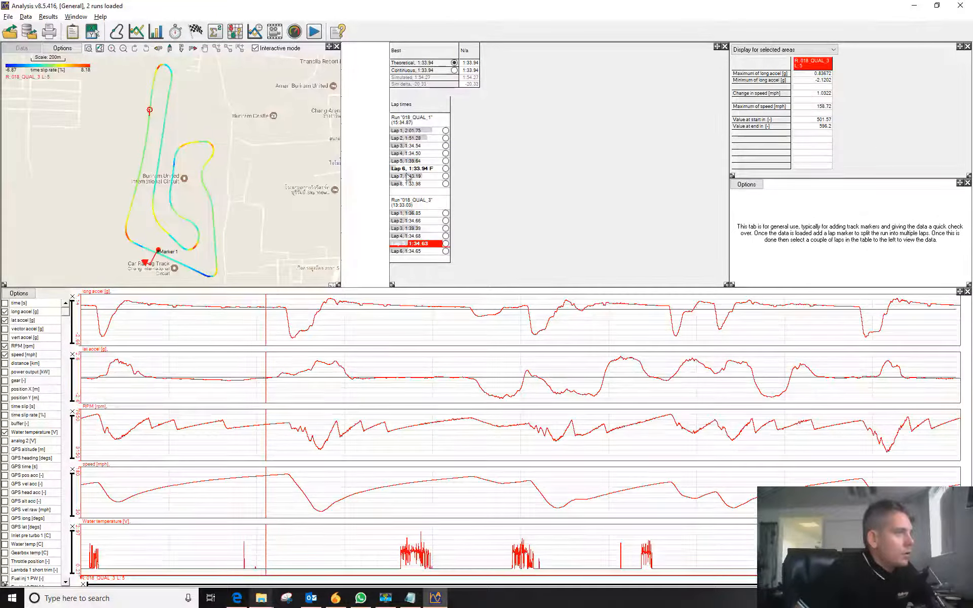
click(415, 244)
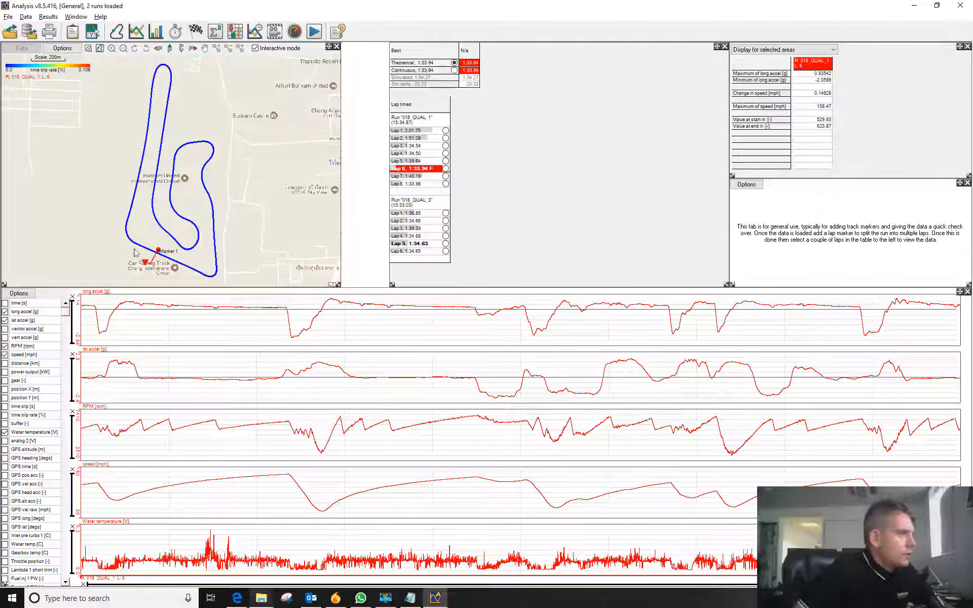
click(496, 157)
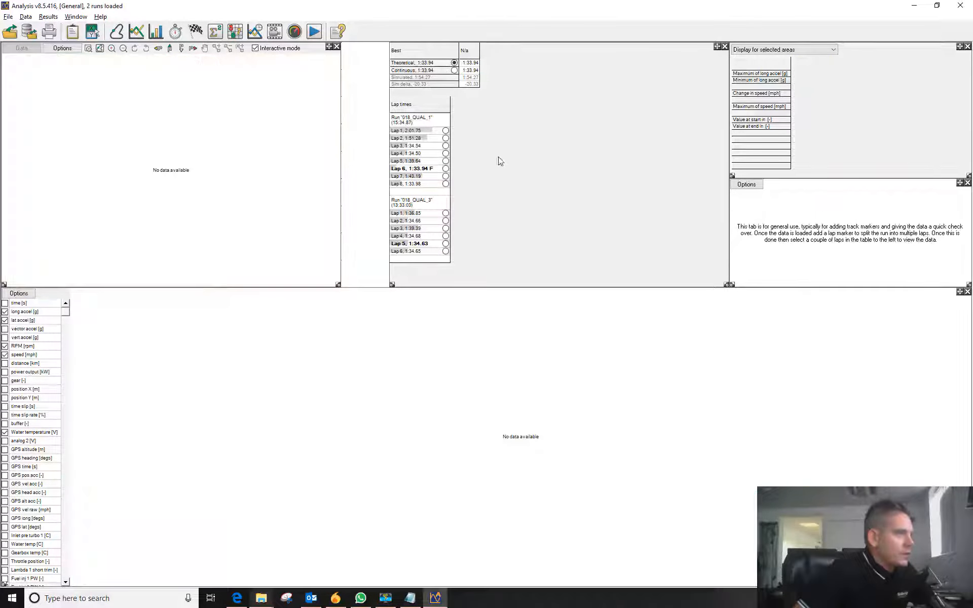
click(438, 170)
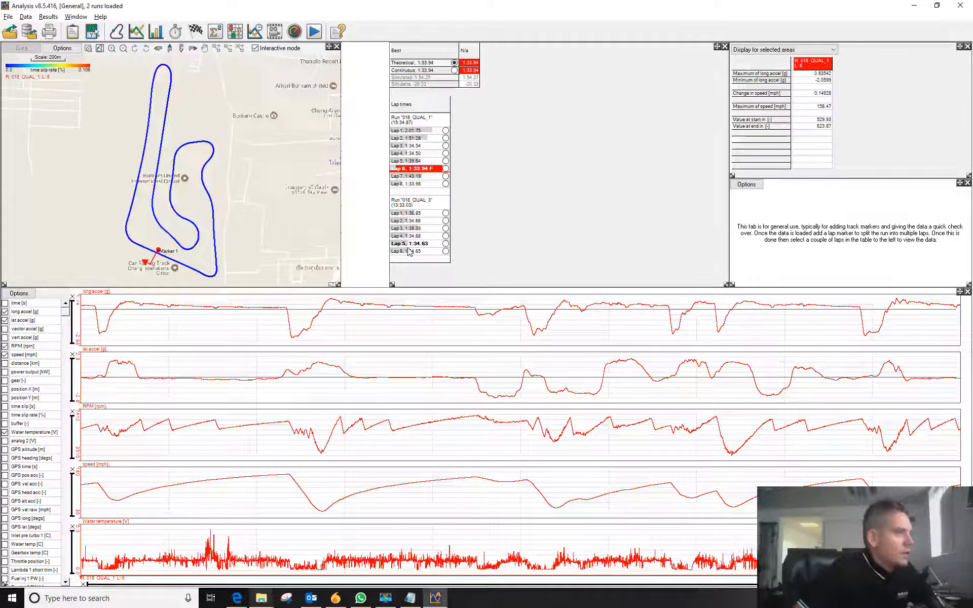
click(411, 244)
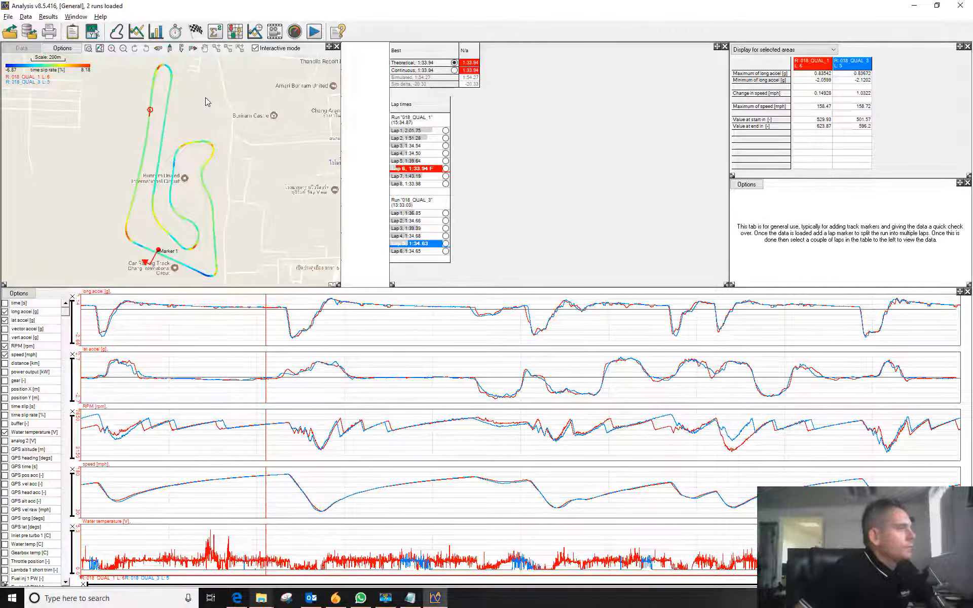
Add an X-Y graph of speed against distance, move it clear of the track map, and enable multiple Y variables.
click(137, 38)
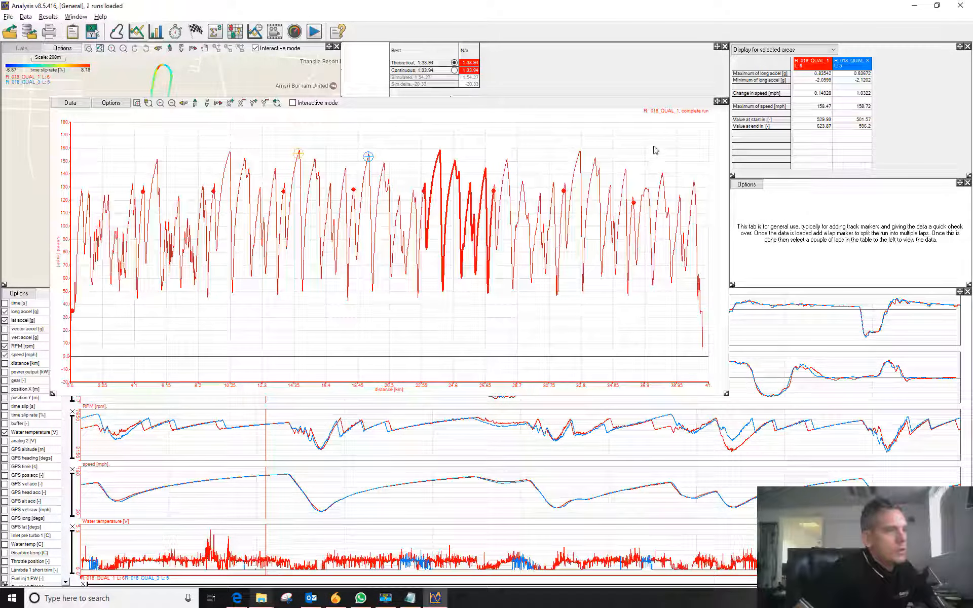
drag(717, 101, 813, 74)
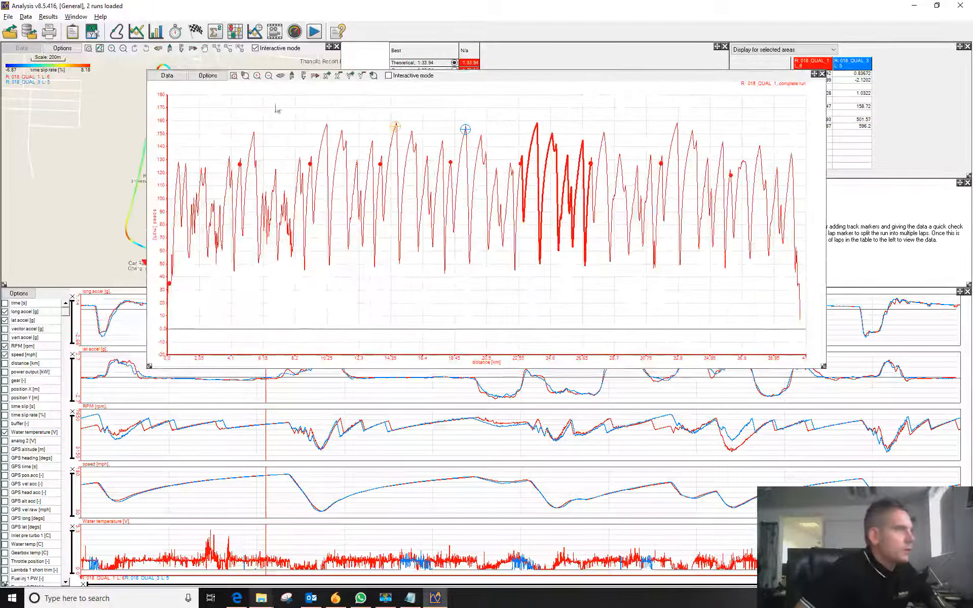
click(168, 76)
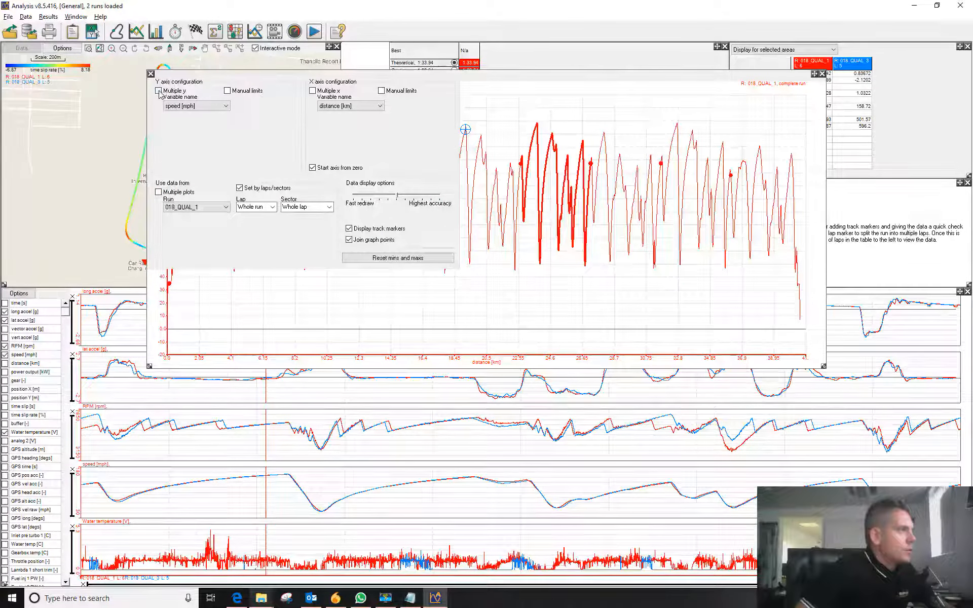
click(158, 90)
click(152, 74)
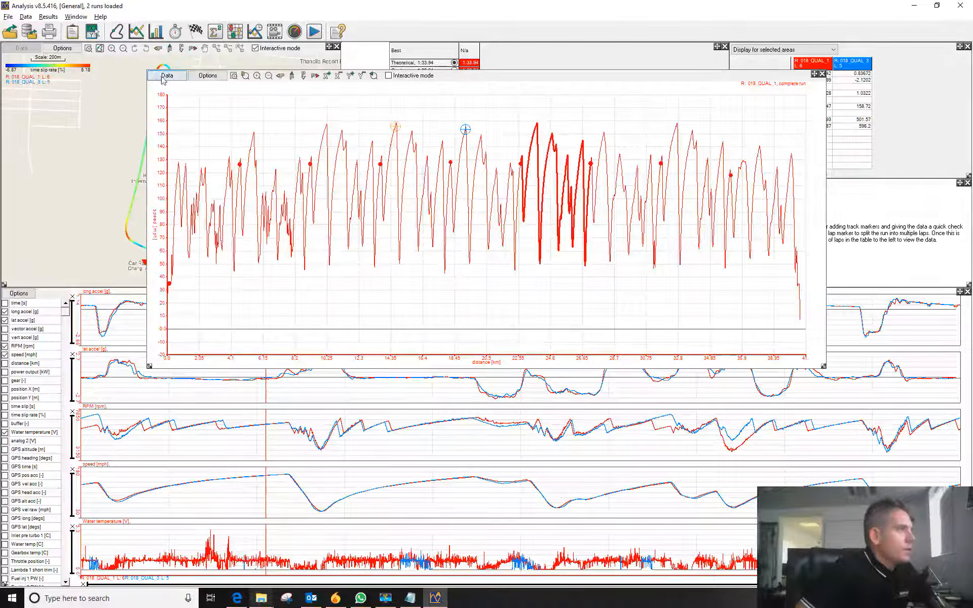
Enable manual limits for the X-Y graph's Y axis, and try the multiple X option with its variable choices.
click(167, 76)
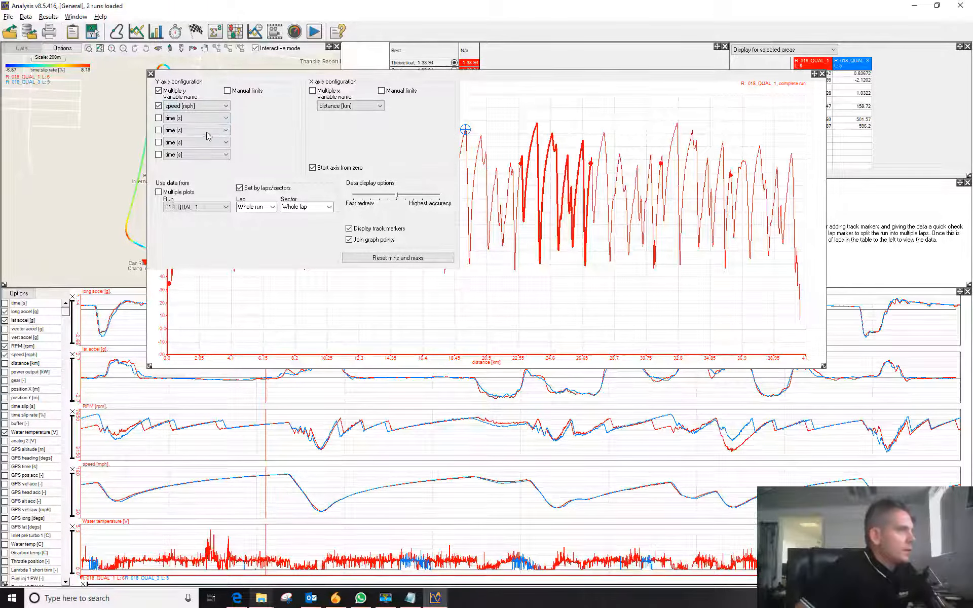
click(227, 91)
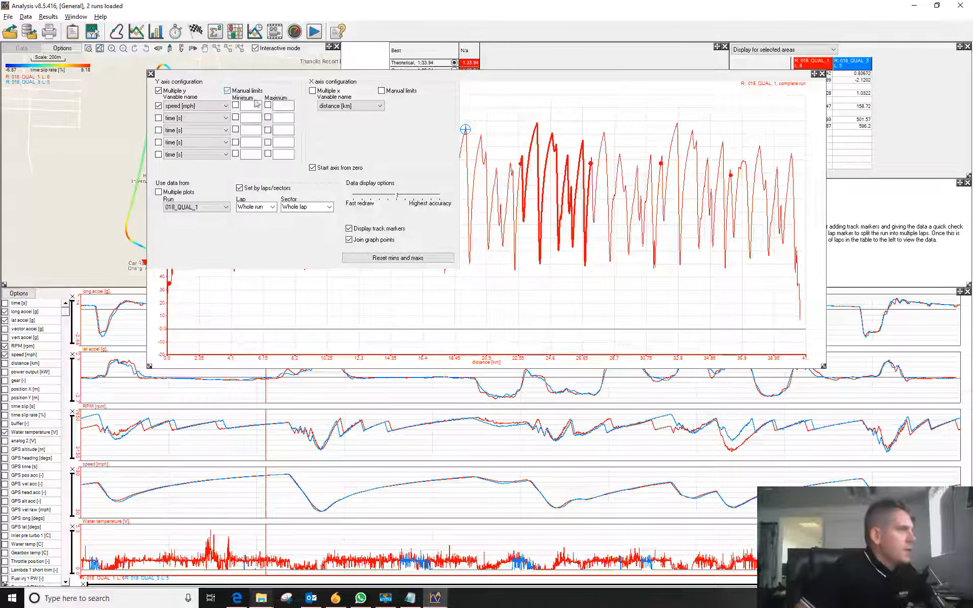
click(313, 90)
click(336, 106)
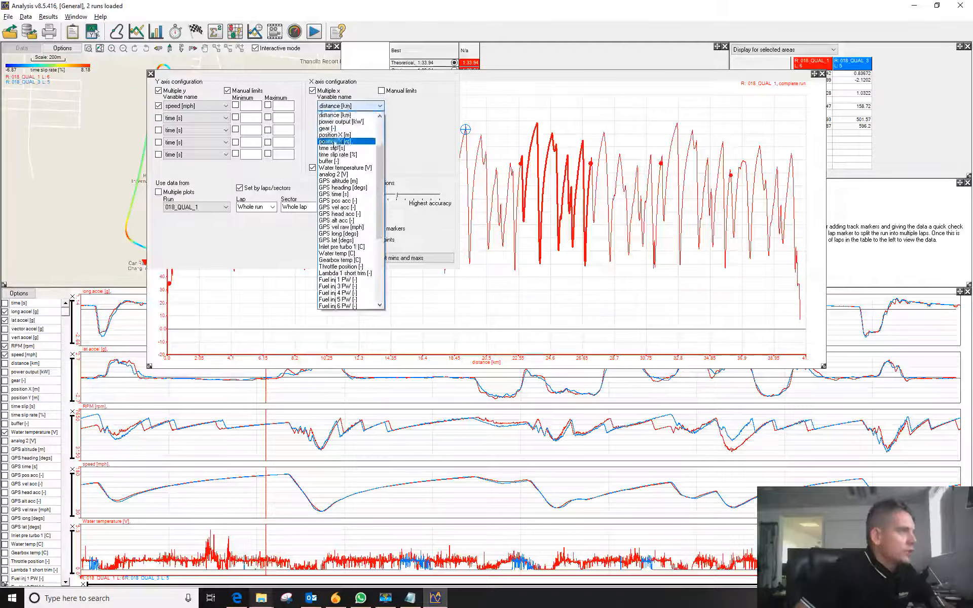
click(340, 106)
click(313, 90)
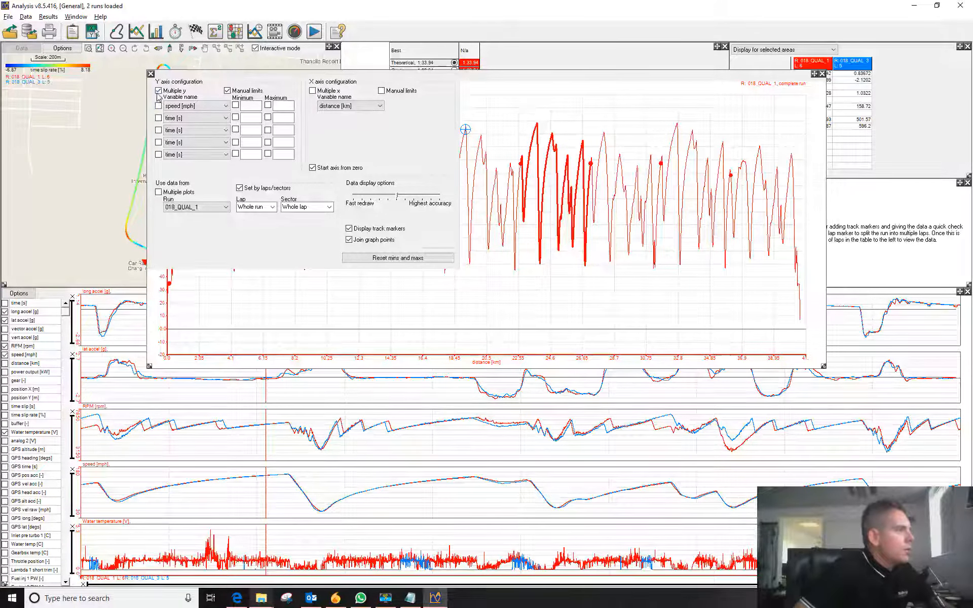
click(150, 74)
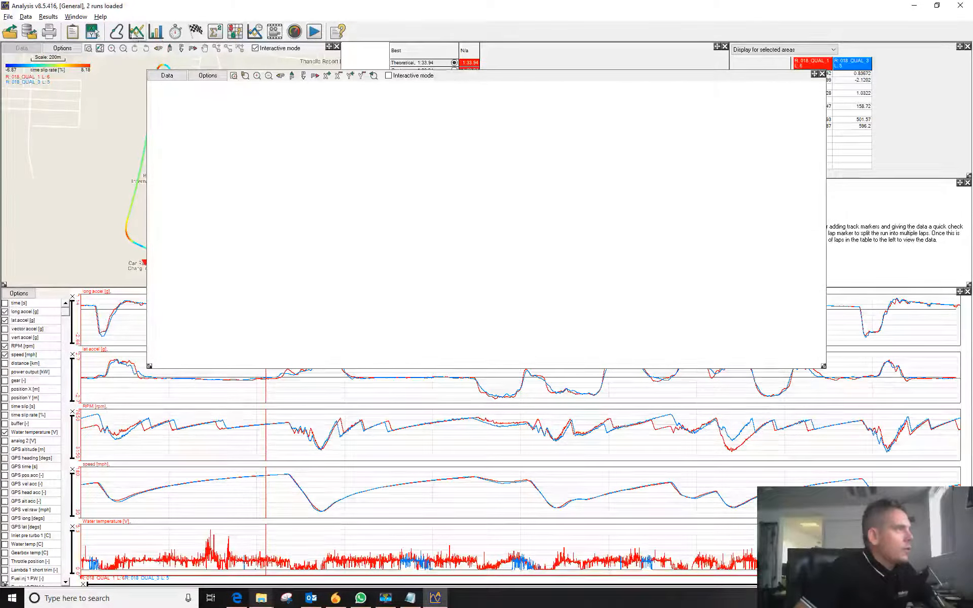
Add a stacked channel graph, try its distance and position X channels, and close the graph.
click(255, 33)
drag(864, 347, 622, 76)
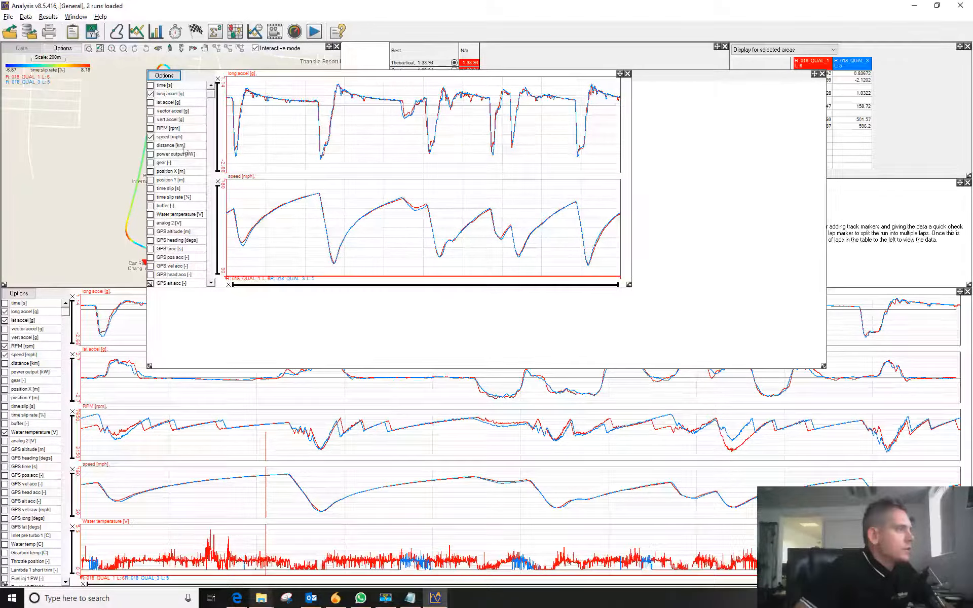
click(150, 145)
click(150, 172)
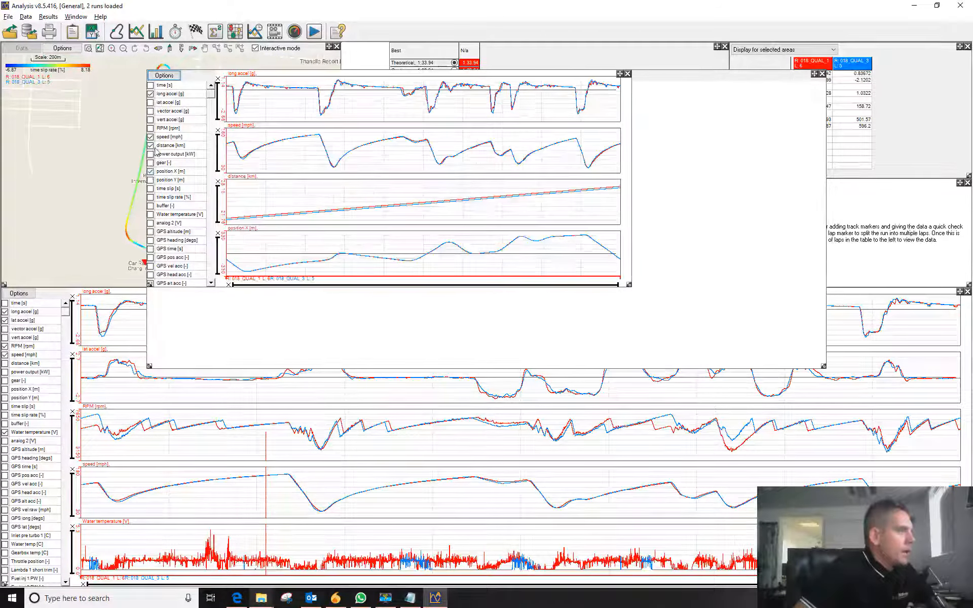
click(150, 145)
click(150, 171)
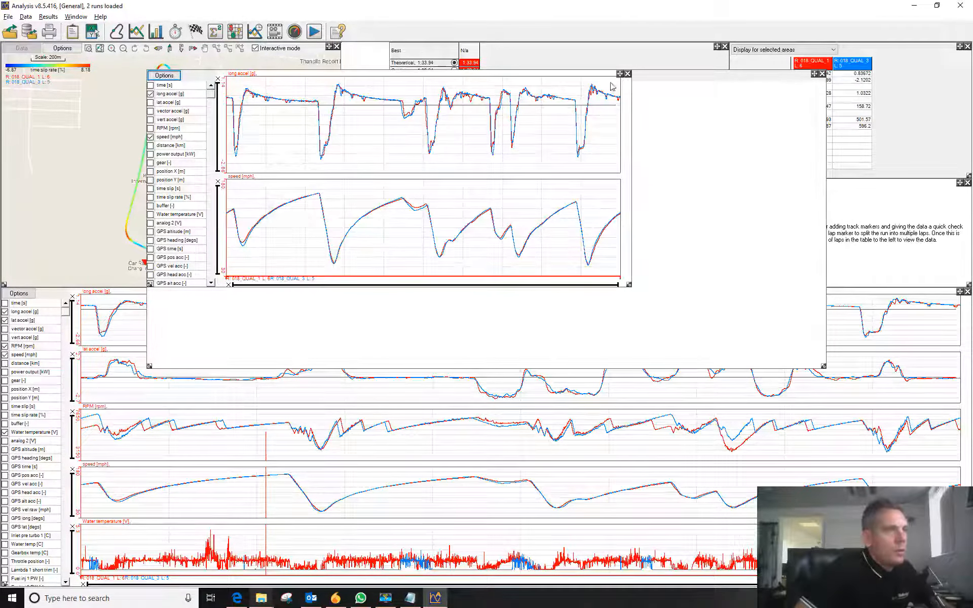
click(627, 74)
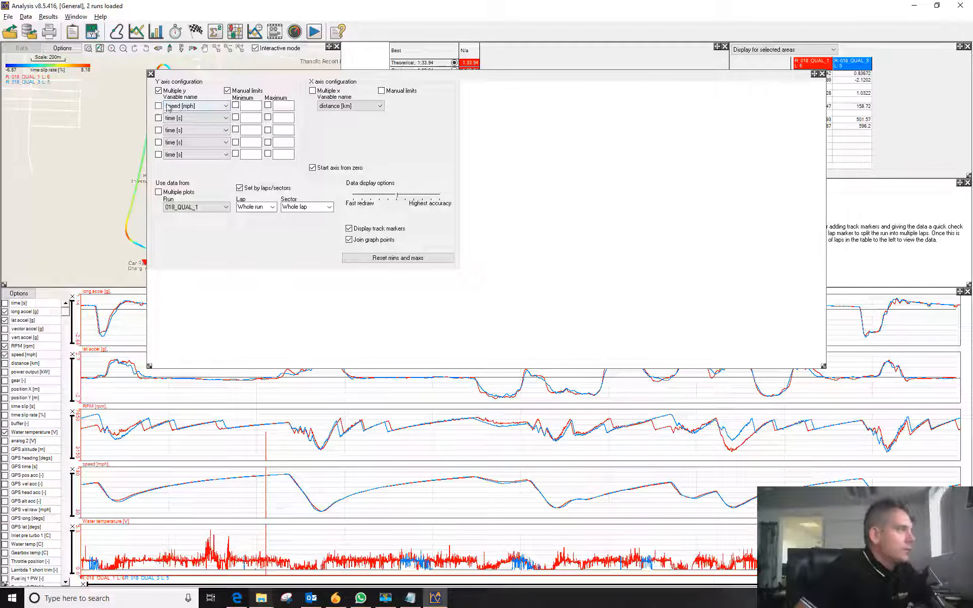
Plot speed against RPM on the X-Y graph for the whole 018_QUAL_1 run, view the unjoined points, and close the graph.
click(159, 106)
click(354, 105)
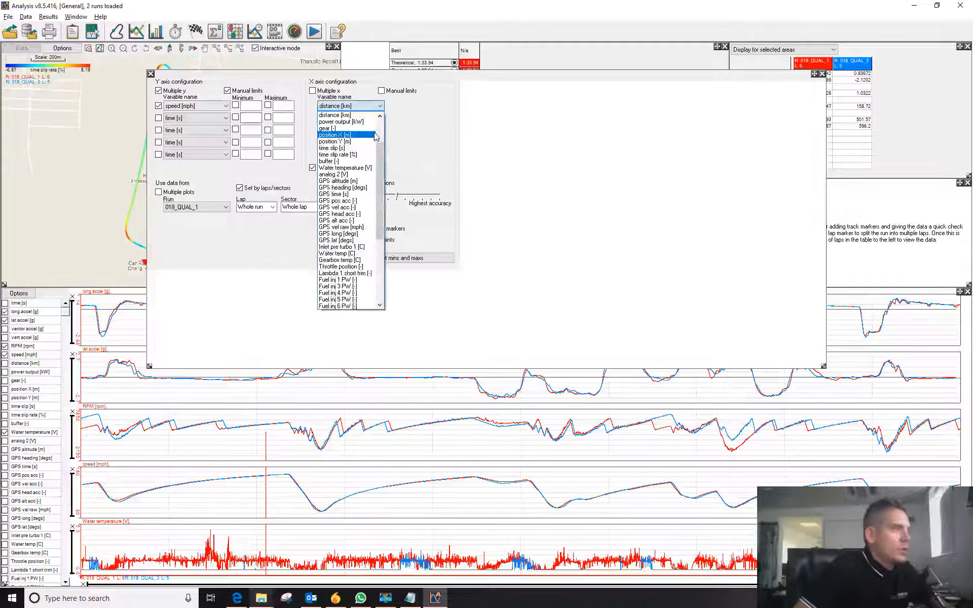
click(357, 148)
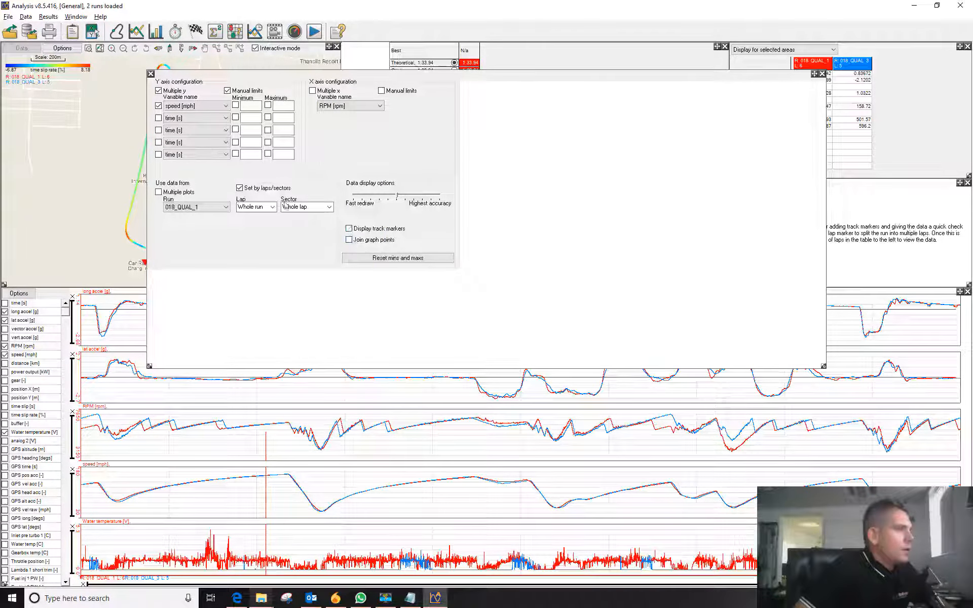
click(151, 74)
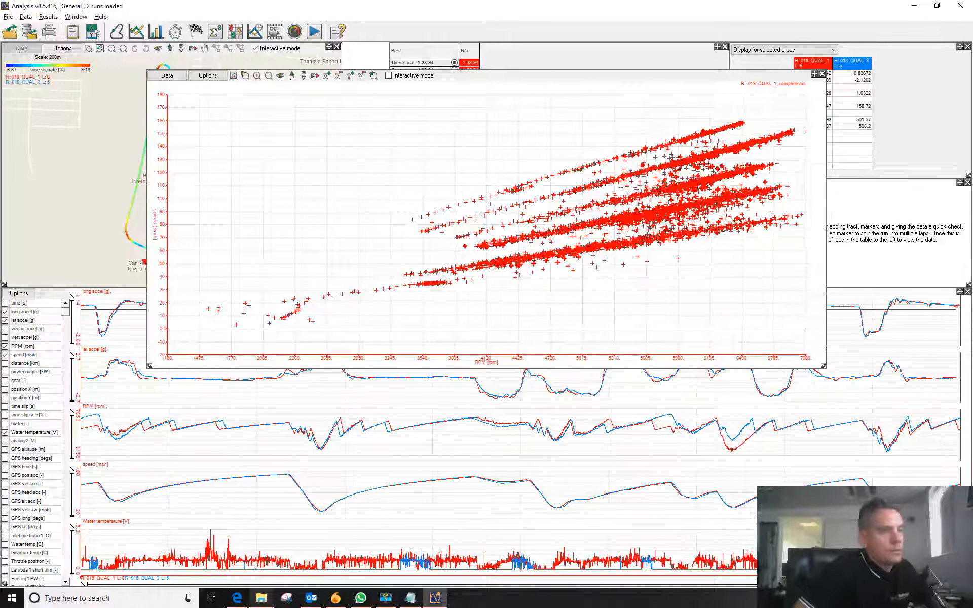
click(822, 74)
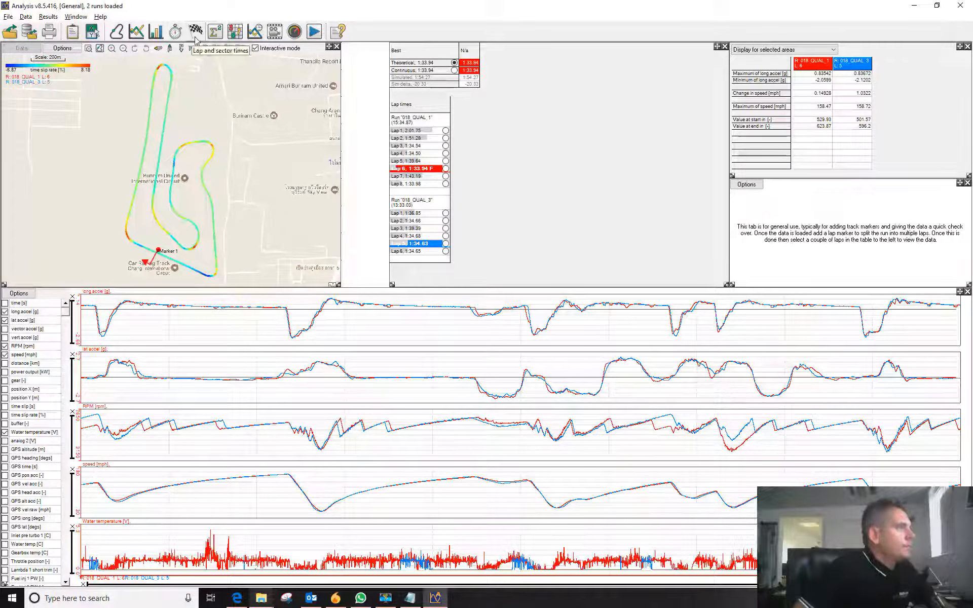
Add a speed histogram for the complete 018_QUAL_1 run, view its options, and close it.
click(155, 32)
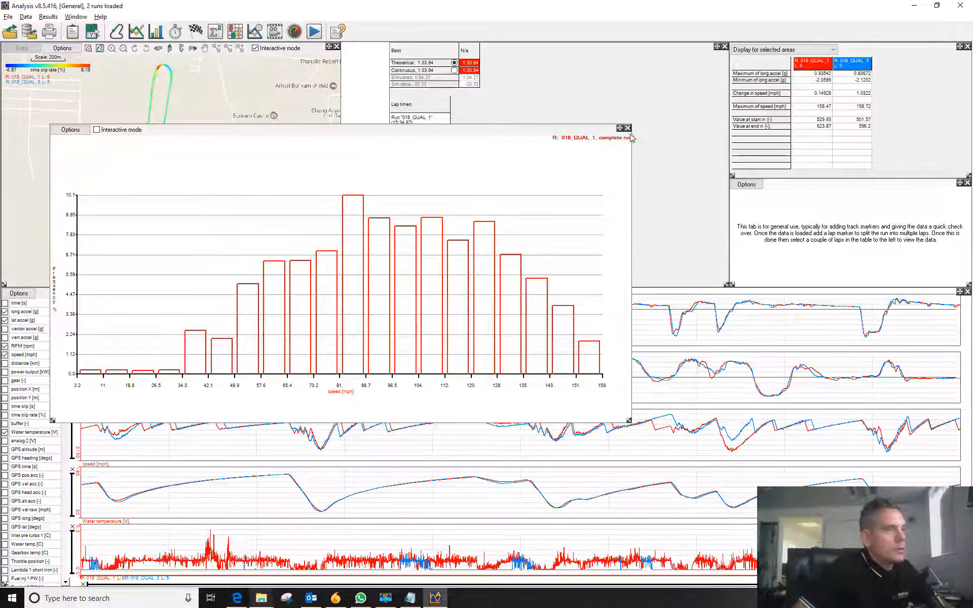
click(69, 130)
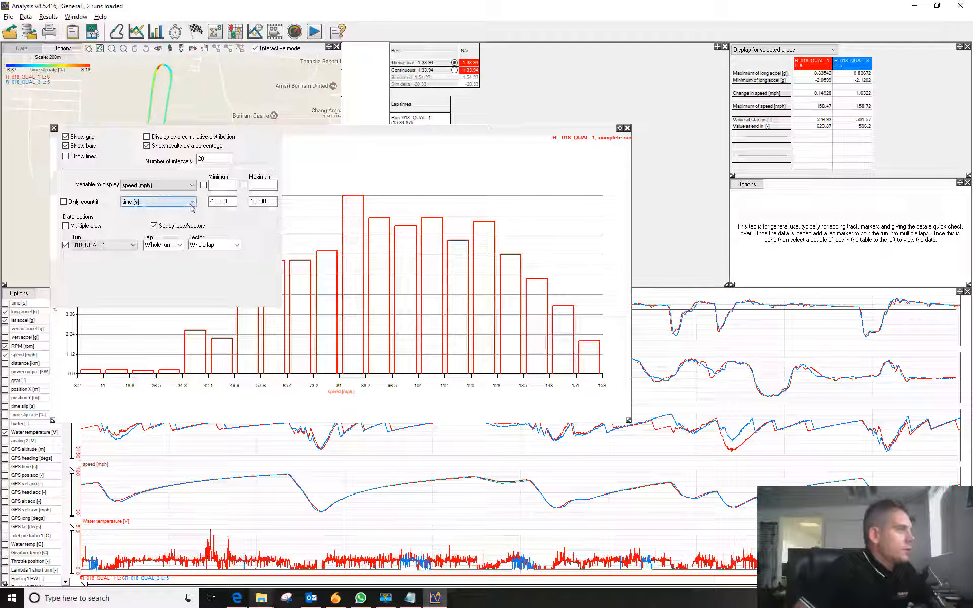
click(66, 130)
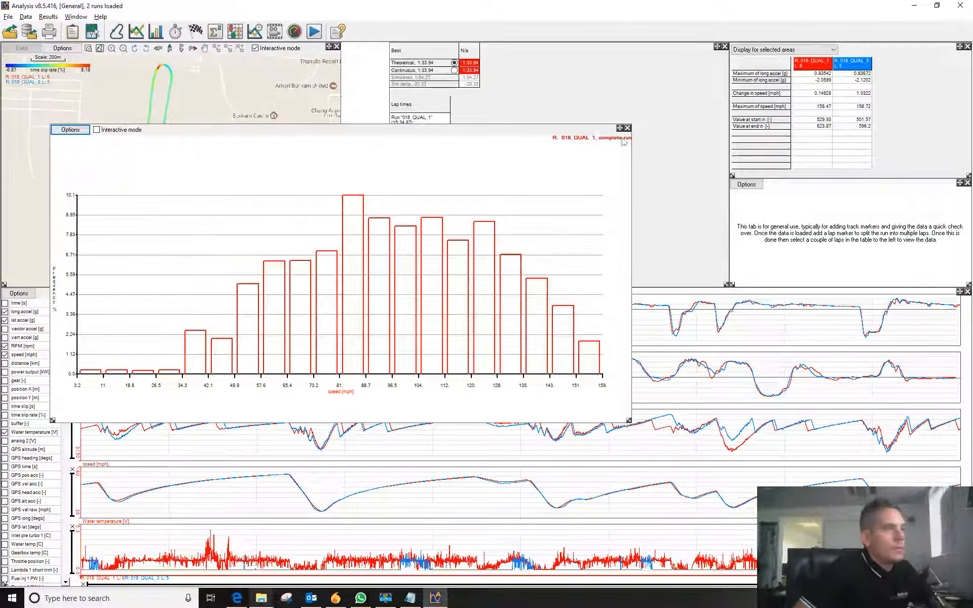
click(628, 127)
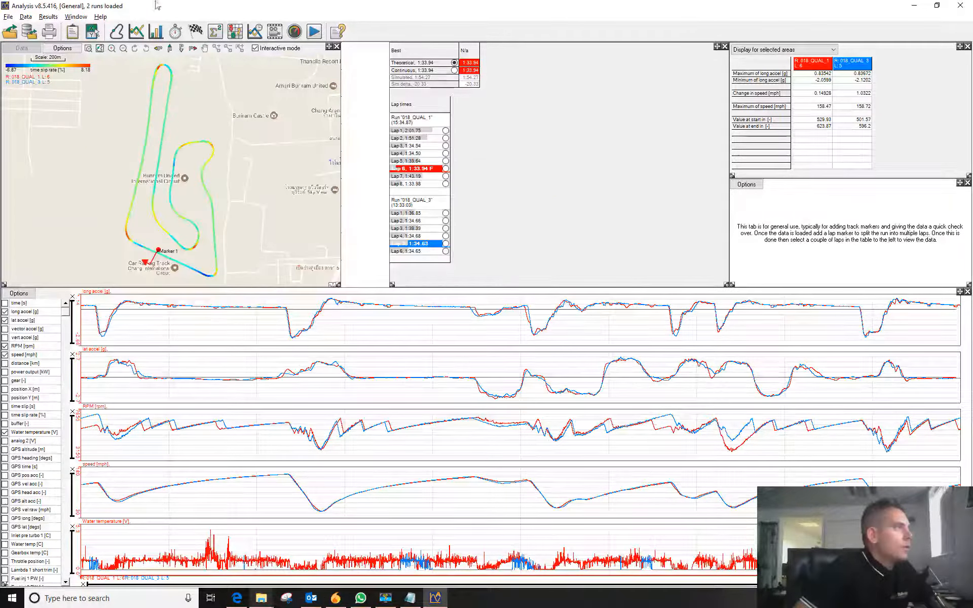
Open the performance tables and examine the speed v distance and speed v time results, including the 100 mph start speed column.
click(175, 32)
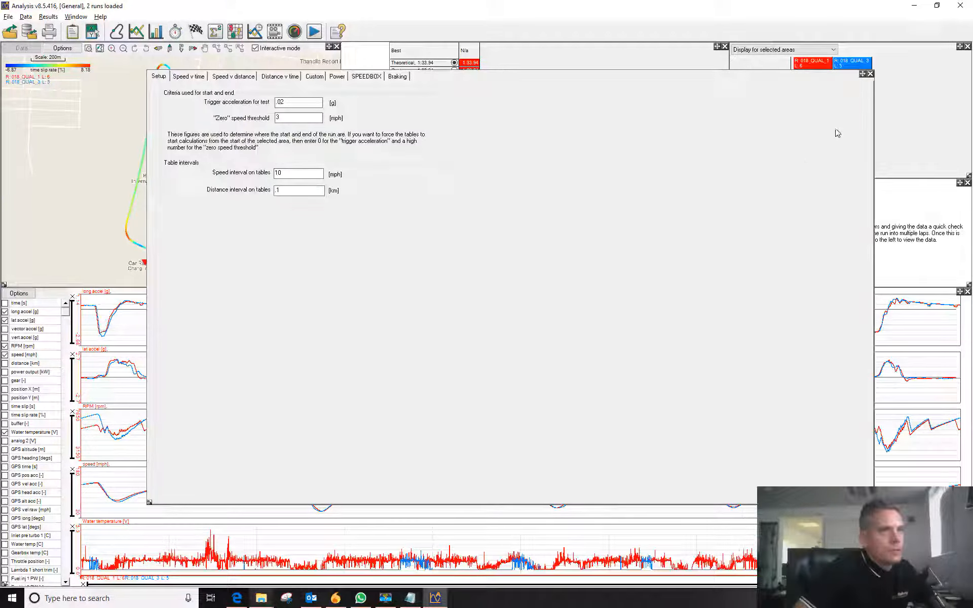
drag(863, 75, 574, 65)
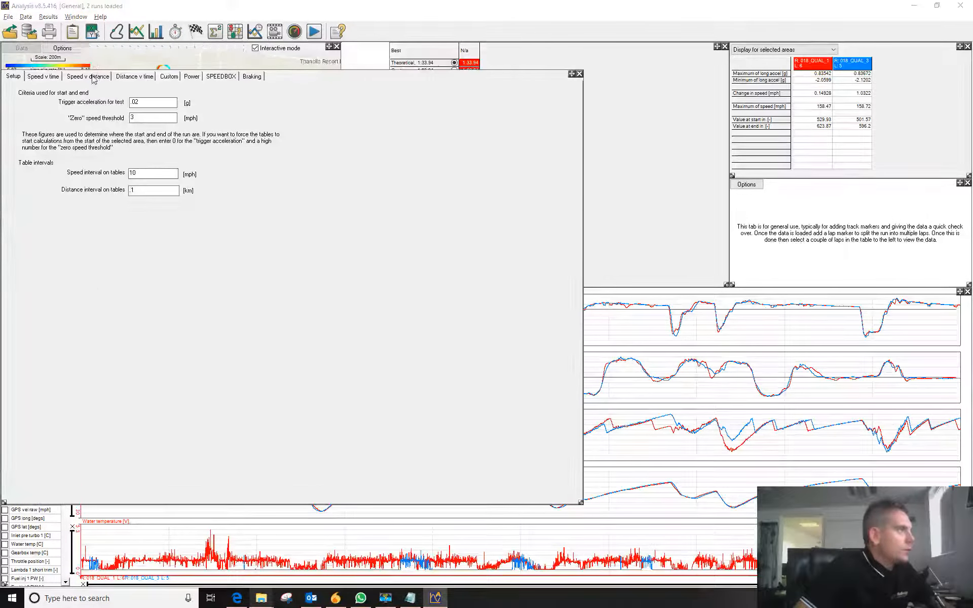
click(95, 76)
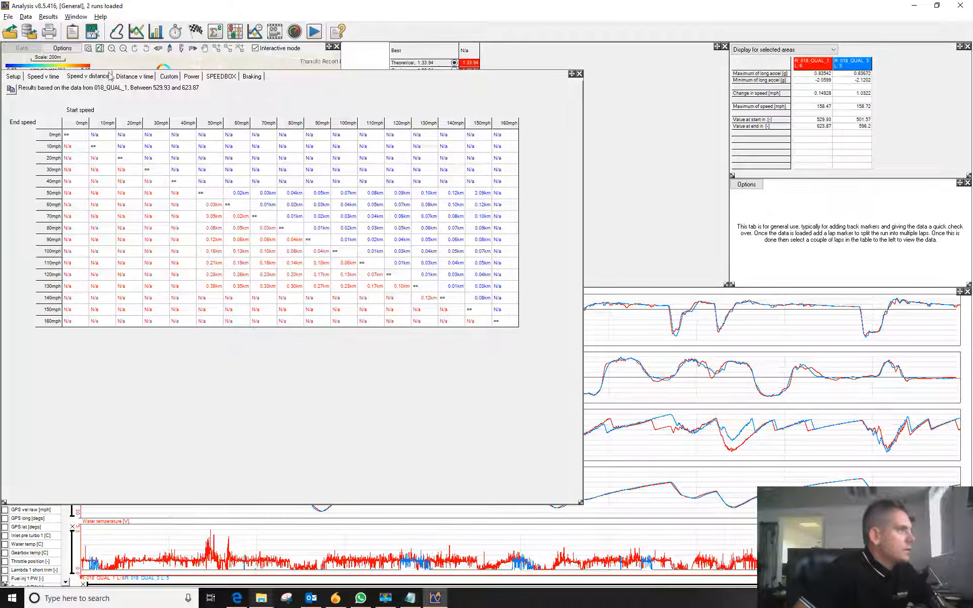
click(39, 77)
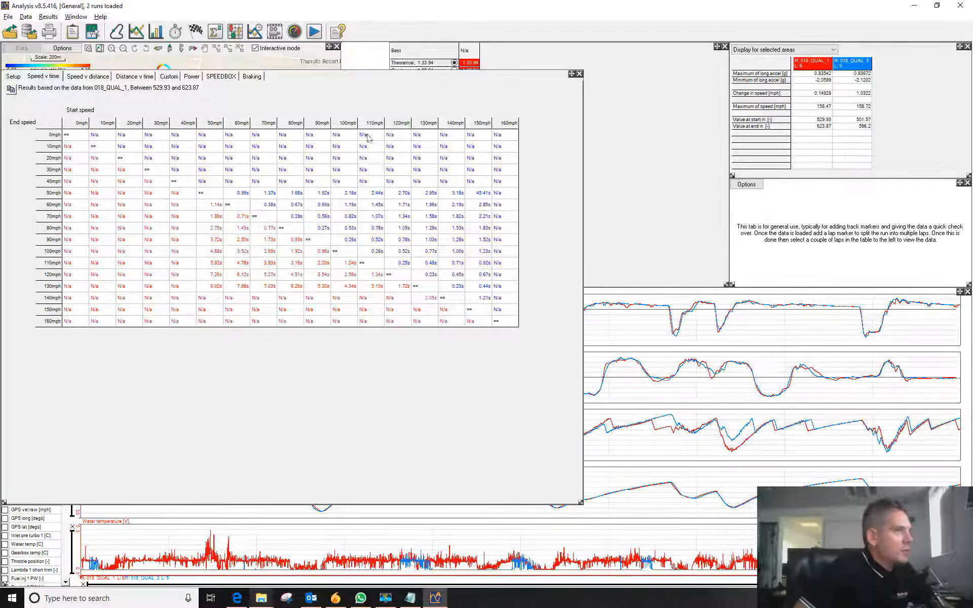
click(346, 124)
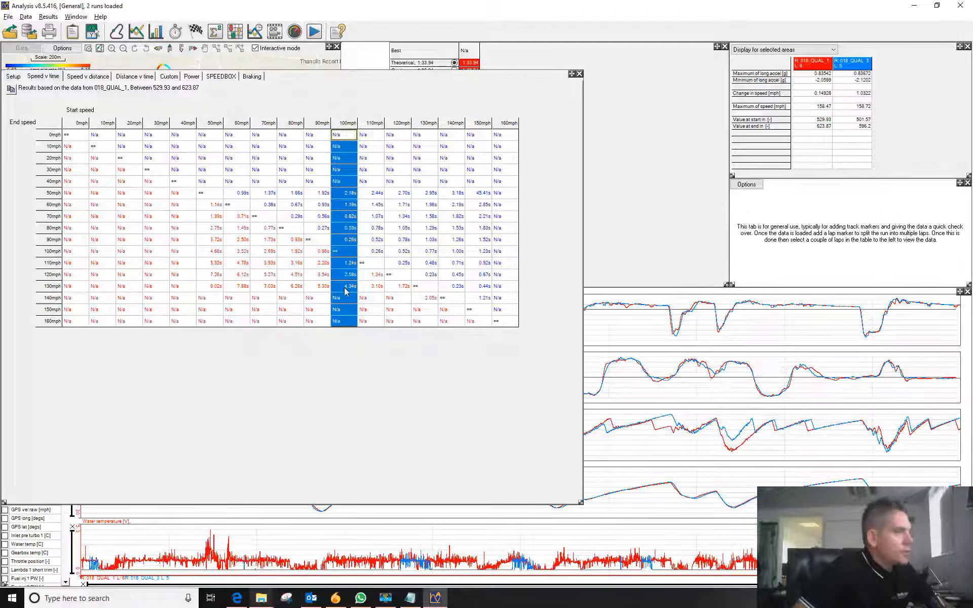
click(446, 321)
Move the performance tables aside, review their setup criteria and table intervals, and close them.
click(571, 73)
drag(968, 166, 424, 173)
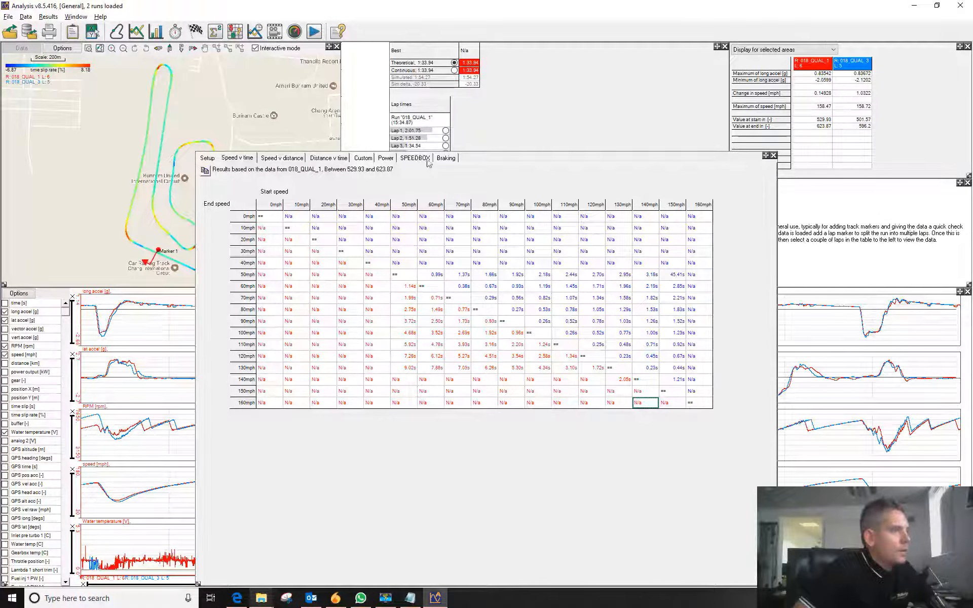
click(208, 158)
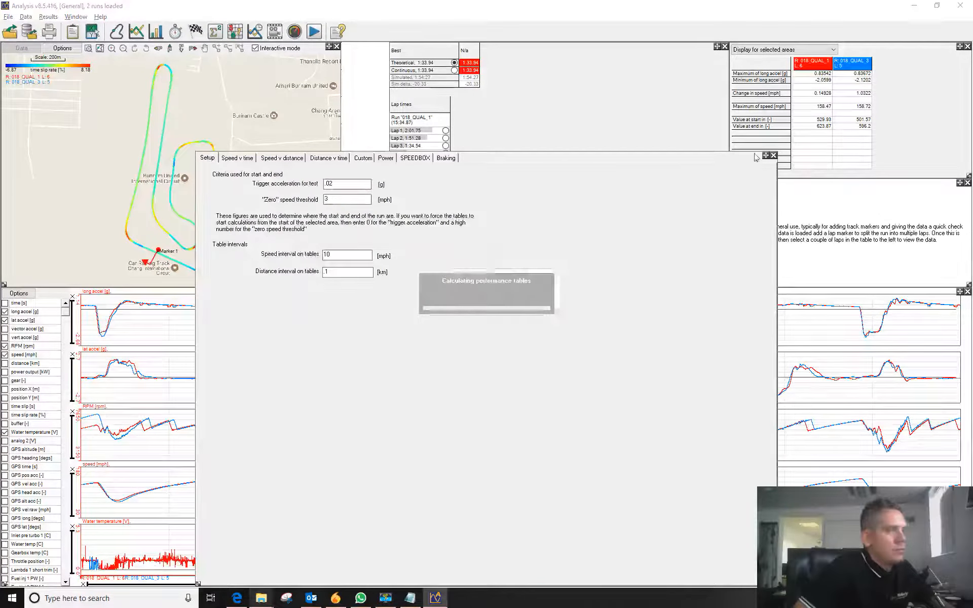
click(773, 155)
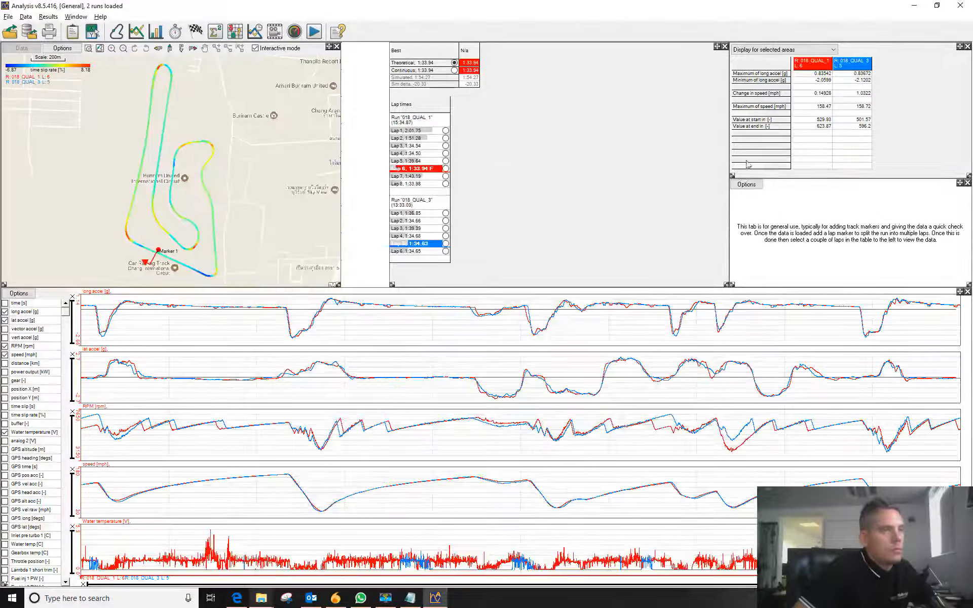
Replace the lap and sector times window with a new one placed directly beside the track map.
click(195, 32)
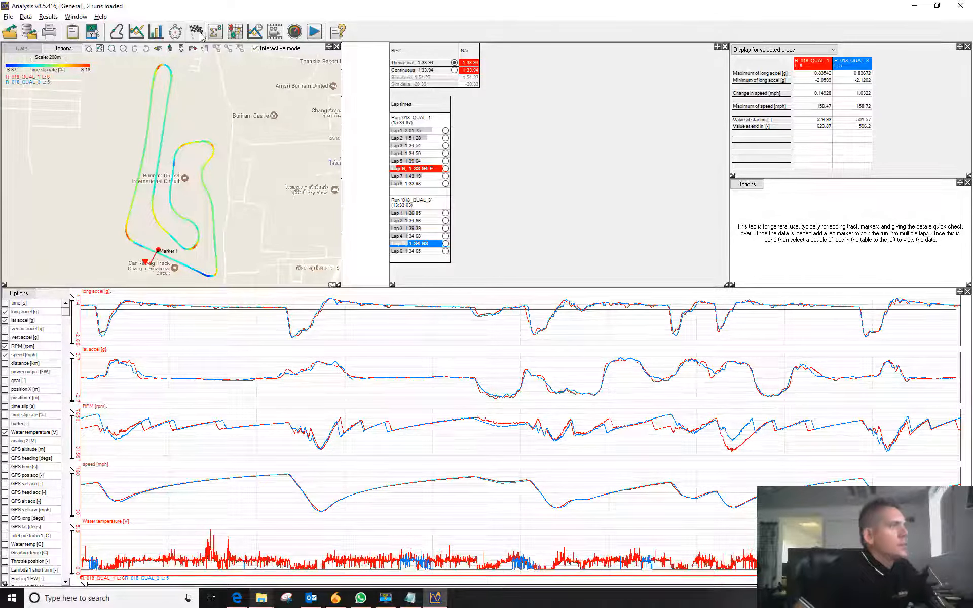
click(774, 101)
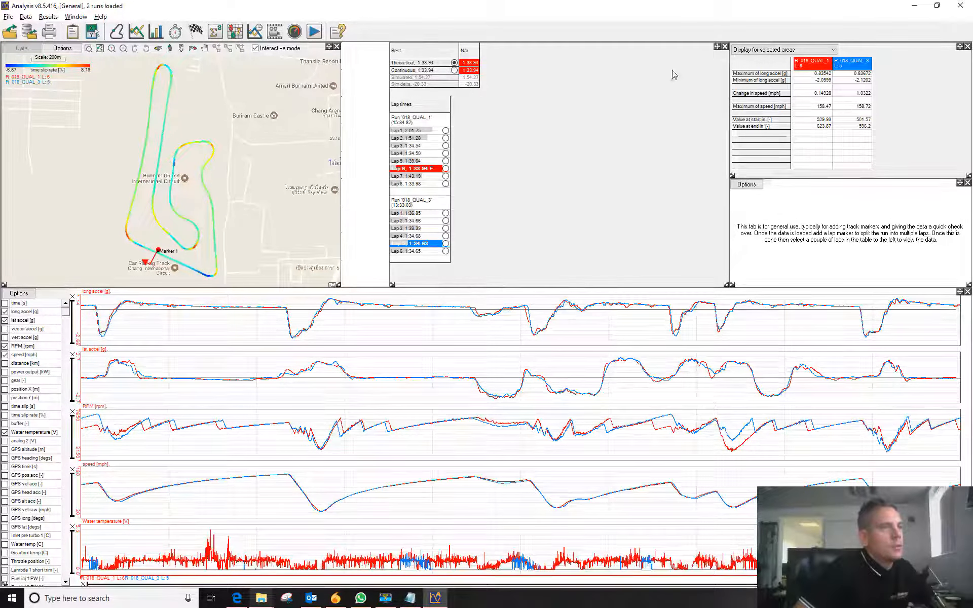
click(724, 47)
click(195, 32)
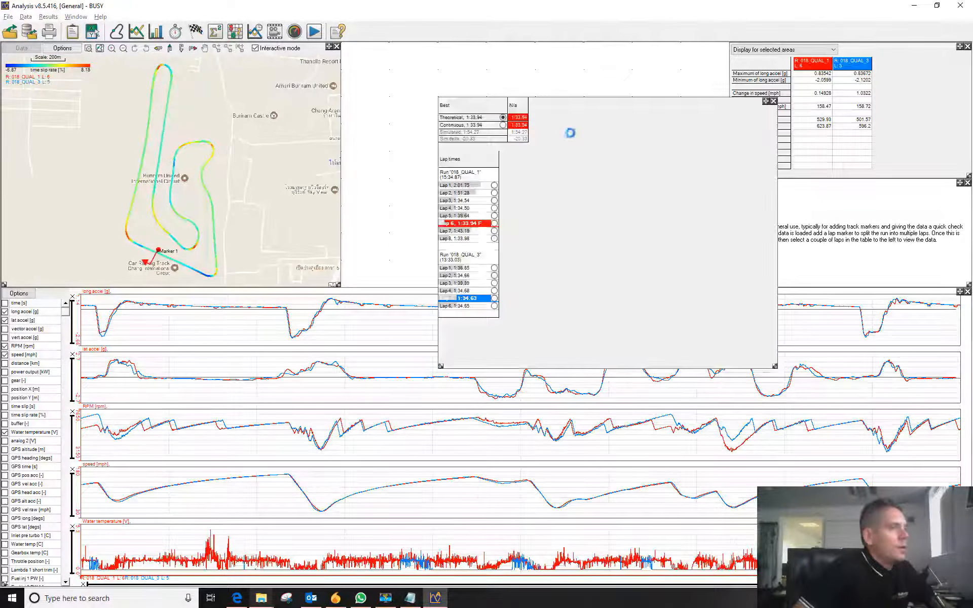
drag(766, 101, 672, 47)
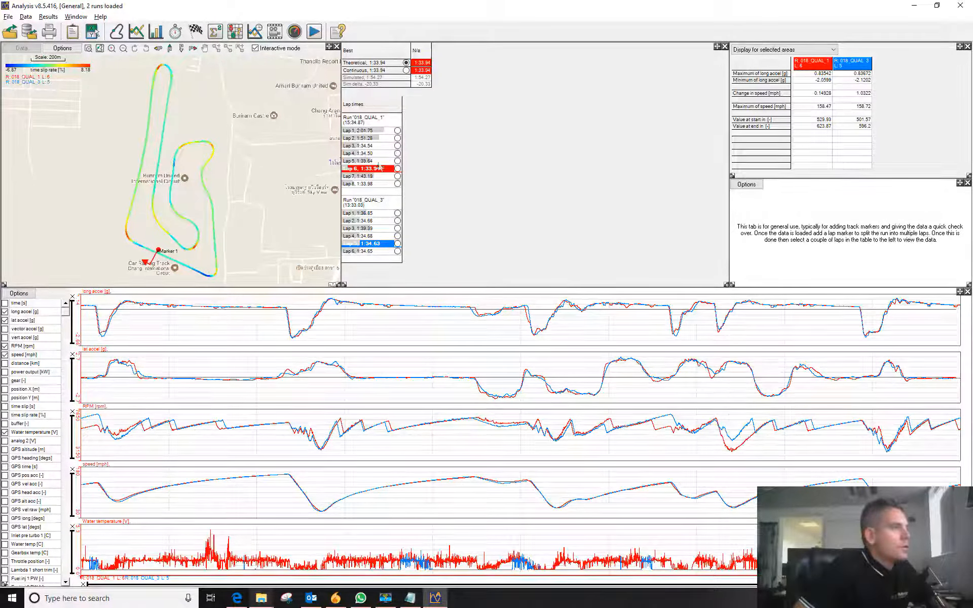
Open a second summary statistics table, add a "Range of" statistic for gear, and close the table.
click(220, 35)
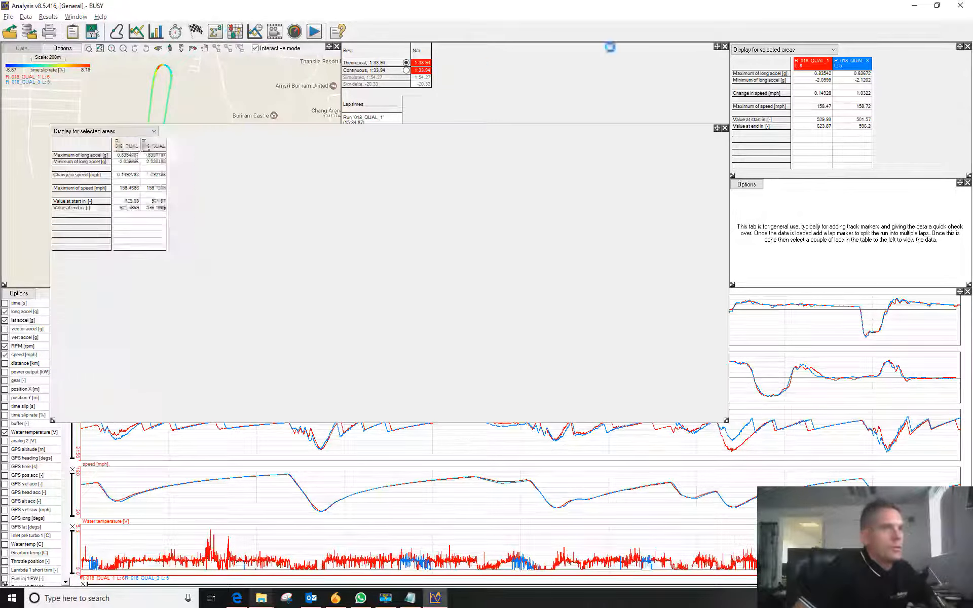
mouse_move(960, 49)
mouse_down()
mouse_move(970, 119)
mouse_move(931, 49)
mouse_move(960, 48)
mouse_up()
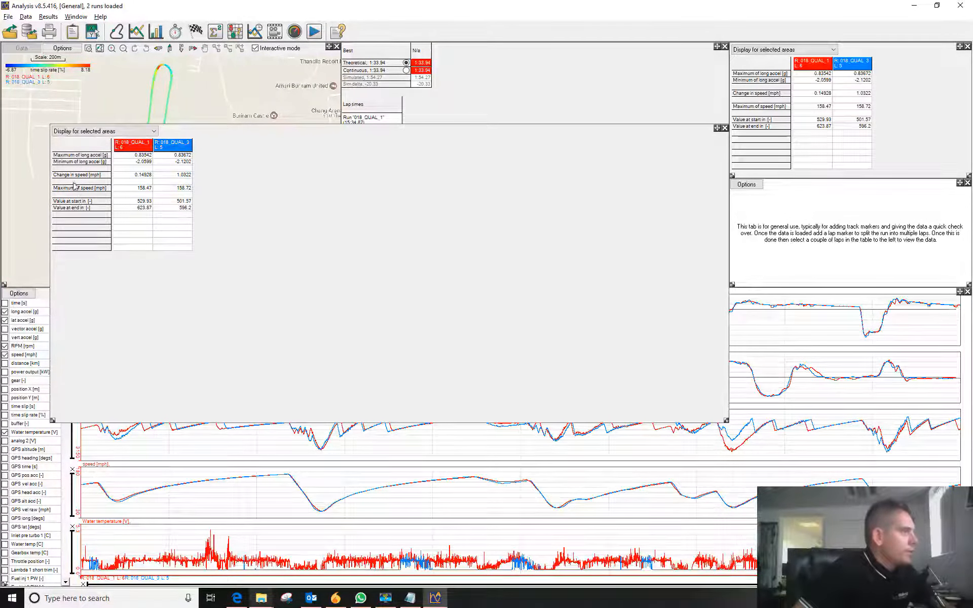
double_click(79, 228)
click(495, 266)
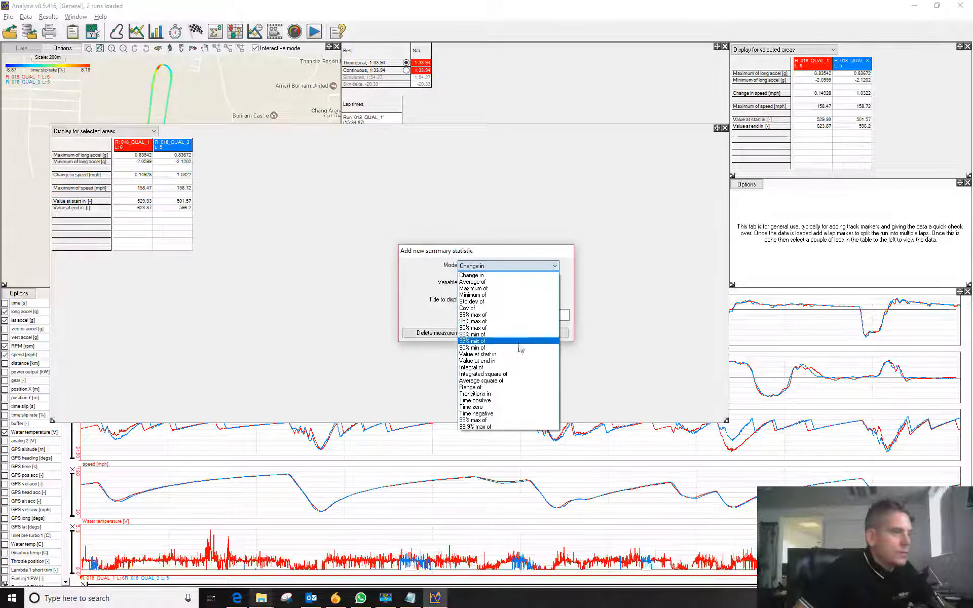
click(513, 389)
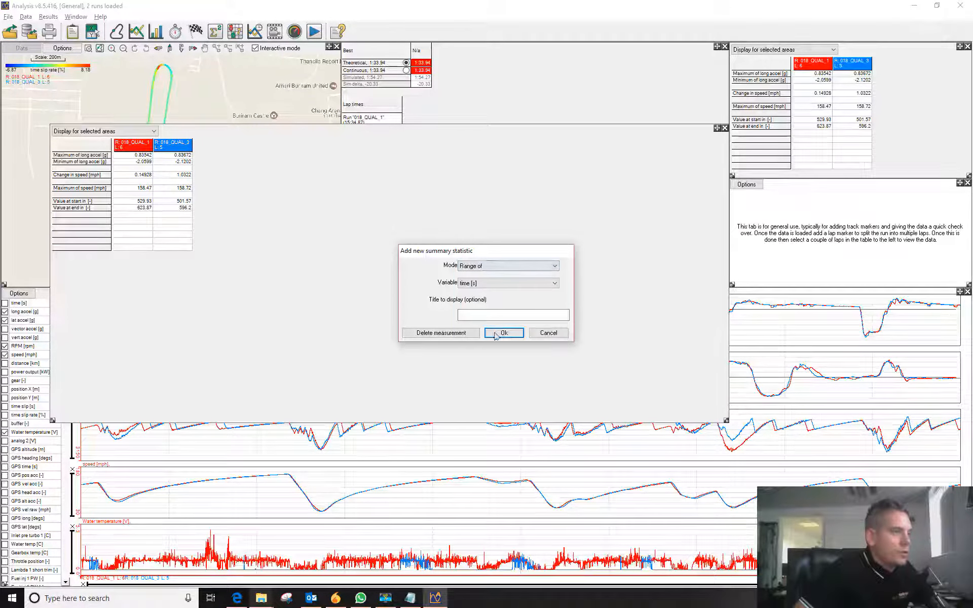
click(495, 284)
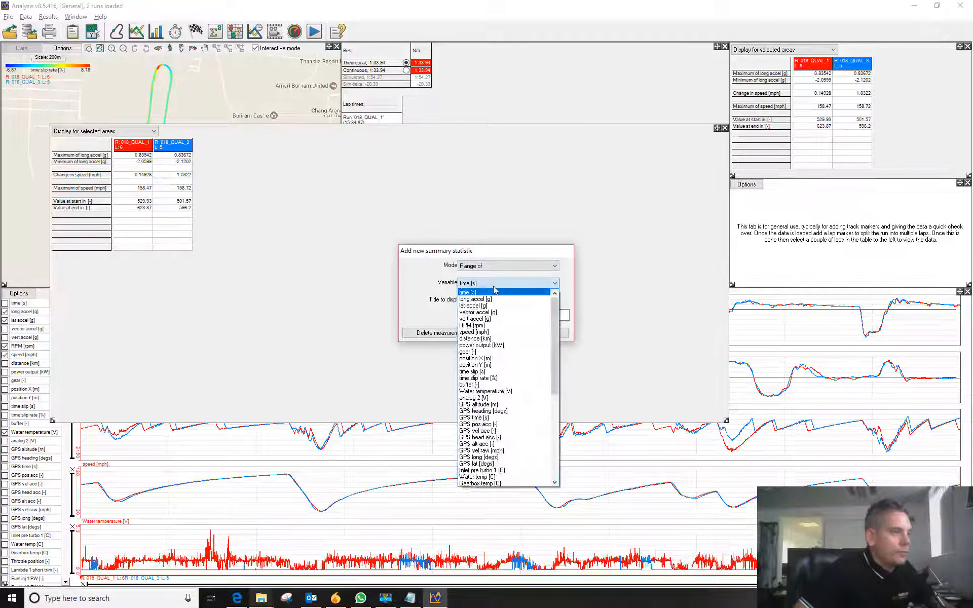
click(495, 352)
click(499, 332)
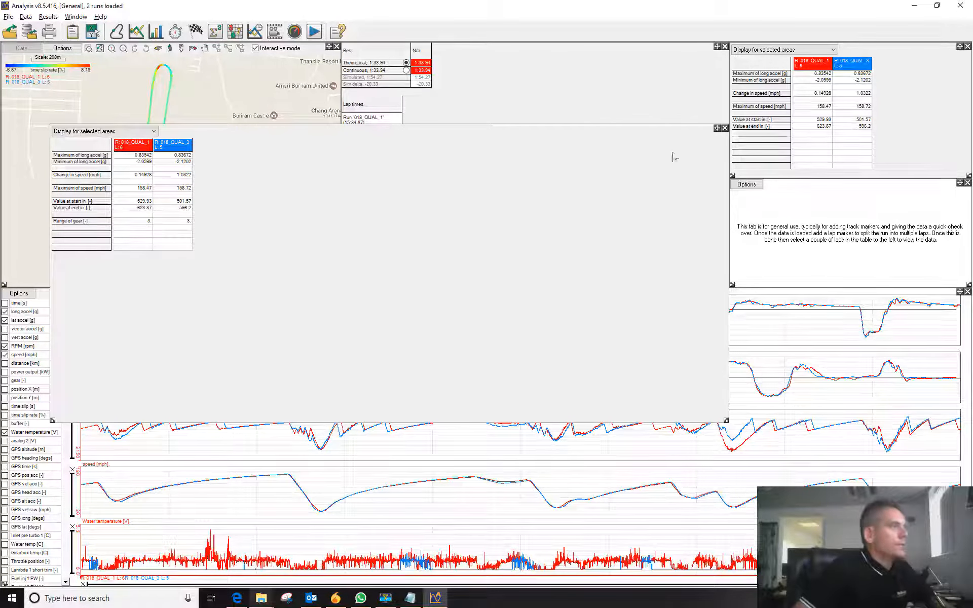
click(725, 128)
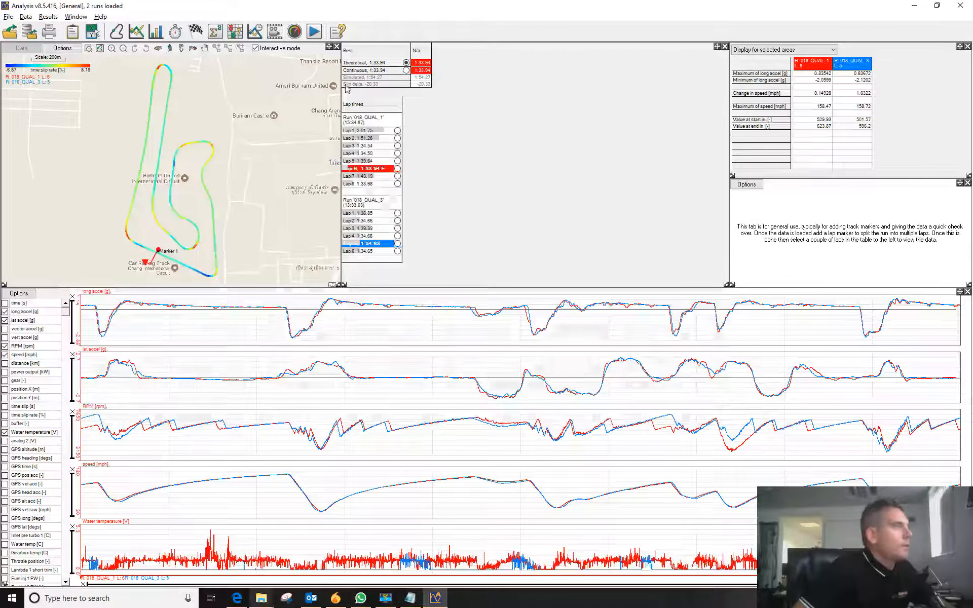
Add a data values table, place it over the empty area of the lap times window, and extend it down over the channel graphs.
click(218, 35)
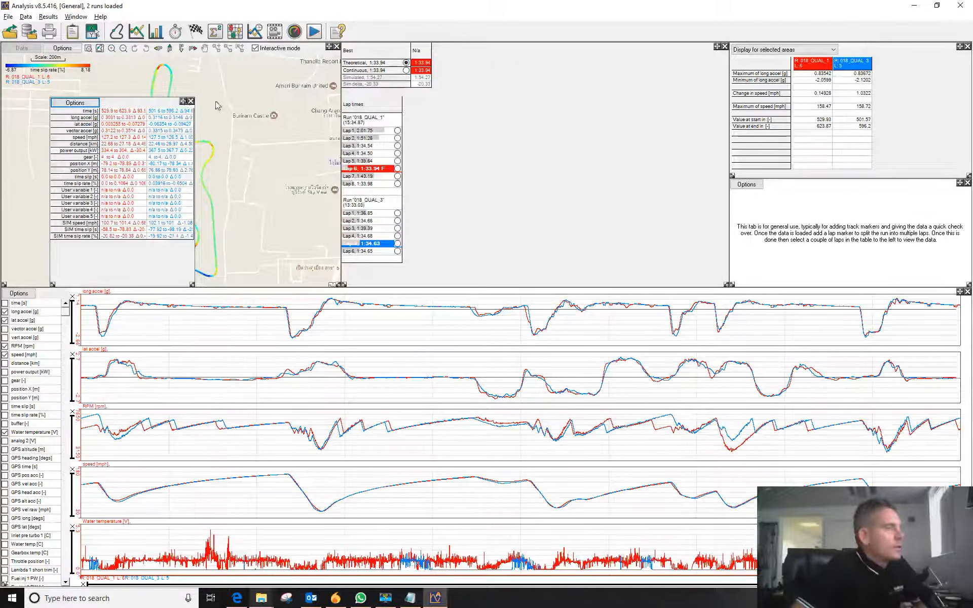
drag(183, 102, 669, 46)
drag(677, 229, 678, 422)
Limit the data values table to long, lat, vector and vert accel, RPM, time slip and time slip rate.
click(557, 48)
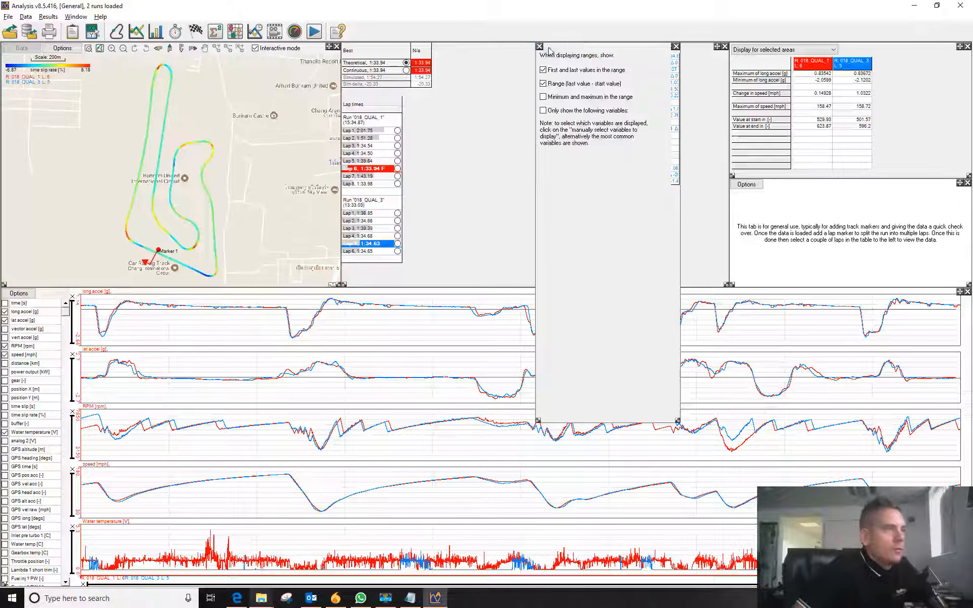
click(543, 110)
click(545, 156)
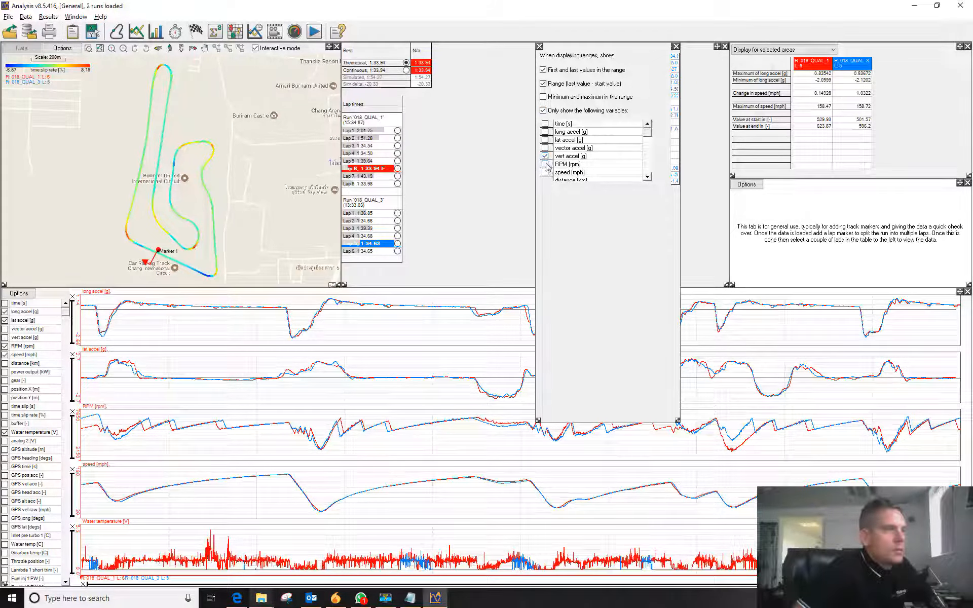
click(546, 148)
click(545, 139)
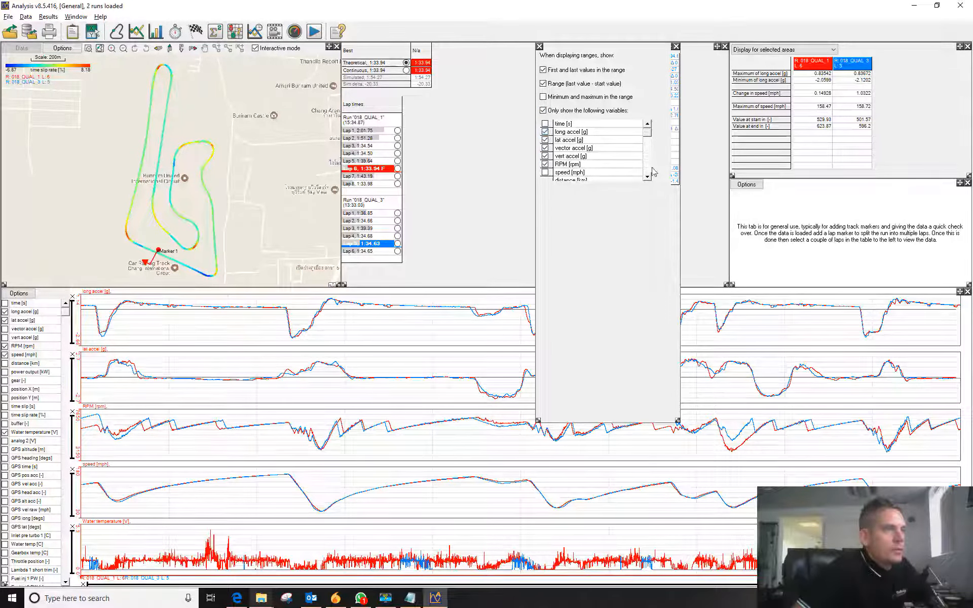
scroll(652, 172, down, 2)
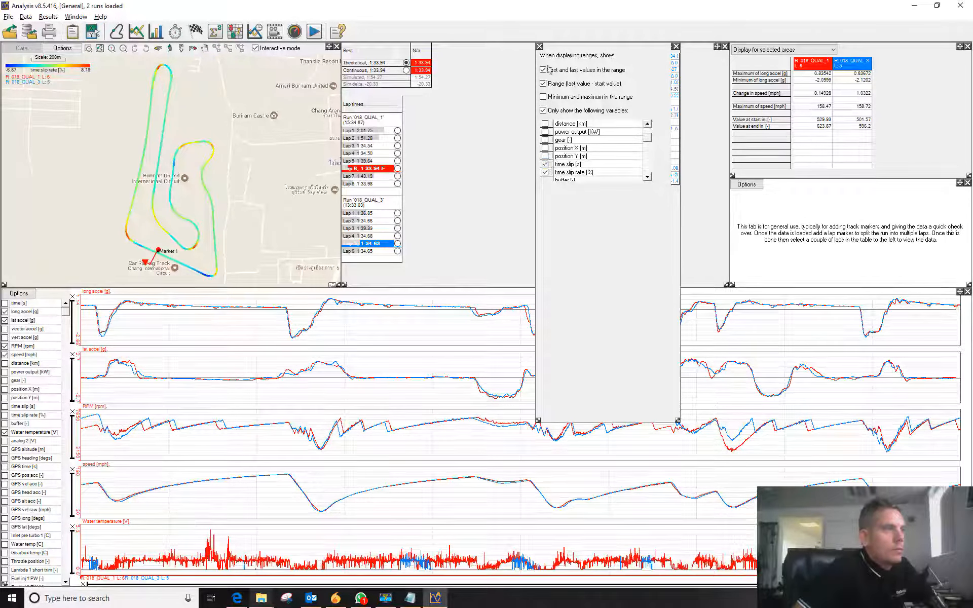
click(539, 46)
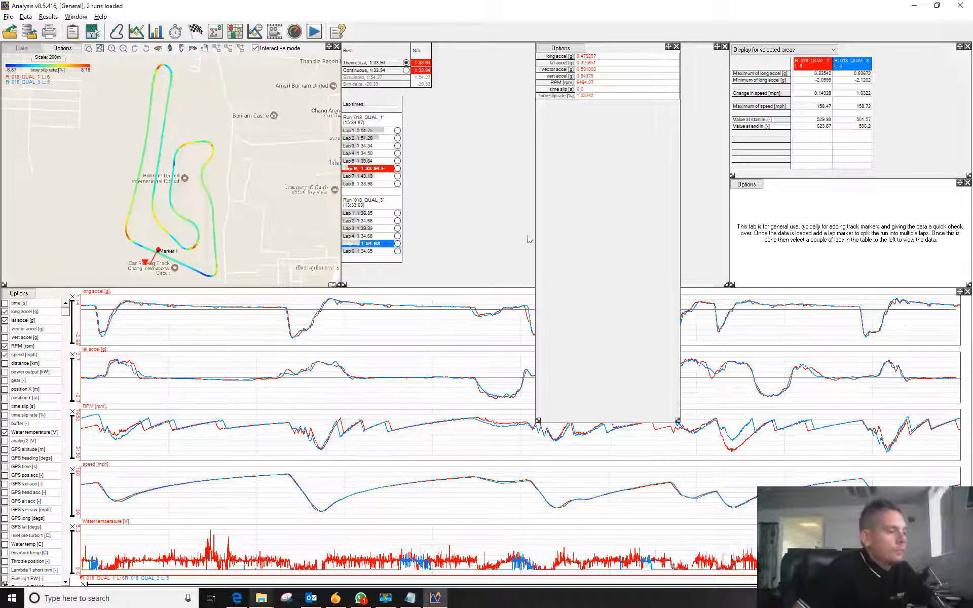
Switch to WhatsApp and close its window to return to the analysis.
click(360, 599)
right_click(361, 600)
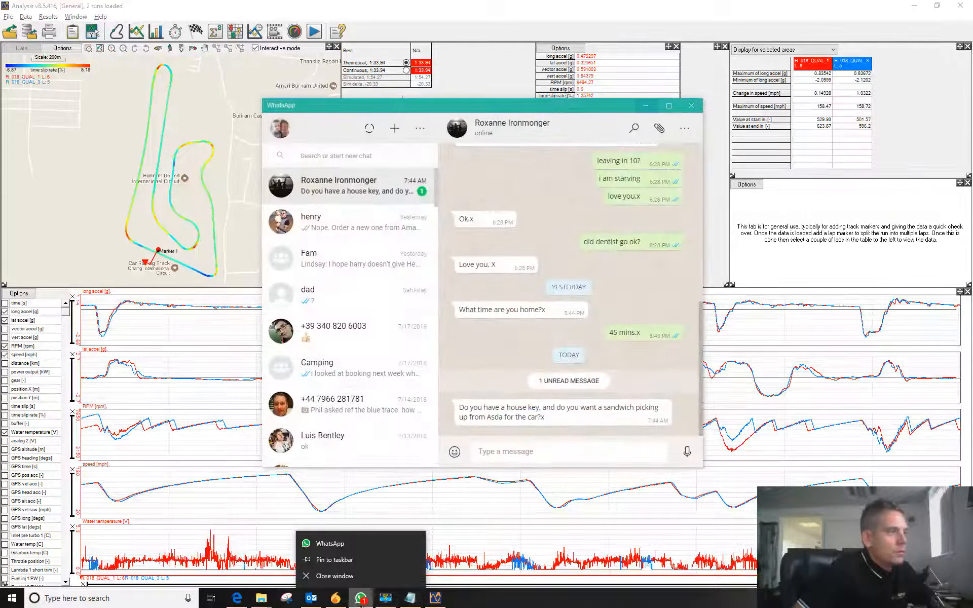
click(335, 575)
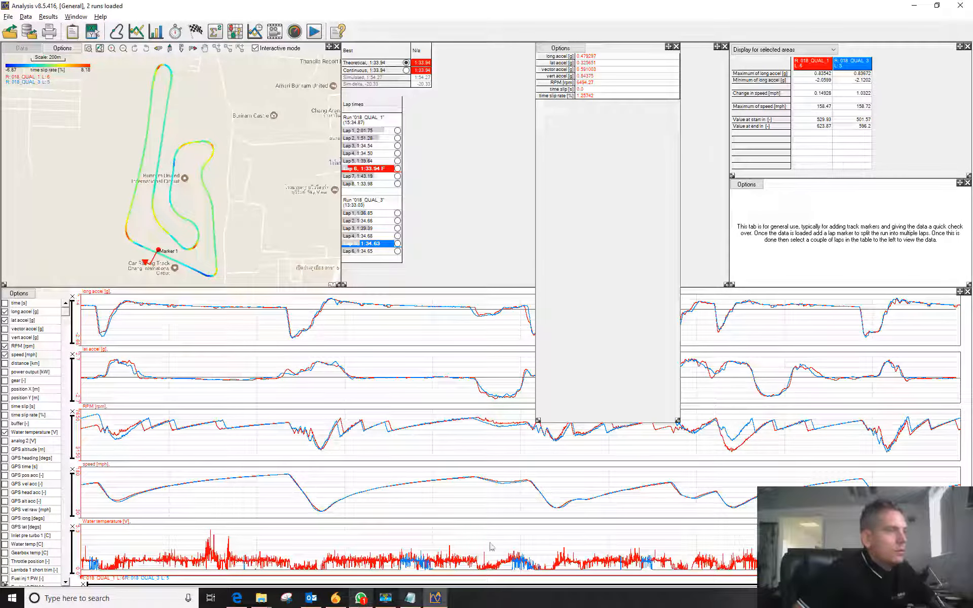
Switch to WhatsApp and send the reply "no i dont have the house key and yes to the sandwich" in the open chat.
click(360, 598)
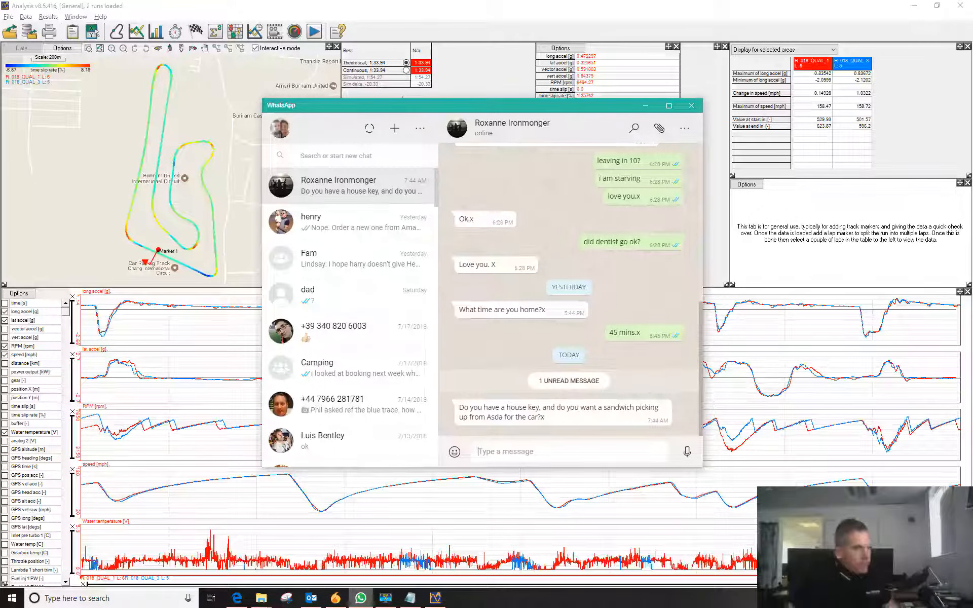
text(no)
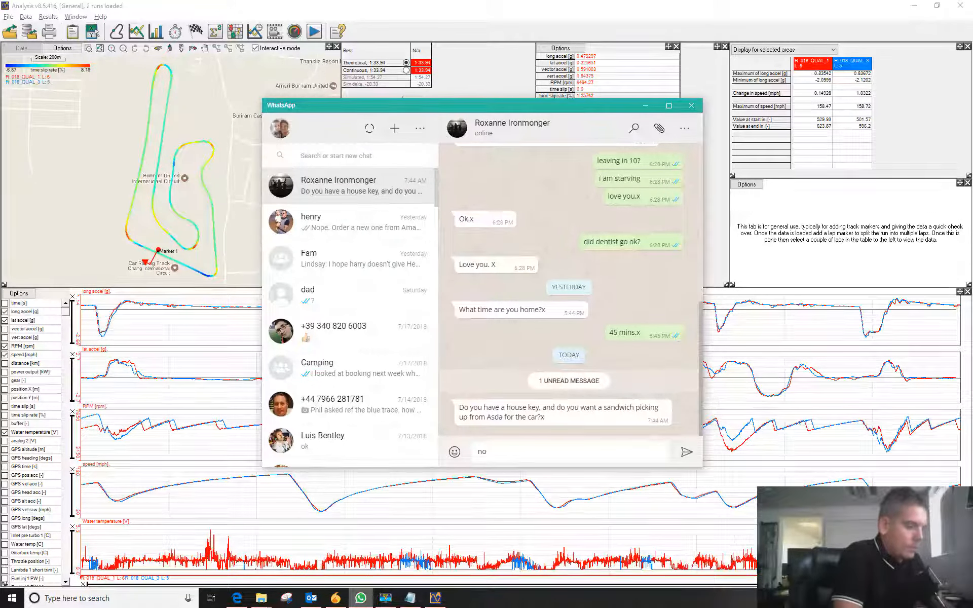
text( i do)
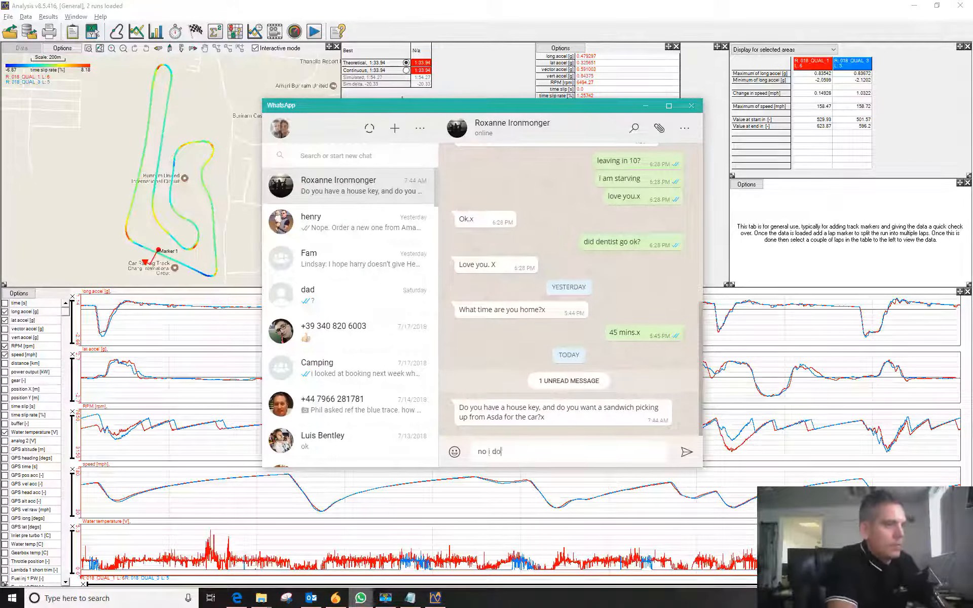
text(nt have the house hkey)
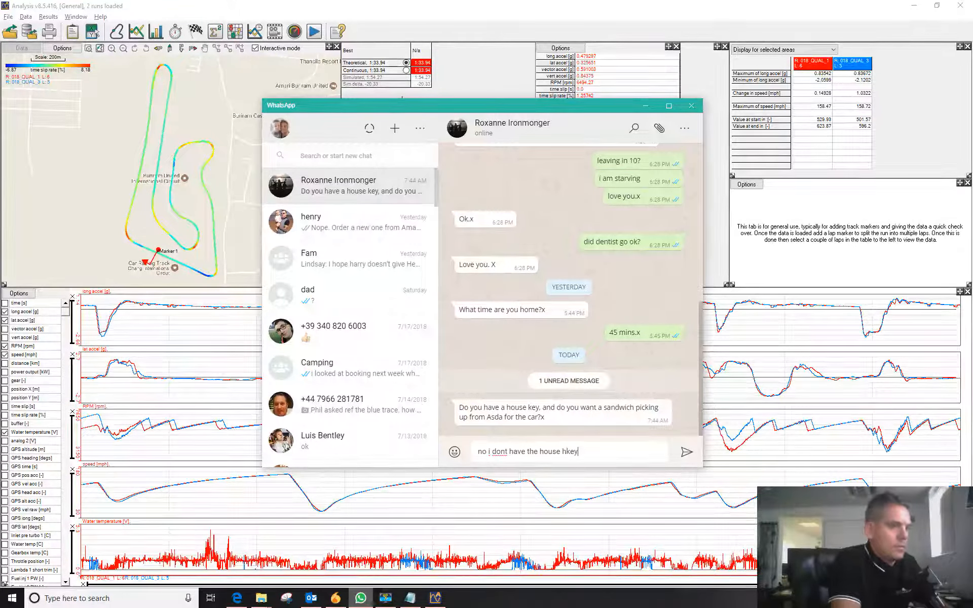
key(BackSpace)
text(an)
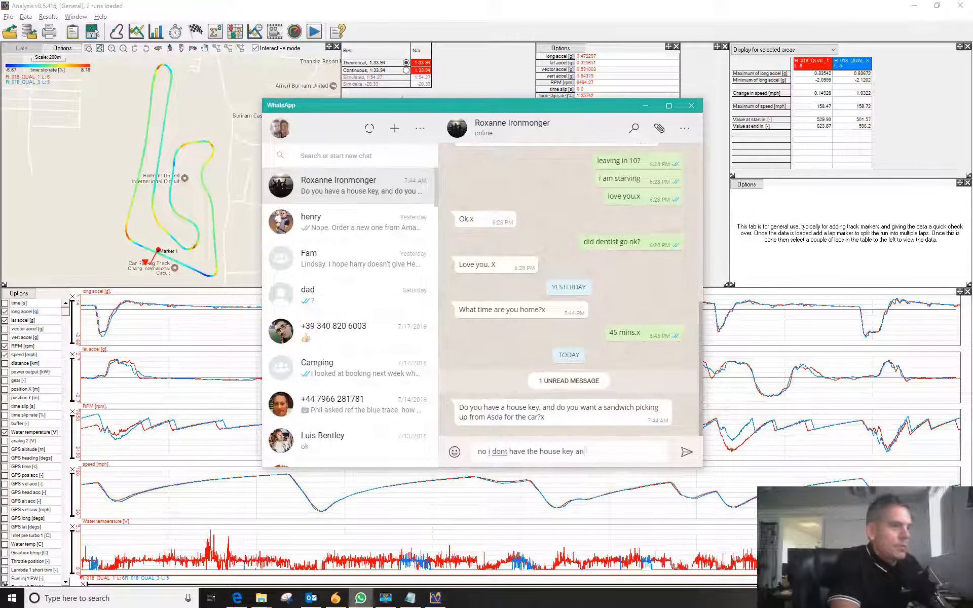
text(sandwich)
key(Return)
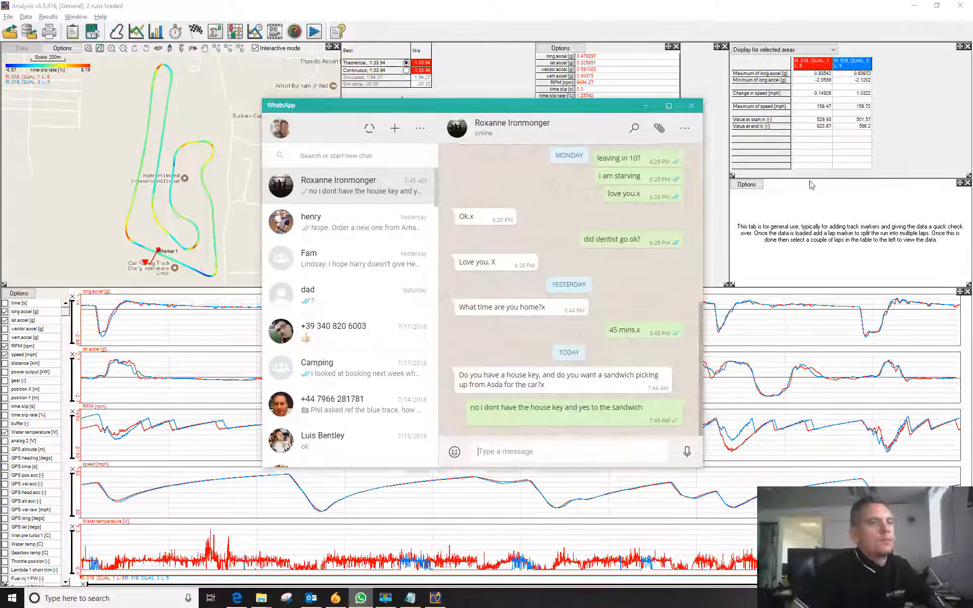
Return to Analysis and close the data values table.
click(765, 36)
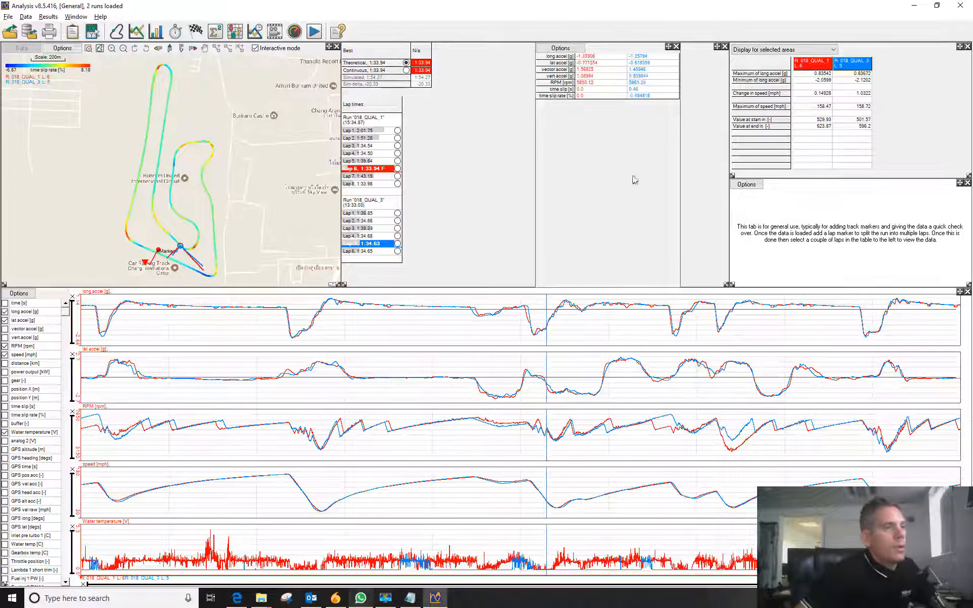
click(677, 47)
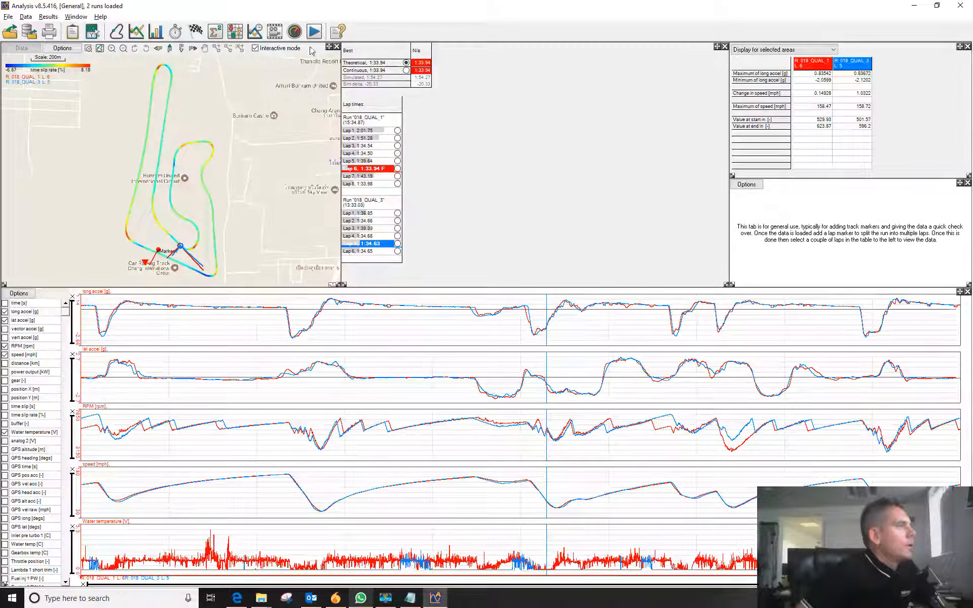
Open a second channel graph window, extend it up over the lap times area with the gearbox temp channel, and close it.
click(262, 37)
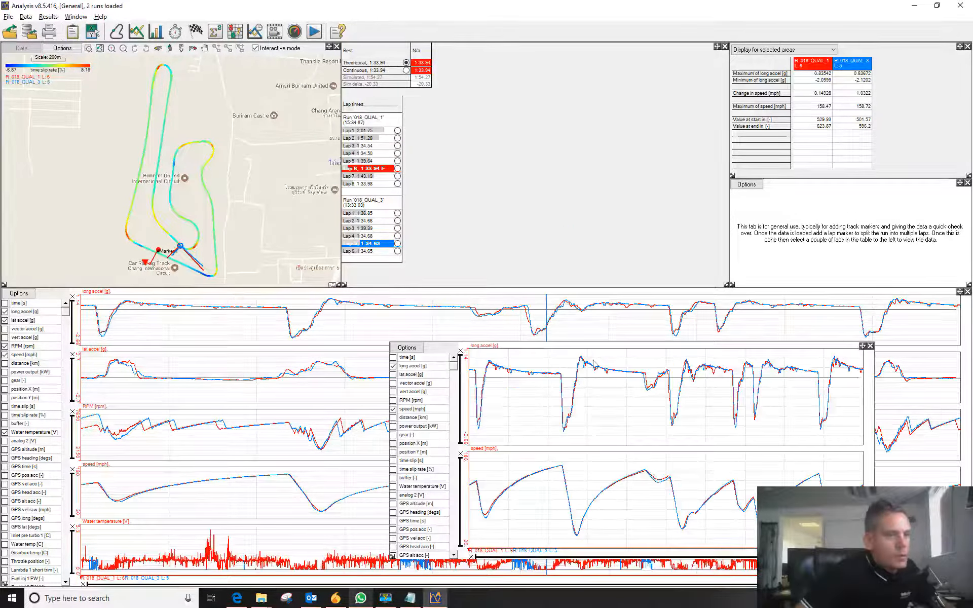
drag(861, 346, 862, 47)
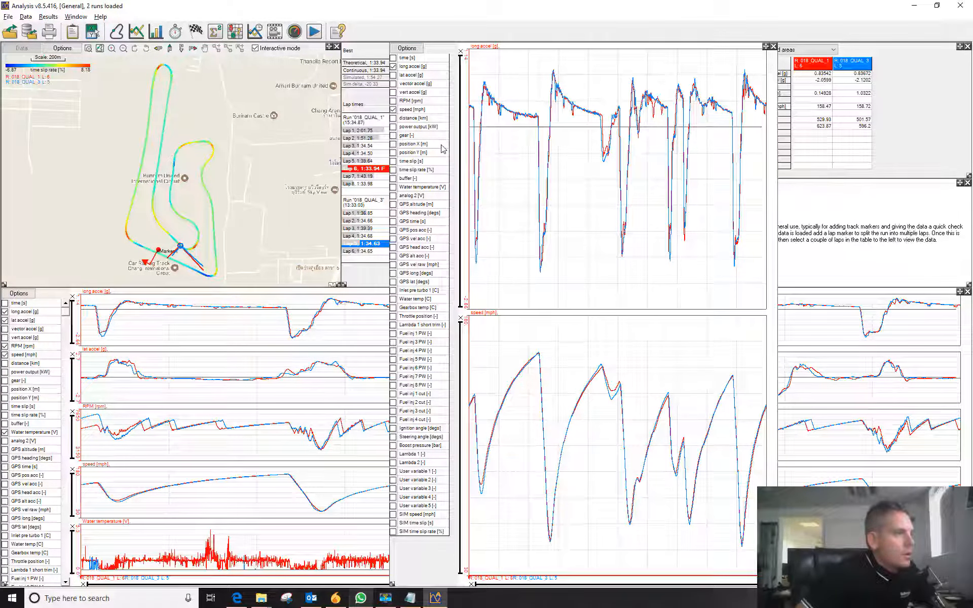
click(394, 308)
click(773, 47)
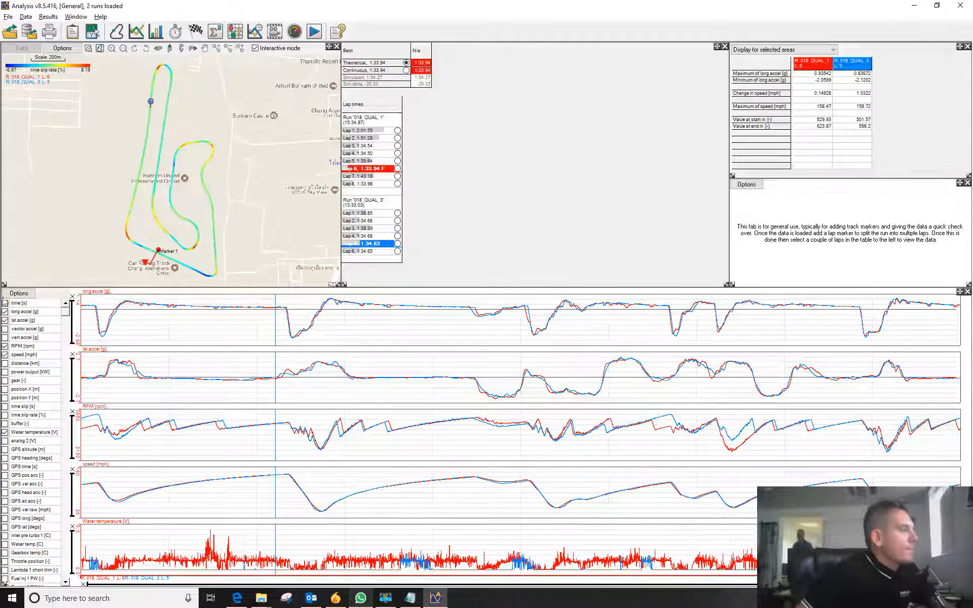
Set the channel graphs to show values at the top of each graph on a black background.
click(19, 293)
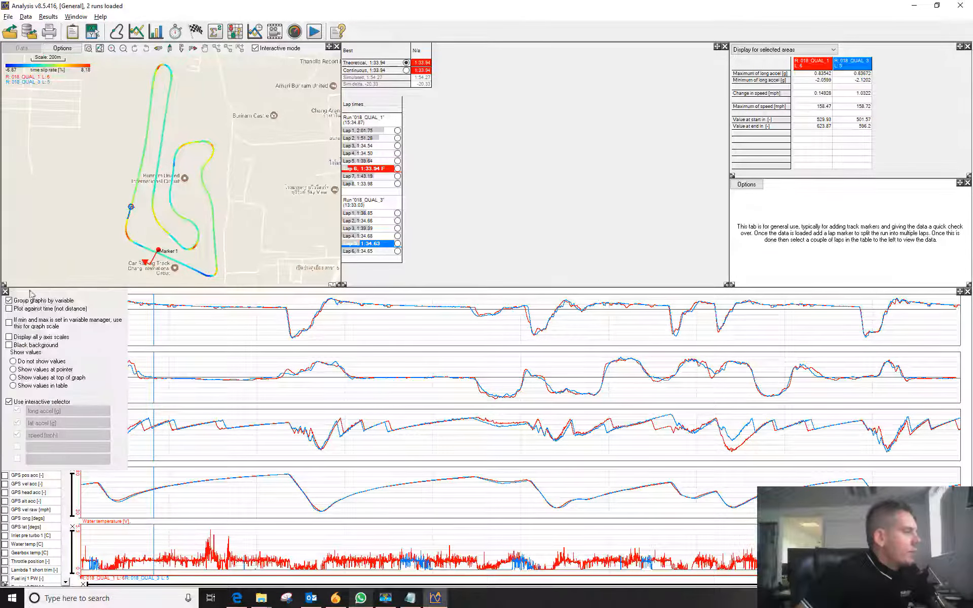
click(14, 378)
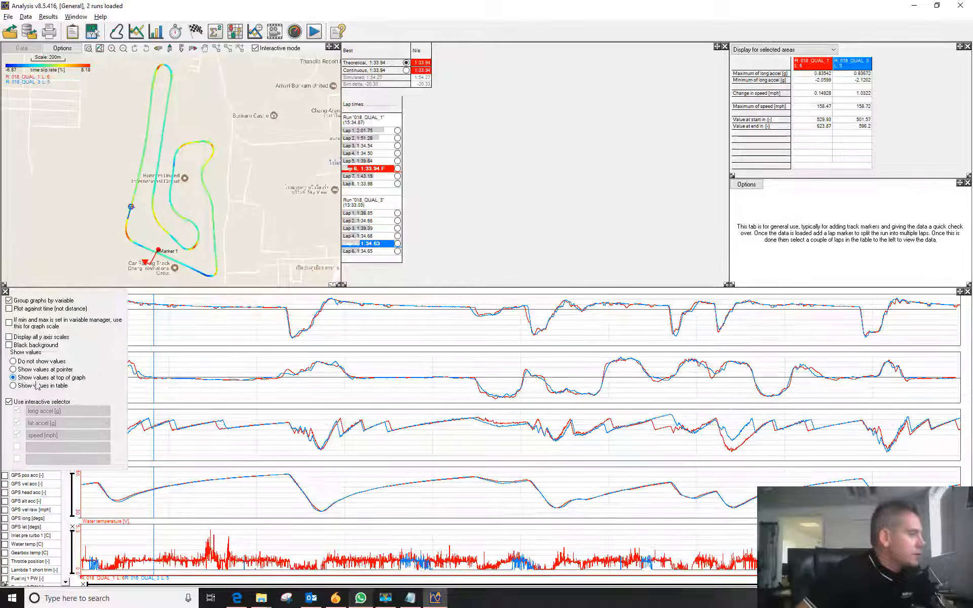
click(8, 345)
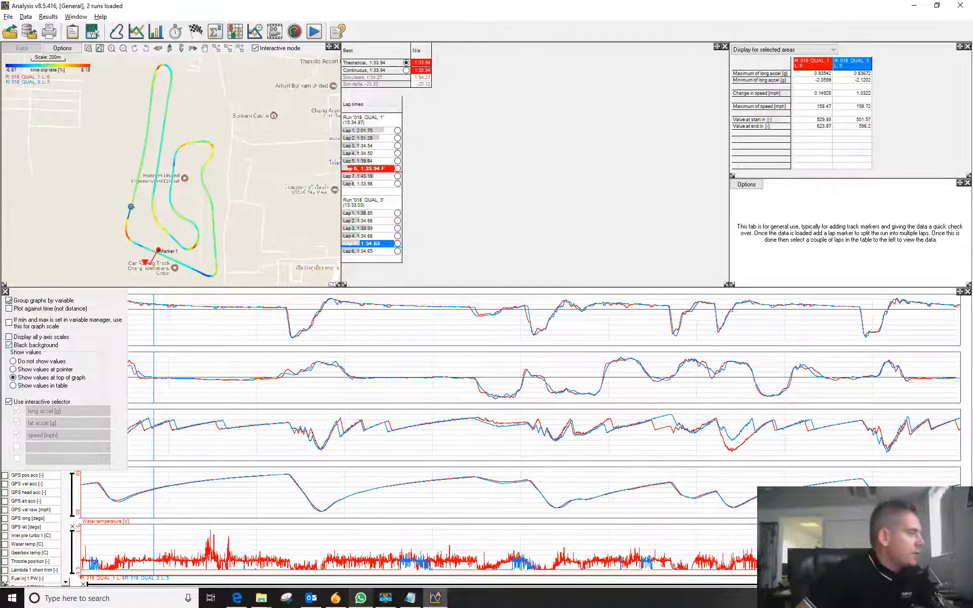
click(5, 292)
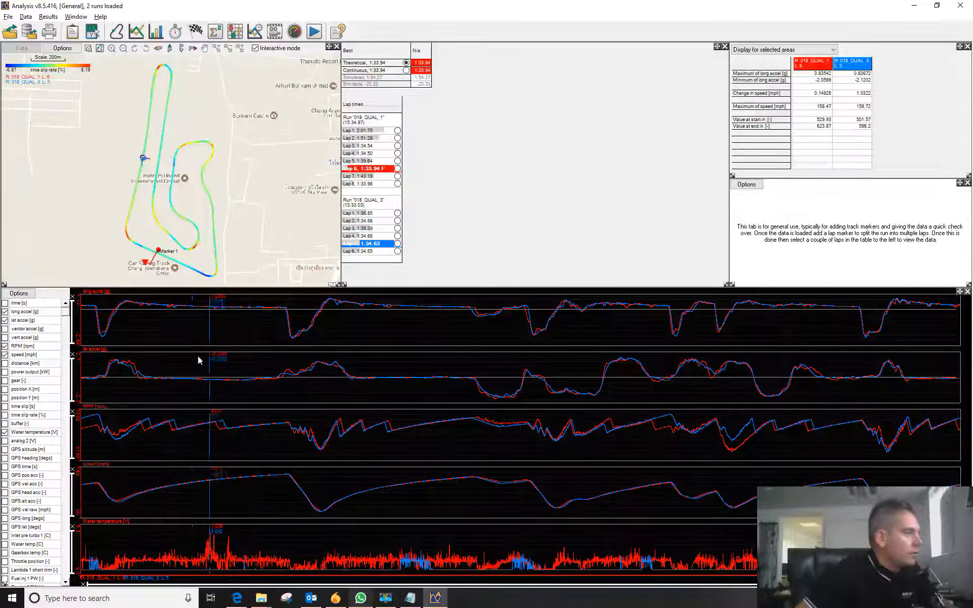
Reopen the display options of the channel graphs.
click(19, 293)
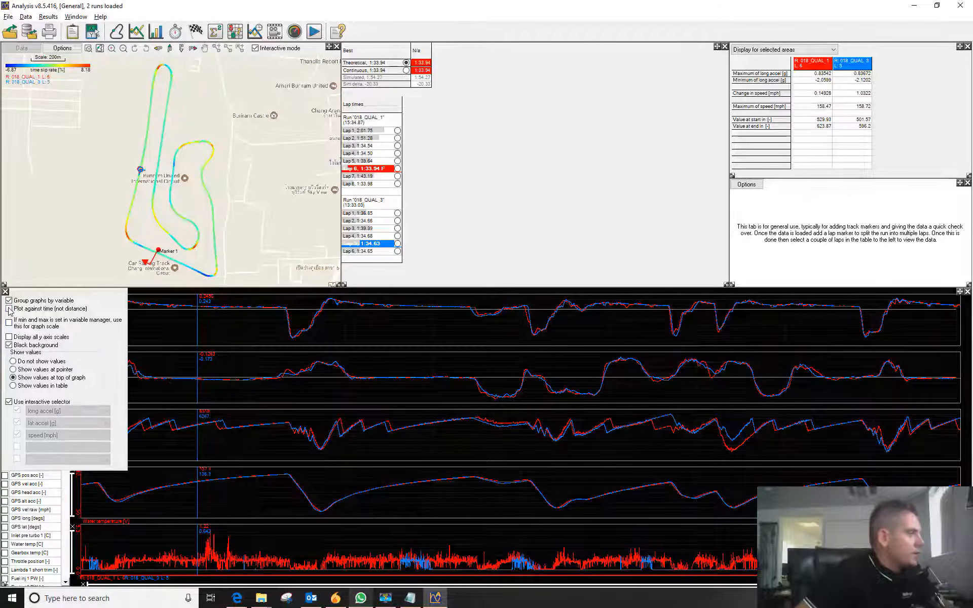
Try plotting the graphs against time, and switch them back to plotting against distance.
click(9, 309)
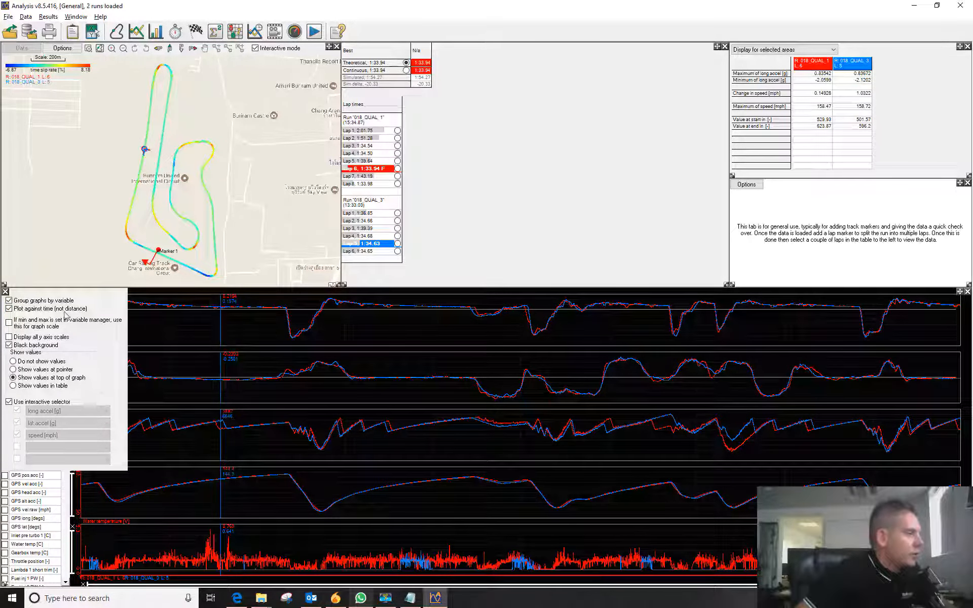
click(5, 292)
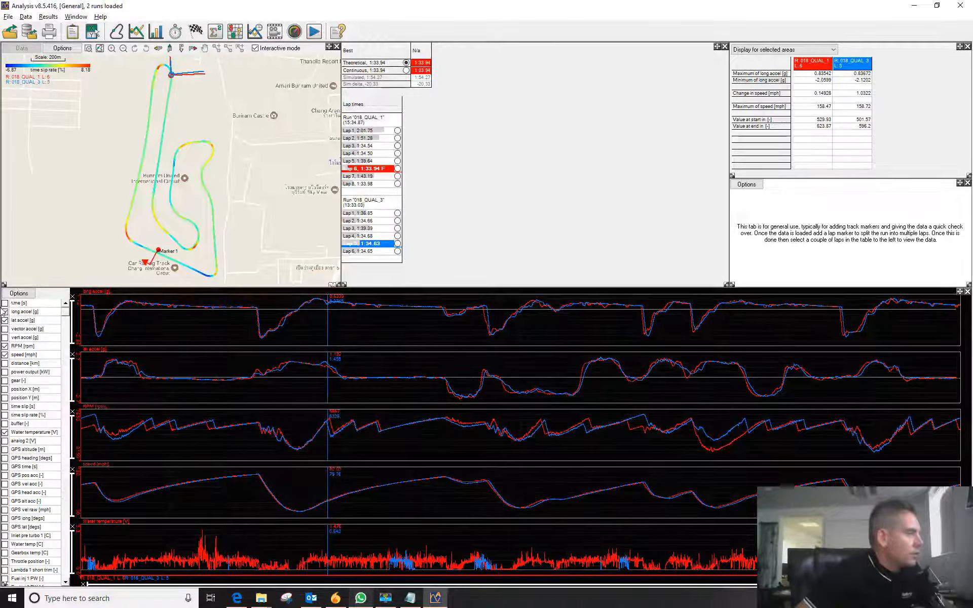
click(17, 294)
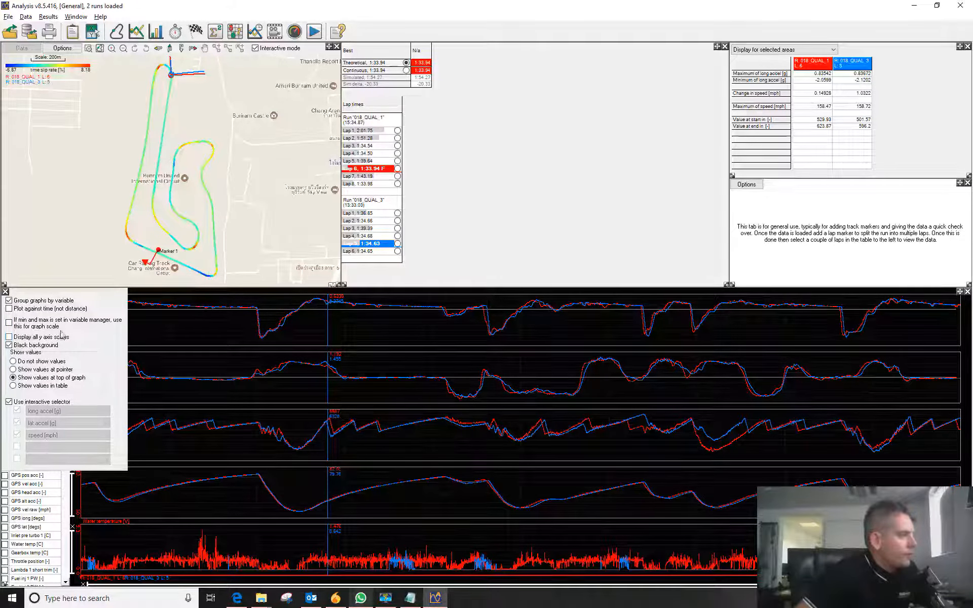
click(5, 292)
click(357, 349)
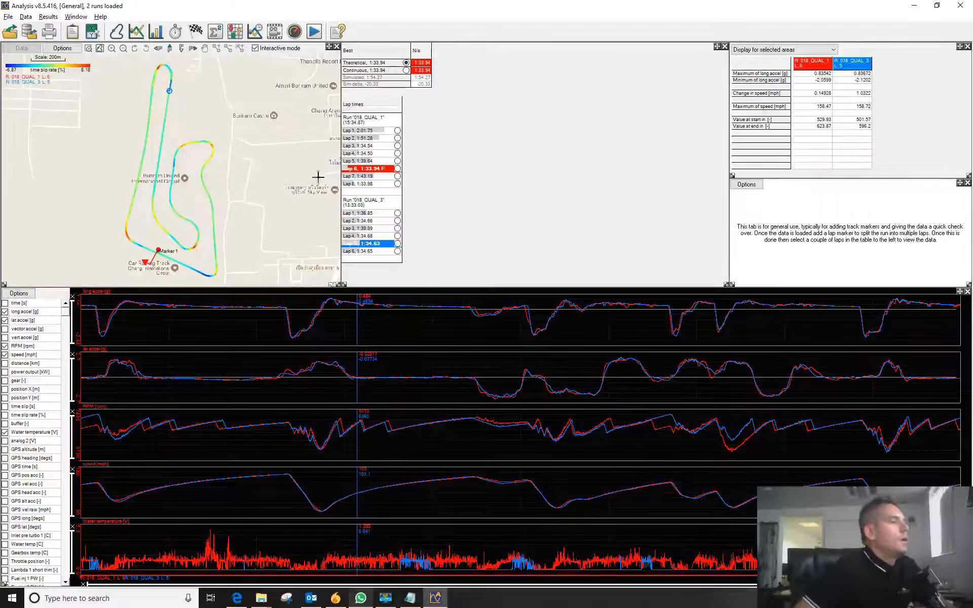
Open the video display for the loaded runs, move the graph cursor to check it, and close it.
click(274, 32)
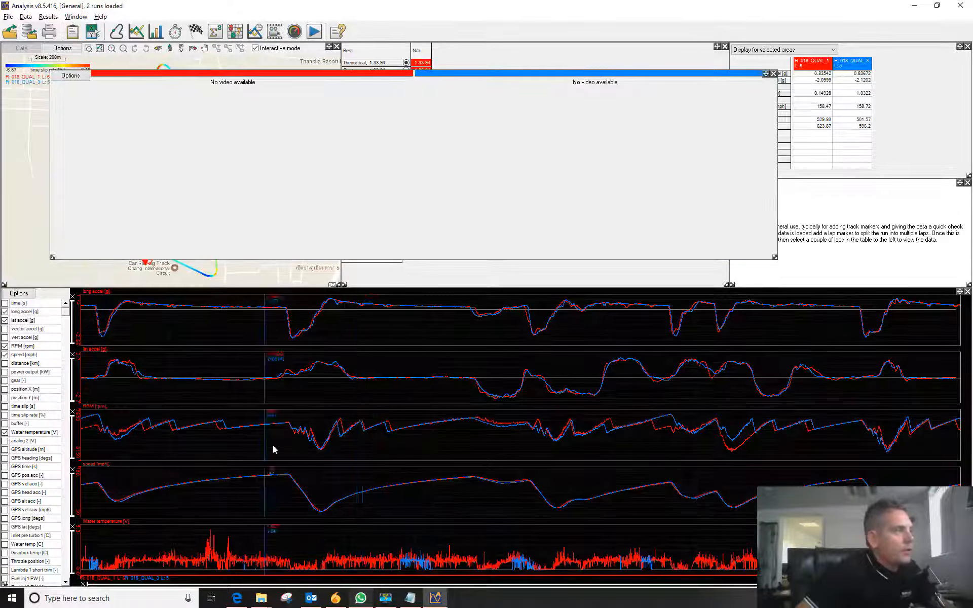
click(497, 382)
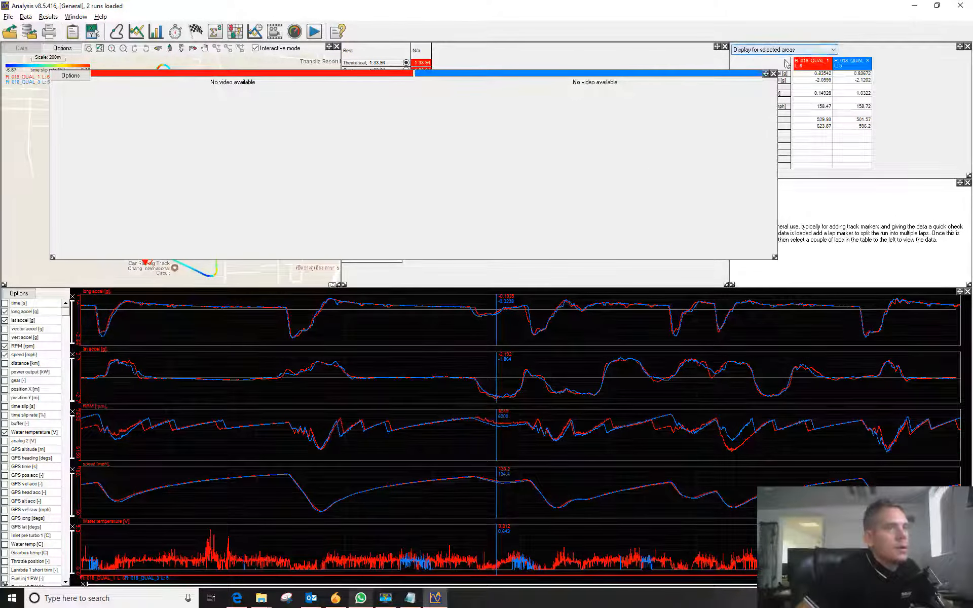
click(773, 74)
View the dial gauges for both runs clear of the graphs, close them, and restore the graph window's position and size.
click(296, 35)
mouse_move(639, 374)
mouse_down()
mouse_move(624, 372)
mouse_move(632, 369)
mouse_up()
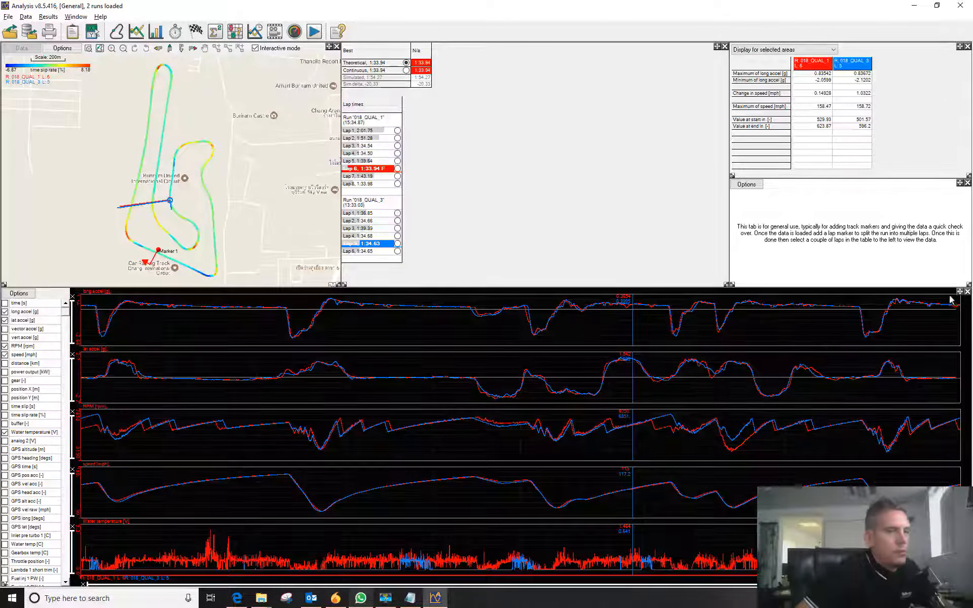
drag(960, 292, 961, 346)
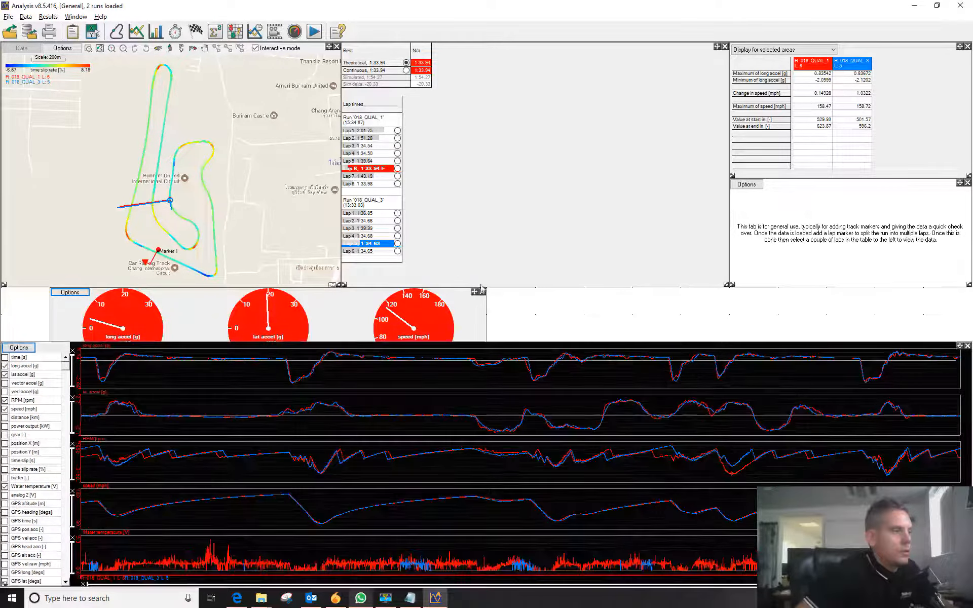
drag(475, 292, 474, 74)
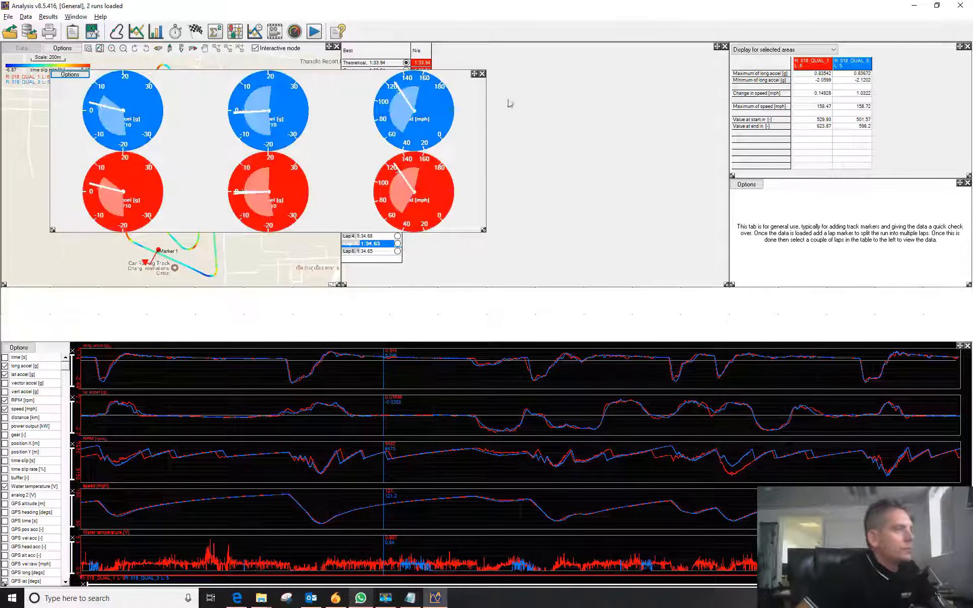
click(482, 73)
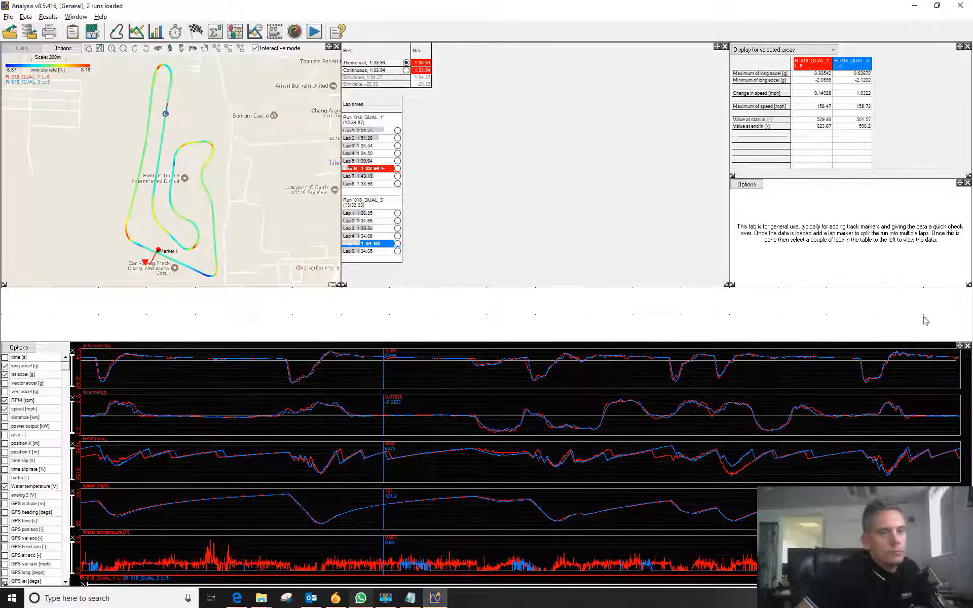
drag(960, 345, 959, 292)
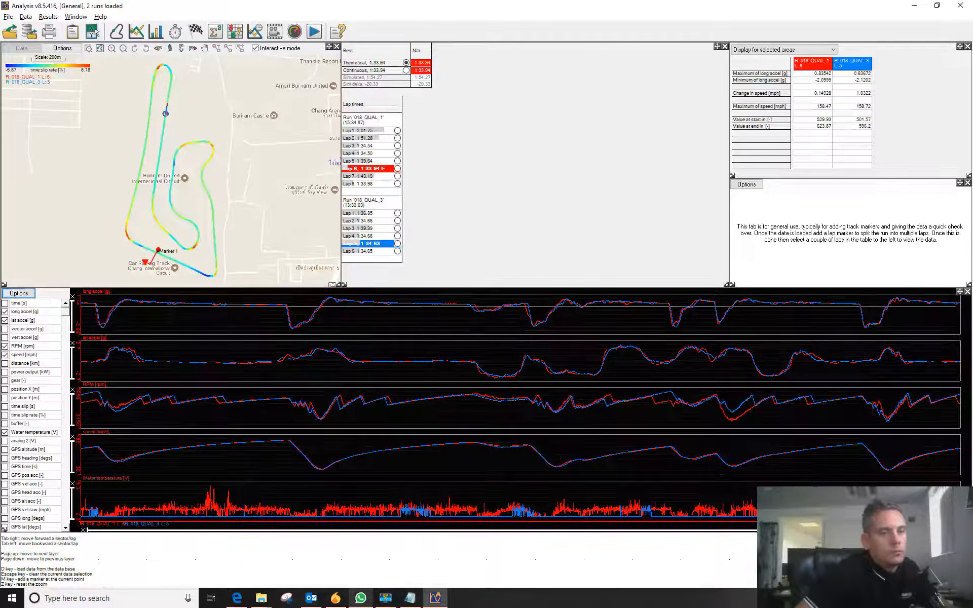
drag(968, 529, 968, 585)
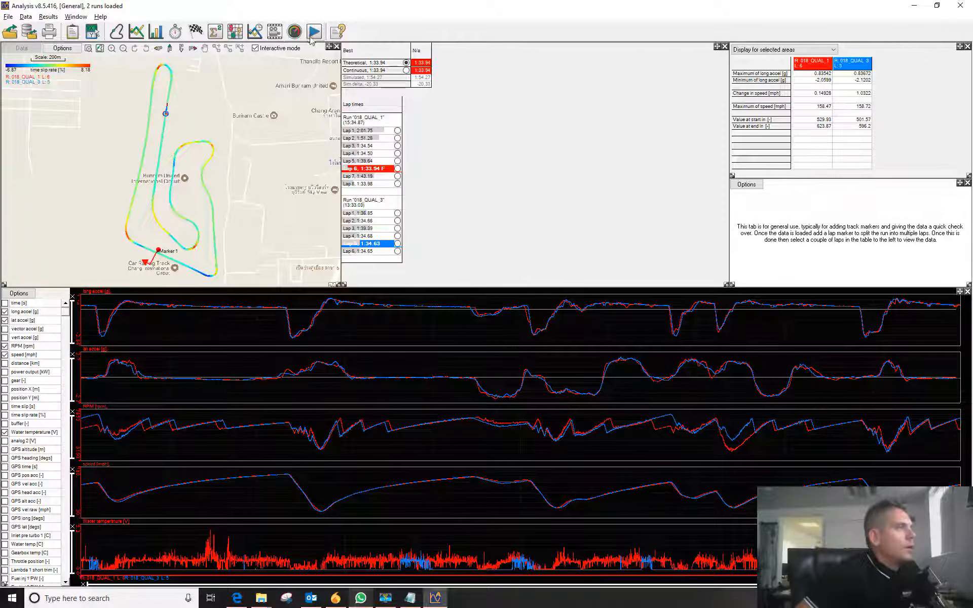
Open the playback controls, enable showing multiple runs, replay both laps on the track map, and close the controls.
drag(309, 102, 648, 129)
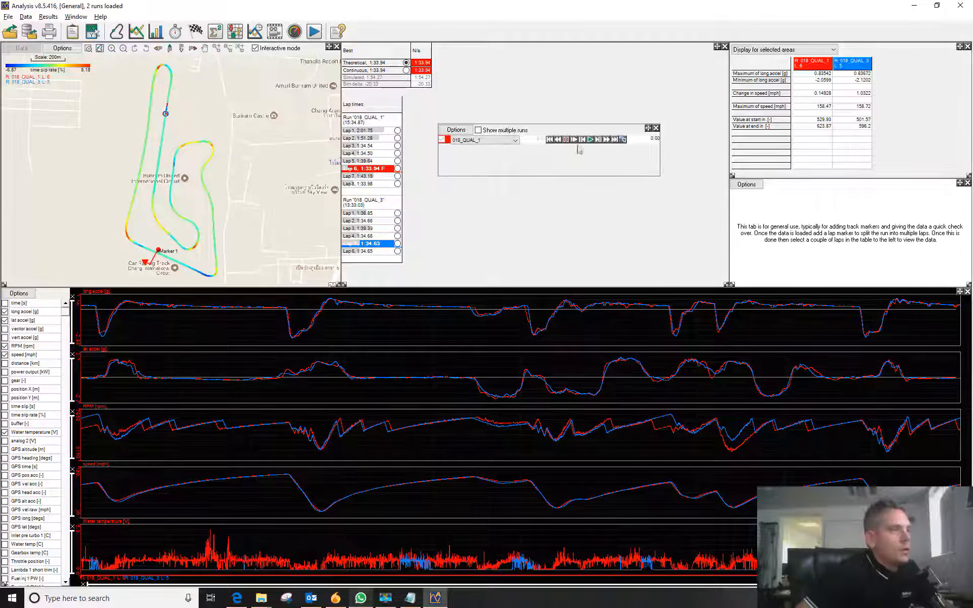
click(481, 130)
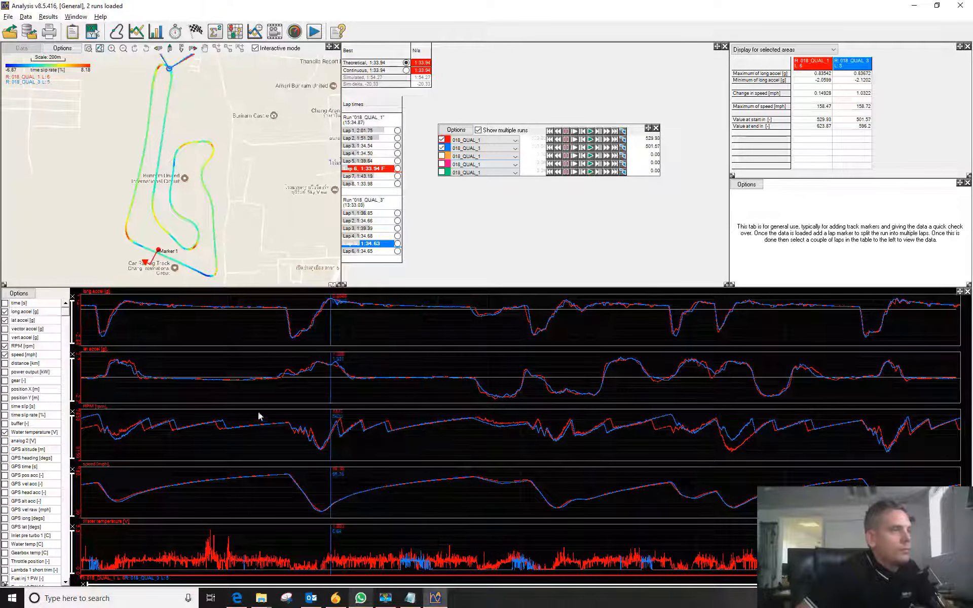
click(598, 142)
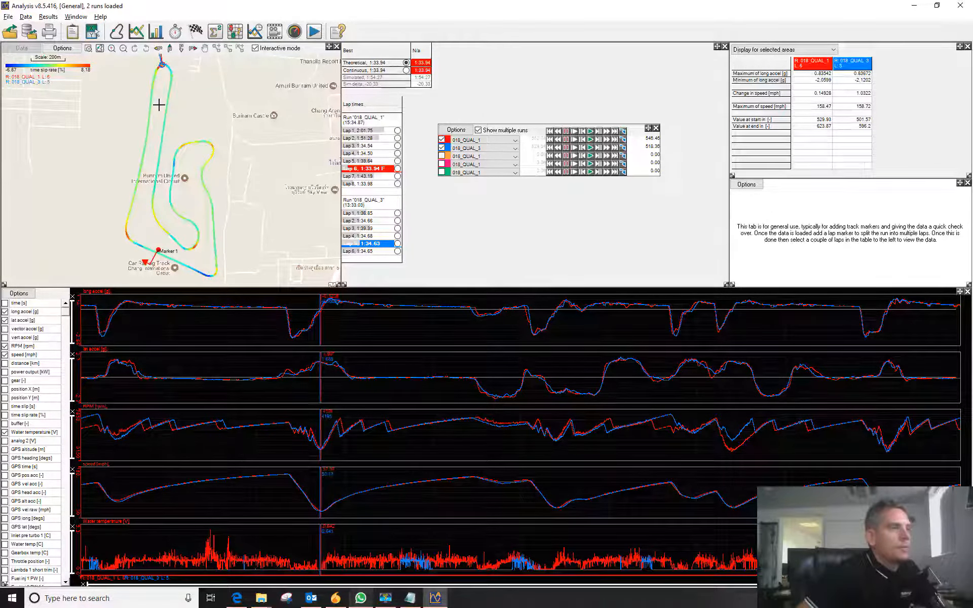
click(655, 128)
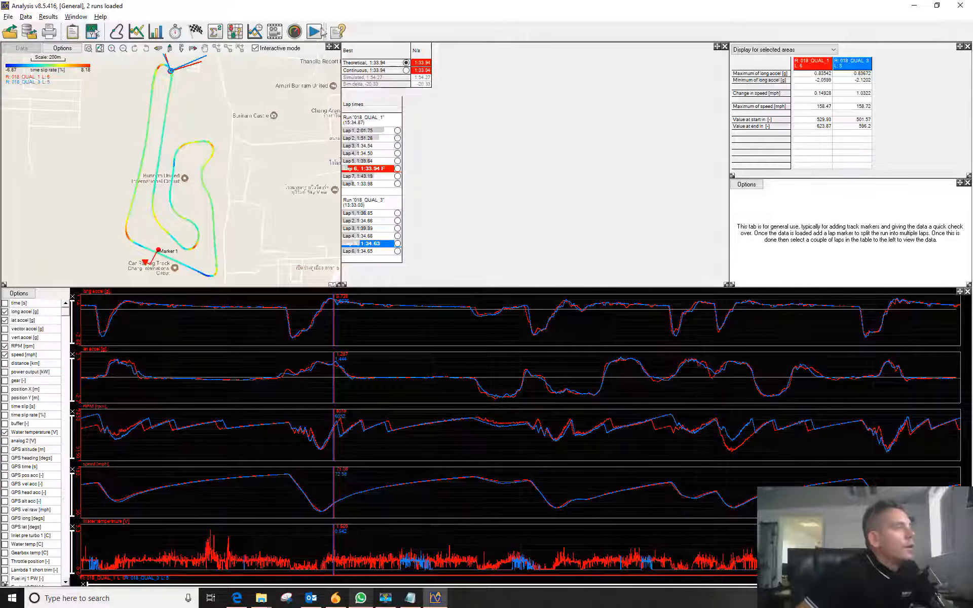
Open the help system, enlarge its window, browse the Hardware contents, and close it.
click(336, 33)
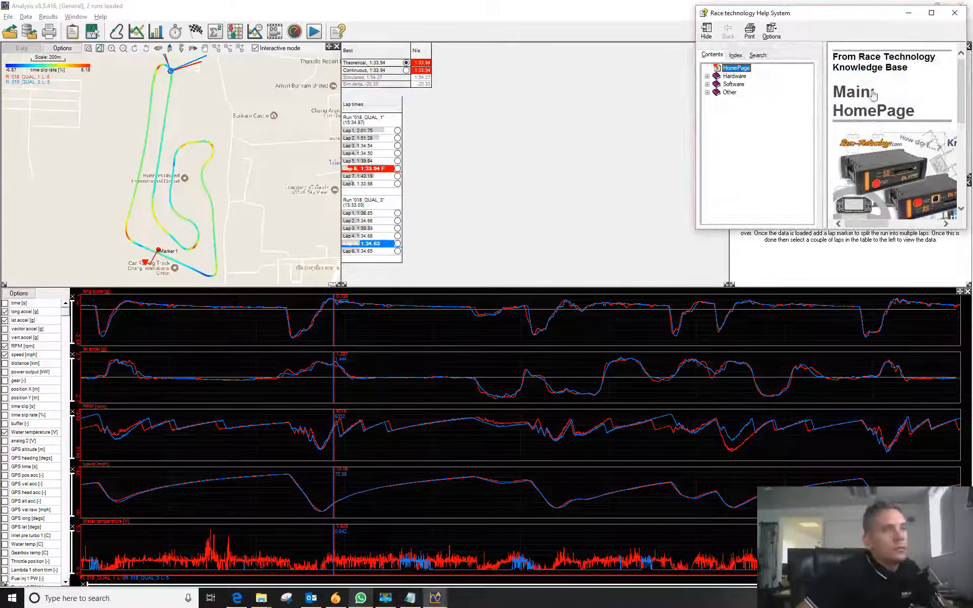
drag(693, 230, 431, 392)
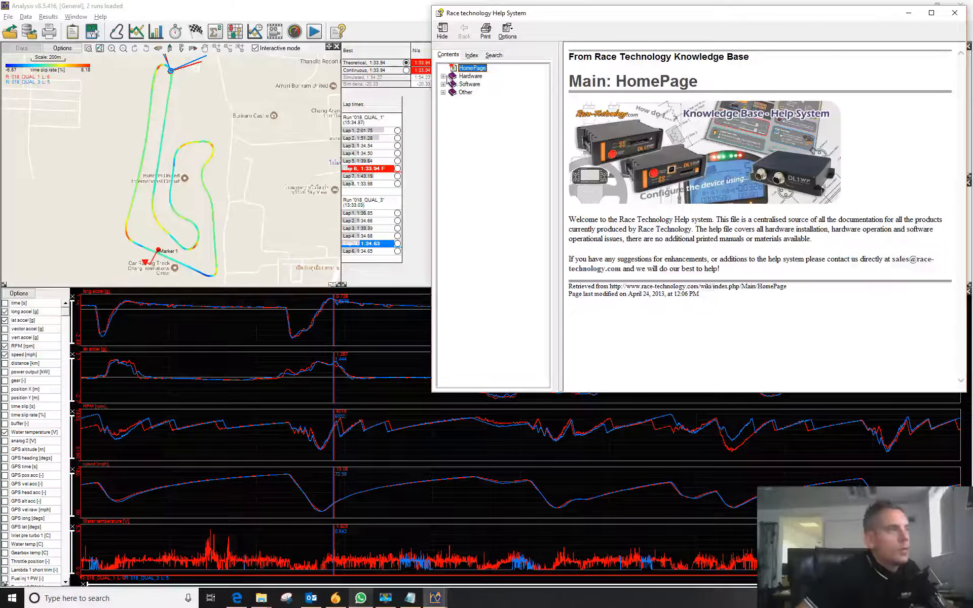
click(443, 76)
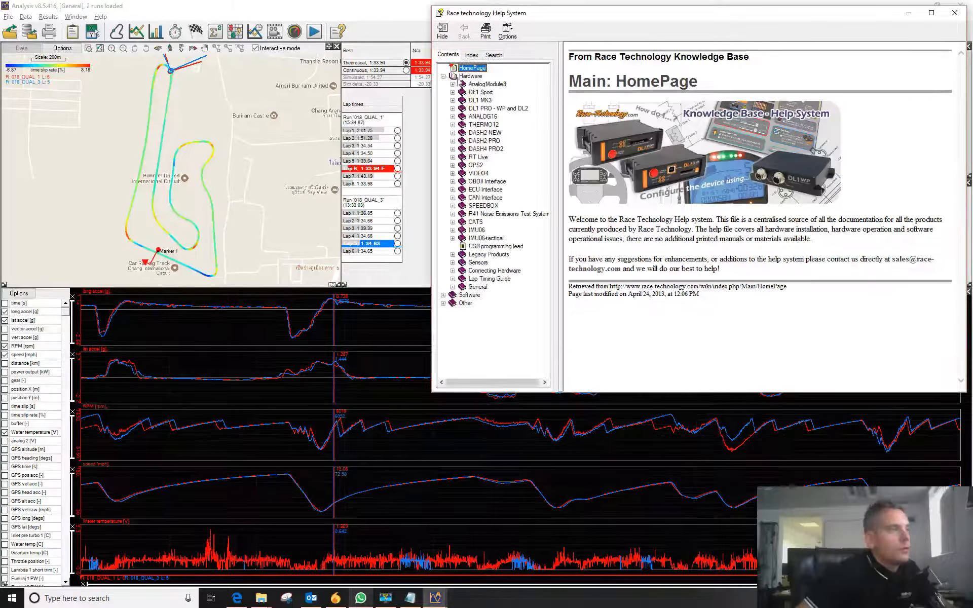
click(954, 13)
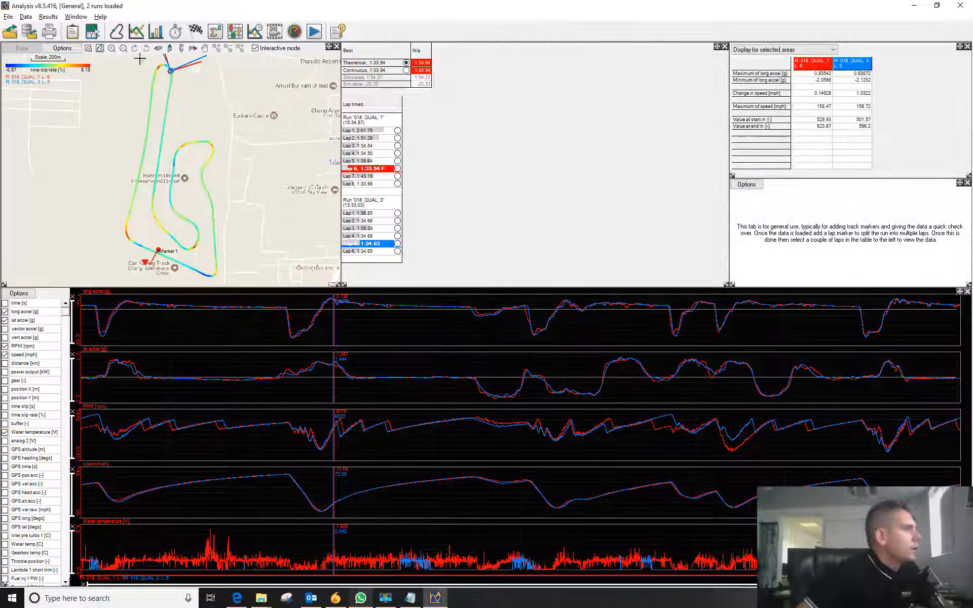
Open the default vehicle options to inspect the unit mounting settings, and cancel without changes.
click(9, 17)
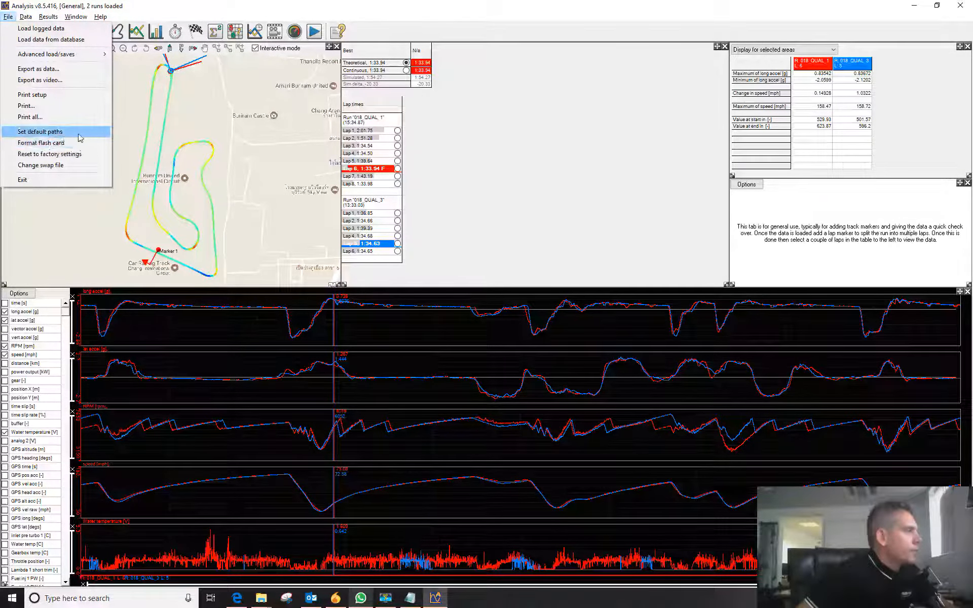
mouse_move(32, 18)
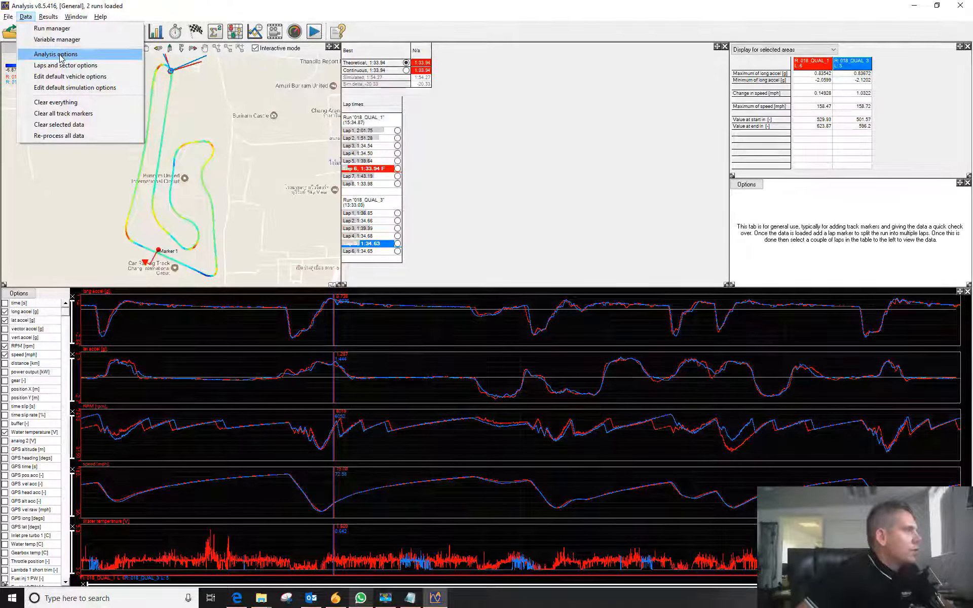
click(74, 77)
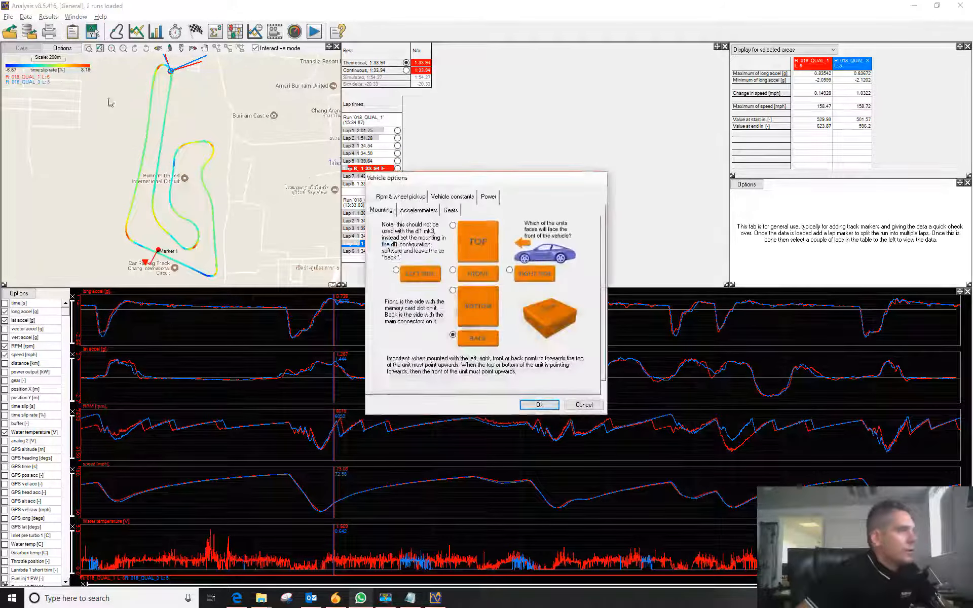
drag(488, 182, 567, 41)
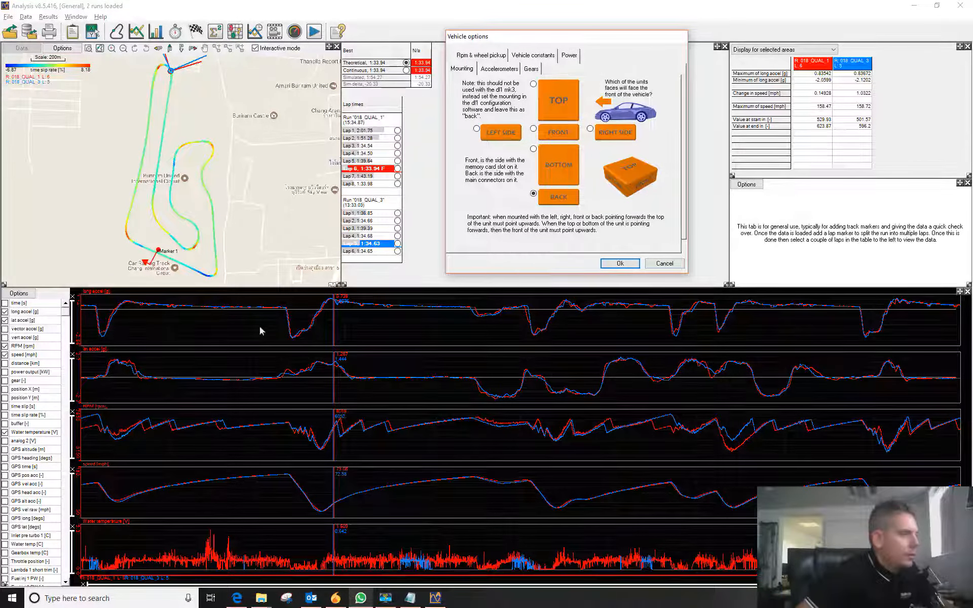
click(656, 264)
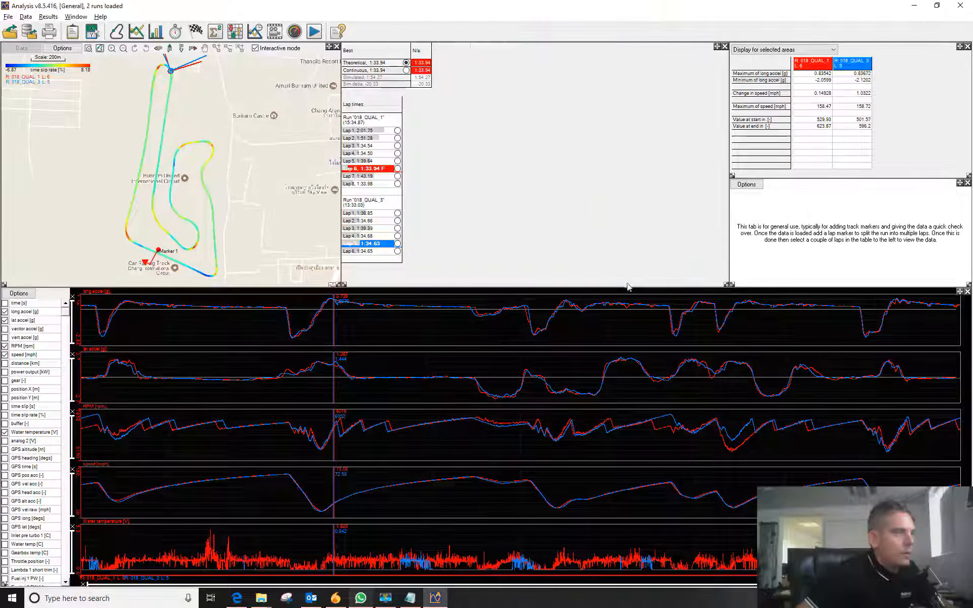
Set the unit mounting in the default vehicle options to Front and reprocess all runs.
click(26, 16)
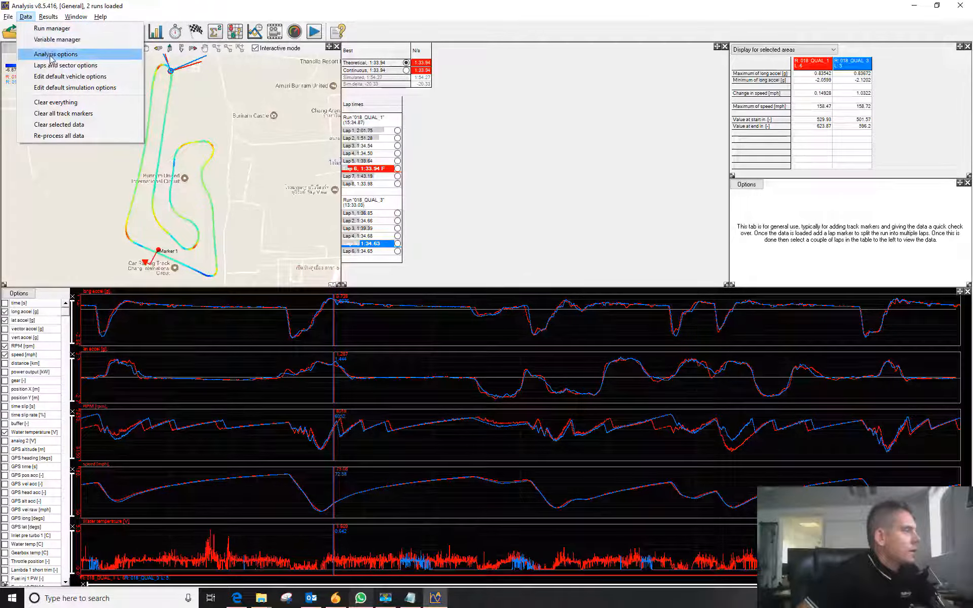
click(56, 76)
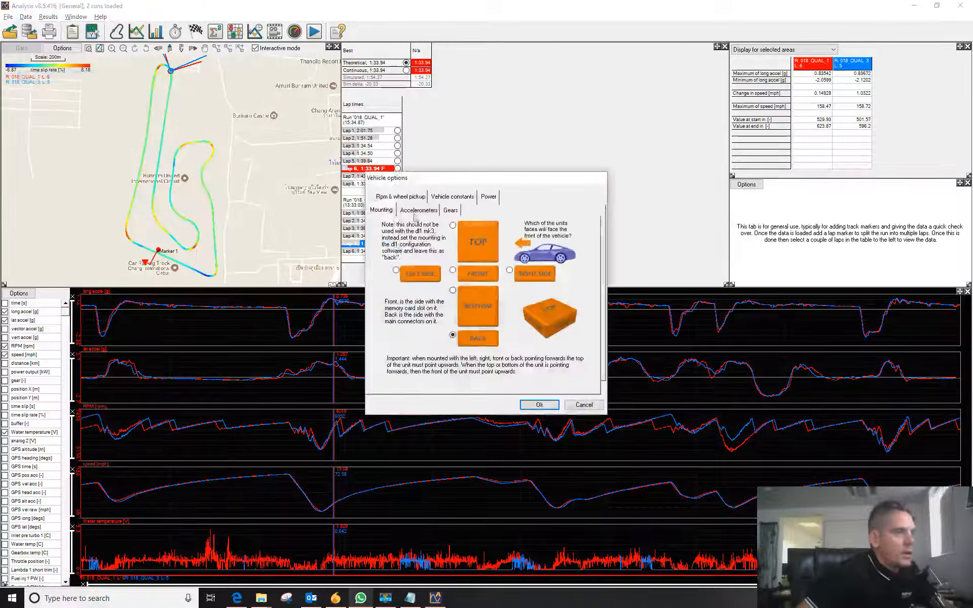
click(453, 270)
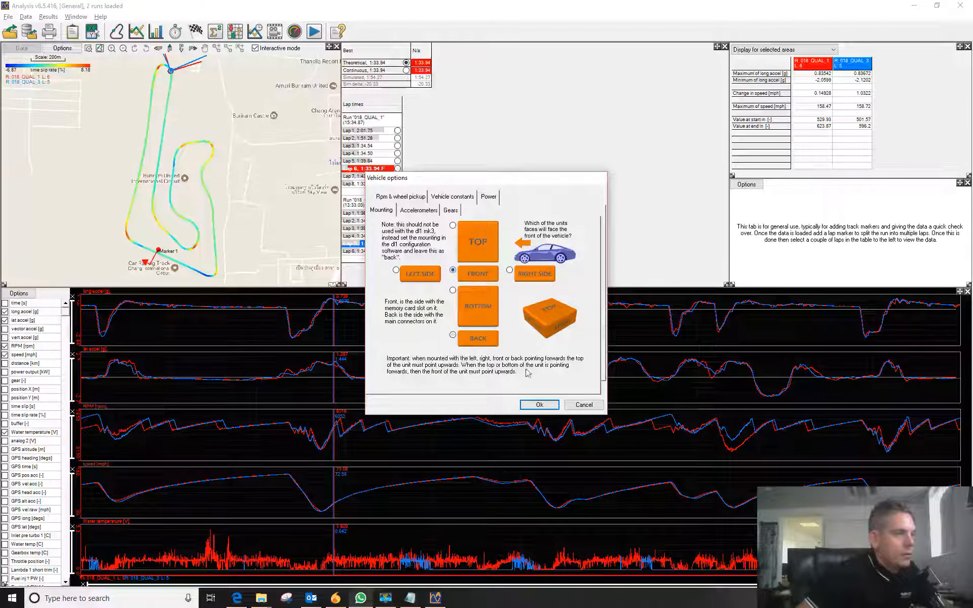
click(549, 407)
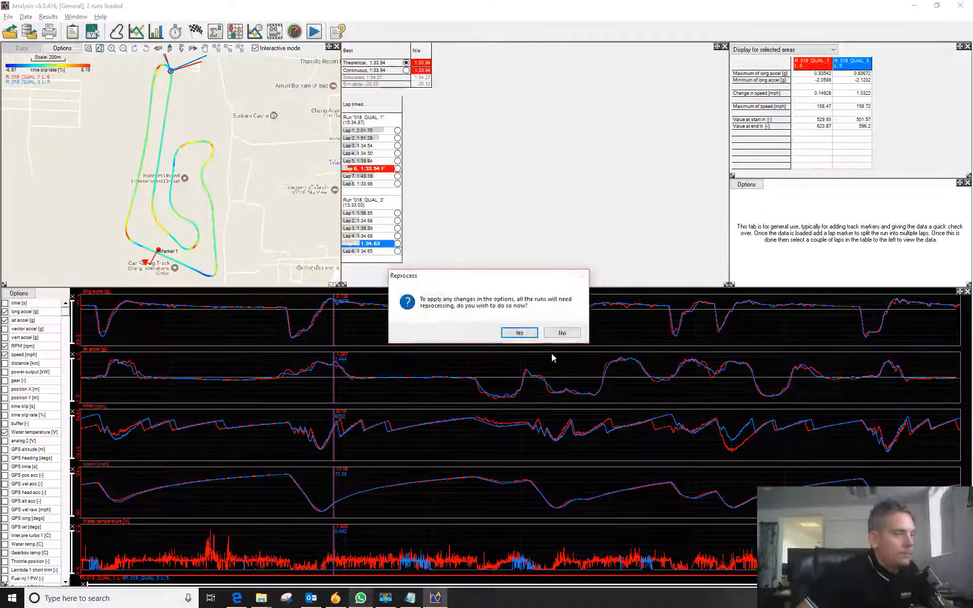
click(517, 333)
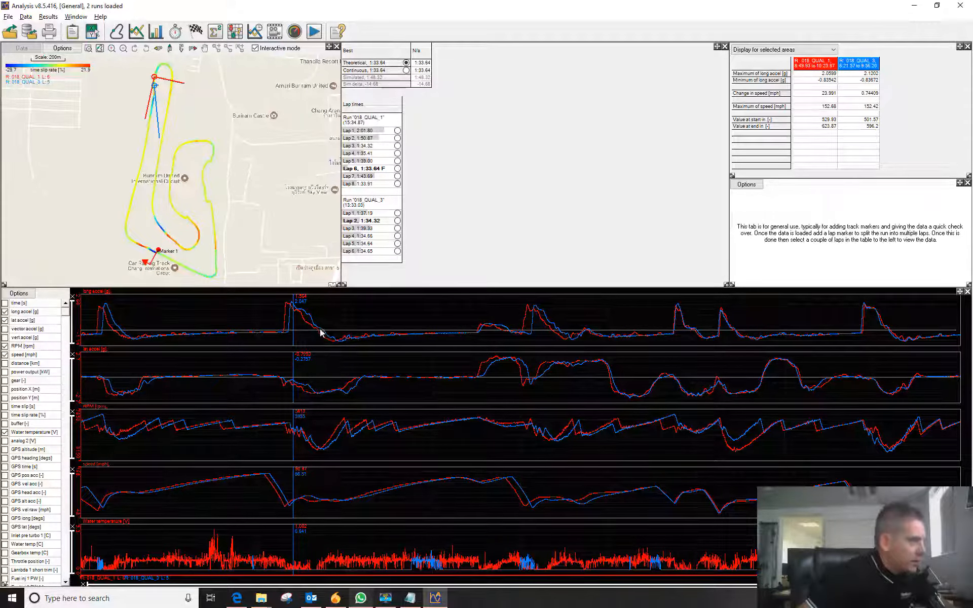
Turn off the downloaded background map and the time slip rate colouring on the track map.
drag(291, 324, 294, 327)
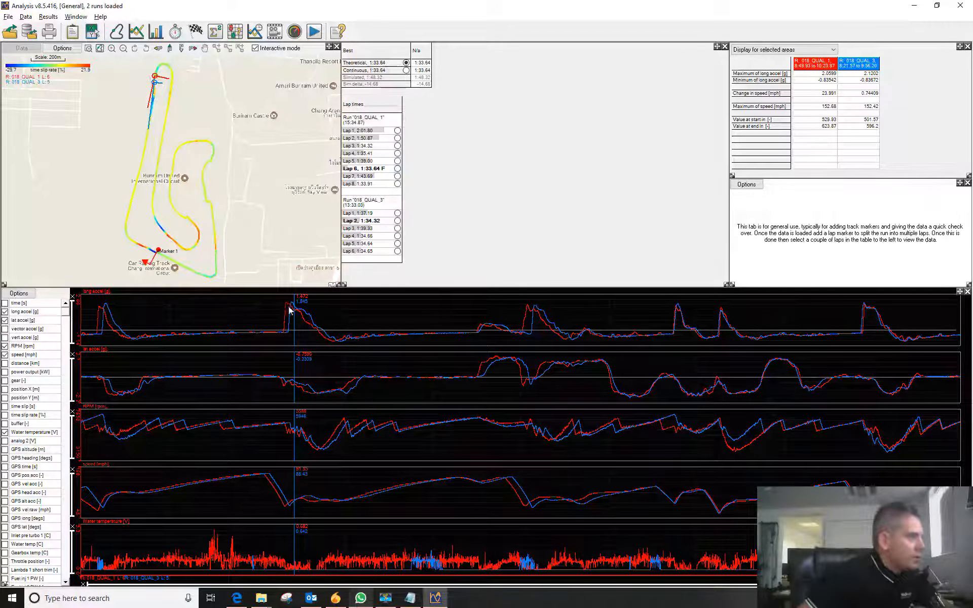
click(89, 49)
drag(133, 60, 157, 203)
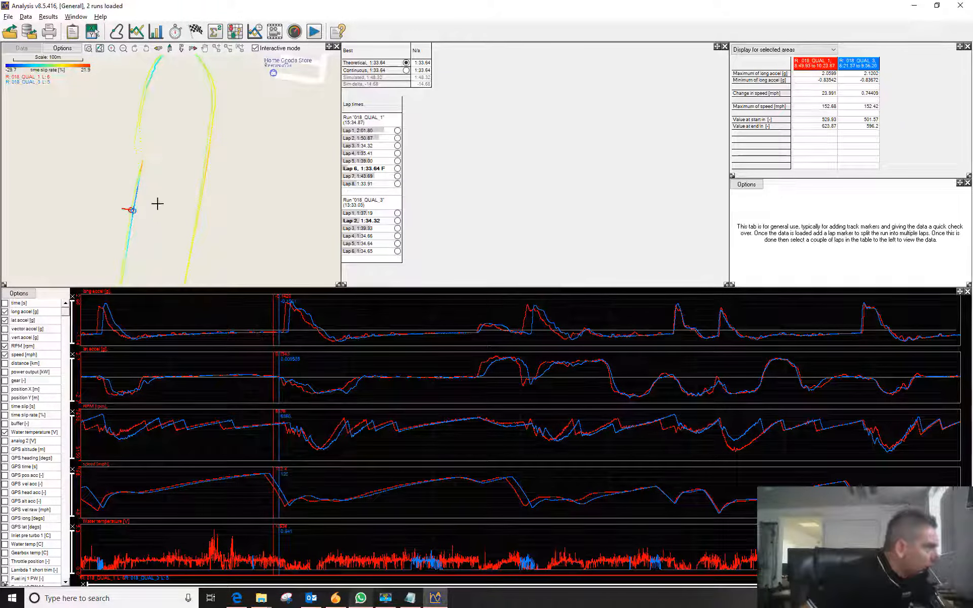
click(61, 48)
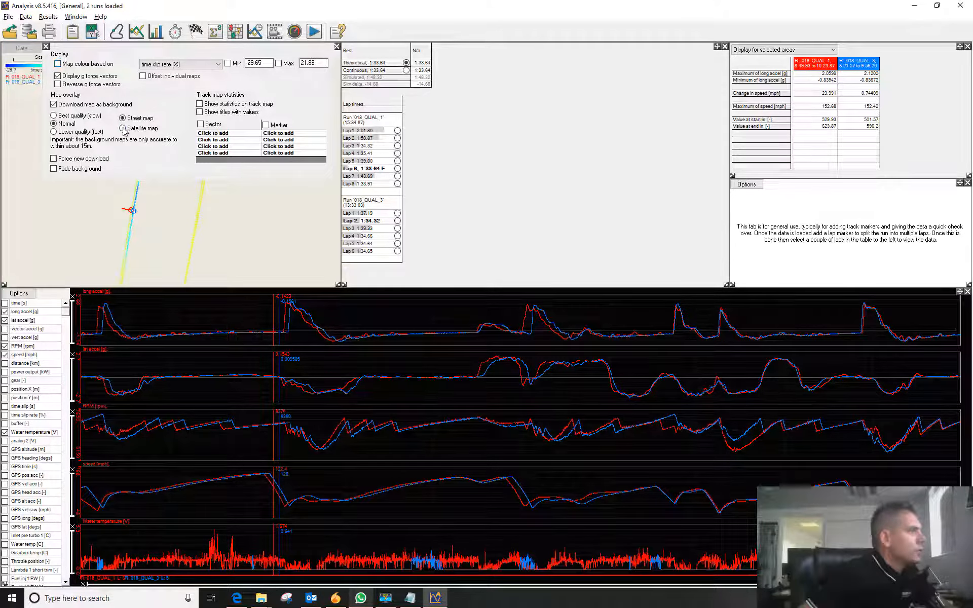
click(67, 104)
click(61, 48)
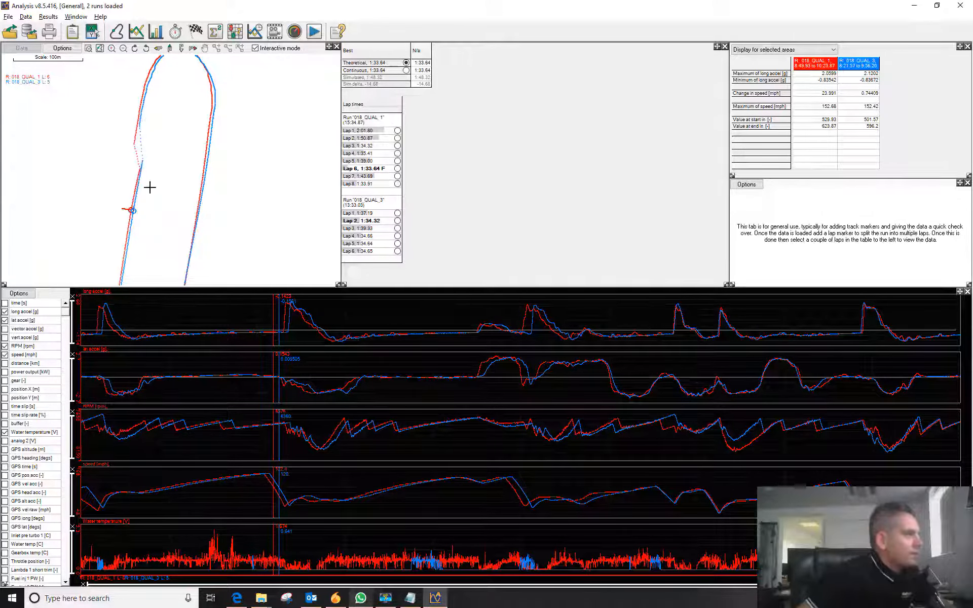
Step the graph cursor through the hairpin braking zone and compare the run traces against the full track map.
click(277, 338)
mouse_move(277, 338)
mouse_down()
mouse_move(297, 332)
mouse_move(283, 324)
mouse_up()
click(305, 326)
click(100, 49)
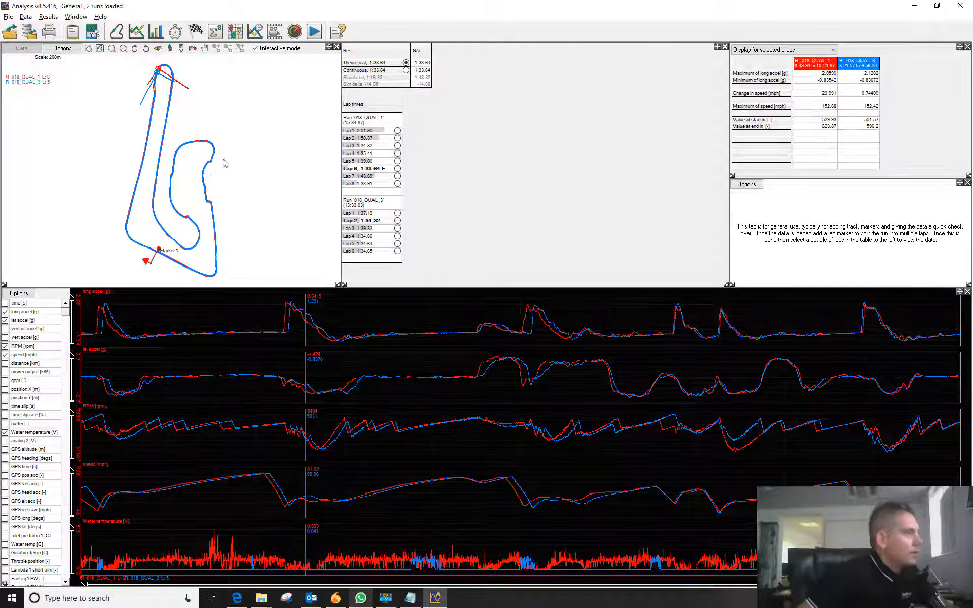
Place the cursor at several corners on the track map and speed graph to compare the two runs' traces.
click(205, 178)
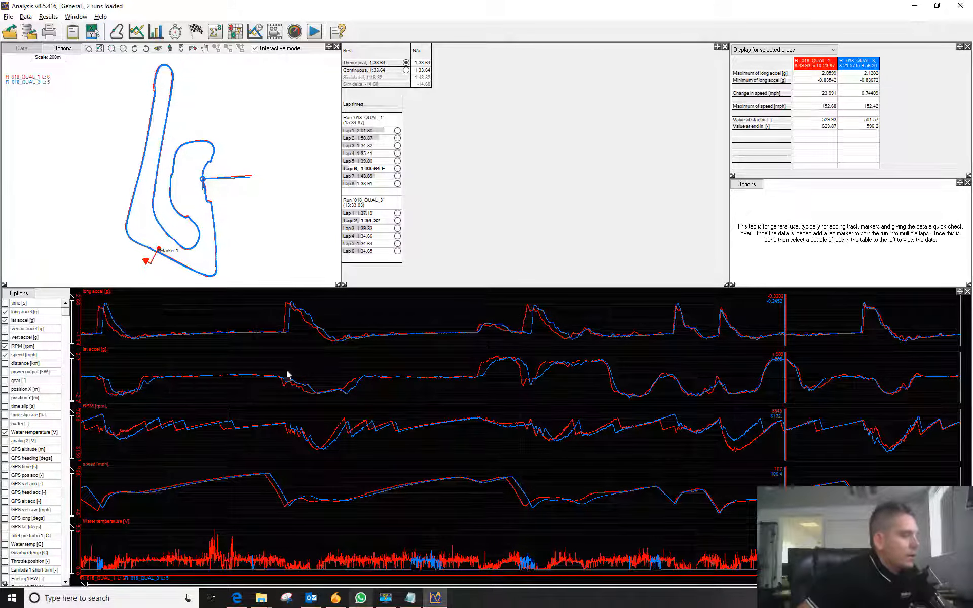
drag(246, 507, 291, 516)
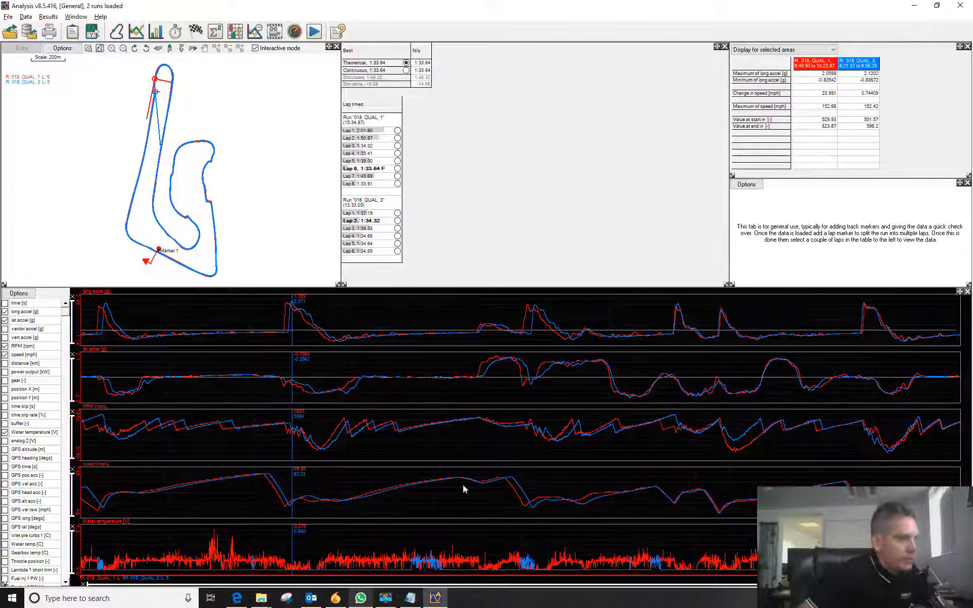
click(521, 494)
mouse_move(524, 493)
mouse_down()
mouse_move(545, 504)
mouse_move(518, 496)
mouse_move(527, 495)
mouse_up()
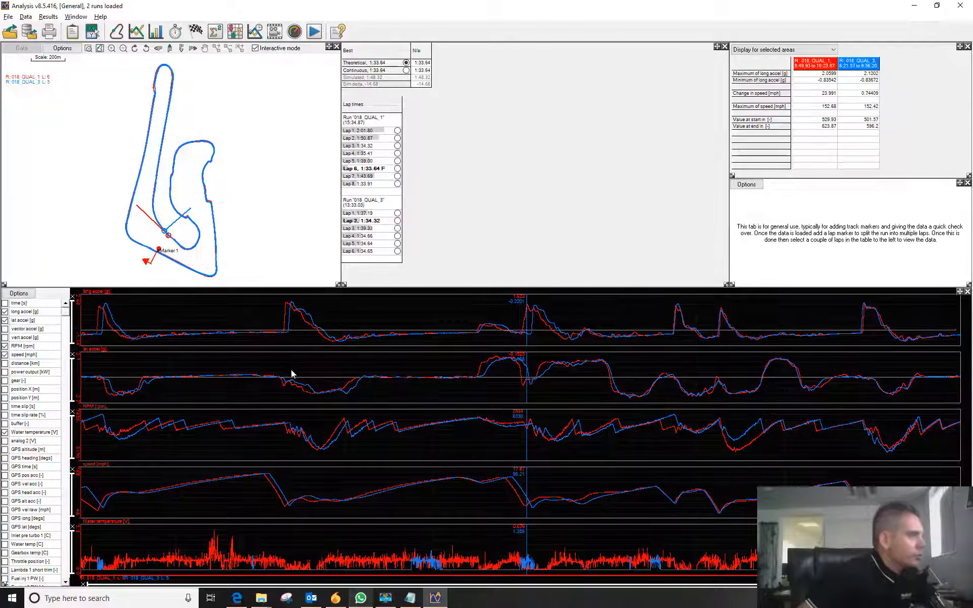
Set the unit mounting in the default vehicle options to Back and reprocess all runs.
click(25, 16)
click(53, 76)
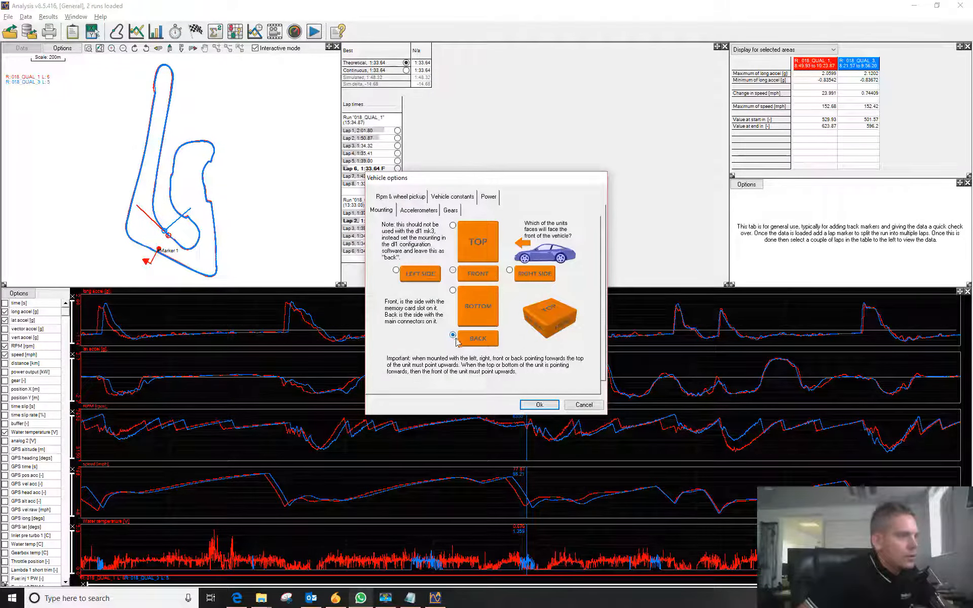
click(539, 405)
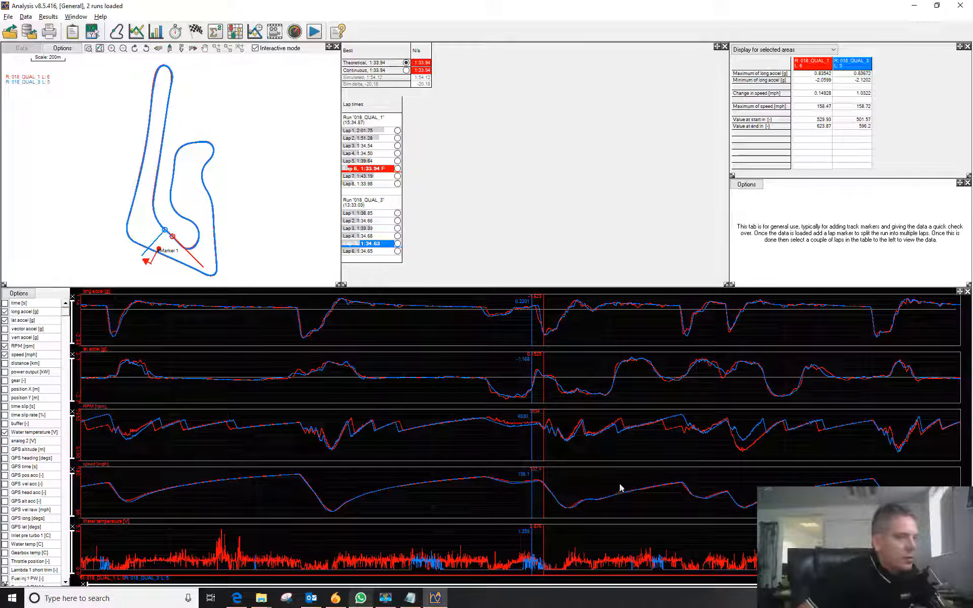
Switch to the Grip and Power layer to view its grip and power track maps.
click(27, 17)
mouse_move(46, 20)
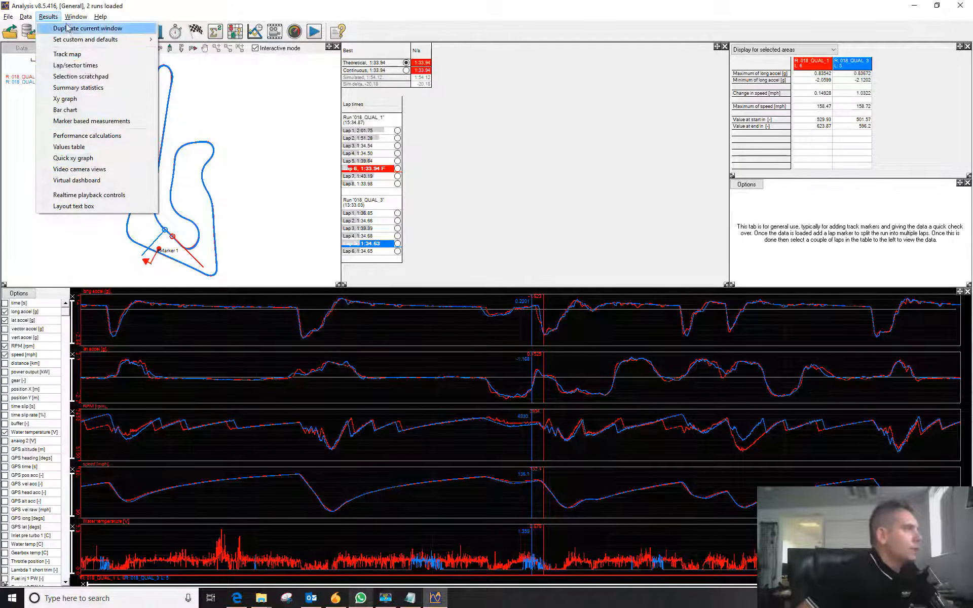
mouse_move(67, 21)
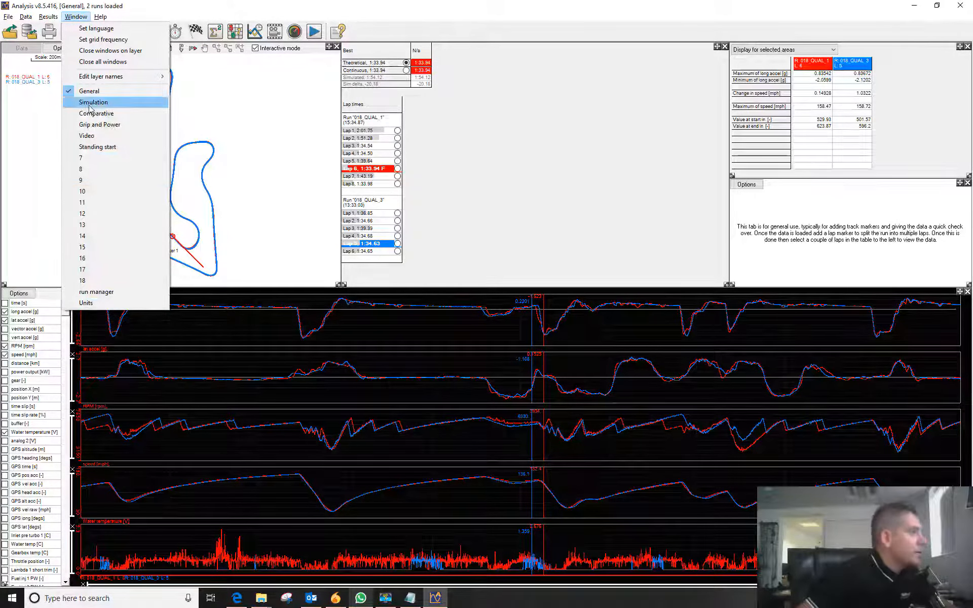
click(104, 125)
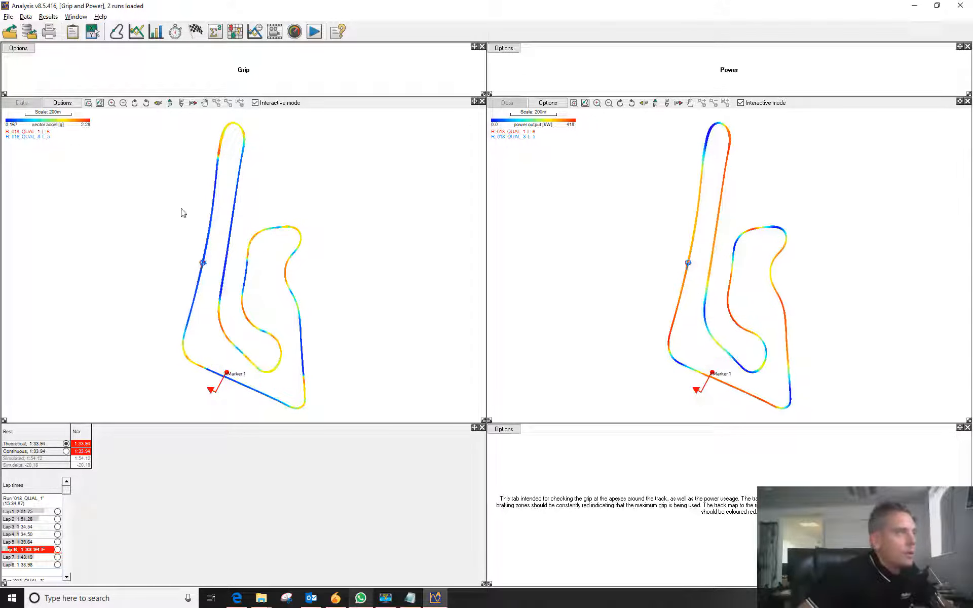
Check the cursor position on the grip and power track maps and return to the General layer.
click(76, 17)
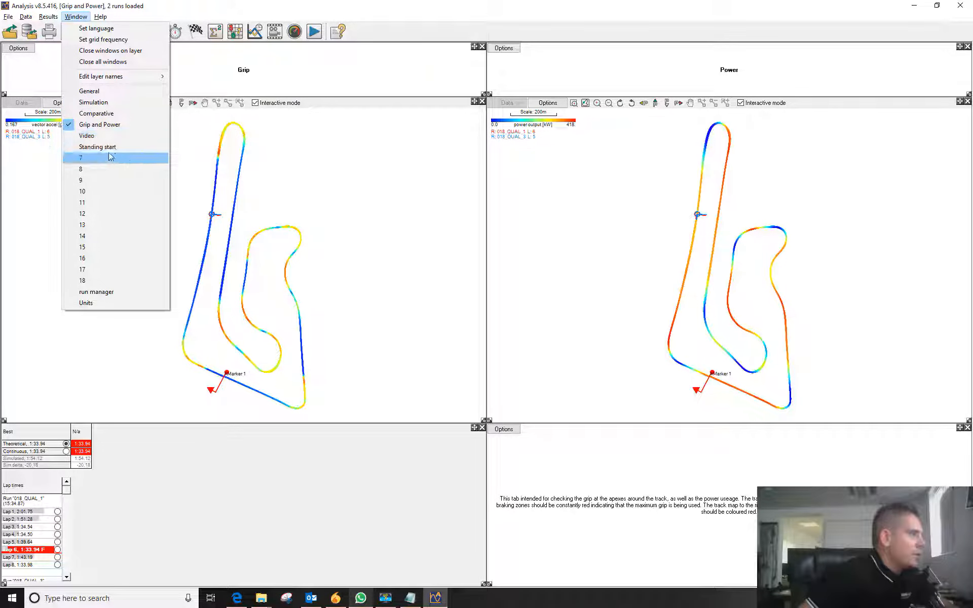
click(197, 145)
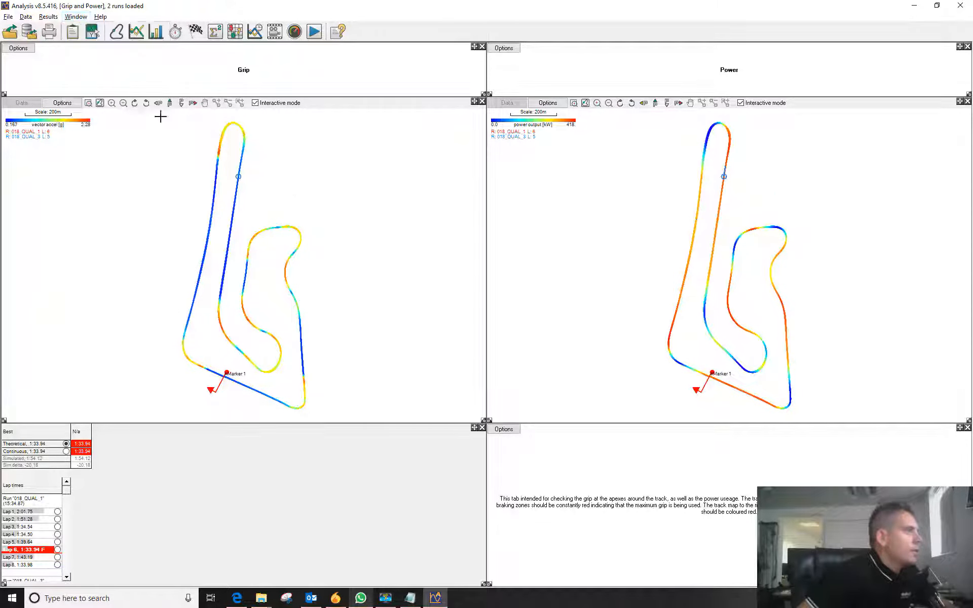
click(101, 17)
click(101, 19)
click(101, 19)
click(336, 139)
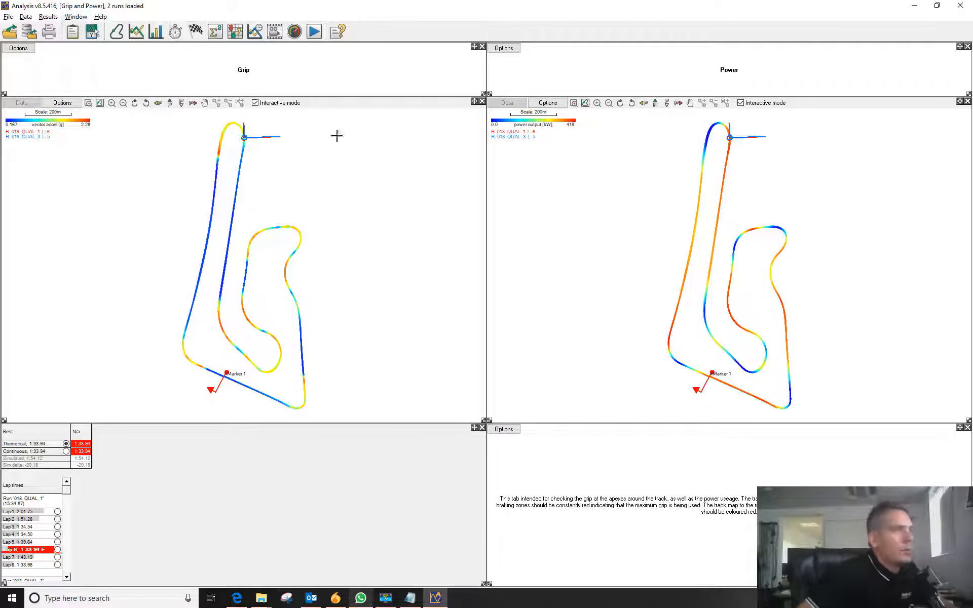
click(75, 17)
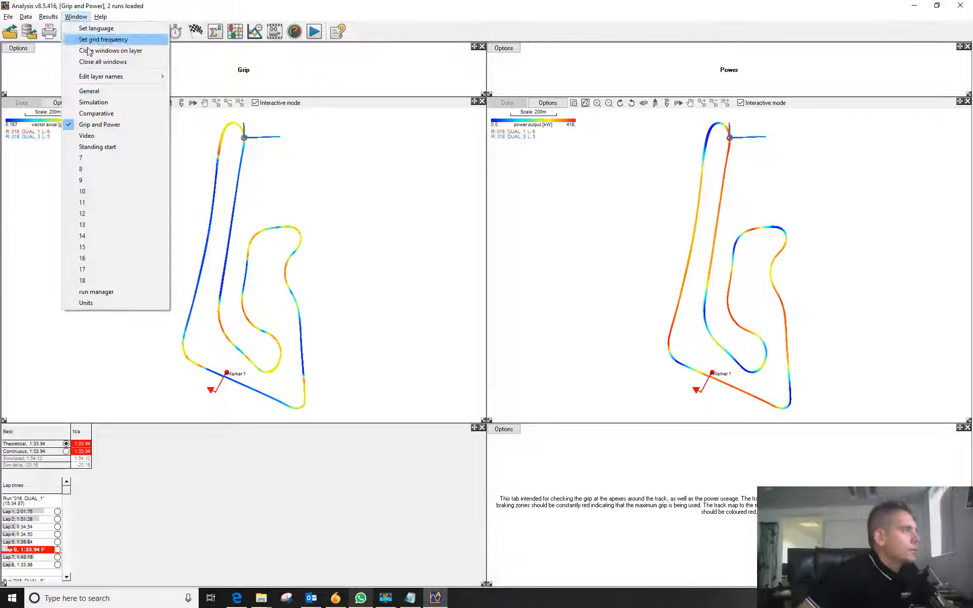
click(88, 91)
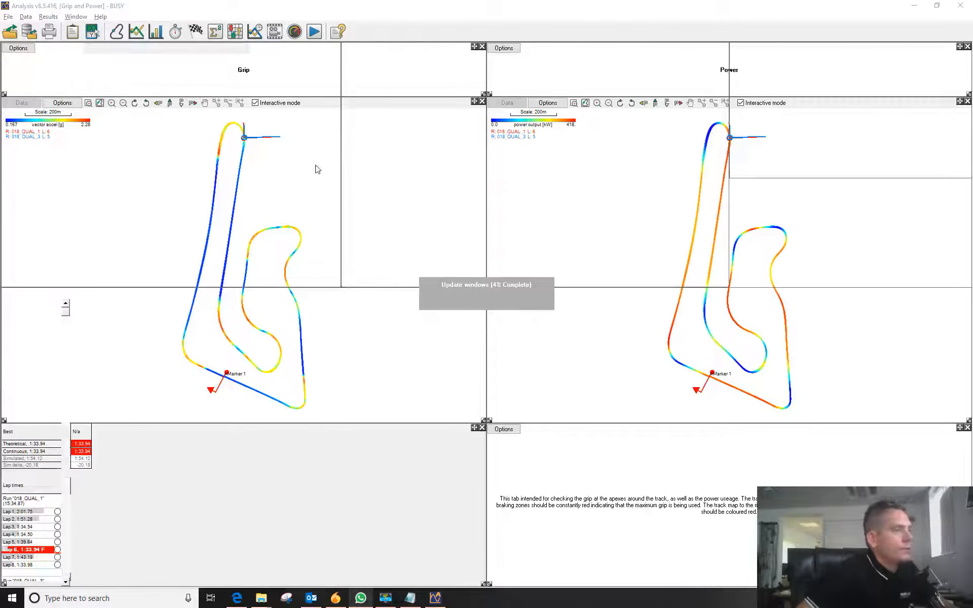
Switch to the Notepad checklist, append "- Done" to item 3 about the analysis features, and minimise the notes.
key(alt+Tab)
key(alt+Tab)
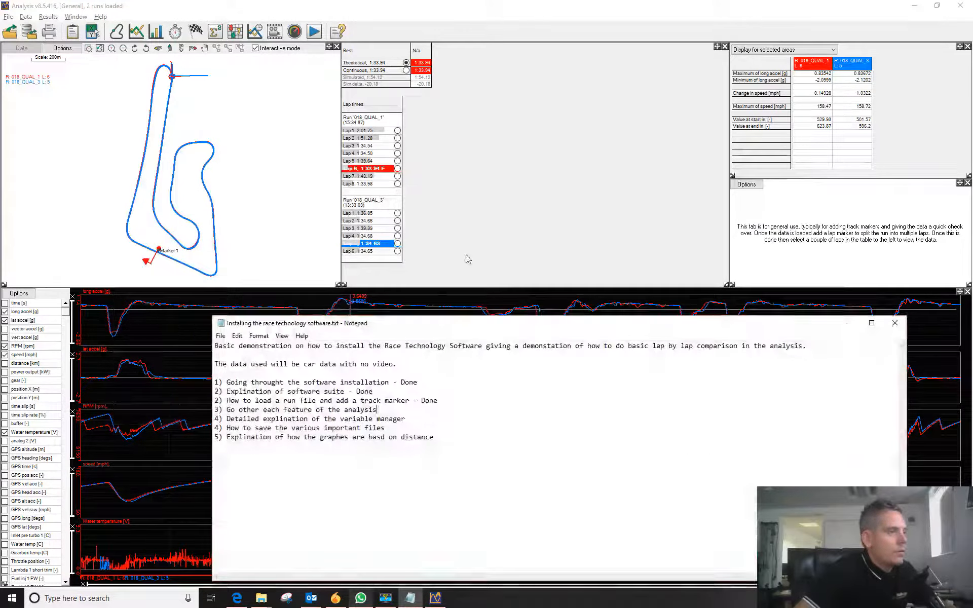
text(- Done)
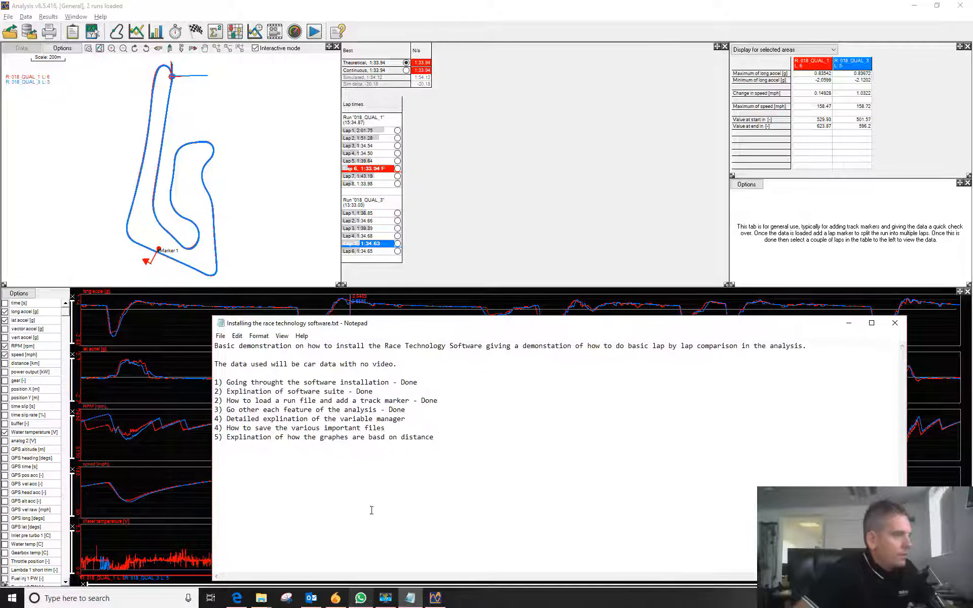
click(848, 324)
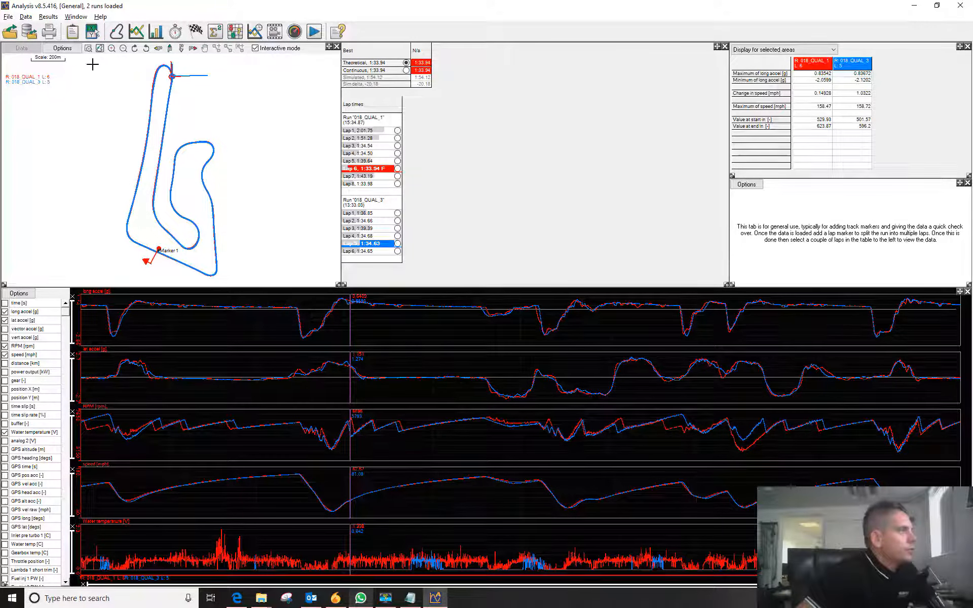
Open the variable manager window, place it over the lap times area and make it narrower.
click(94, 38)
drag(422, 104, 791, 49)
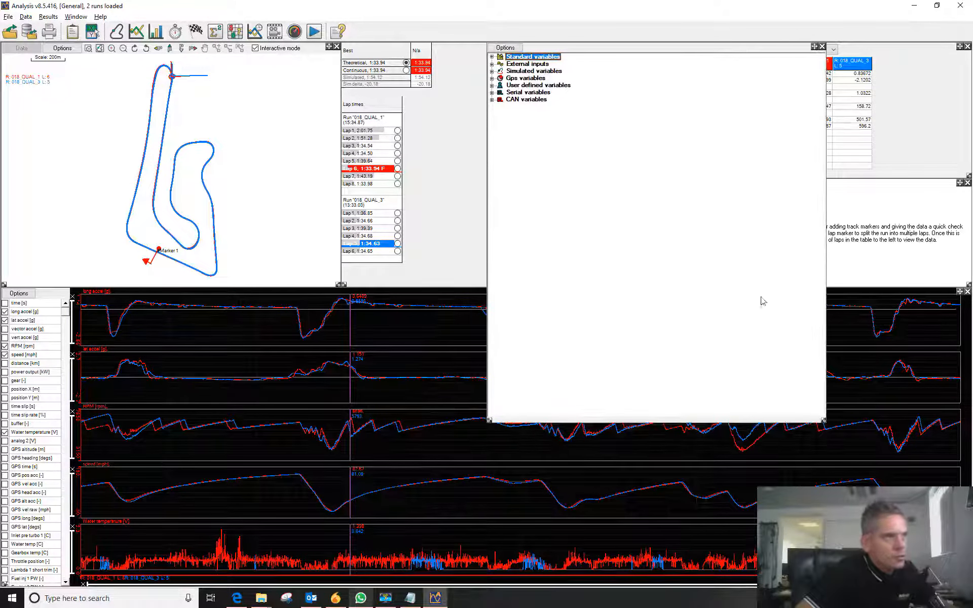
drag(825, 422, 679, 421)
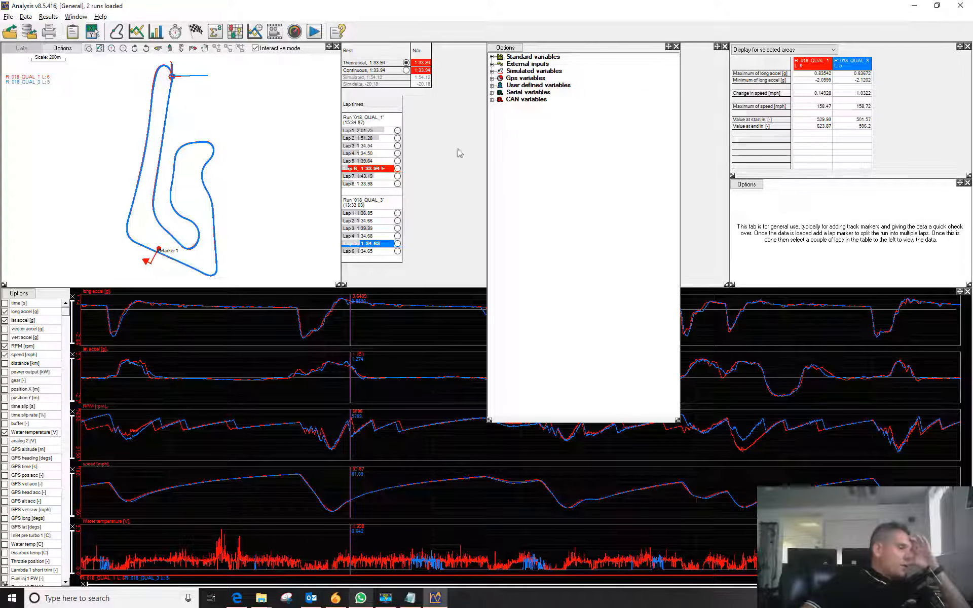
Set the variable manager to show only variables with data, commonly used derived variables and the first 5 user variables.
click(186, 398)
scroll(63, 568, down, 8)
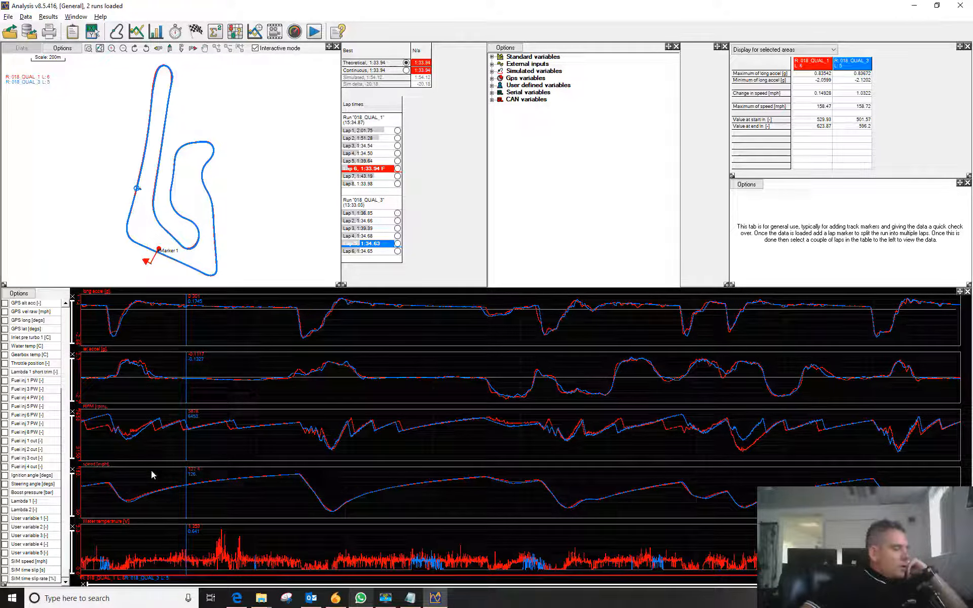
click(572, 151)
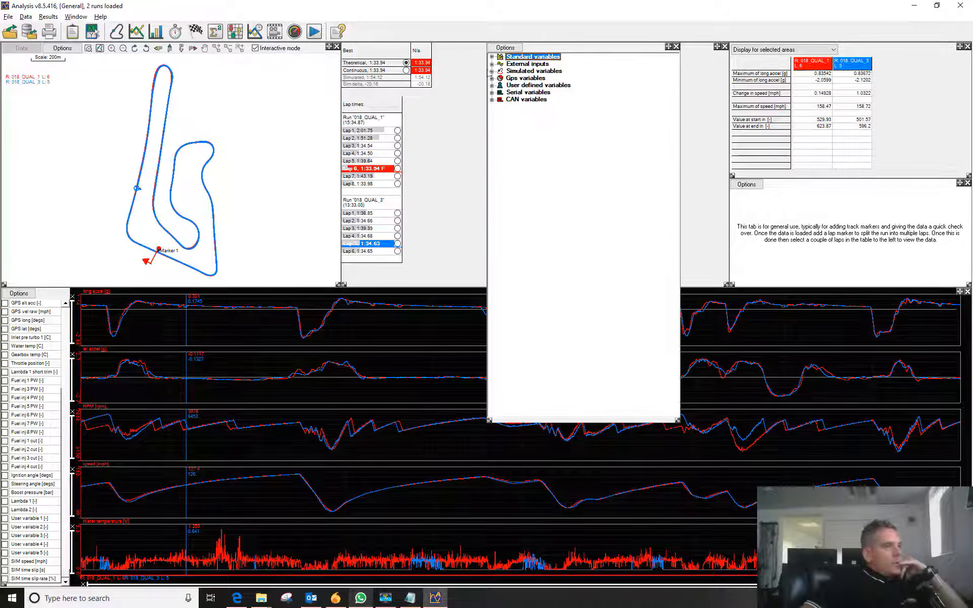
click(505, 48)
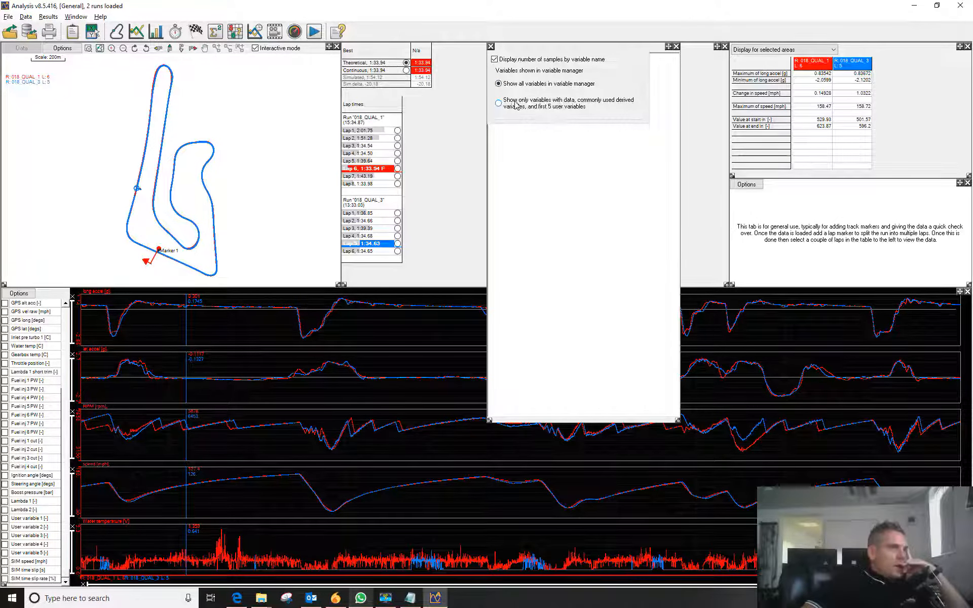
click(498, 103)
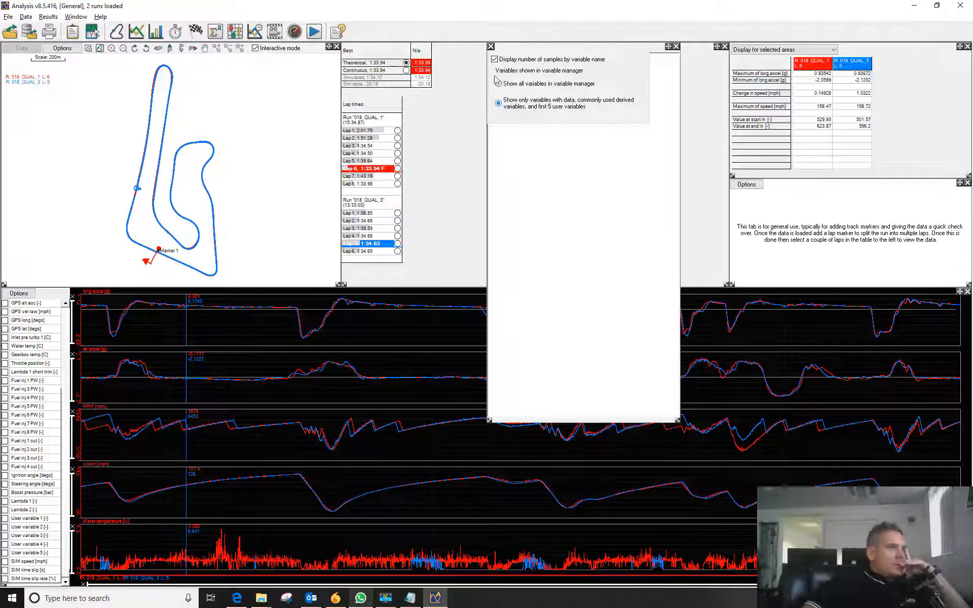
click(490, 47)
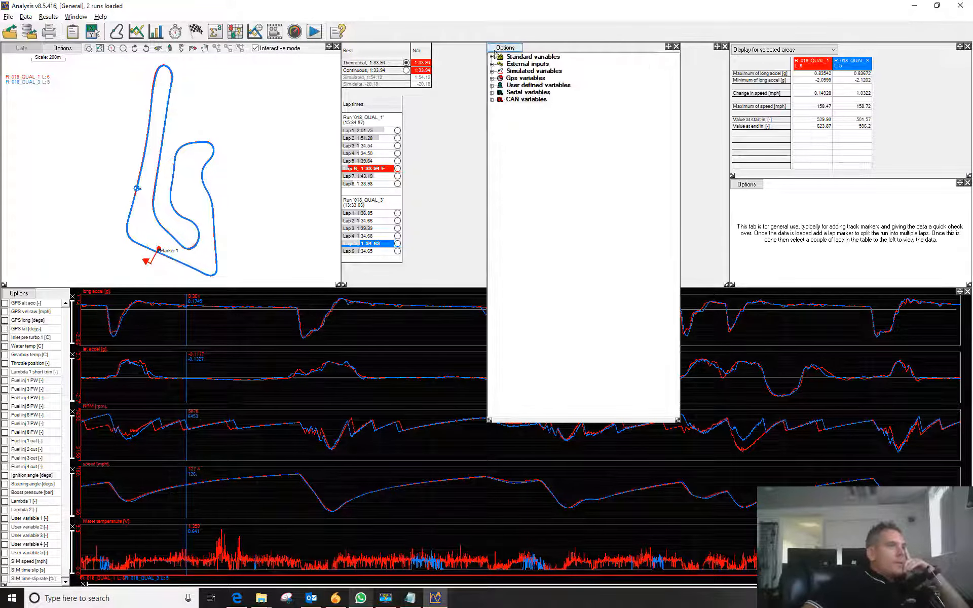
Expand the Serial variables group in the variable manager and look into the Fuel inj 5 PW entry.
click(492, 93)
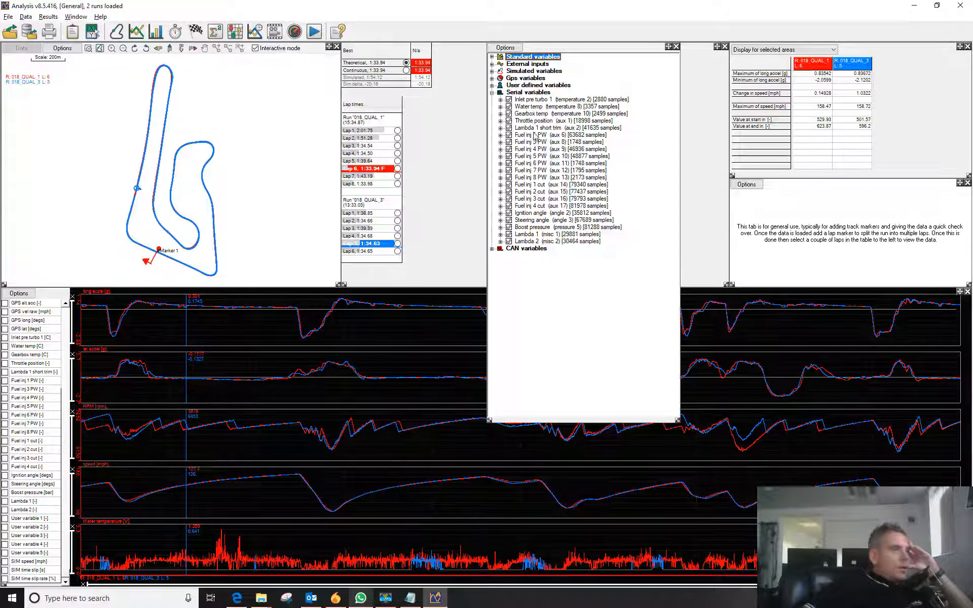
click(501, 157)
click(501, 157)
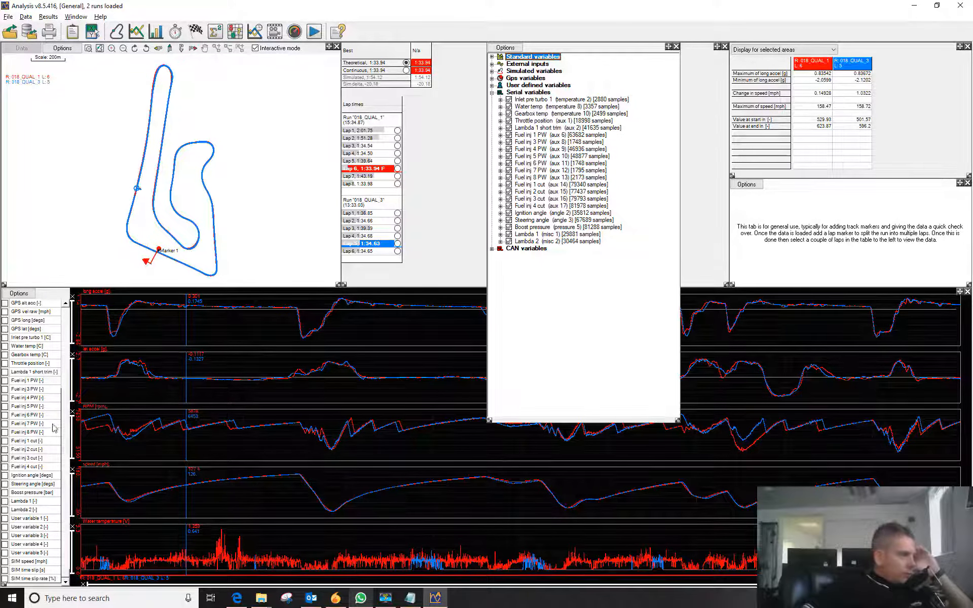
Add the Fuel inj 5 PW trace to the graph and place the cursor on it after the first peak.
click(3, 416)
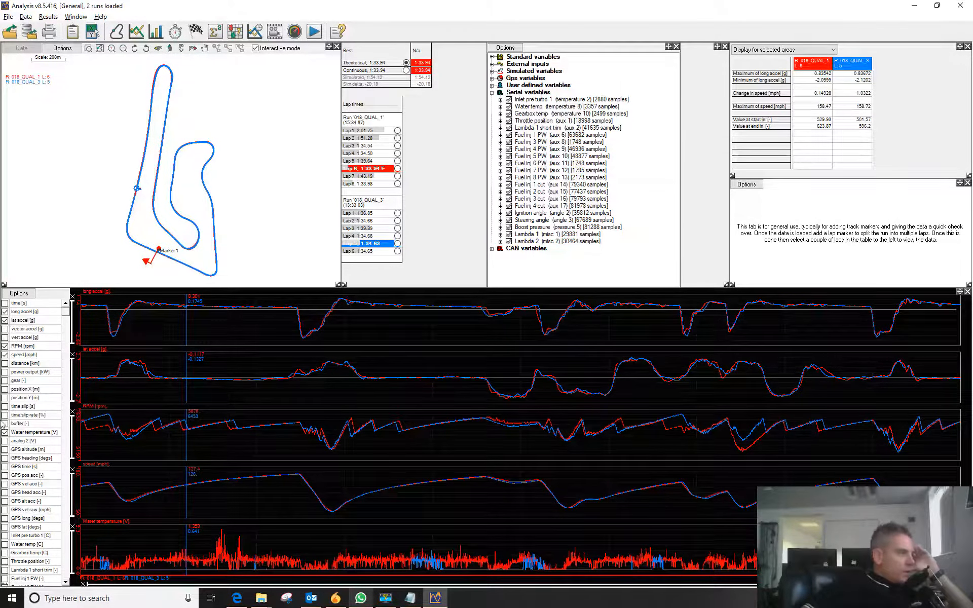
scroll(55, 515, down, 8)
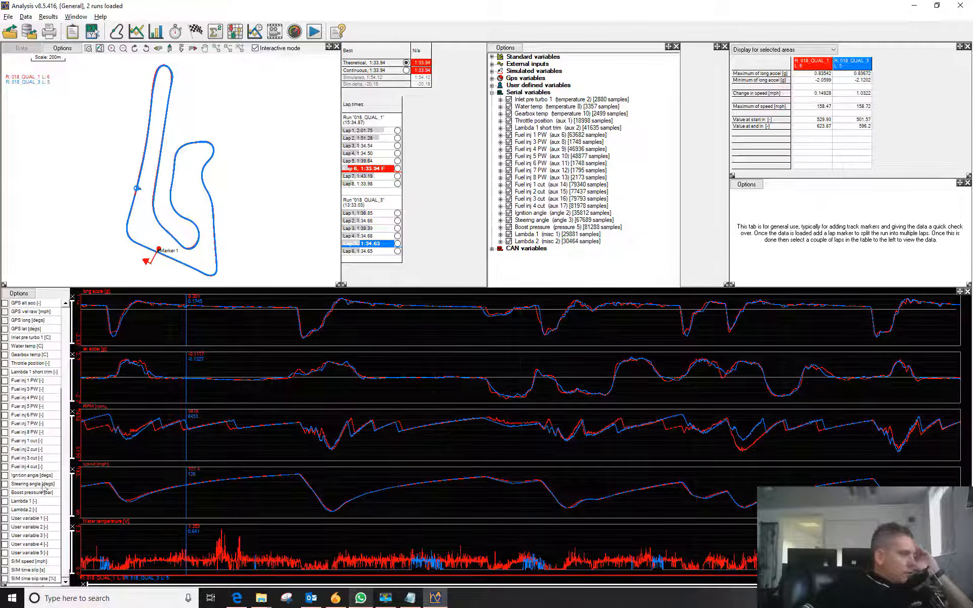
click(4, 407)
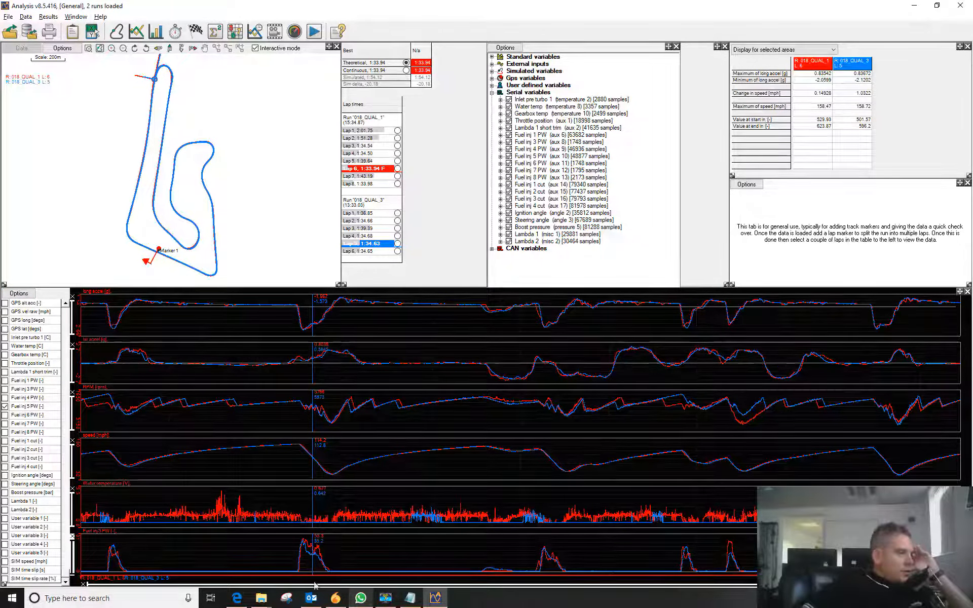
click(168, 549)
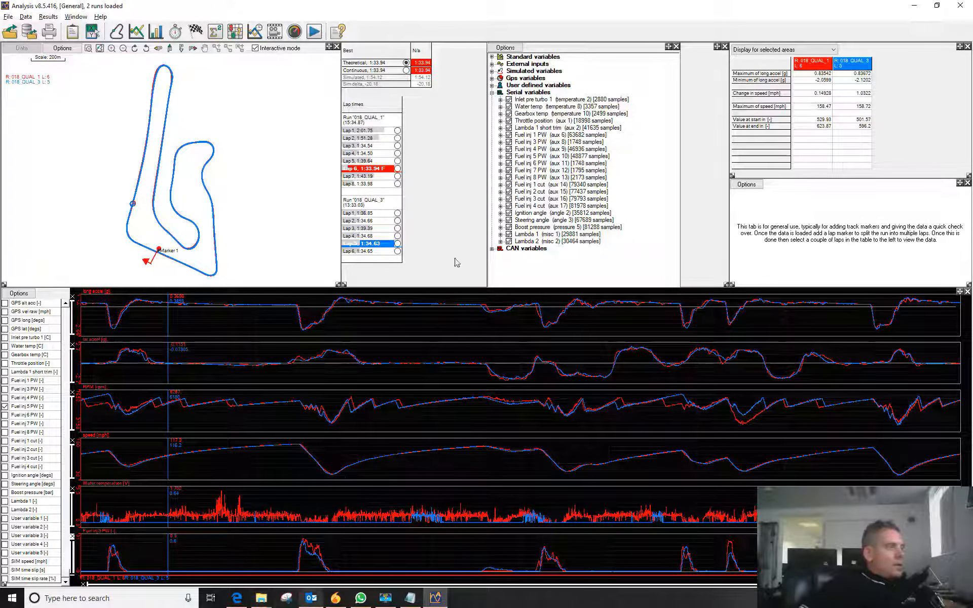
Open the Race Technology help system and reposition and resize its window to be narrower and taller.
click(100, 17)
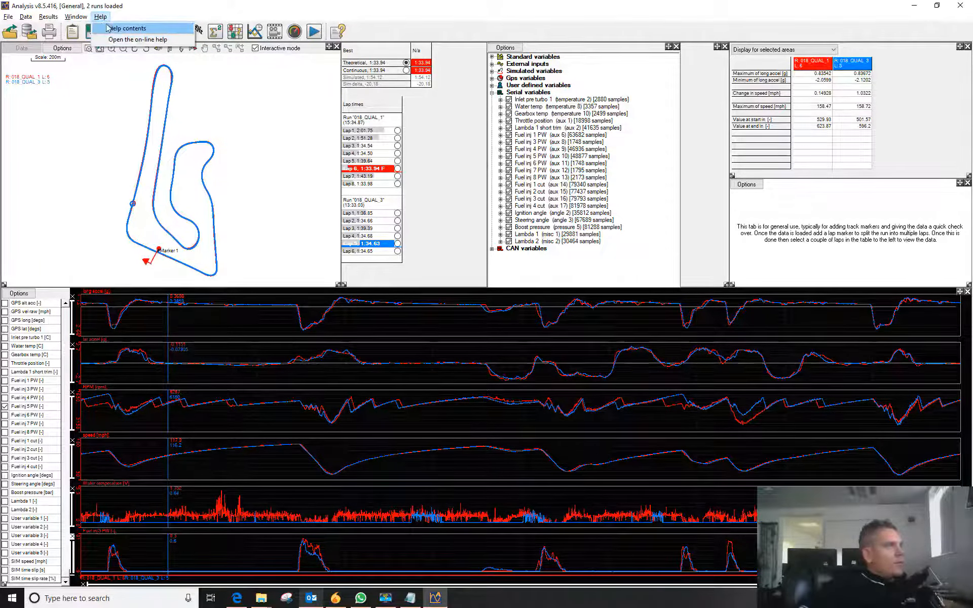
click(336, 32)
drag(755, 14, 383, 14)
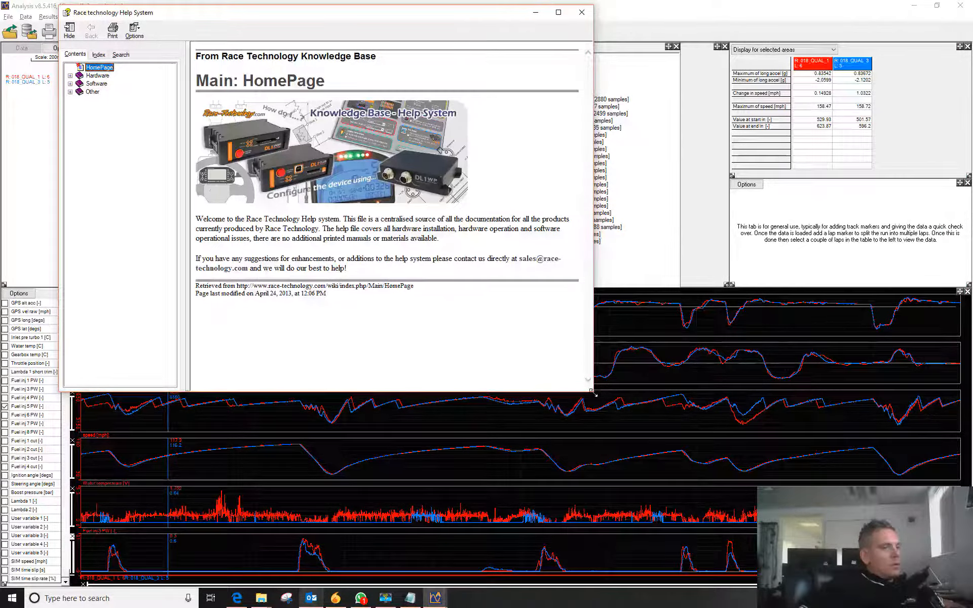
drag(592, 392, 452, 488)
Expand the Hardware section's ECU Interface topics, widen the contents list and browse the supported ECUs.
click(69, 76)
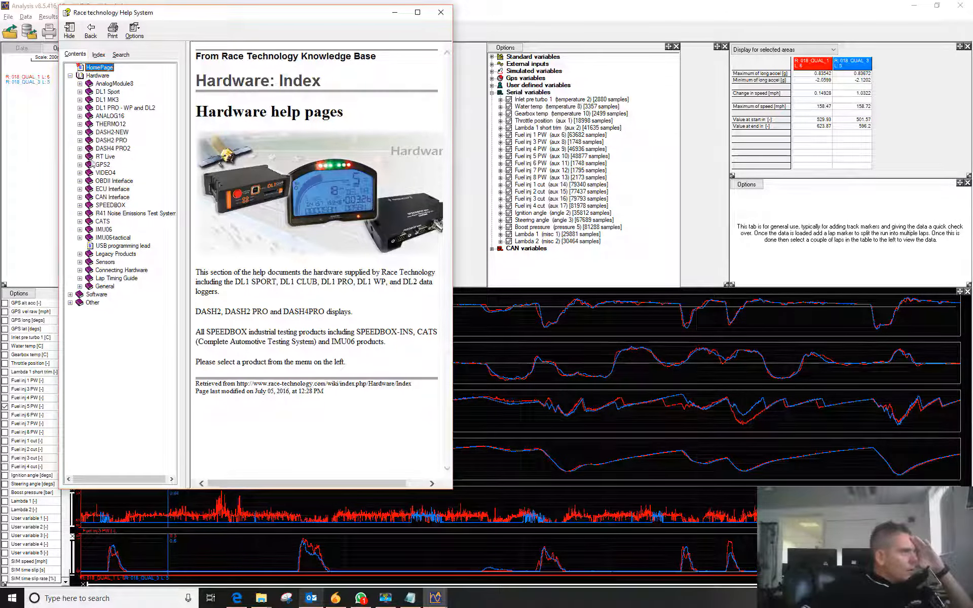
click(80, 190)
click(90, 246)
drag(186, 288, 254, 288)
scroll(157, 152, down, 10)
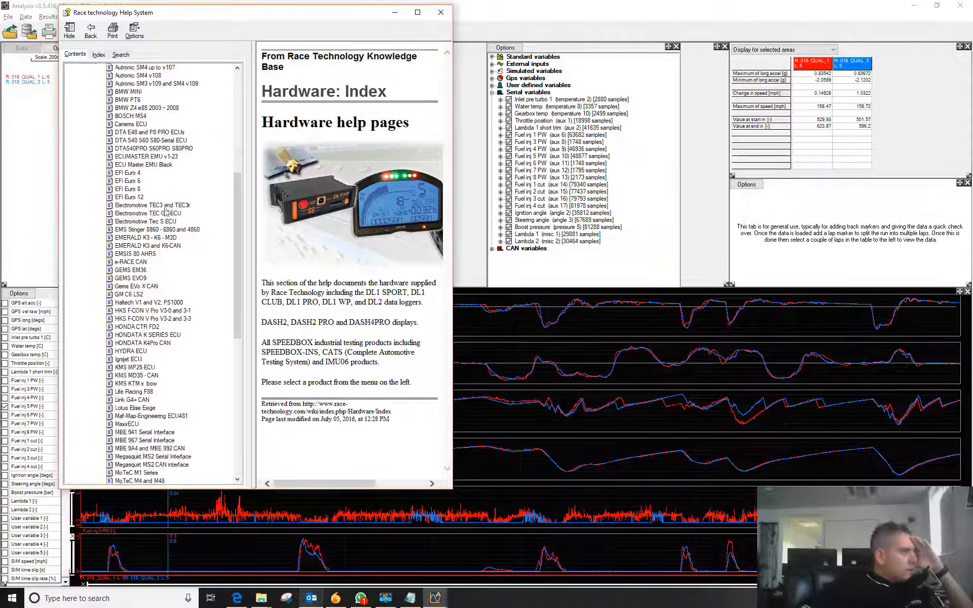
scroll(157, 241, down, 3)
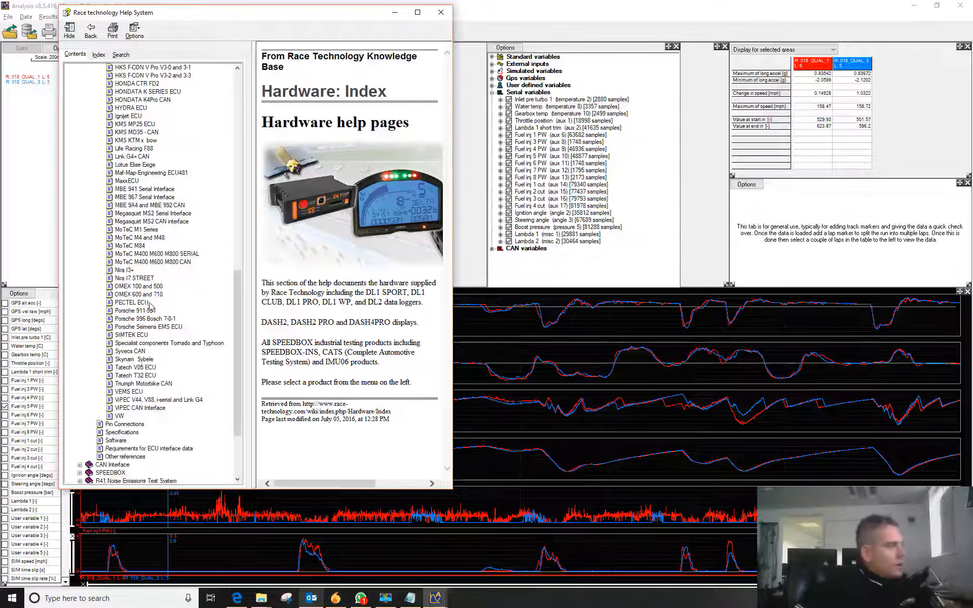
scroll(154, 316, up, 12)
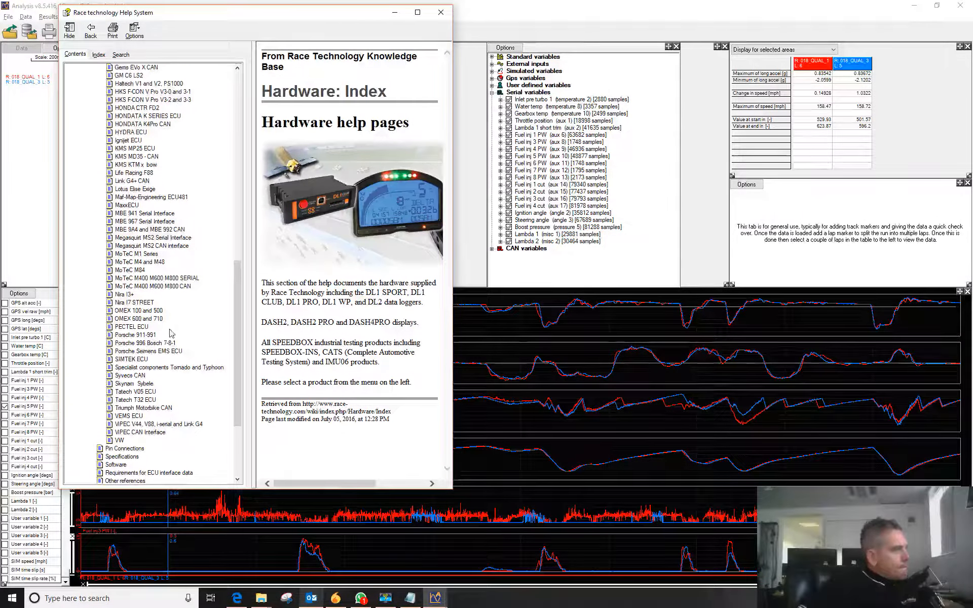
Open the DTA S40 S60 S80 Serial ECU help page, widen the help window and look through the setup instructions.
scroll(177, 324, up, 3)
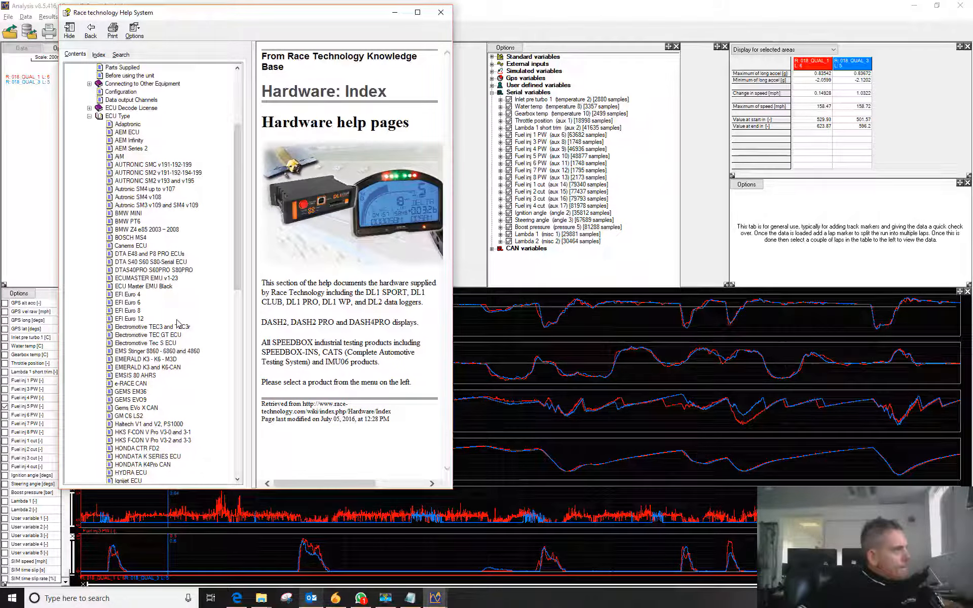
scroll(178, 322, up, 3)
scroll(178, 325, down, 1)
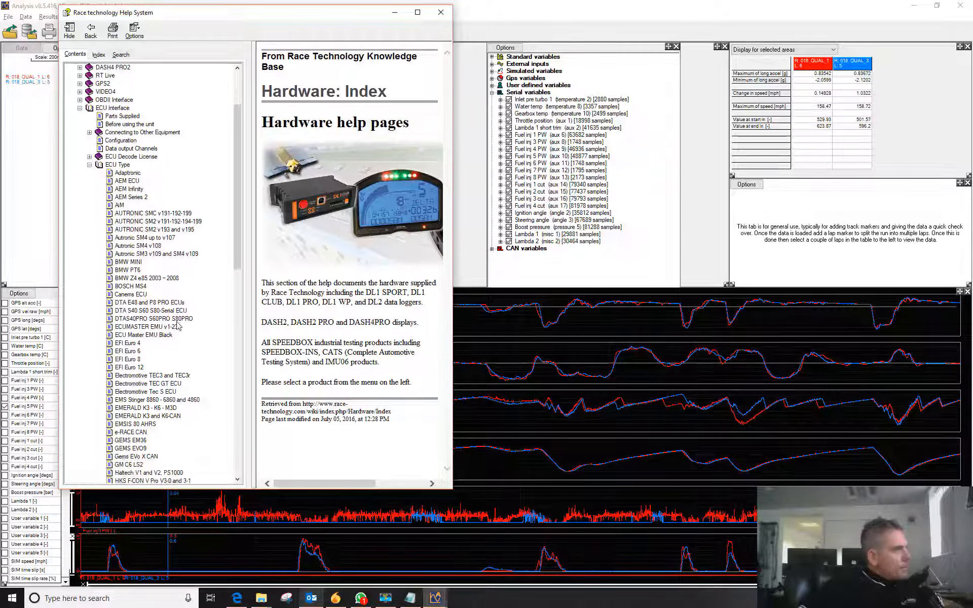
scroll(177, 325, down, 1)
click(152, 287)
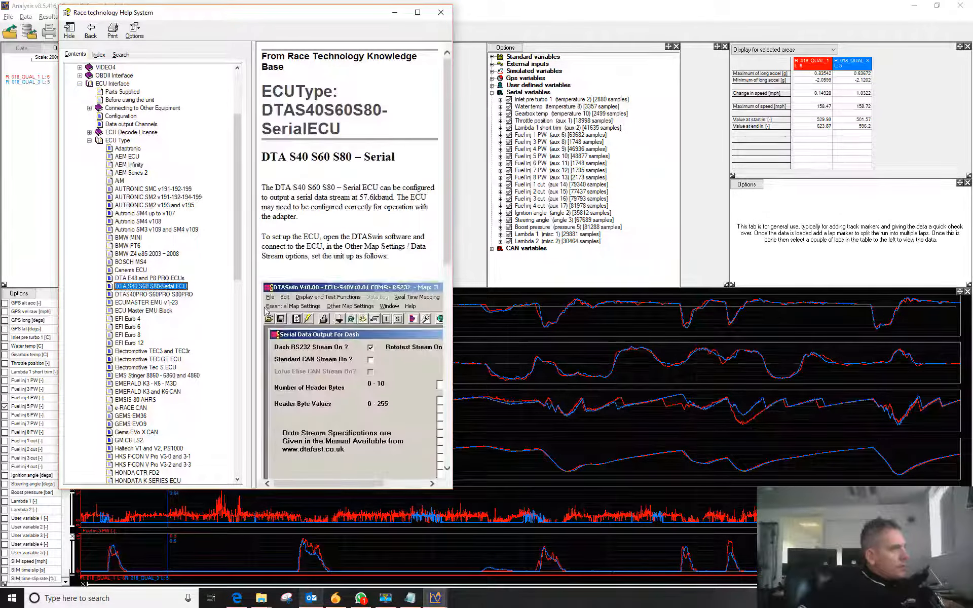
drag(455, 249, 672, 249)
scroll(499, 268, down, 5)
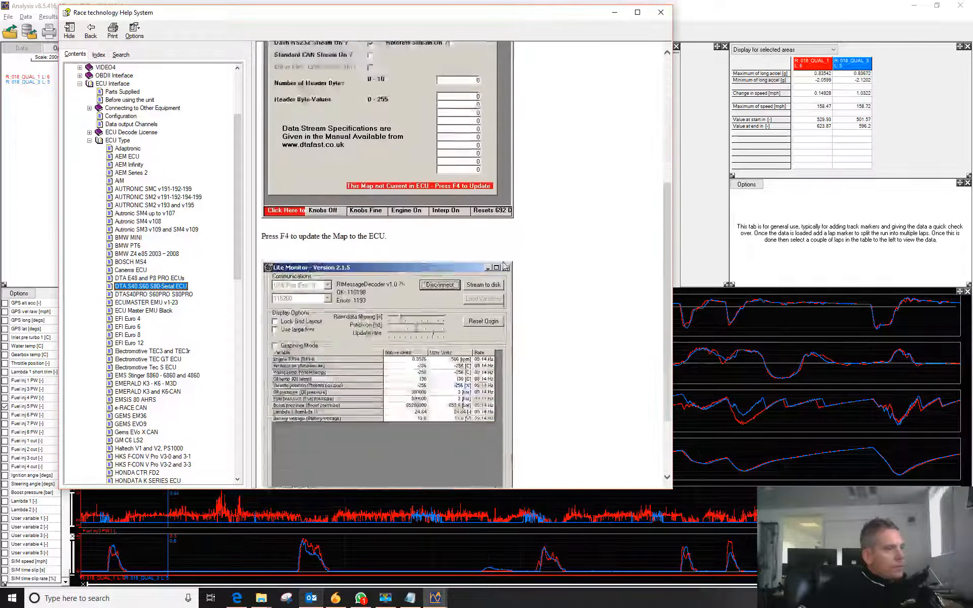
scroll(499, 267, up, 5)
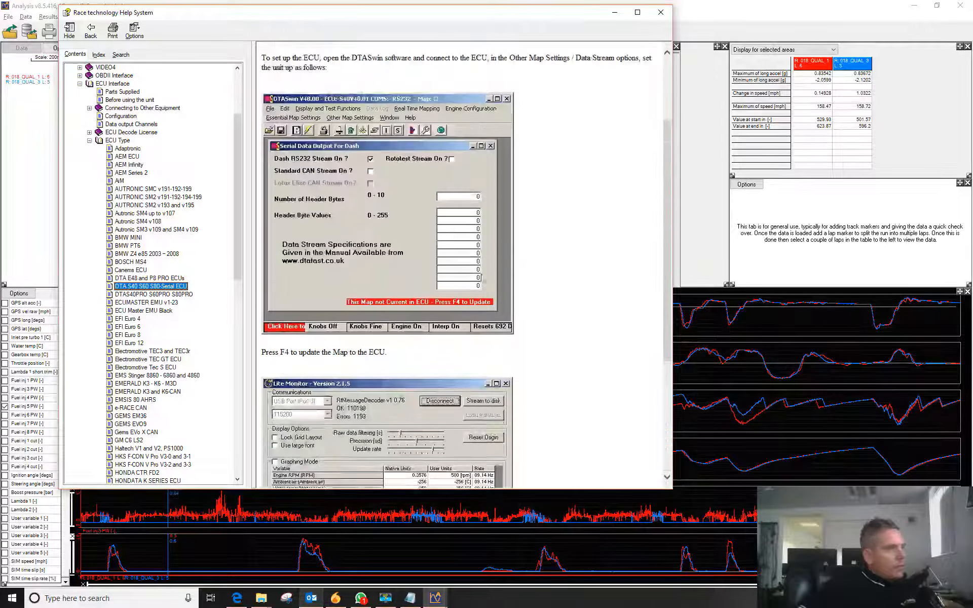
Open the MoTeC M84 help page and widen the window to view its full Channel Listing table.
scroll(188, 395, down, 9)
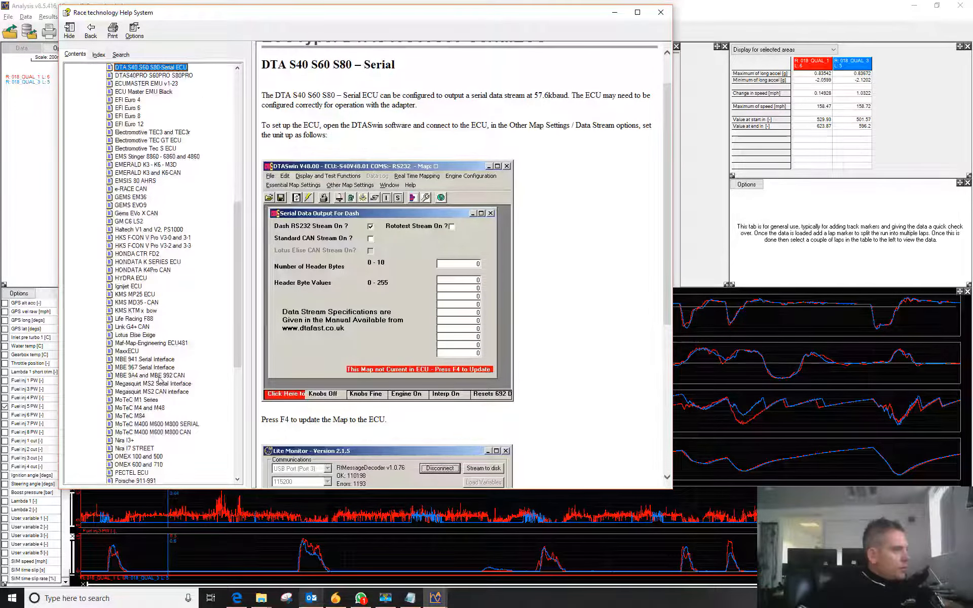
click(133, 408)
click(131, 416)
scroll(440, 302, down, 7)
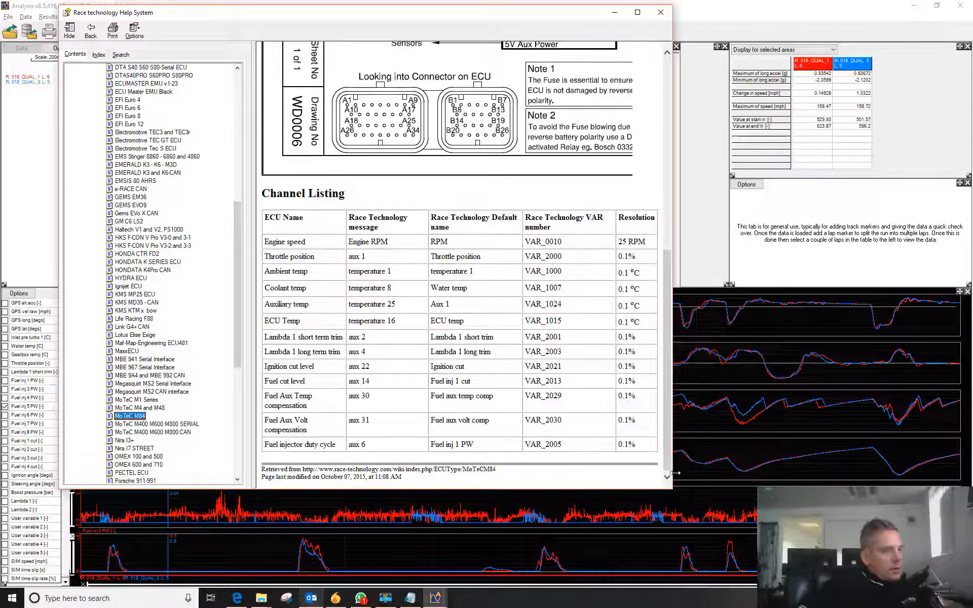
drag(672, 469, 743, 473)
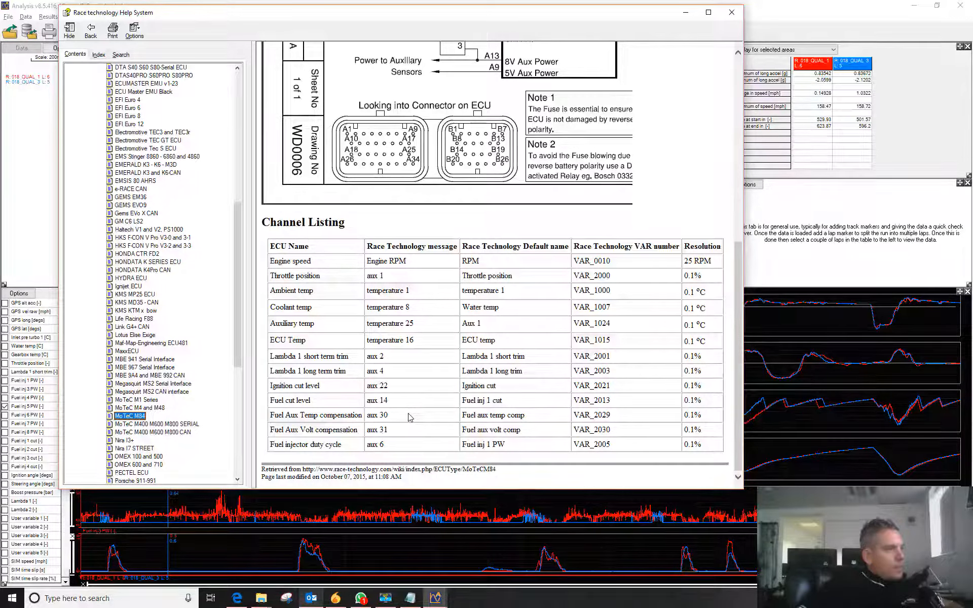
Open the MoTeC M400 M600 M800 CAN help page and view its standard configuration table.
click(124, 432)
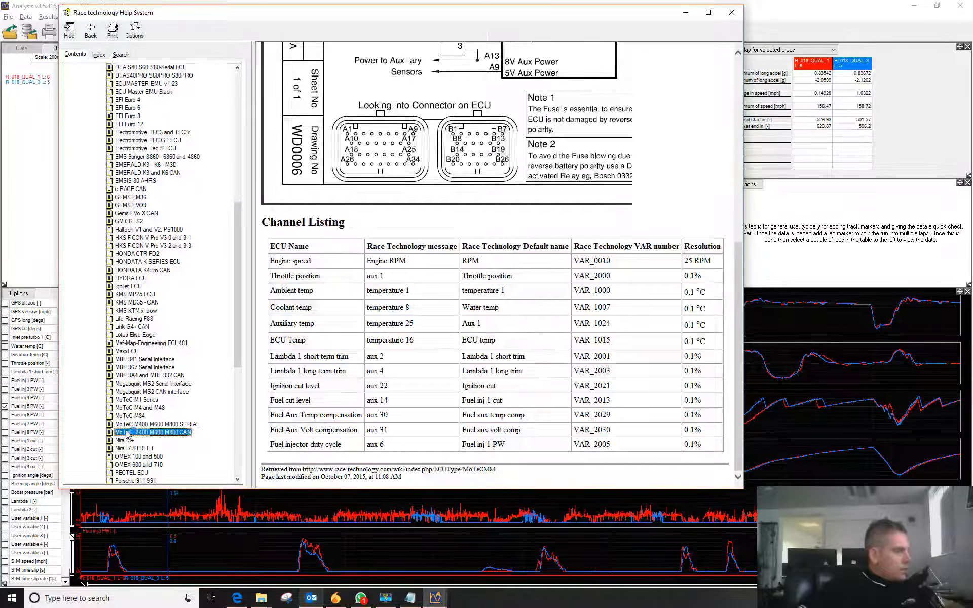
scroll(455, 295, down, 15)
scroll(455, 296, down, 10)
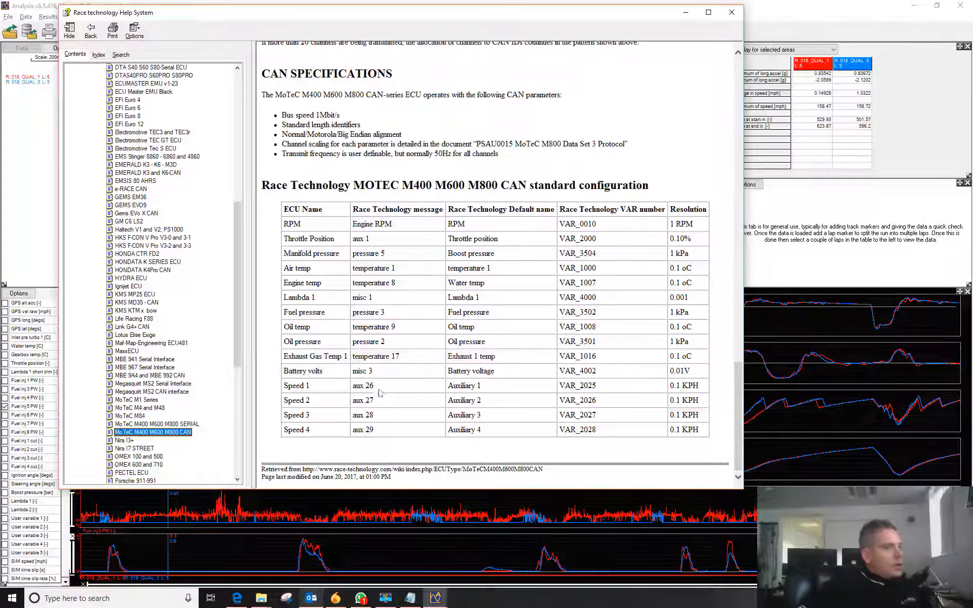
Highlight the Speed 1 channel and its aux 26 message in the CAN configuration table, and minimize the help window.
drag(285, 386, 316, 391)
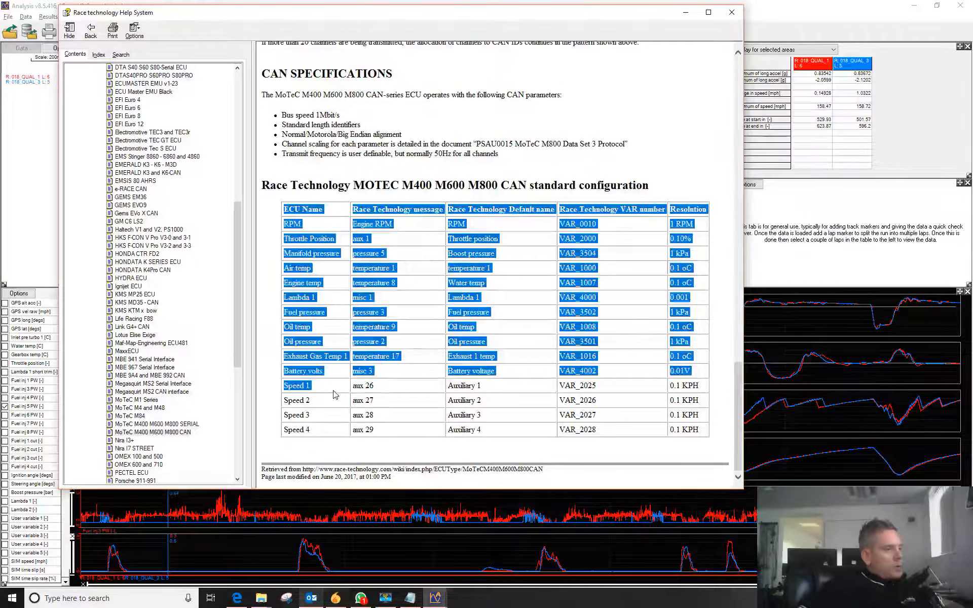
click(330, 393)
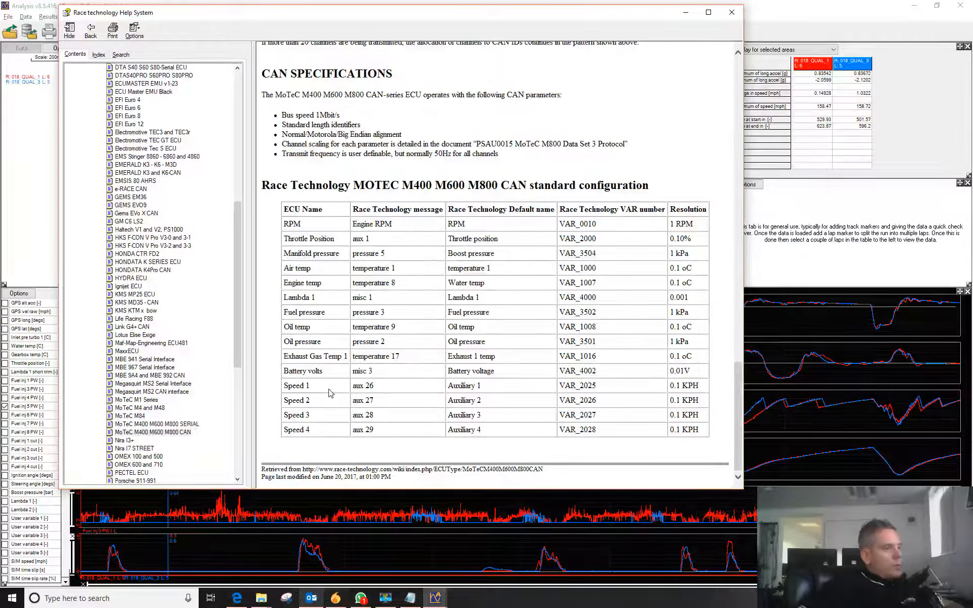
double_click(359, 386)
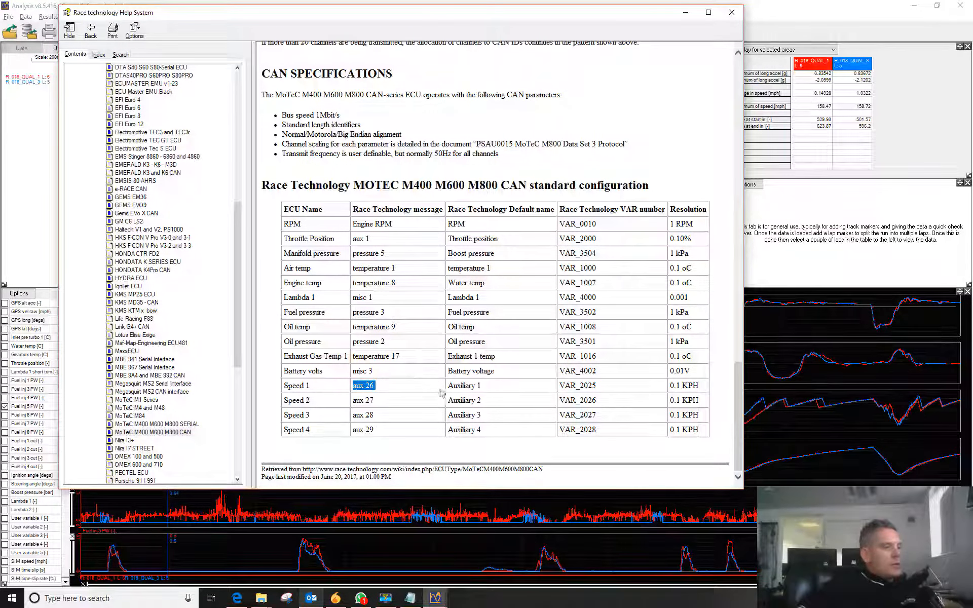
drag(449, 386, 485, 389)
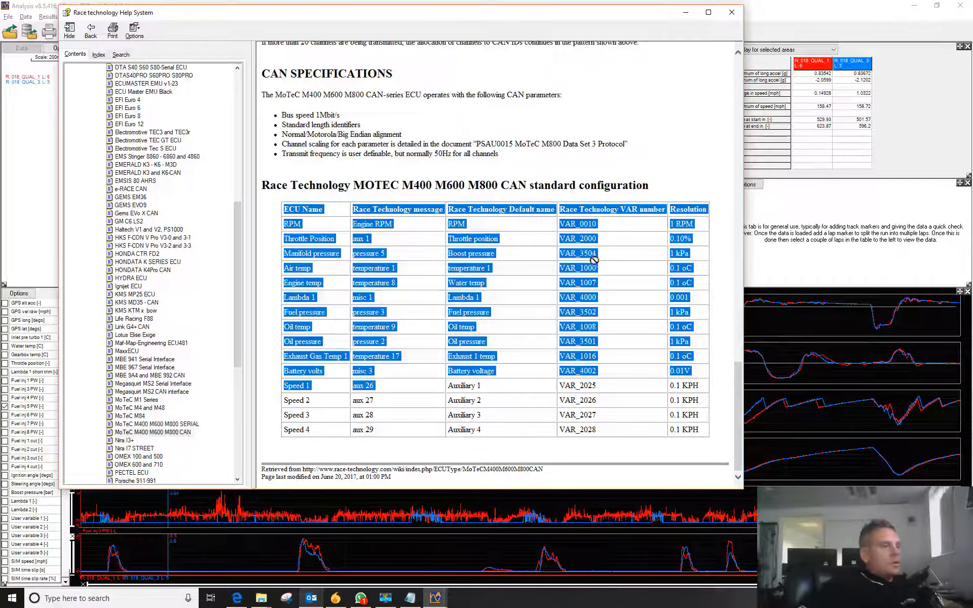
click(686, 13)
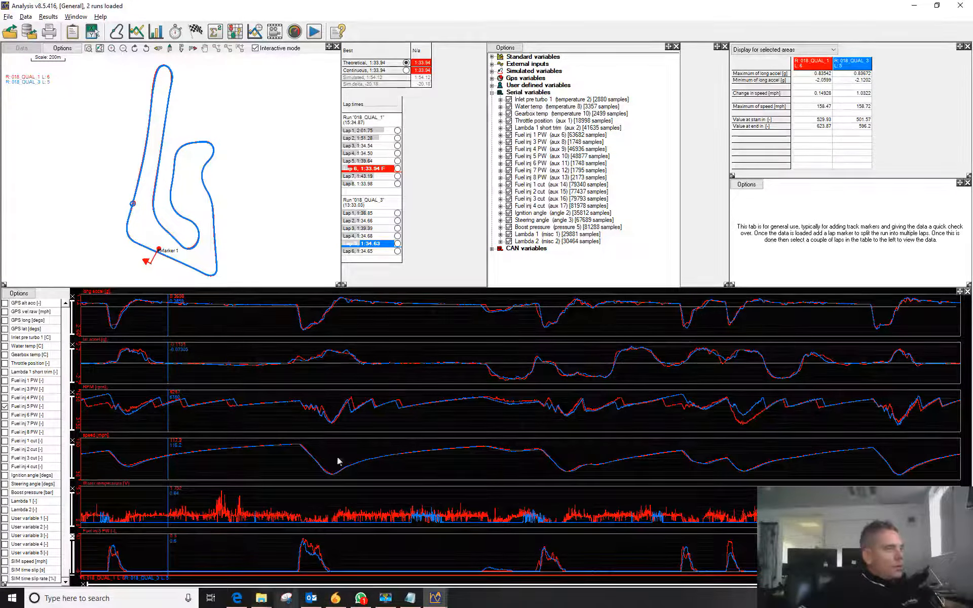
mouse_move(261, 598)
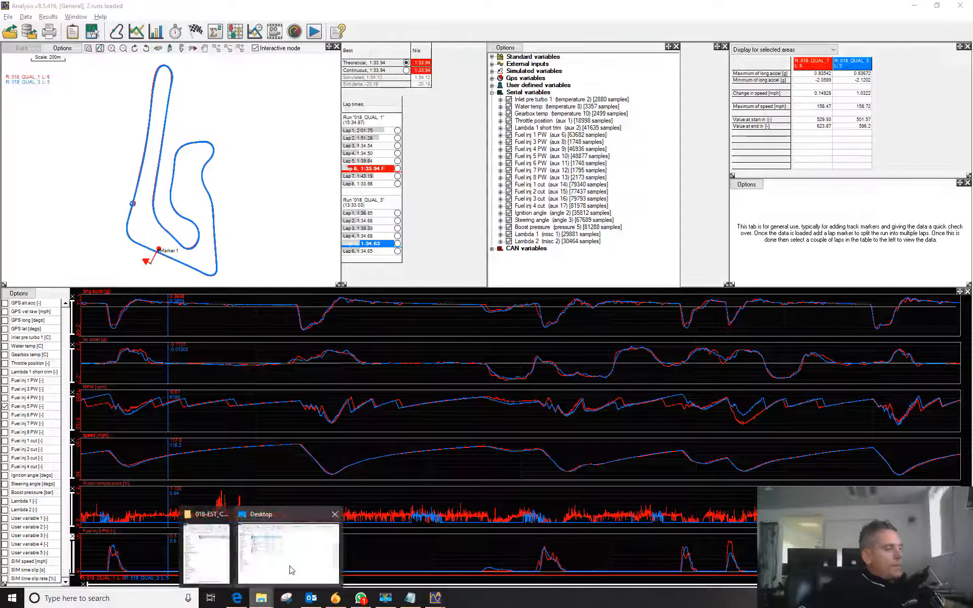
click(292, 570)
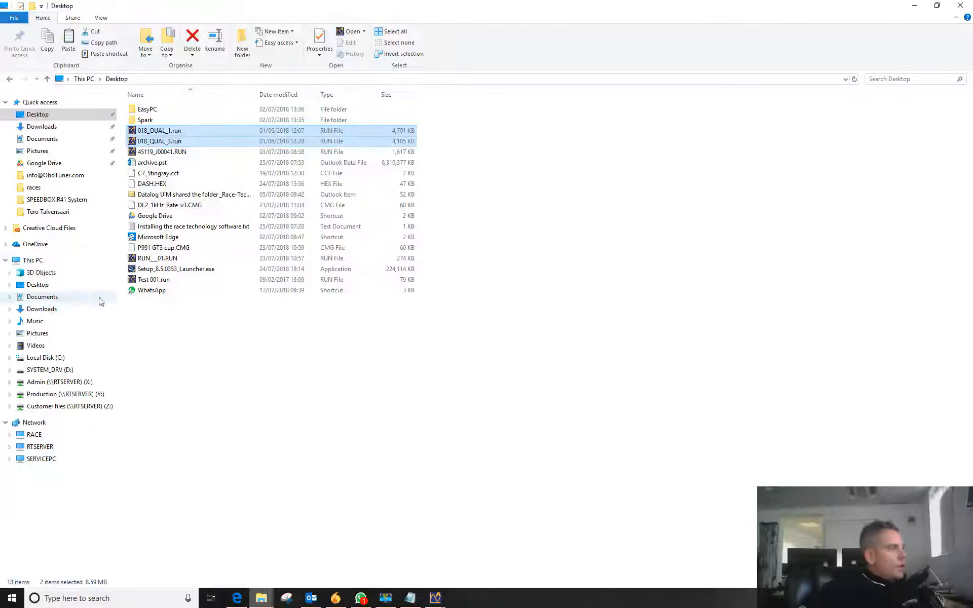
click(913, 7)
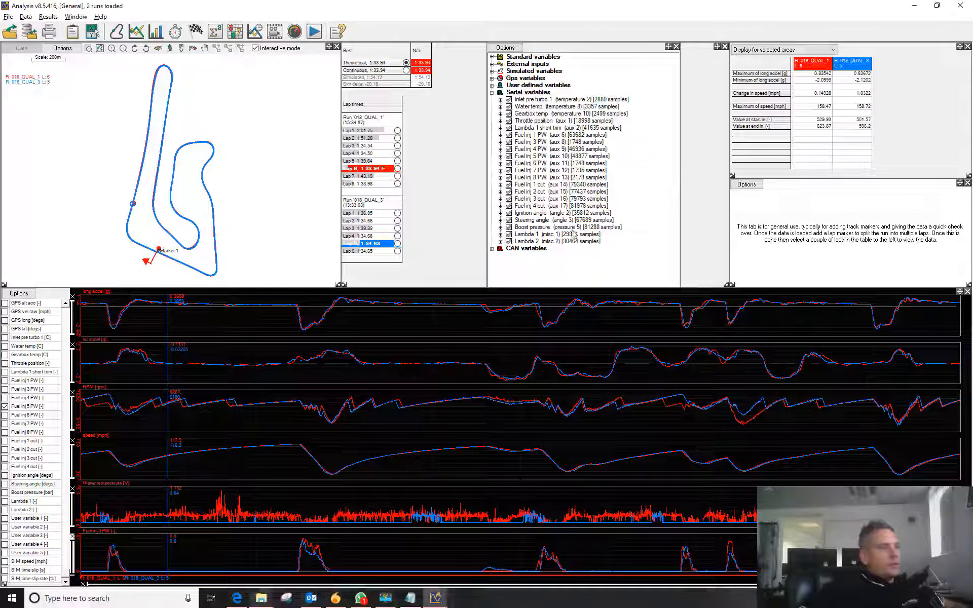
Show the advanced load and save commands for variable information, and close them without loading anything.
click(667, 52)
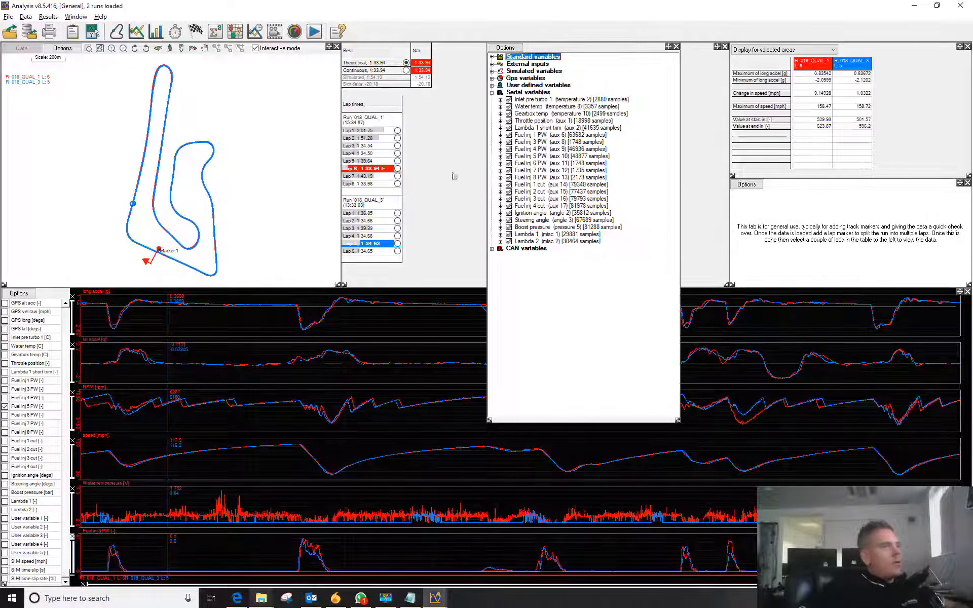
click(9, 17)
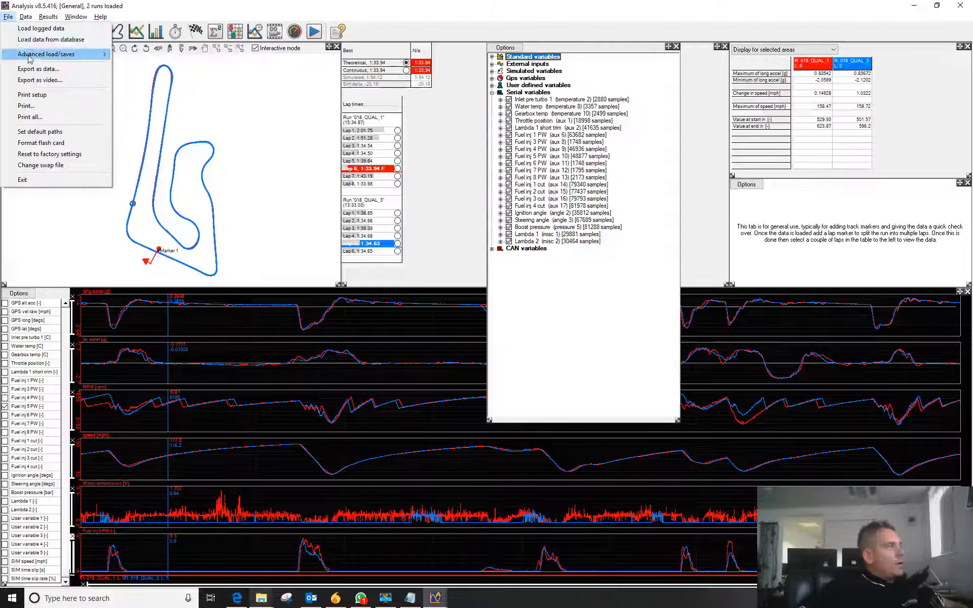
mouse_move(28, 56)
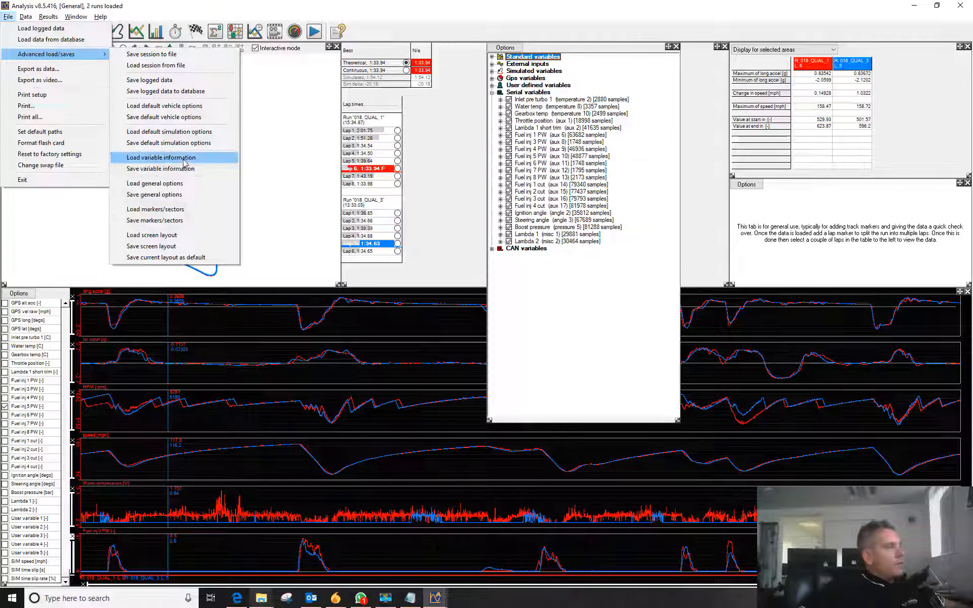
click(293, 346)
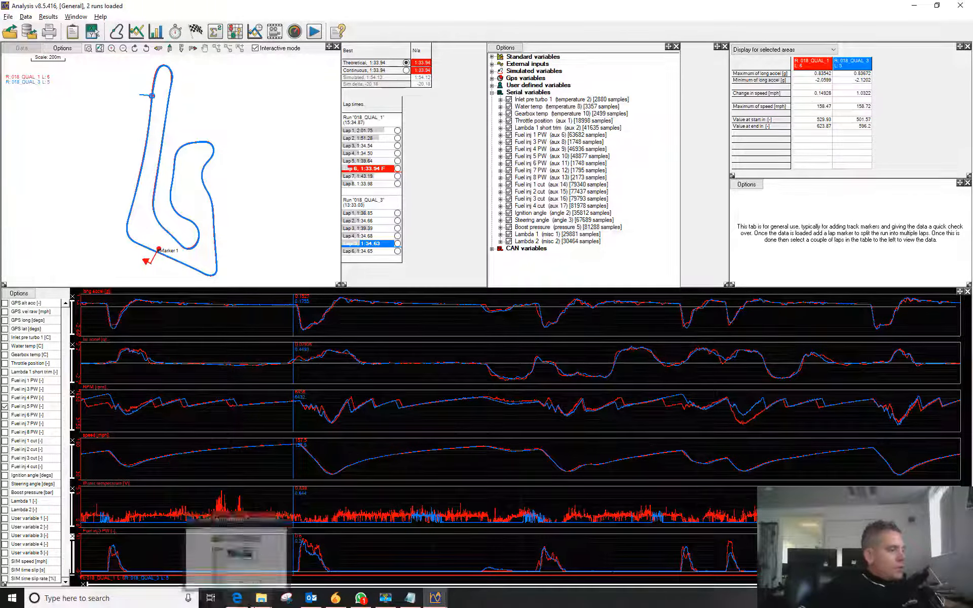
Switch to the File Explorer race data window, move it over the track map and open TSS_2018 > Analysis files > Variable files.
mouse_move(261, 597)
click(207, 552)
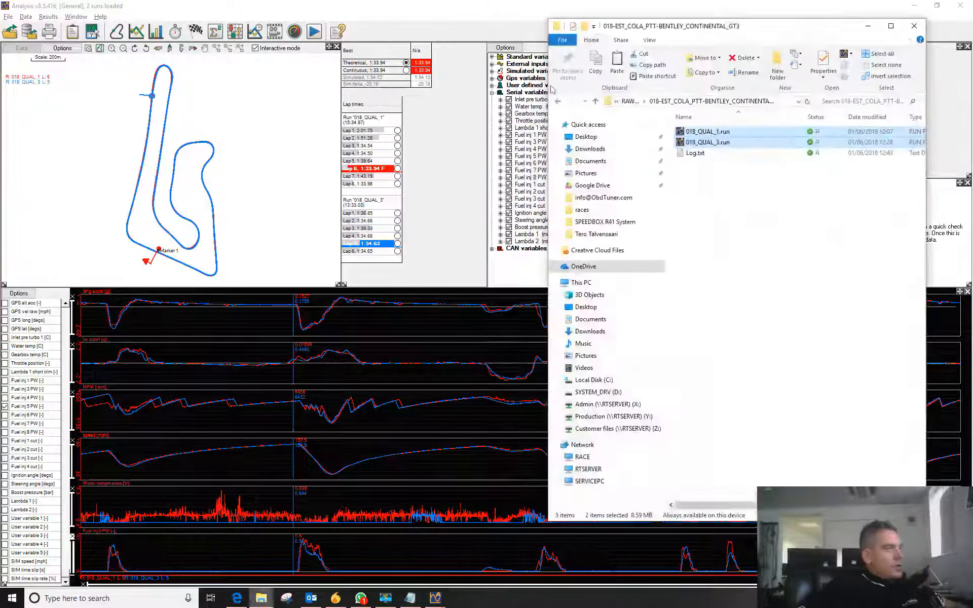
click(634, 103)
drag(716, 27, 284, 55)
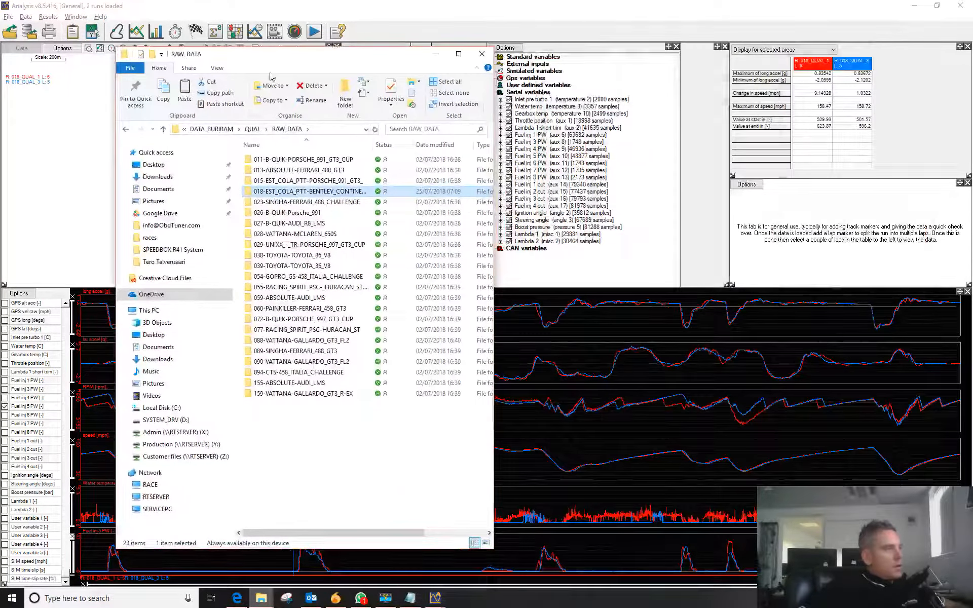
click(212, 129)
click(247, 128)
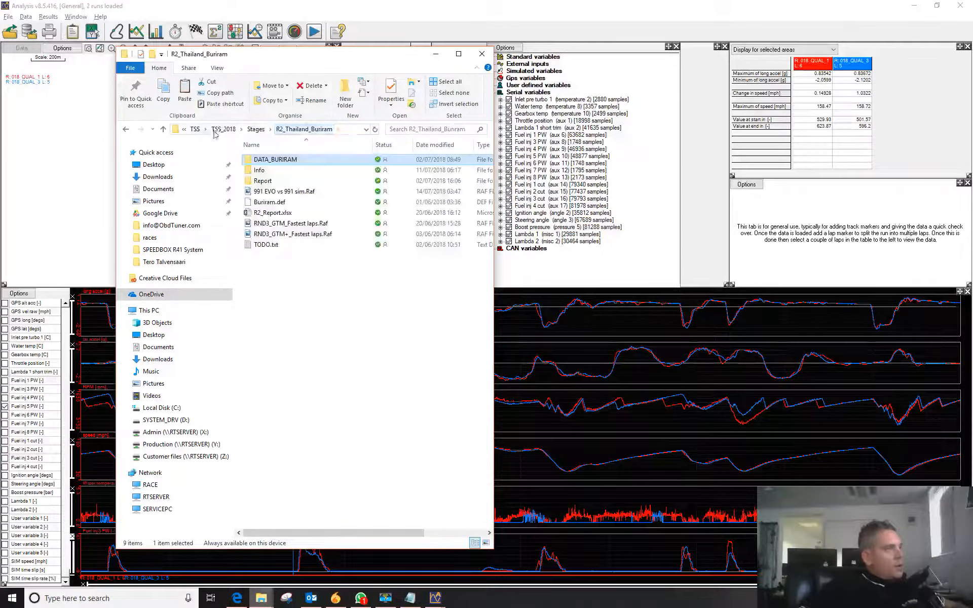
click(228, 129)
double_click(267, 161)
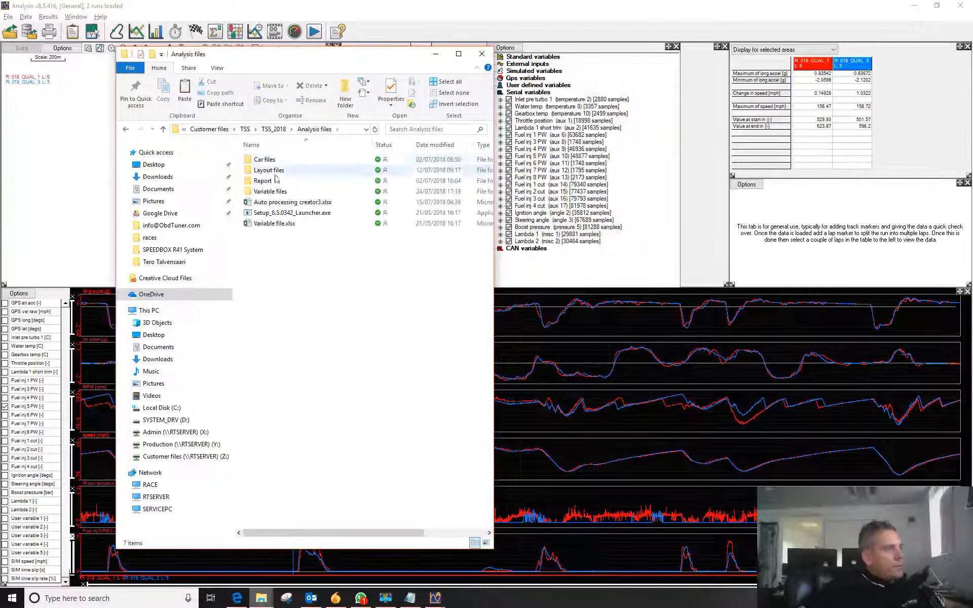
click(272, 194)
double_click(273, 194)
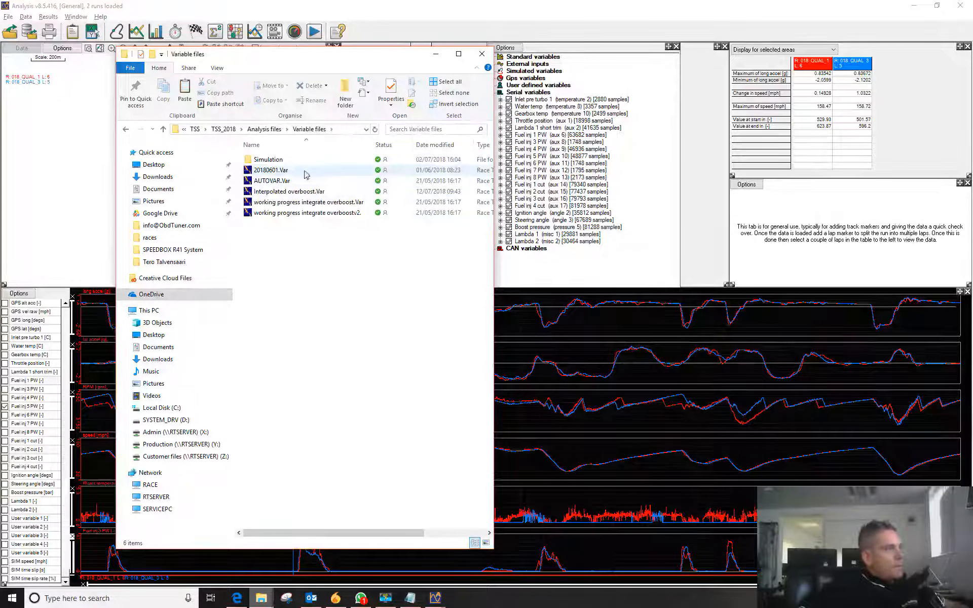
Load the 20180601.Var variable file into Analysis, replacing the current variable configuration.
drag(282, 171, 656, 14)
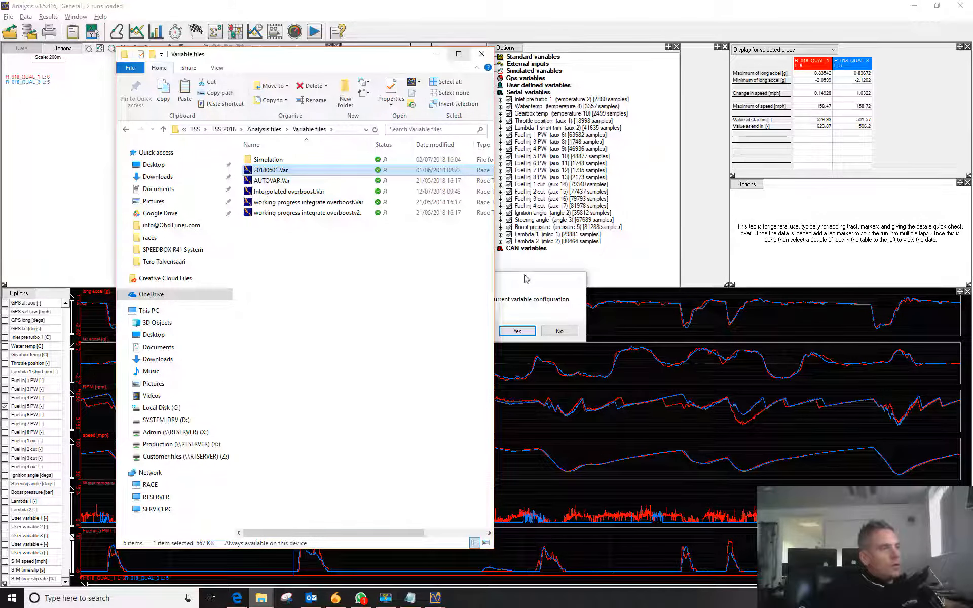
drag(524, 278, 642, 277)
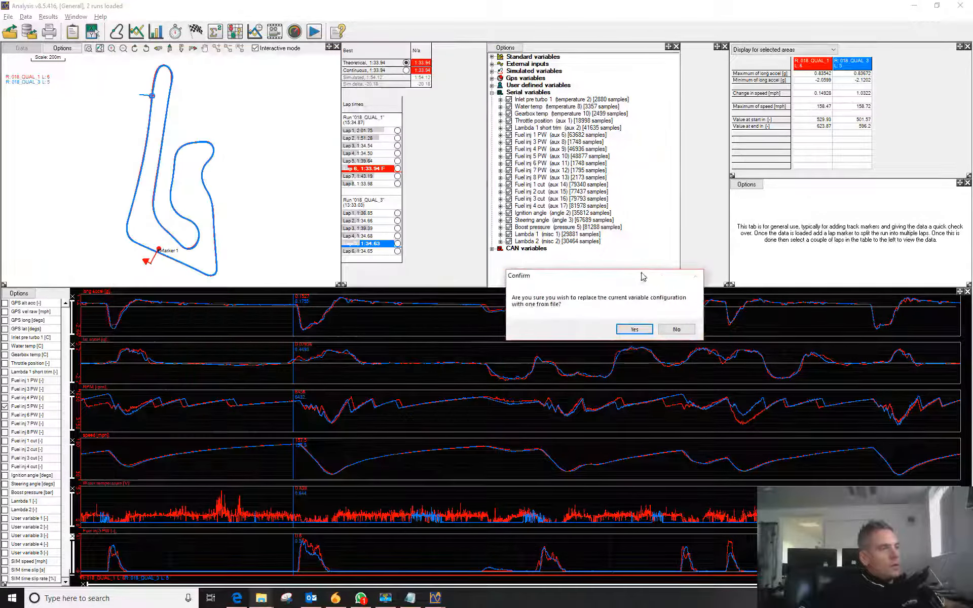
click(631, 330)
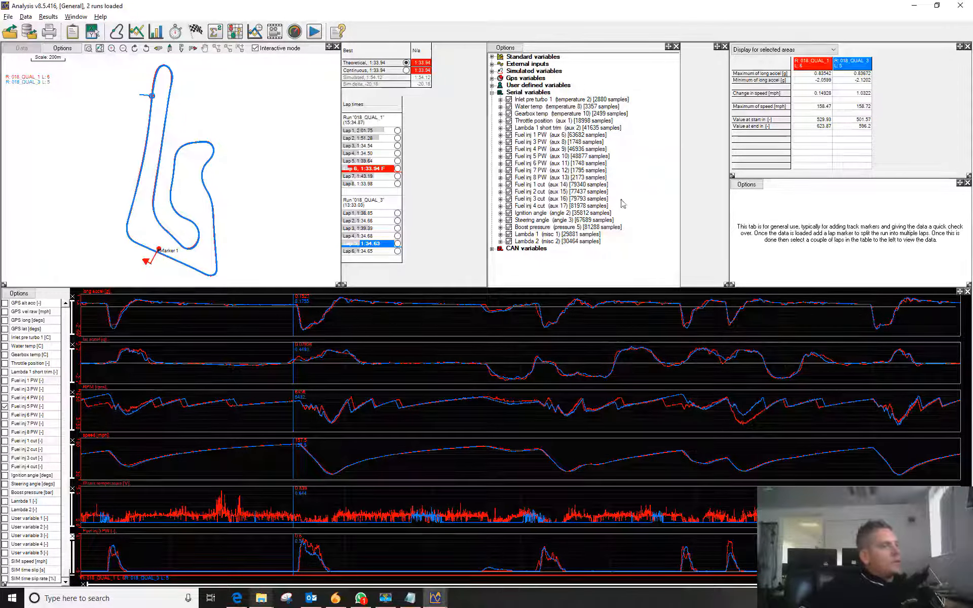
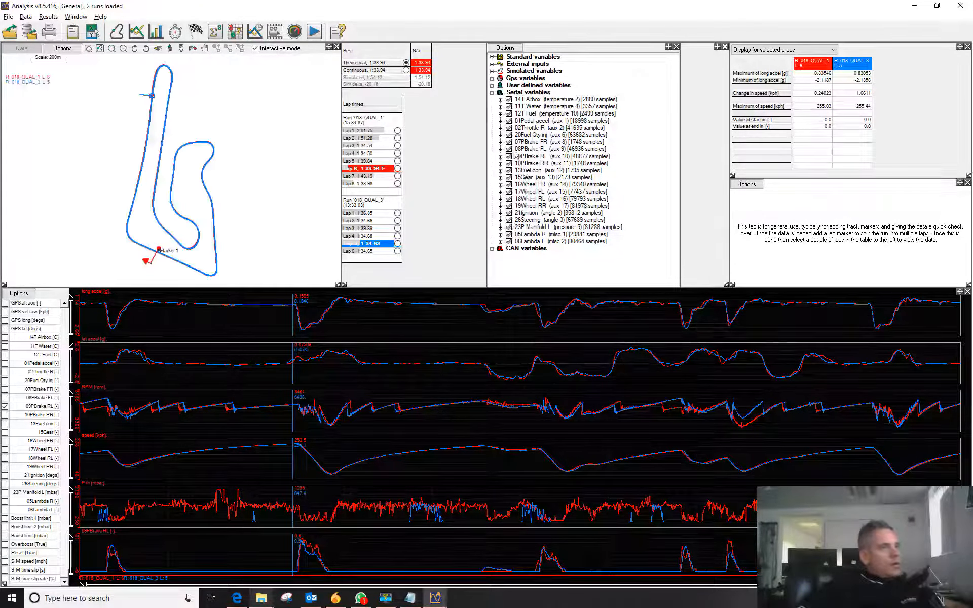
Step the graph cursor forward to the second brake pressure peak to check the rear left brake values.
key(Right)
key(Right)
key(Right)
key(Right)
key(Right)
key(Right)
key(Right)
key(Right)
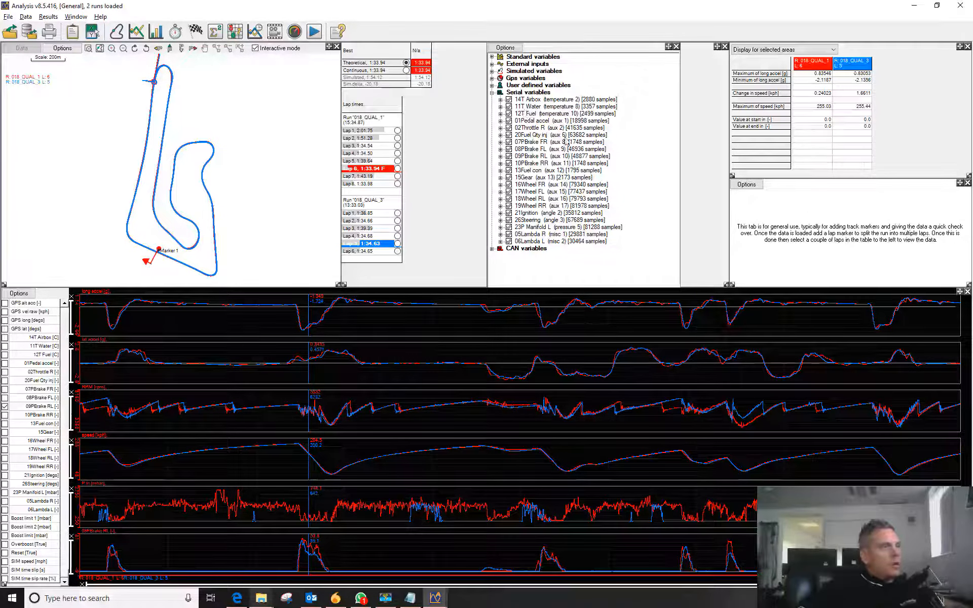
Move the variable manager over the lap times, expand the 23P Manifold L entry and place the graph cursor before the second braking zone.
drag(669, 48, 524, 75)
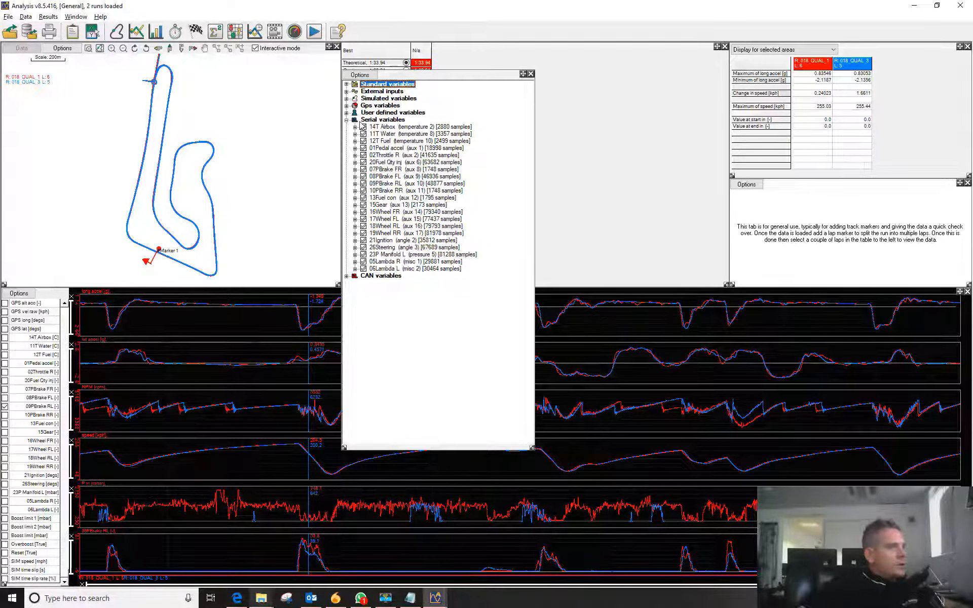
click(355, 255)
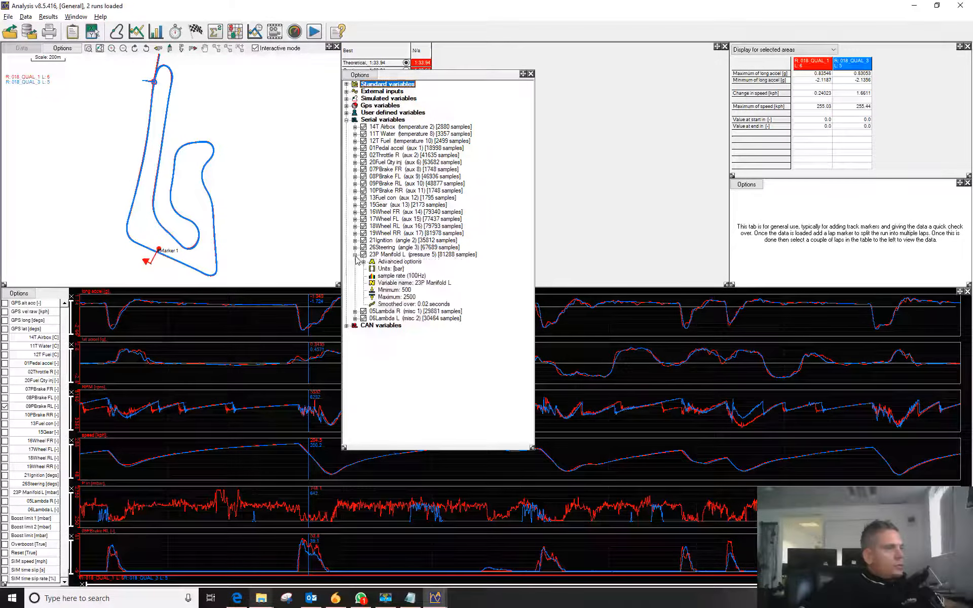
click(234, 463)
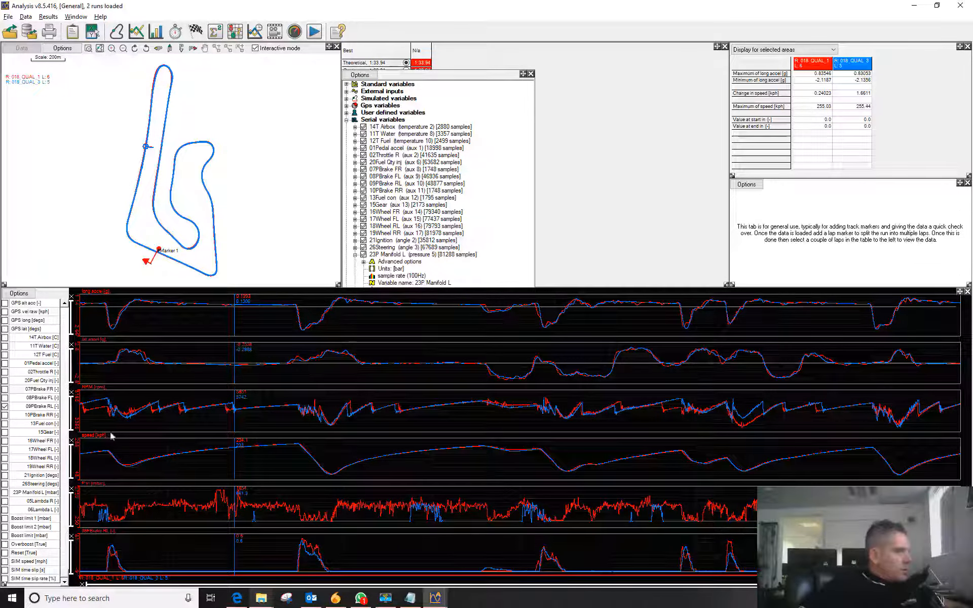
Plot 23P Manifold L on the graph, zoom in on a short stretch of its trace and restore the full-lap view.
click(6, 492)
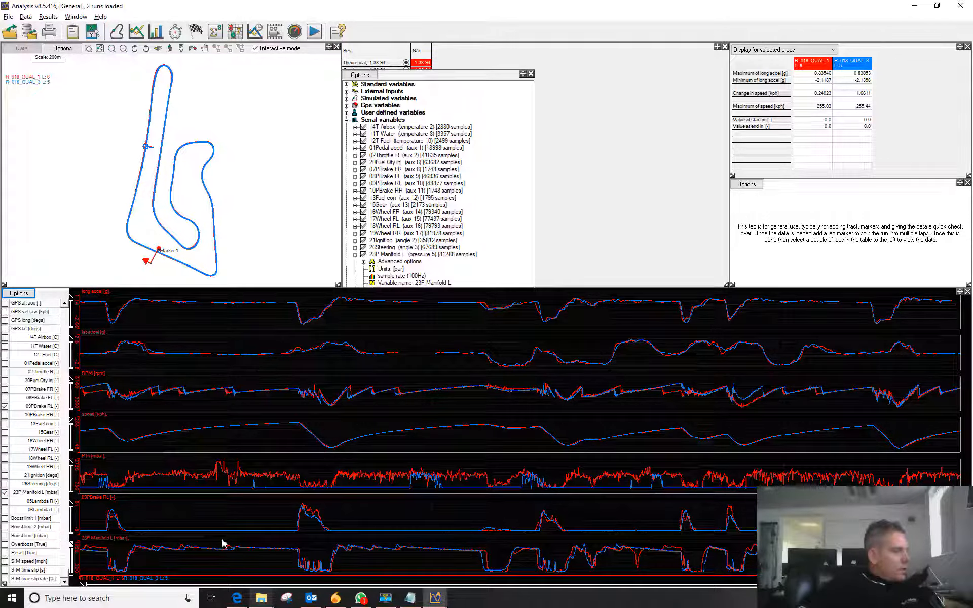
drag(223, 546, 257, 554)
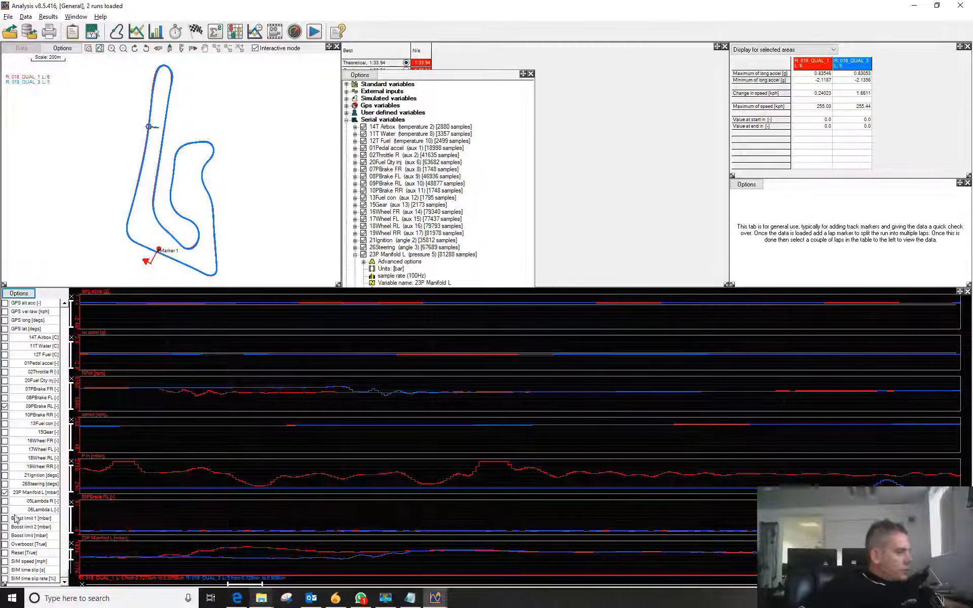
click(81, 583)
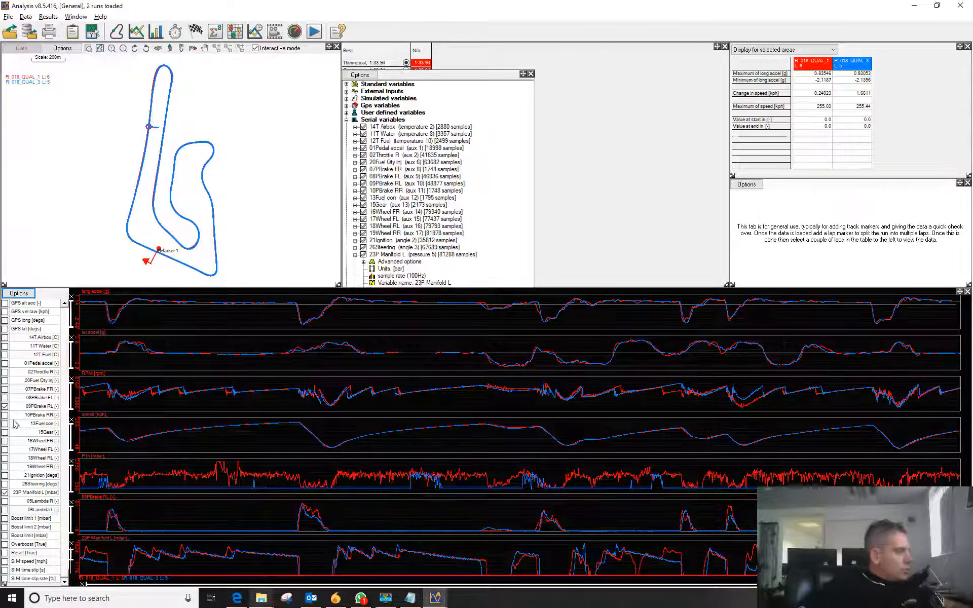
Remove the 09PBrake RL, speed, RPM, lat accel and long accel traces from the graph.
click(5, 406)
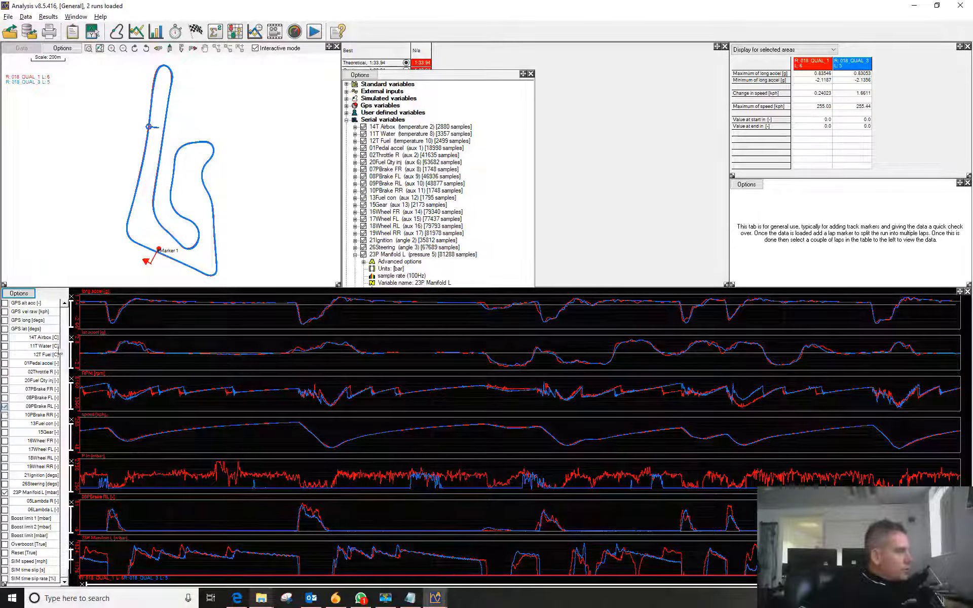
scroll(20, 380, up, 8)
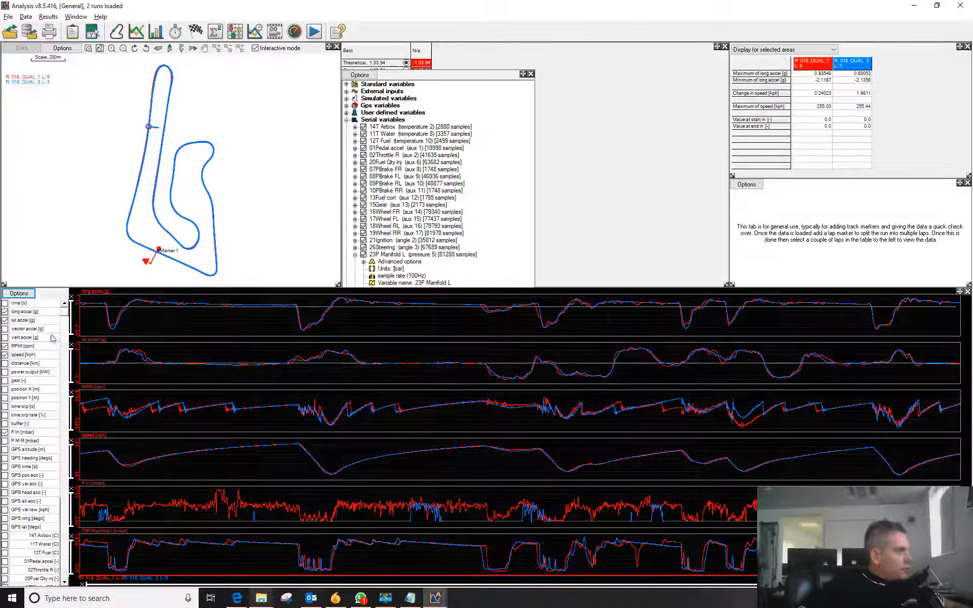
click(5, 355)
click(5, 346)
click(5, 319)
click(4, 312)
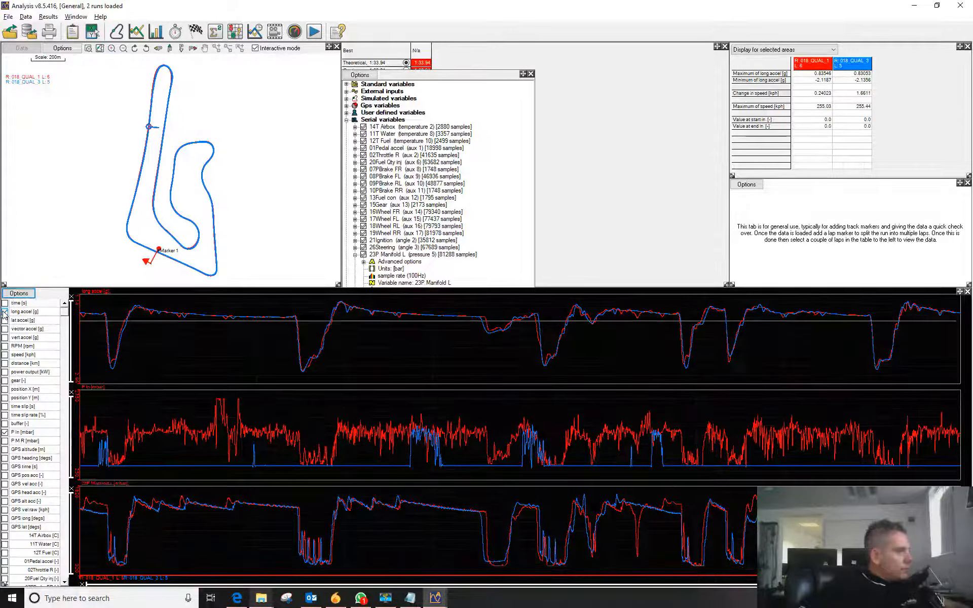
Plot RPM again and remove the 23P Manifold L and P In traces so the graph shows RPM alone.
click(5, 346)
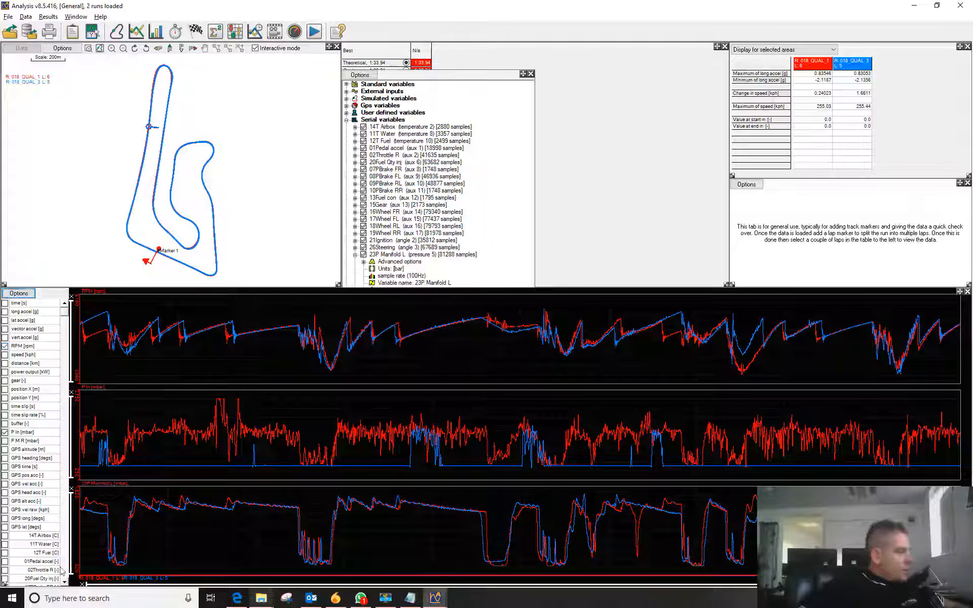
click(62, 570)
click(4, 492)
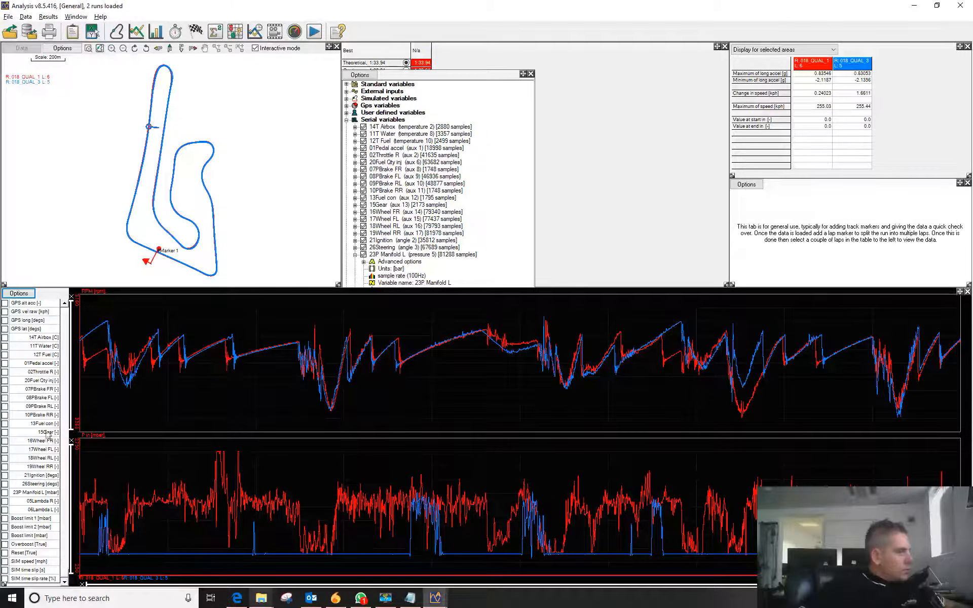
scroll(53, 323, up, 8)
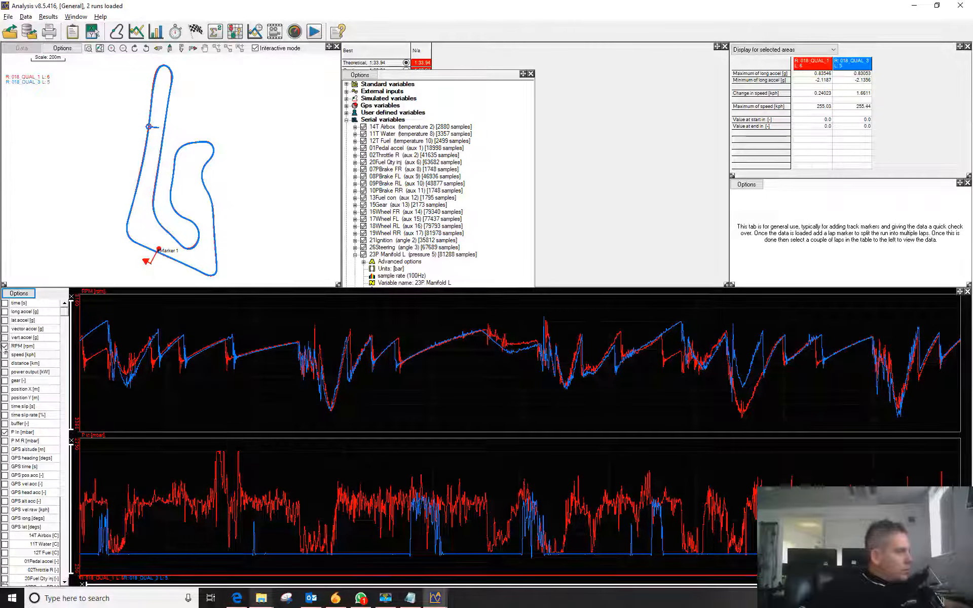
click(4, 432)
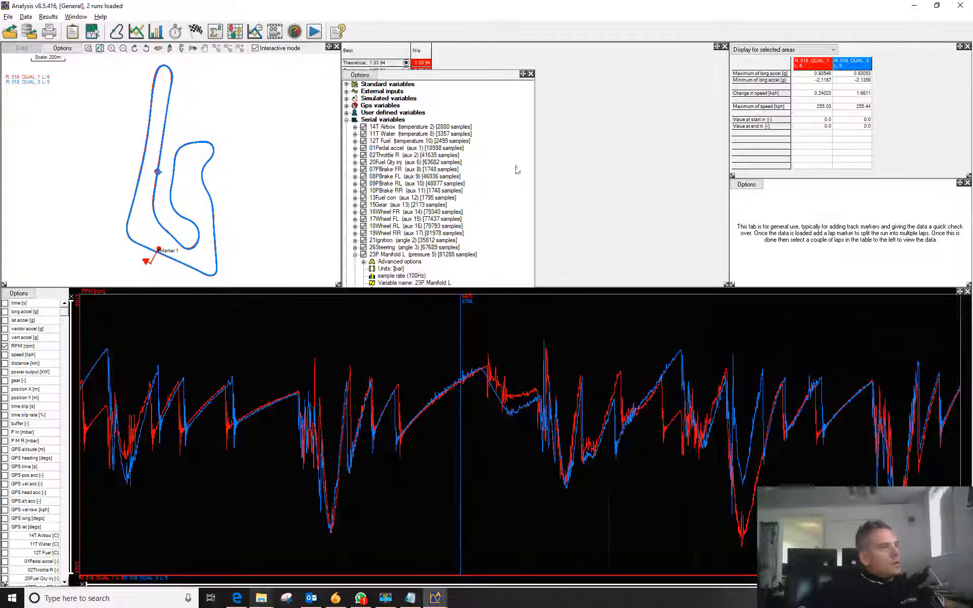
Expand External inputs and its RPM entry in the variable manager, and collapse the Serial variables group.
click(483, 88)
click(346, 91)
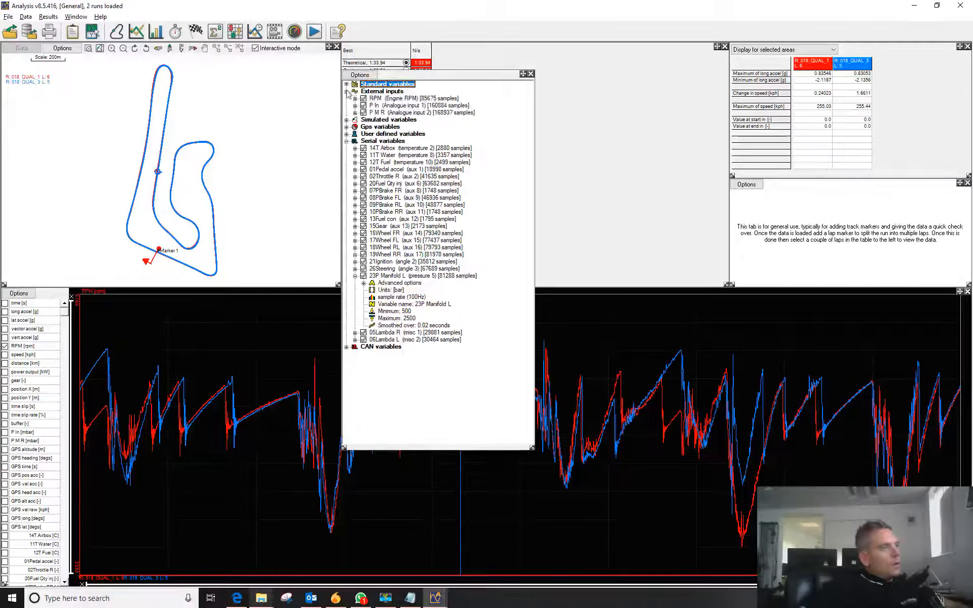
click(354, 98)
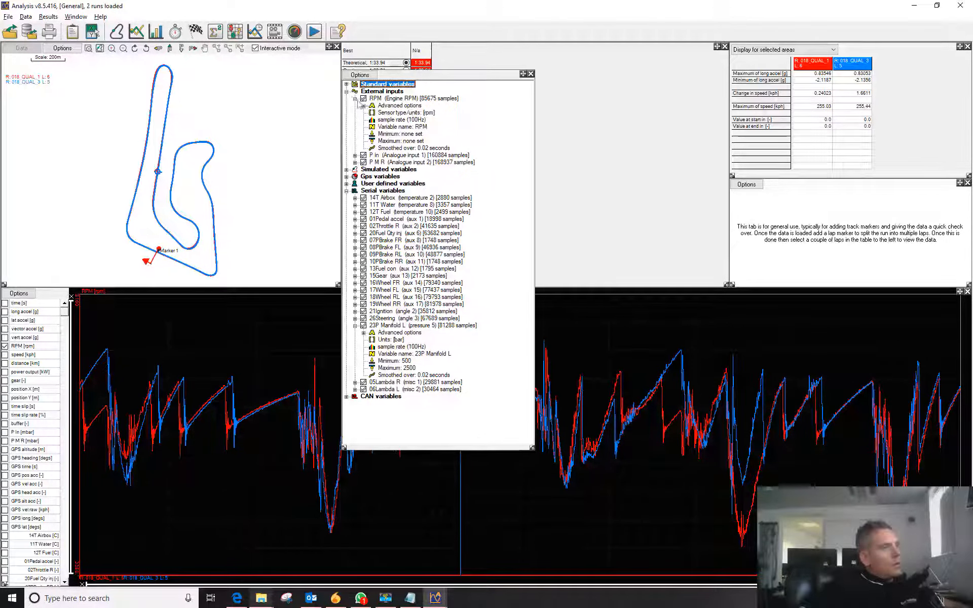
click(347, 91)
click(346, 92)
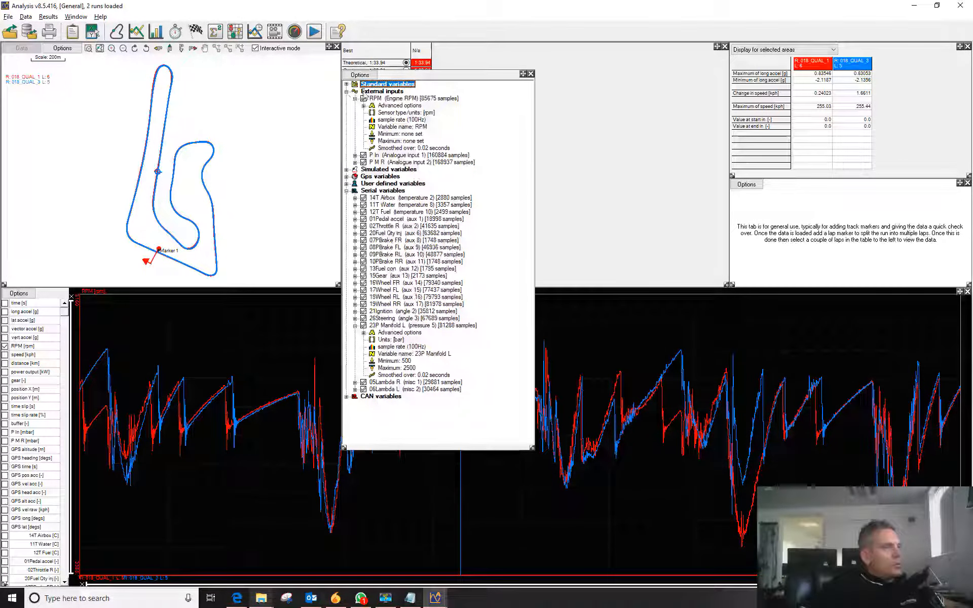
click(347, 190)
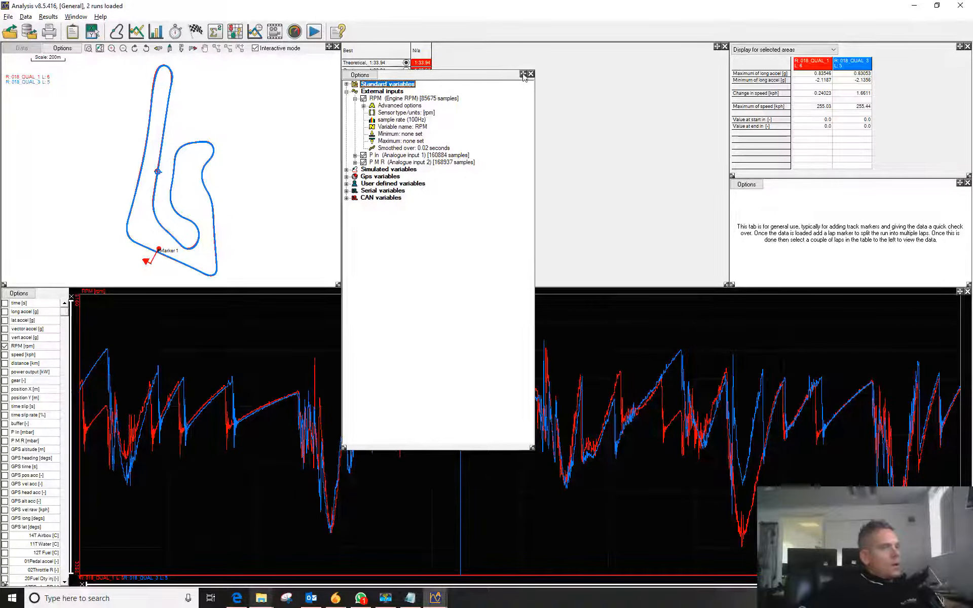
Move the variable manager clear of the lap times and look through the RPM entry's advanced options.
drag(523, 75, 863, 75)
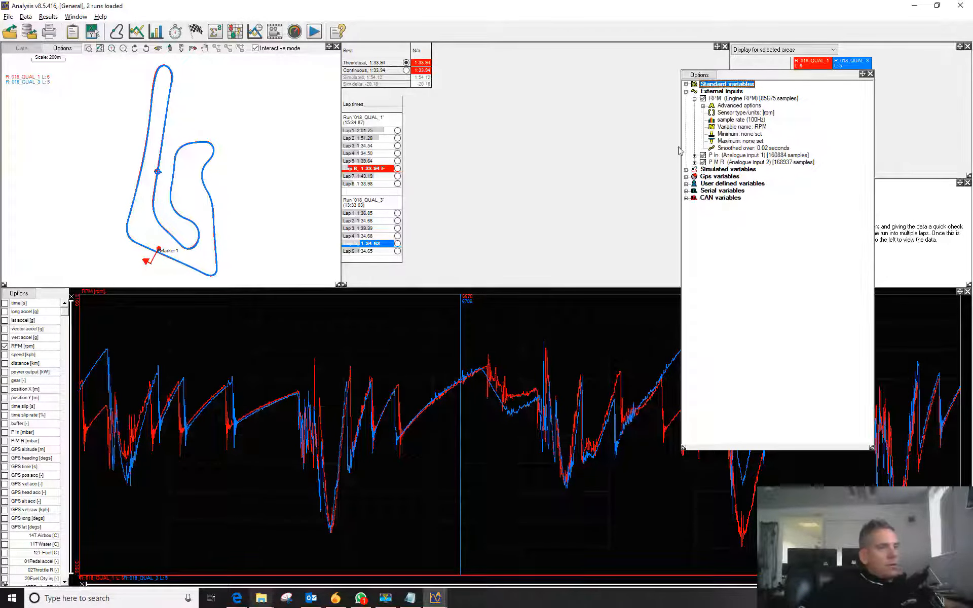
click(703, 106)
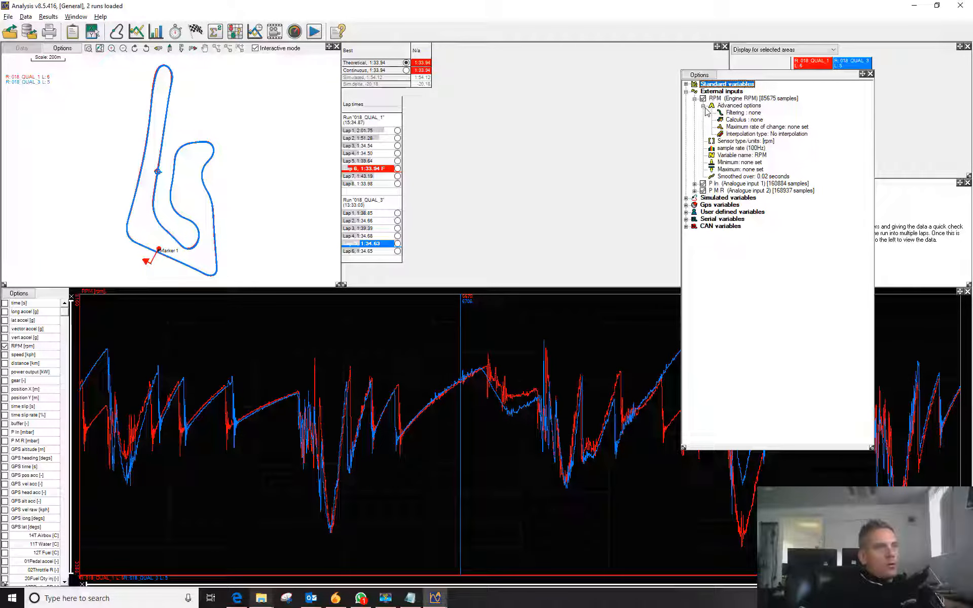
click(704, 106)
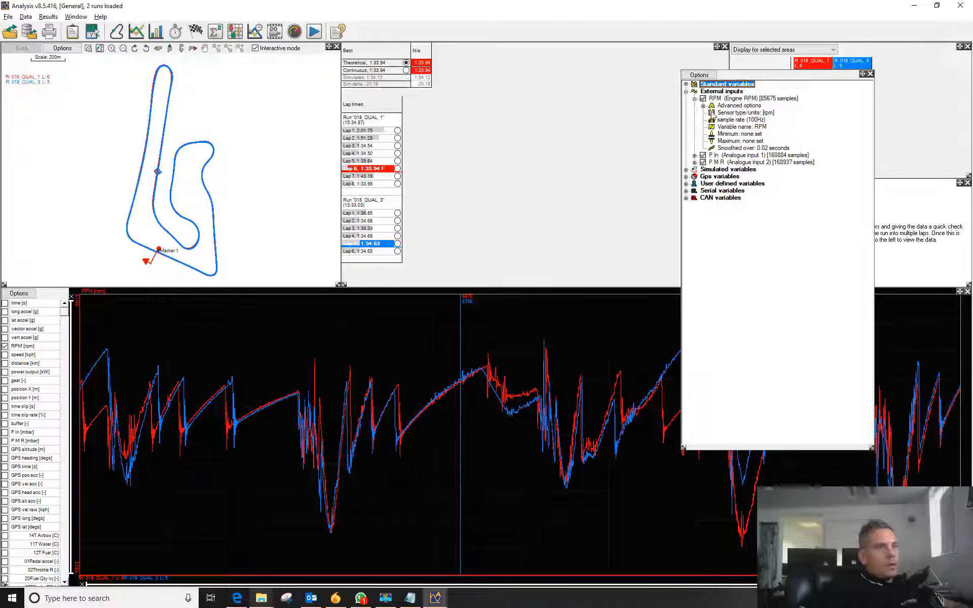
Set the RPM smoothing time to 0.5 seconds.
double_click(750, 148)
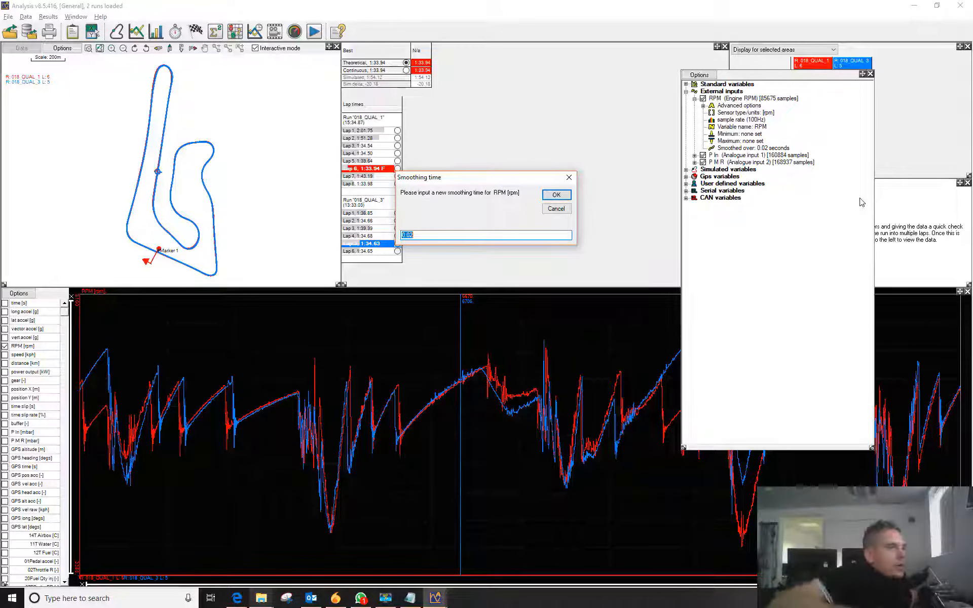
text(0.5)
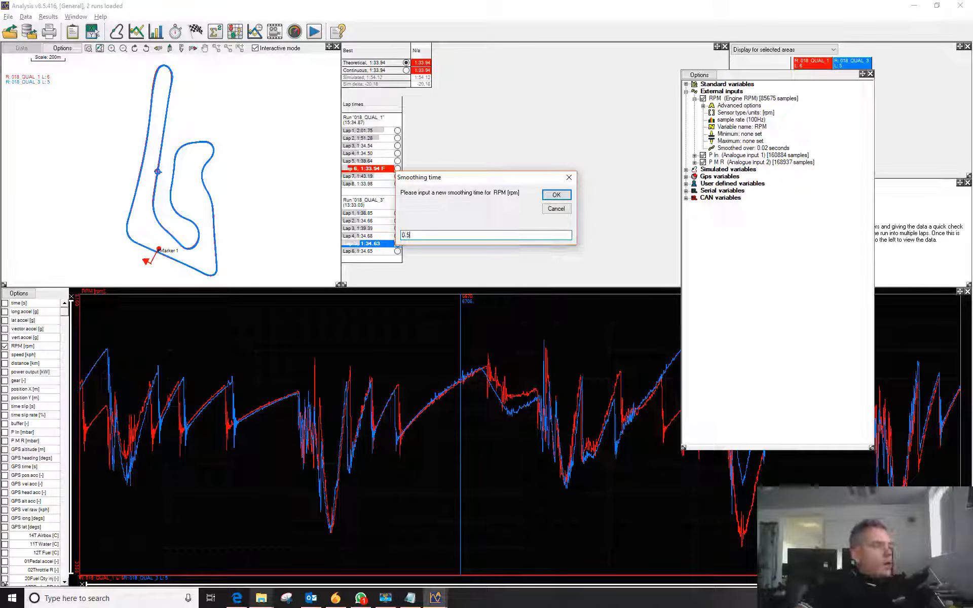
click(552, 195)
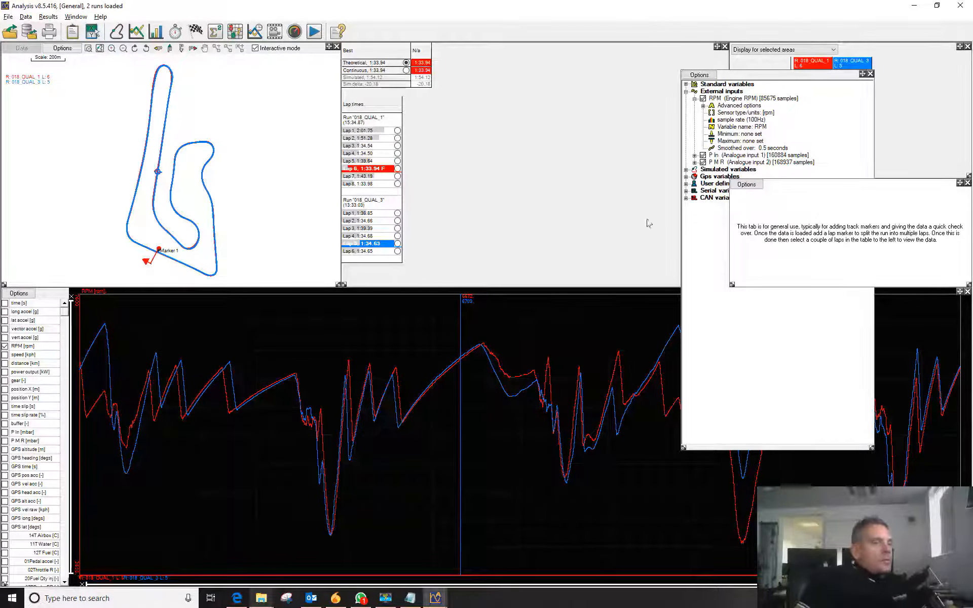
click(740, 170)
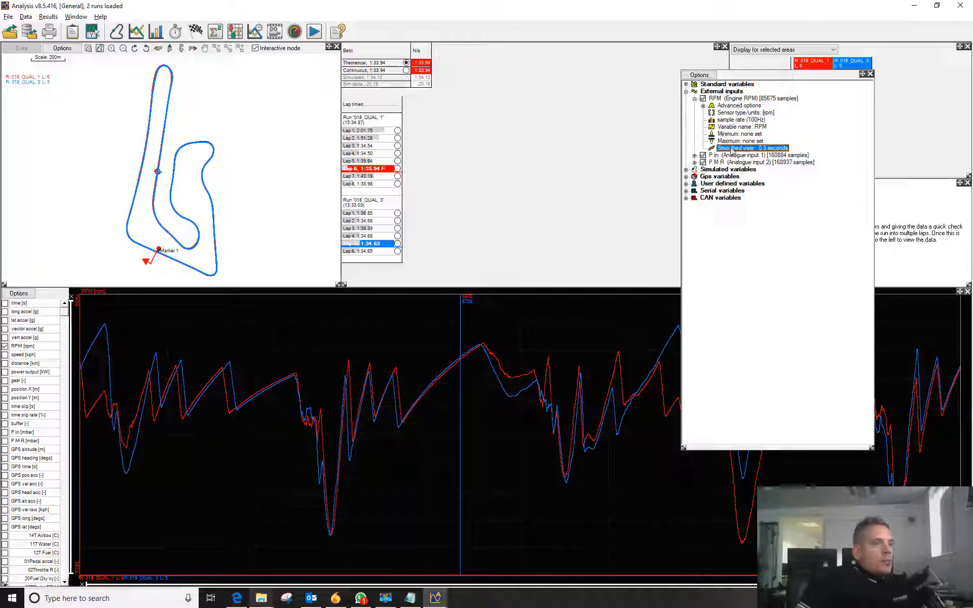
Review the Butterworth settings in RPM's filter design, cancel without applying a filter and close the variable manager.
click(704, 106)
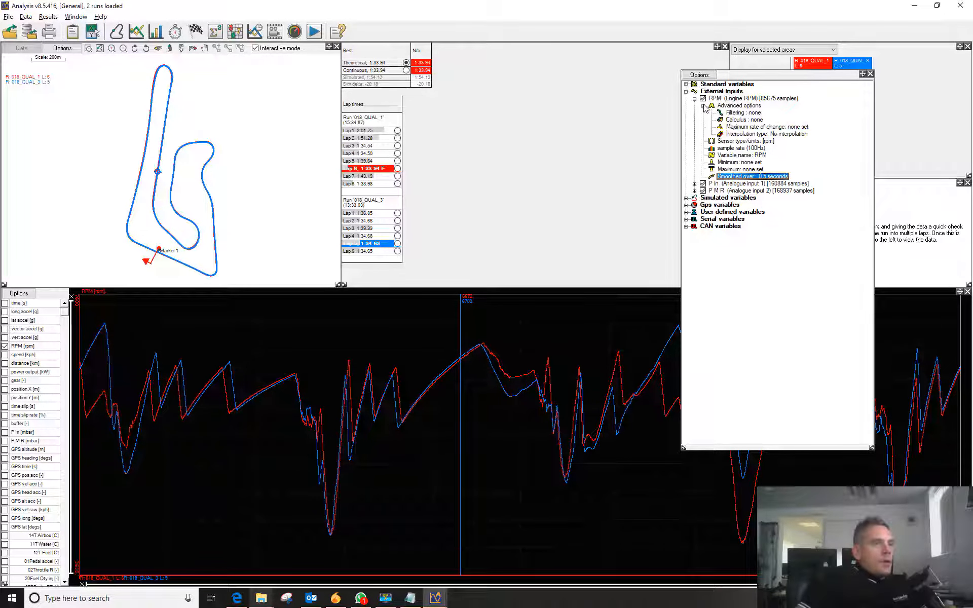
double_click(741, 113)
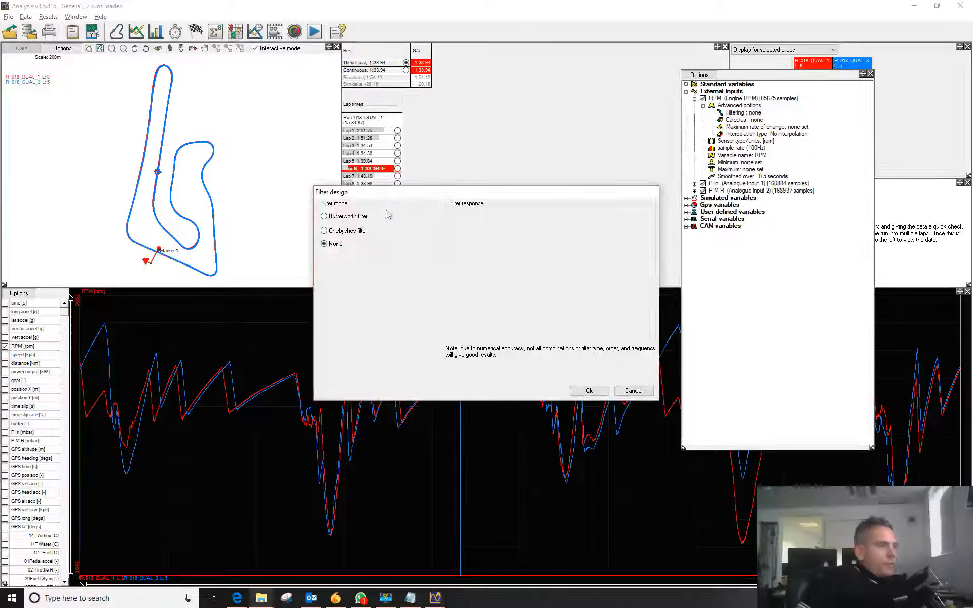
click(340, 217)
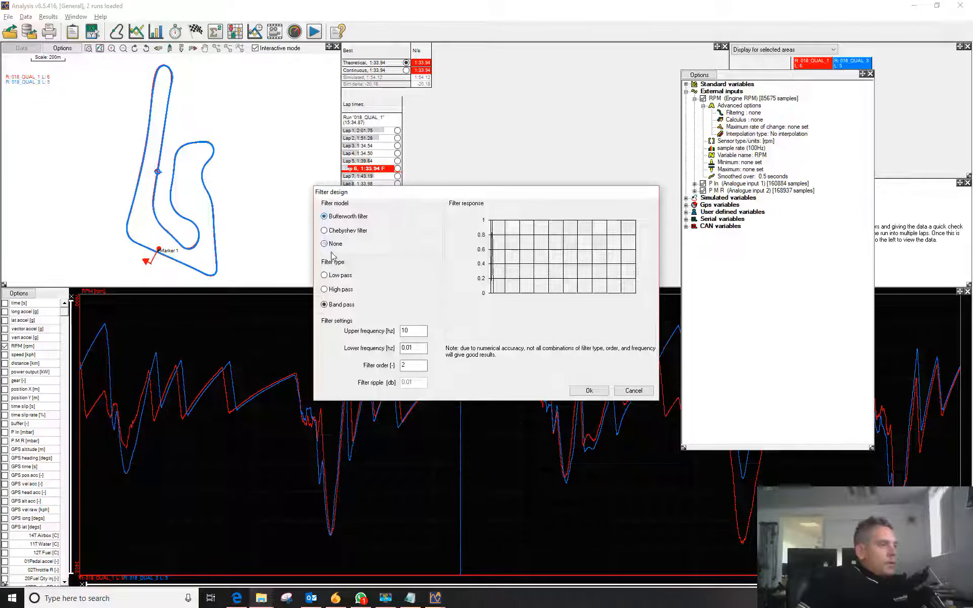
click(634, 391)
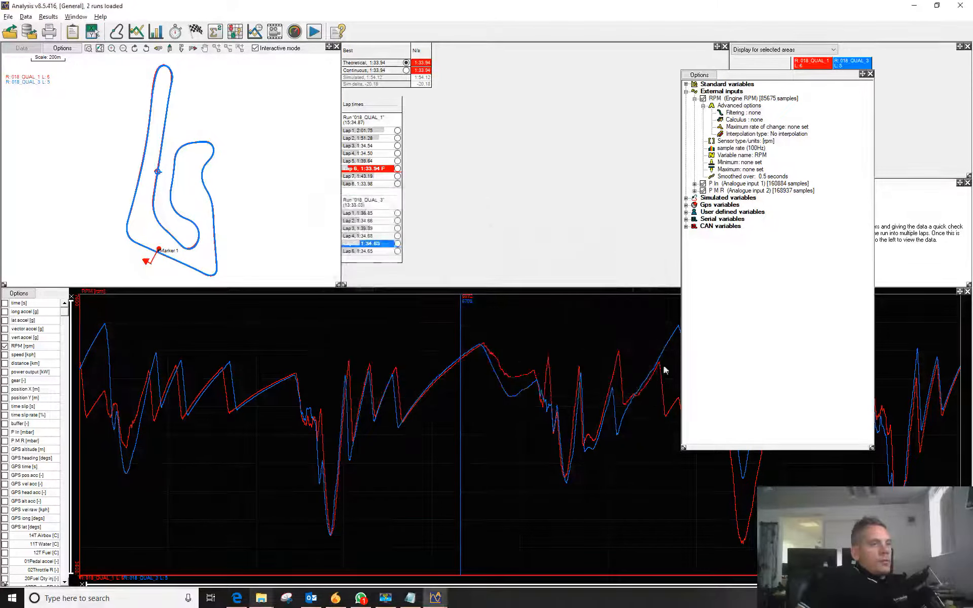
click(870, 74)
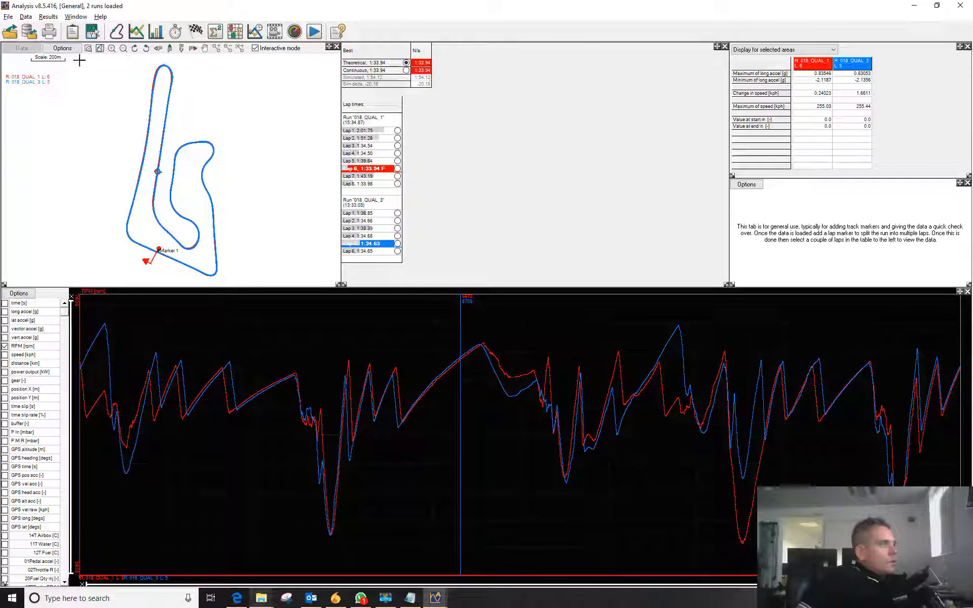
Reopen the variable manager, set the RPM smoothing time to 0.1 seconds and close the manager.
click(92, 31)
drag(356, 107, 696, 79)
double_click(450, 93)
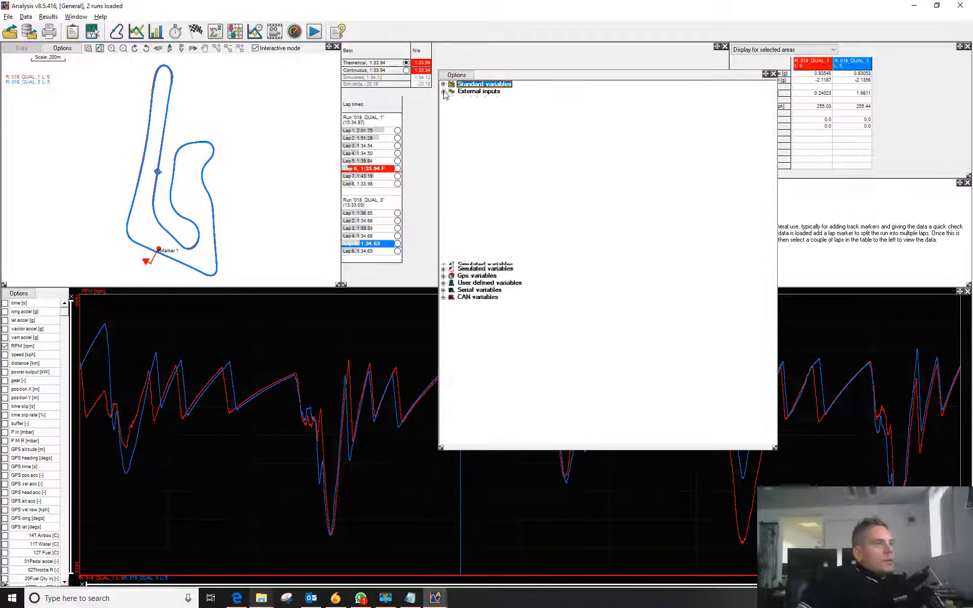
click(452, 92)
double_click(488, 141)
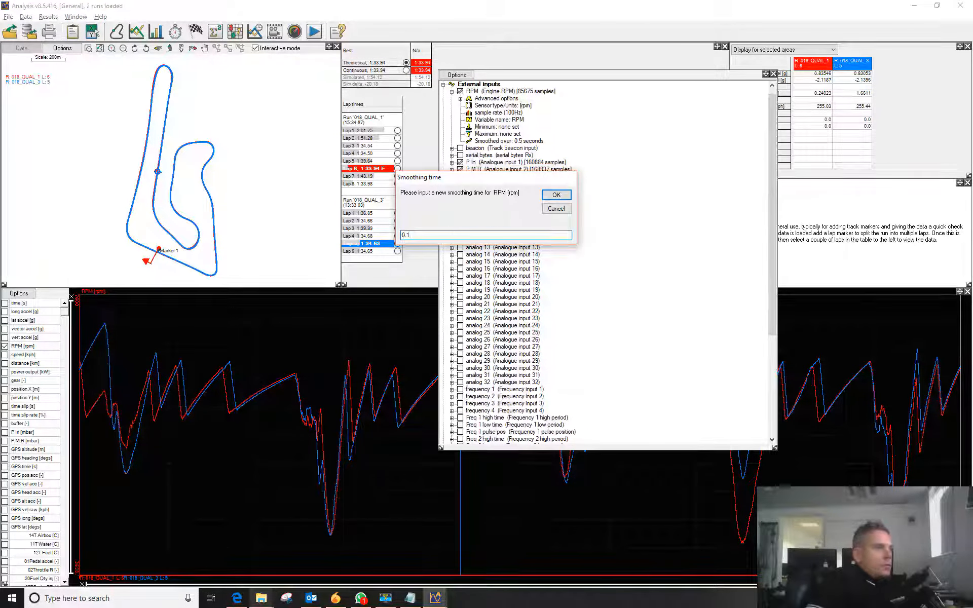
key(Return)
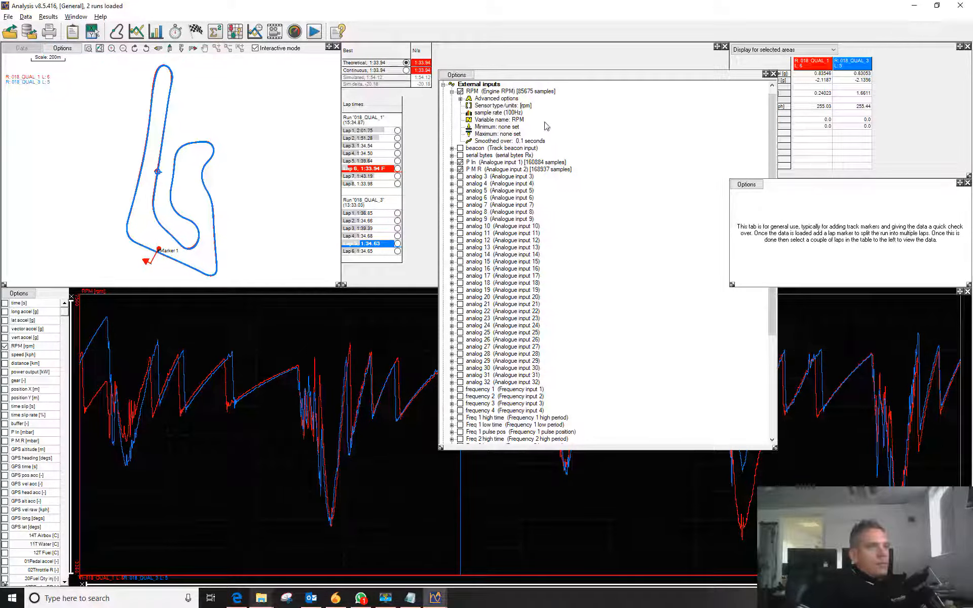
click(773, 74)
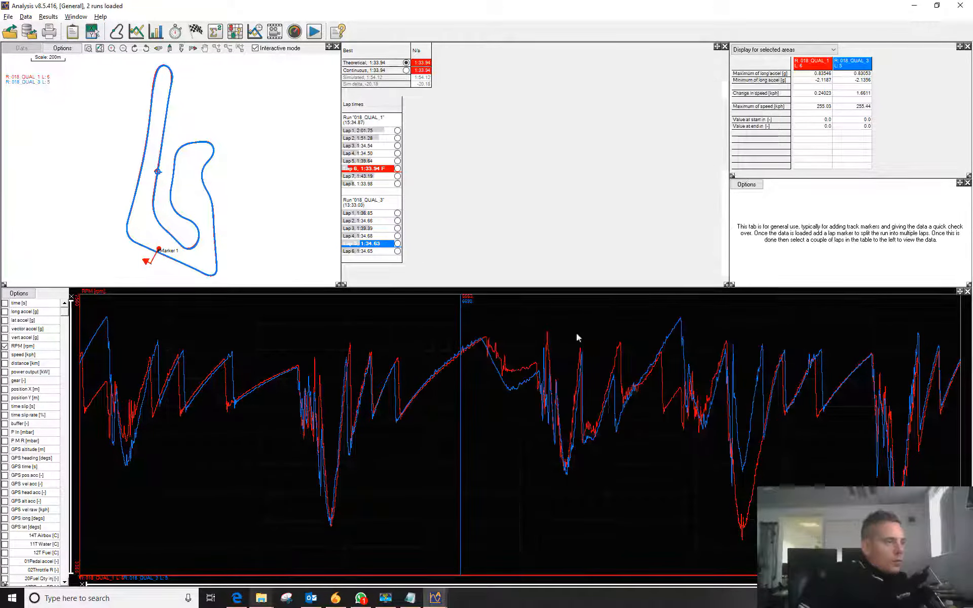
Check the remaining topics in the Notepad file Installing the race technology software.txt and return to the RPM graph in Analysis.
key(alt+Tab)
key(Tab)
key(Tab)
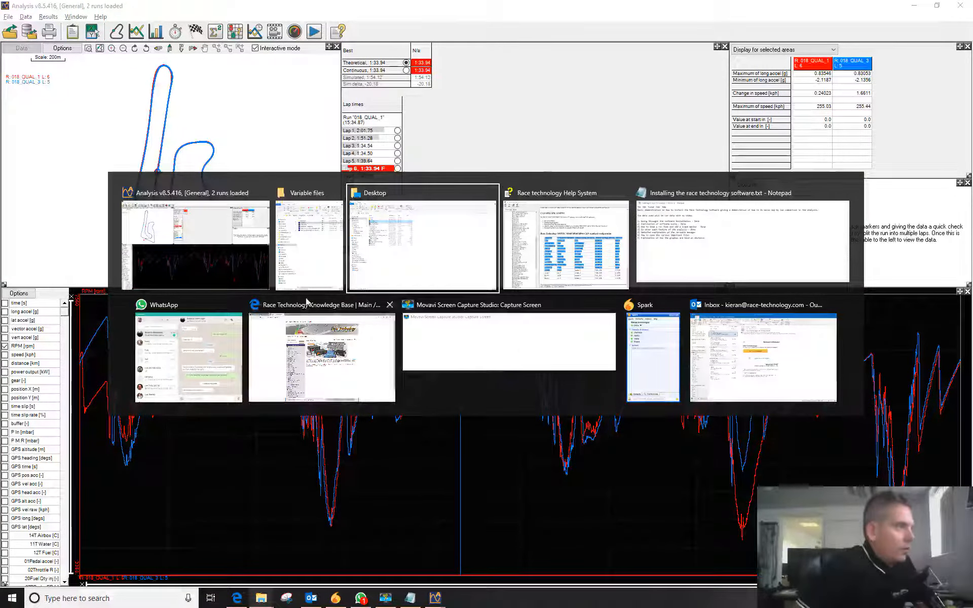
key(Tab)
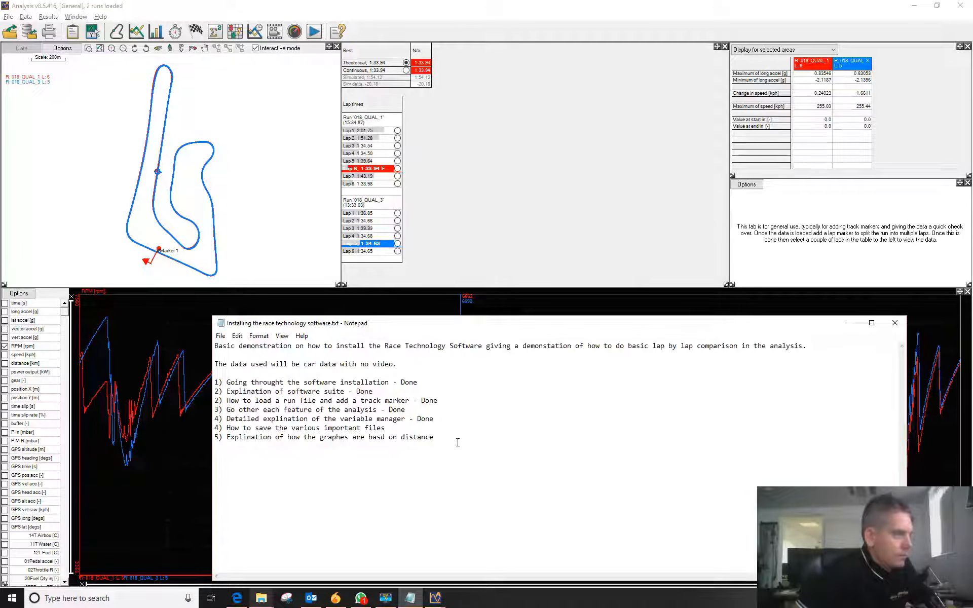
click(62, 430)
click(430, 475)
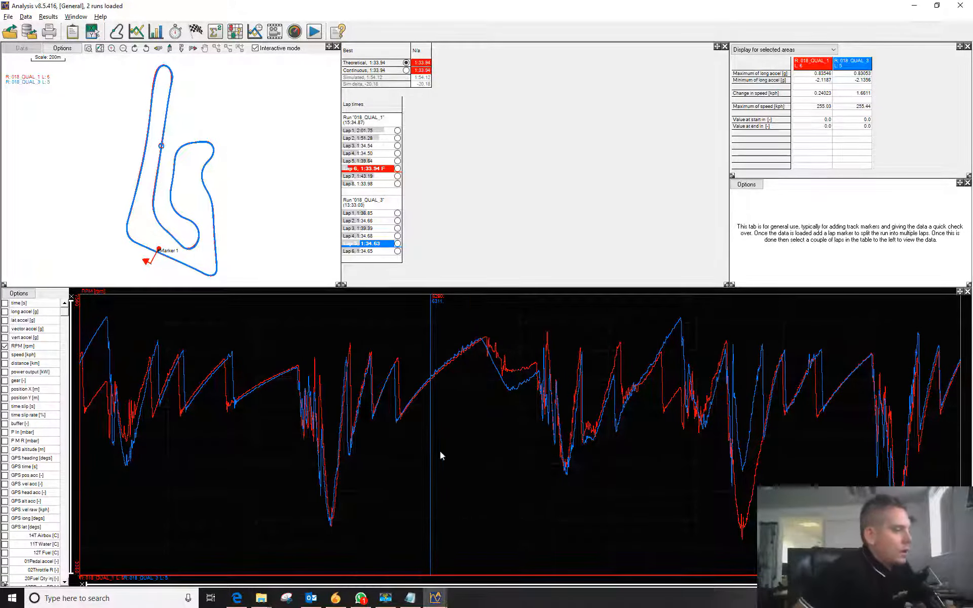
click(410, 598)
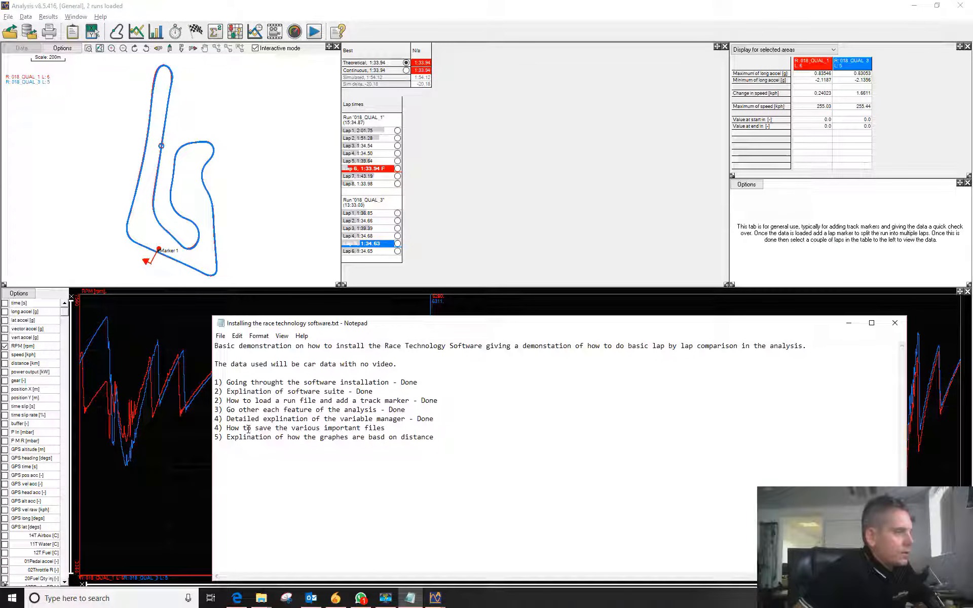
click(177, 417)
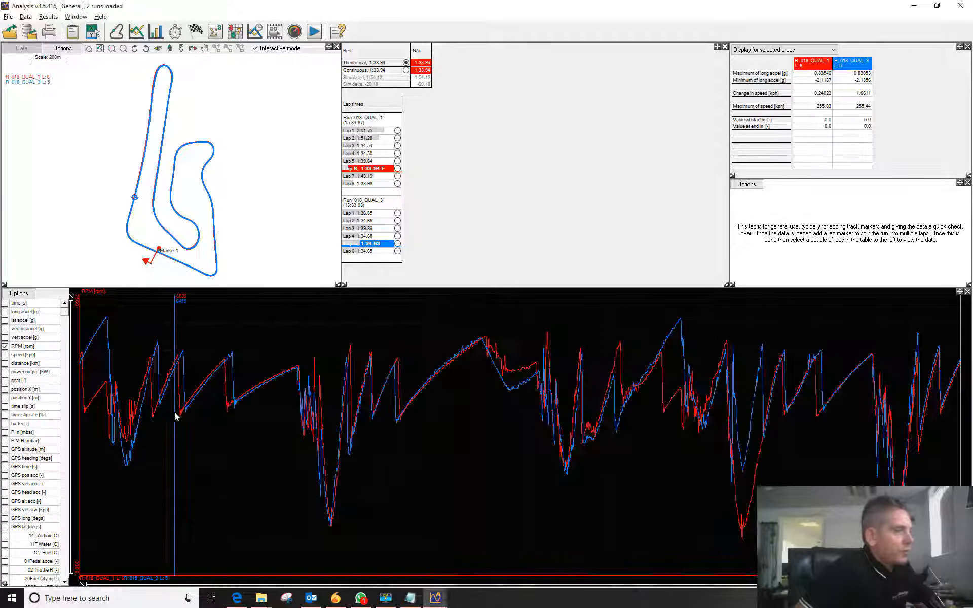
Close the General layout's description window, then move the lap times window beneath the track map and resize it.
click(759, 373)
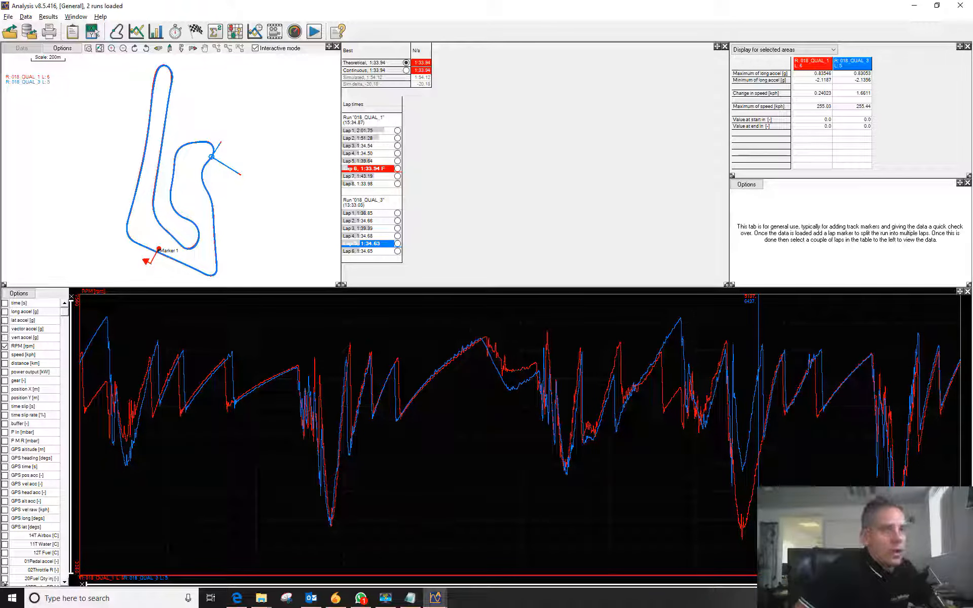
click(967, 182)
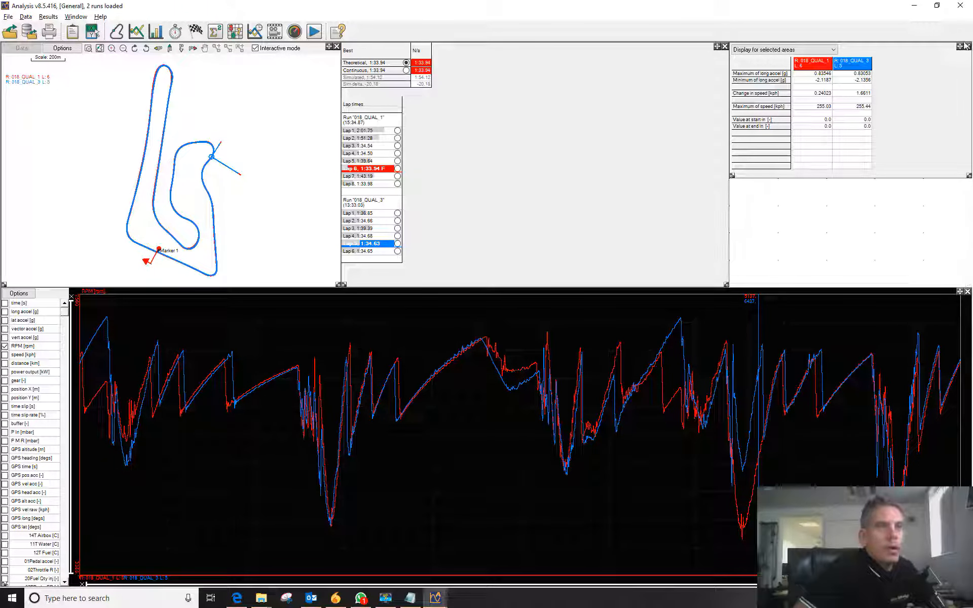
drag(716, 46, 296, 293)
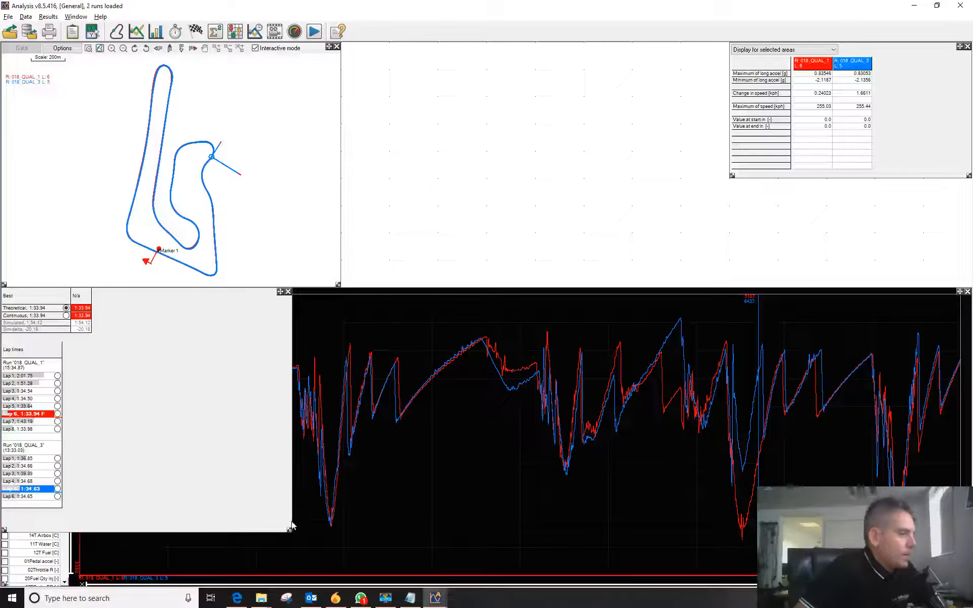
drag(287, 535, 244, 584)
Move the results table onto the track map temporarily and refit the graph window as a full-height panel, leaving a gap beside the lap times window.
drag(959, 46, 329, 128)
drag(960, 291, 969, 46)
drag(6, 338, 438, 586)
Add long accel, lat accel and speed traces to the graph alongside RPM and place the data cursor on the graph.
click(442, 67)
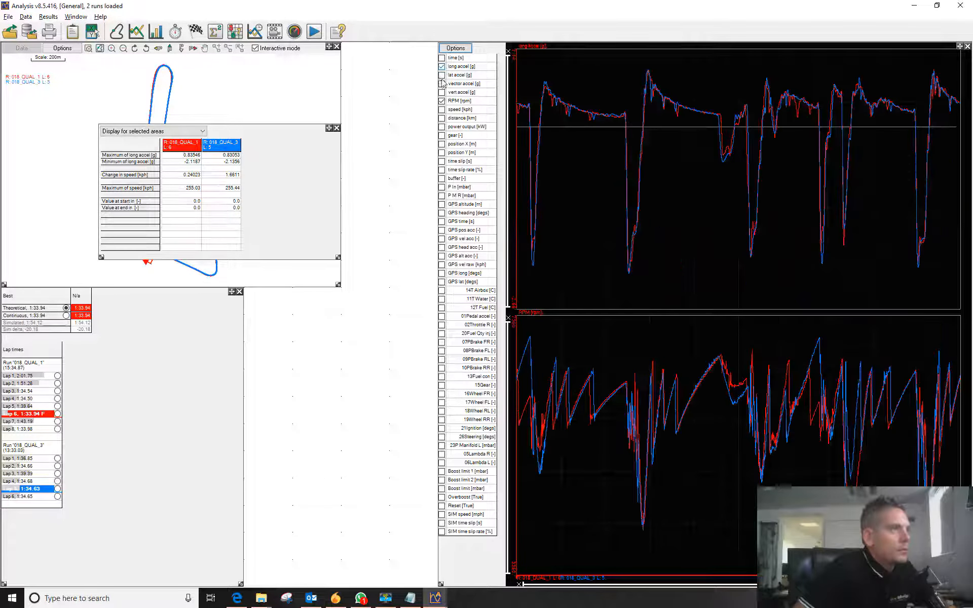
click(442, 75)
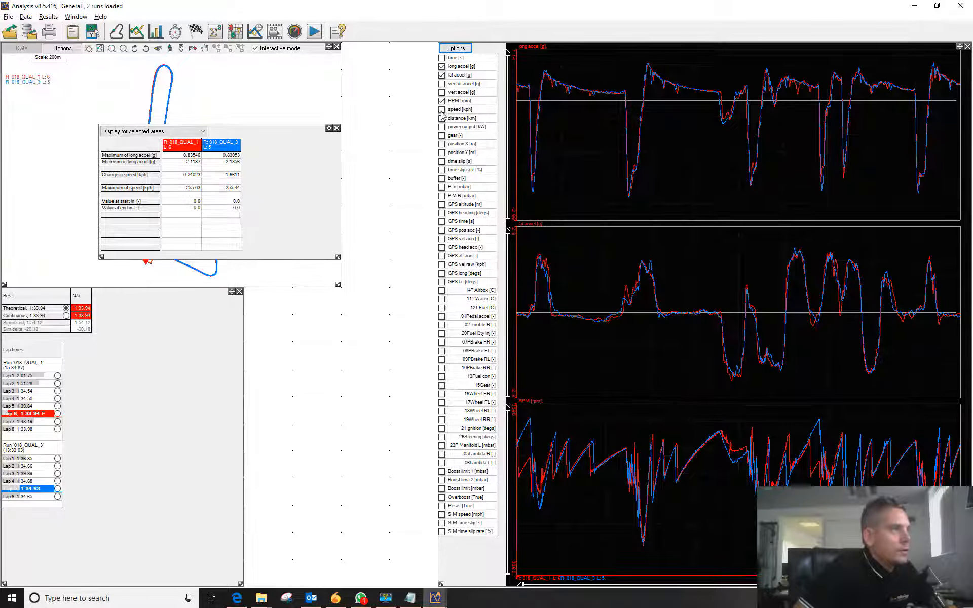
click(442, 110)
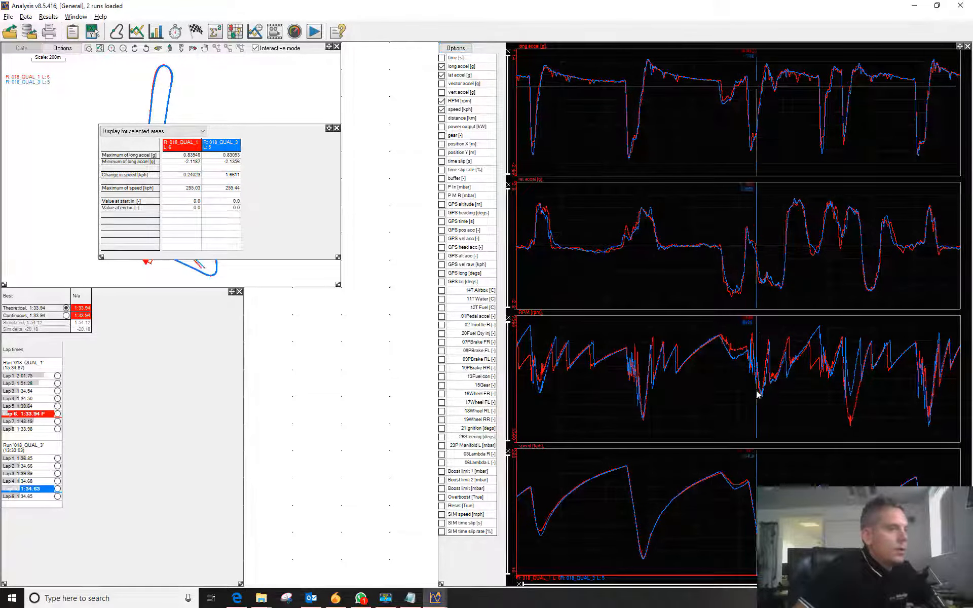
click(738, 390)
Fit the results table between the lap times and graph windows, then widen the track map to the graph's edge and rescale the track.
drag(328, 131, 476, 457)
drag(484, 583, 434, 582)
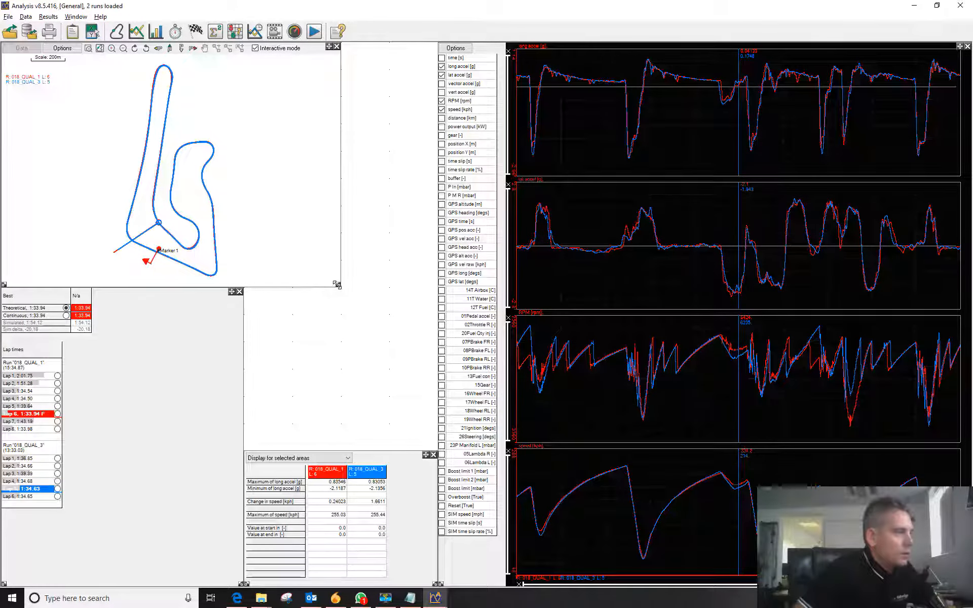
drag(339, 284, 242, 286)
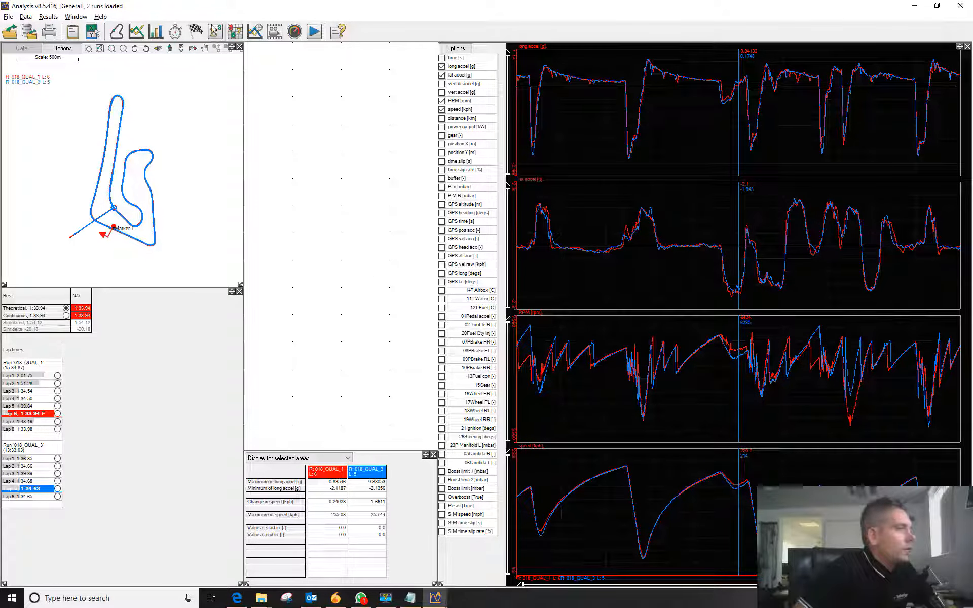
click(100, 50)
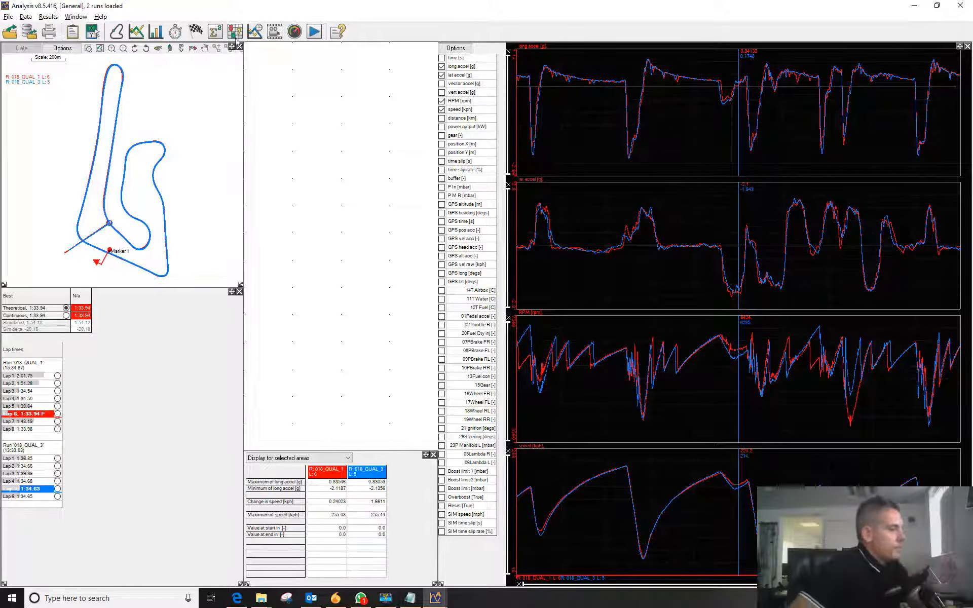
drag(241, 284, 436, 286)
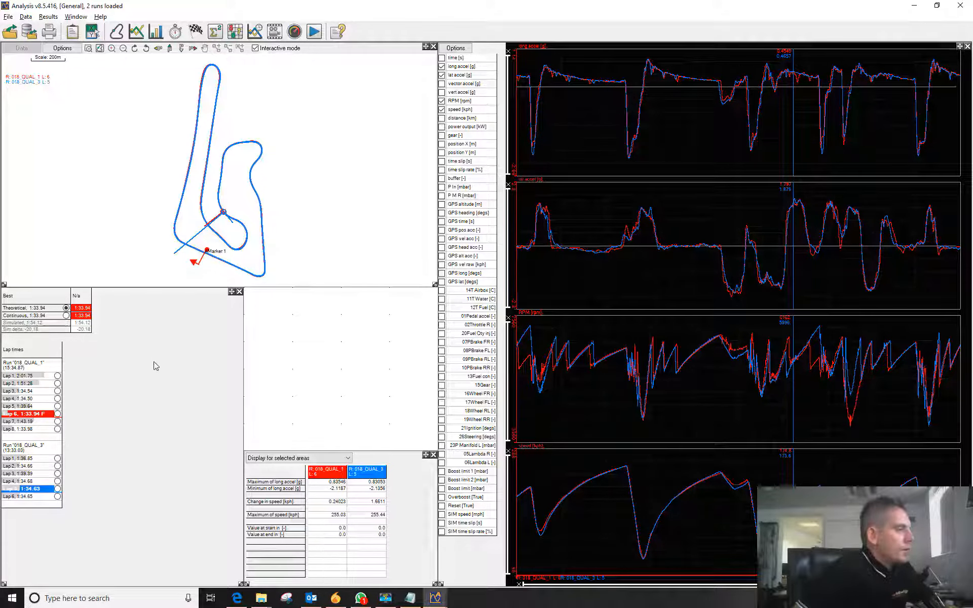
Save the current screen layout as the default layout, overwriting the existing default.
click(6, 17)
mouse_move(37, 54)
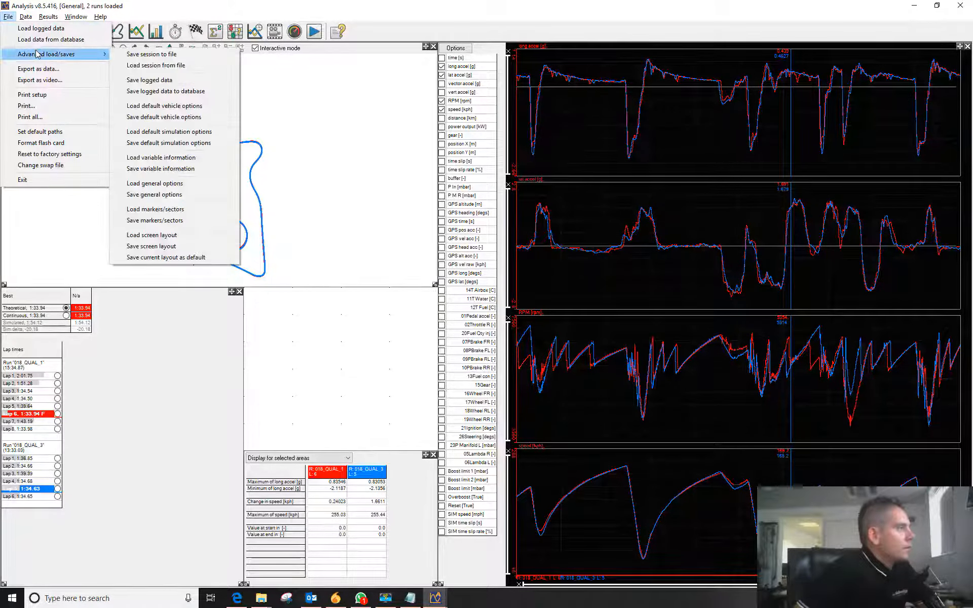
click(165, 258)
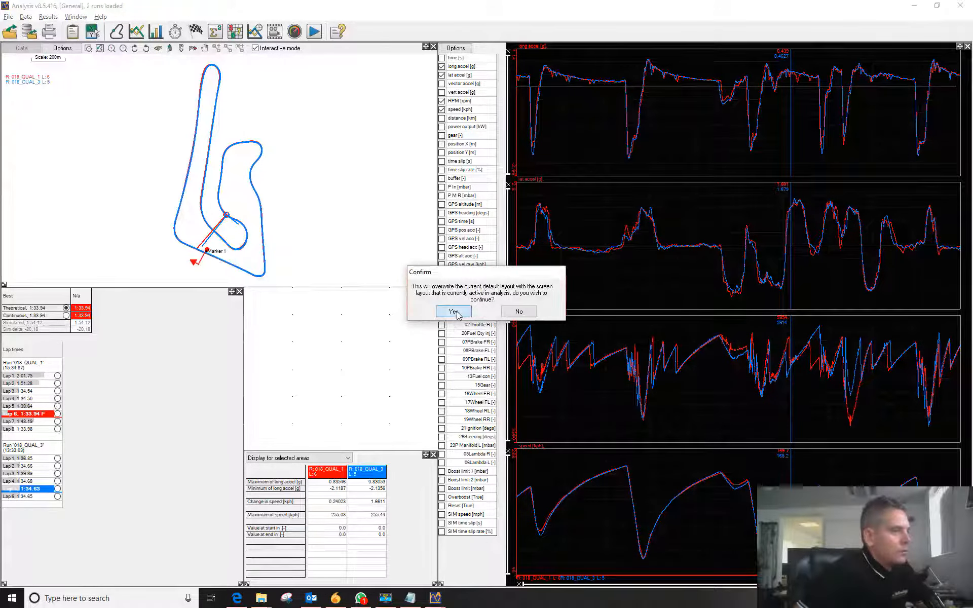
click(457, 313)
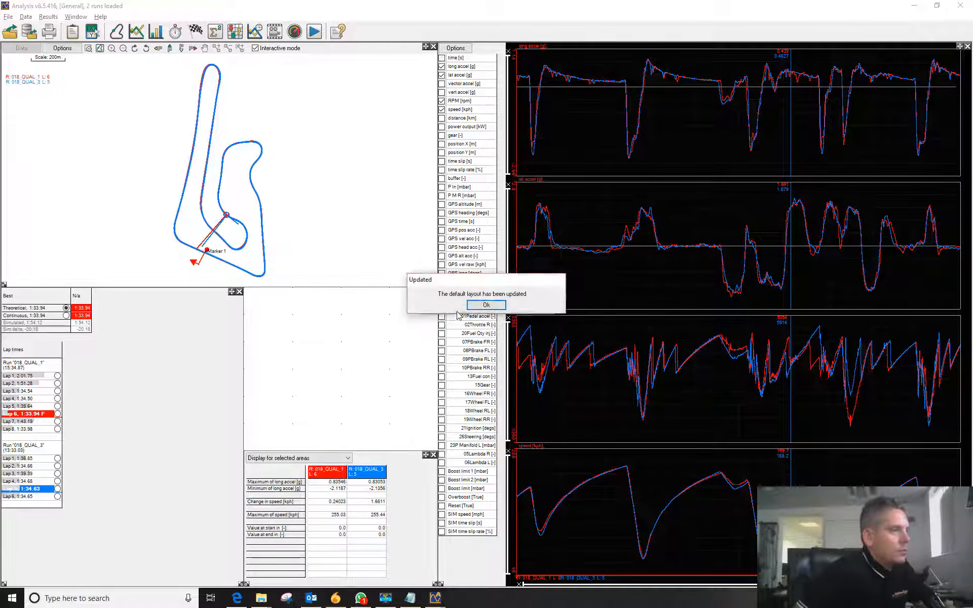
click(487, 305)
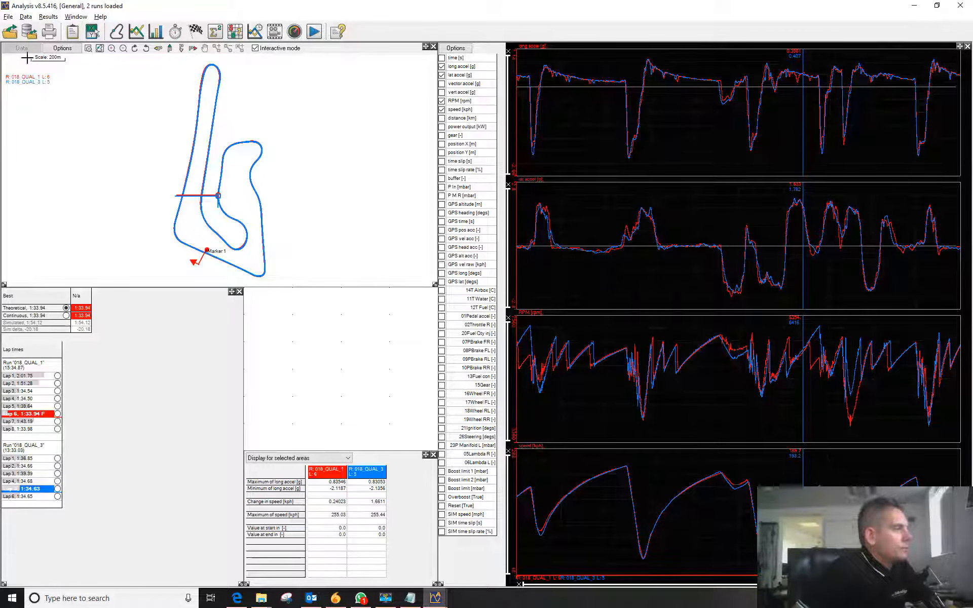
Save the screen layout to the Desktop as an Analysis layout file named General.
click(6, 17)
mouse_move(44, 56)
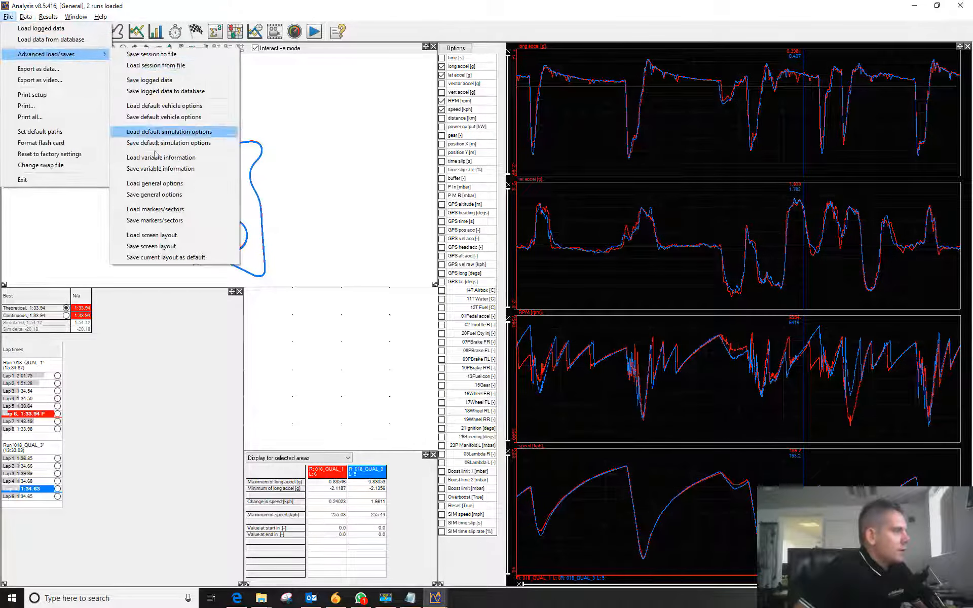
click(175, 247)
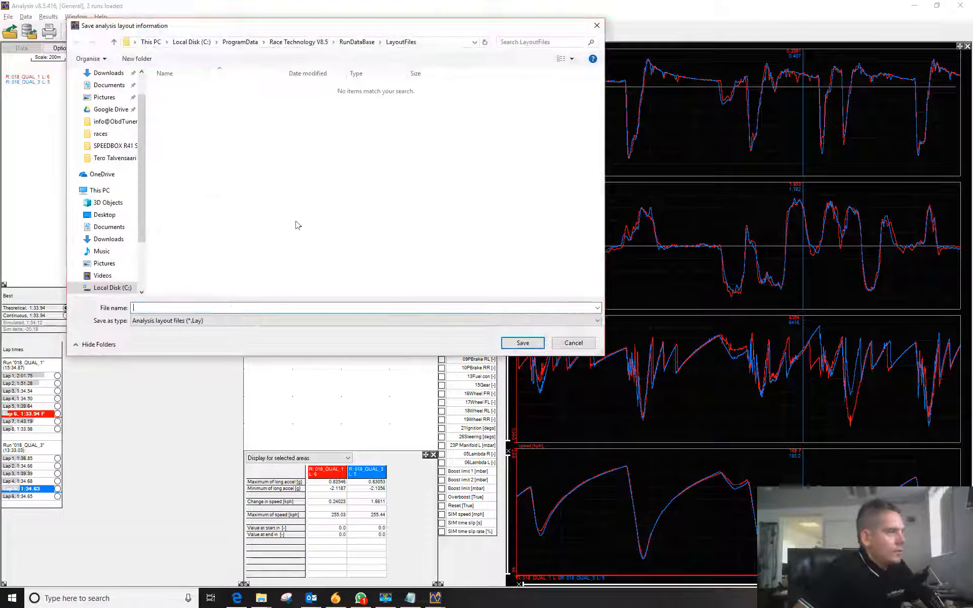
text(General)
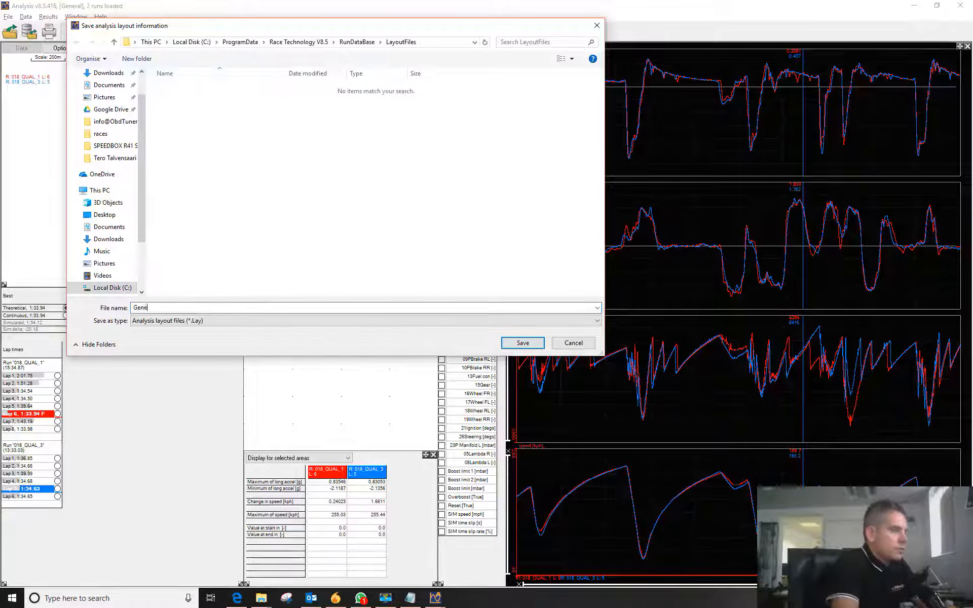
click(102, 176)
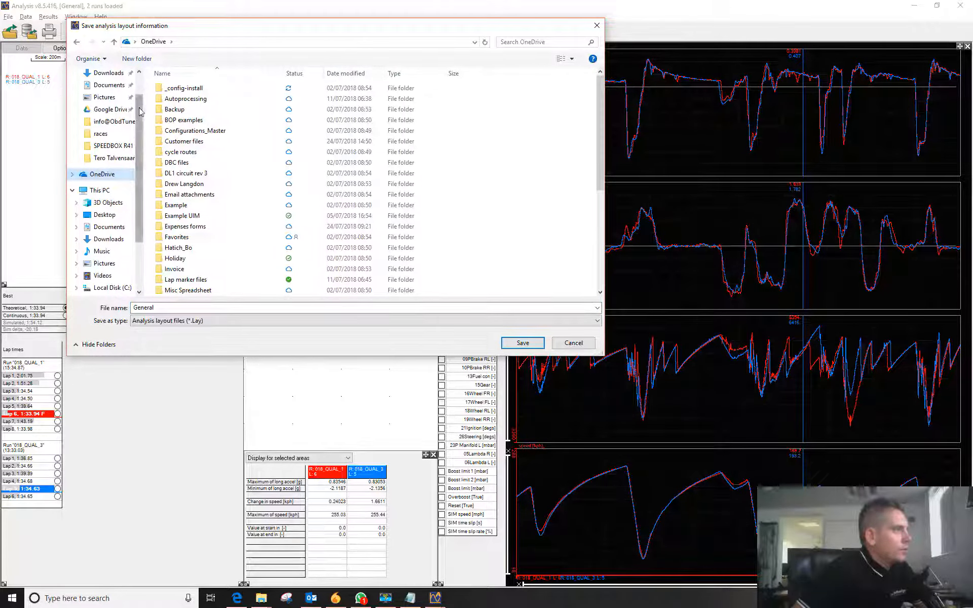
scroll(114, 91, up, 2)
click(113, 91)
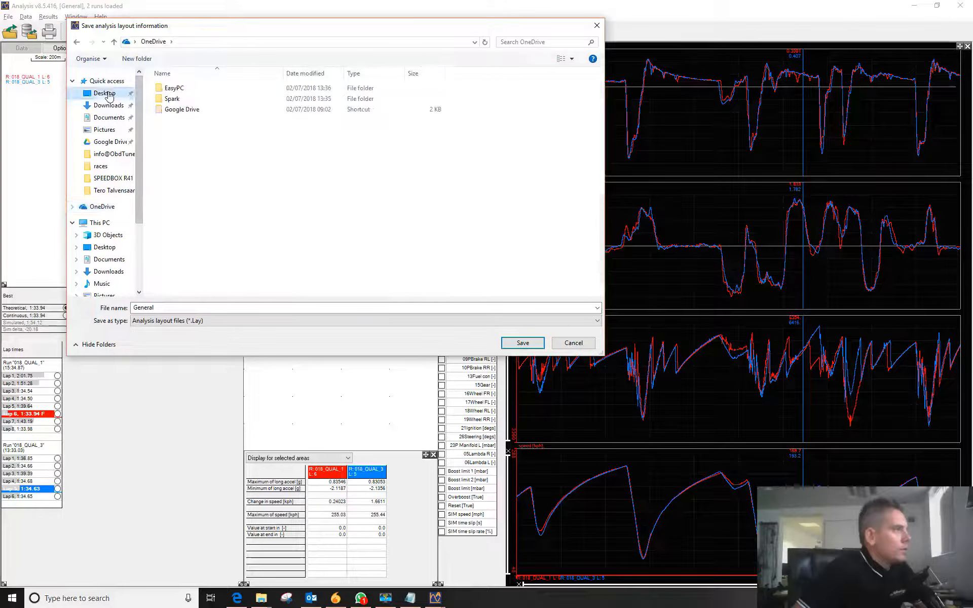
click(509, 343)
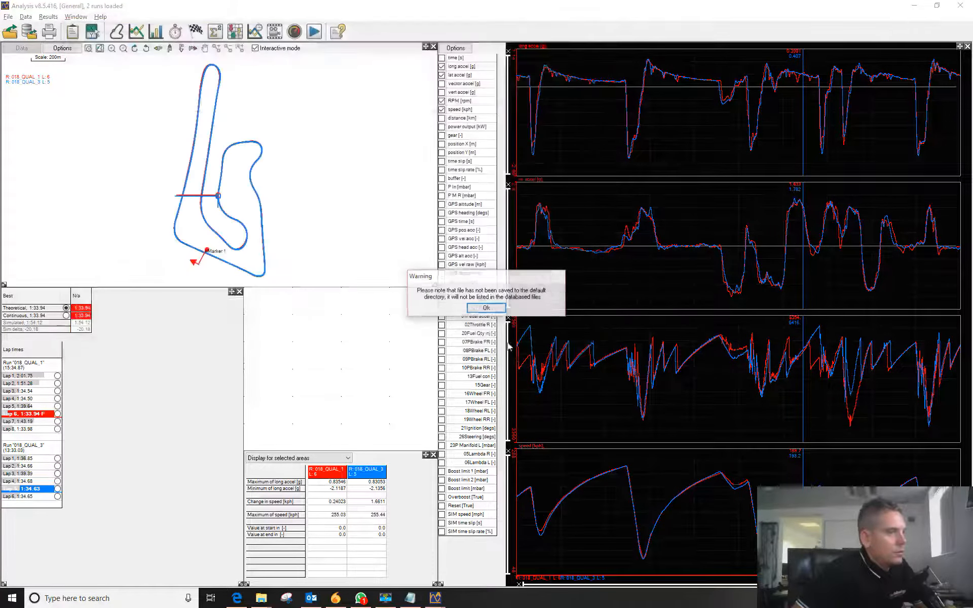
click(489, 309)
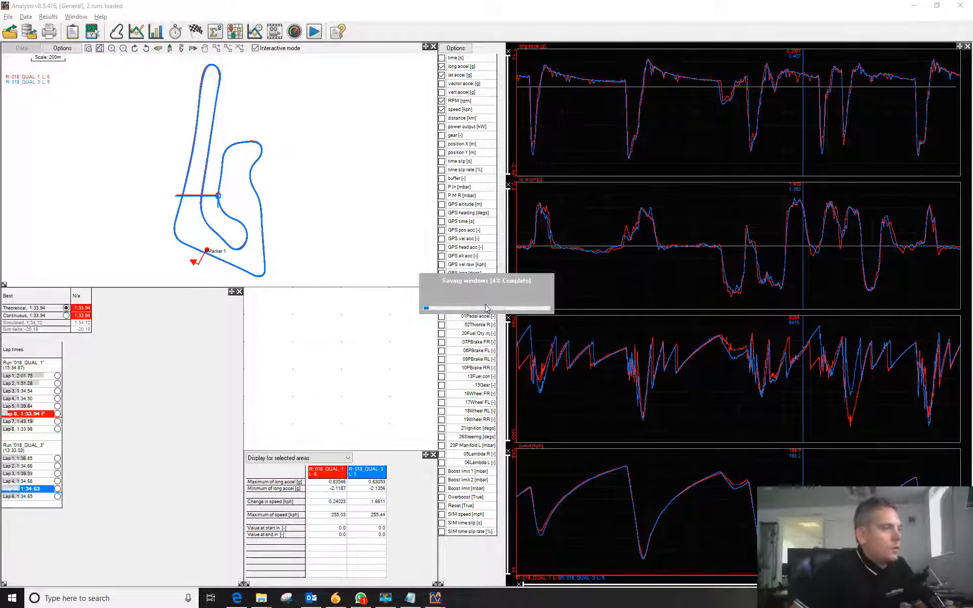
Close all windows in Analysis and switch to the Desktop folder in File Explorer.
click(76, 17)
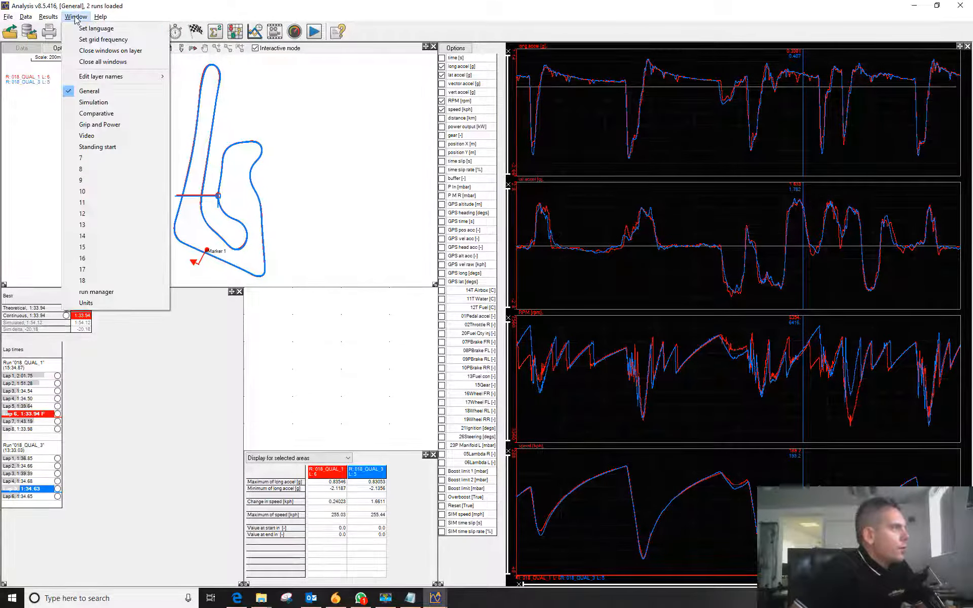
click(106, 63)
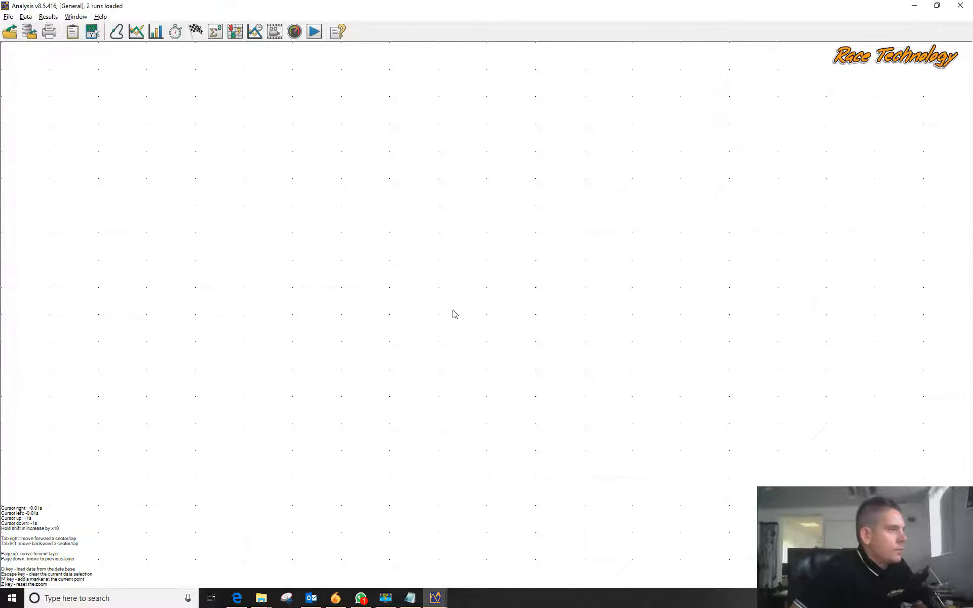
key(super)
key(super)
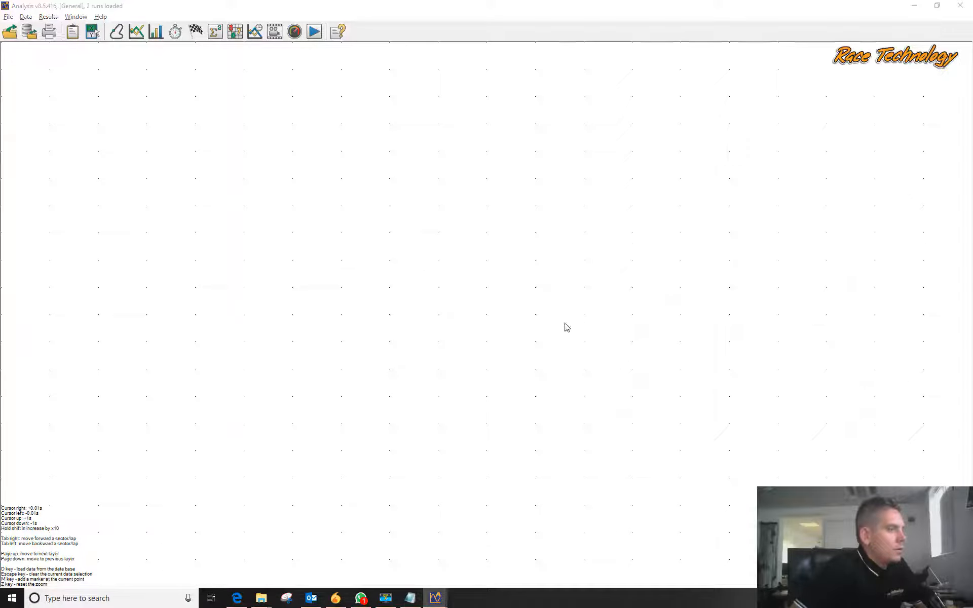
key(alt+Tab)
key(alt+Tab)
key(alt+Tab)
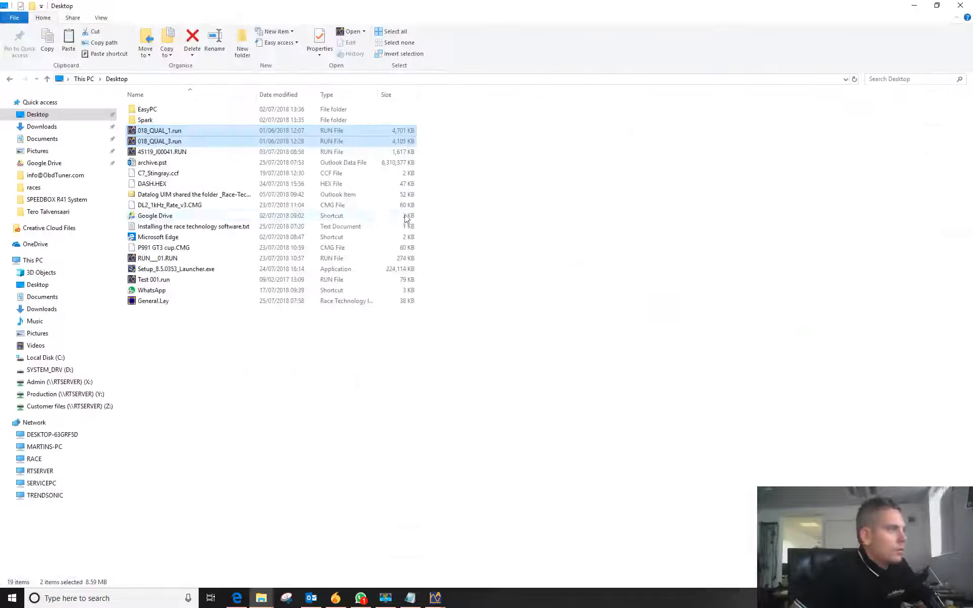
Load the layout file General.Lay from the Desktop folder into Analysis and reposition the data cursor on the graph.
click(217, 328)
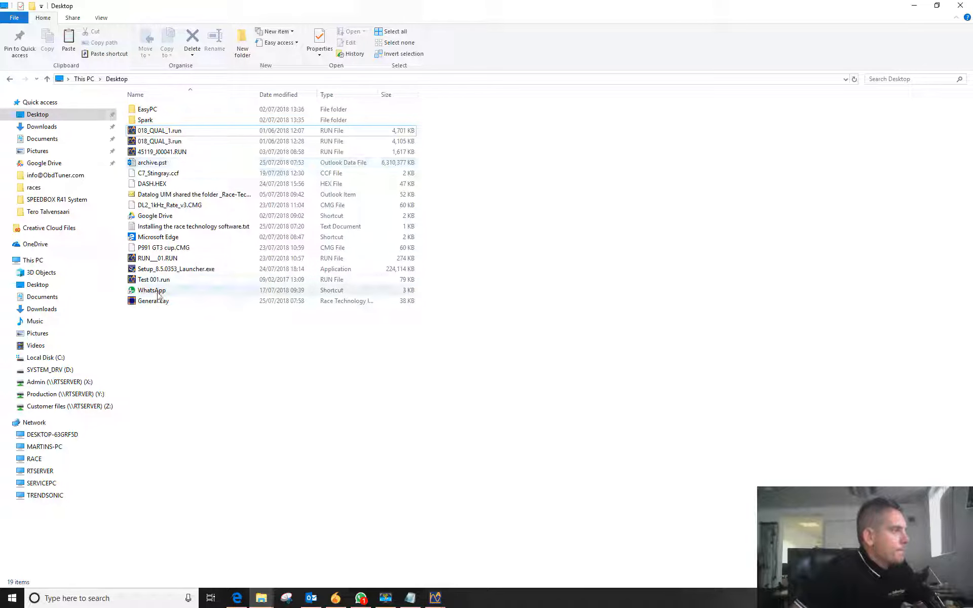
drag(152, 302, 660, 13)
key(alt+Tab)
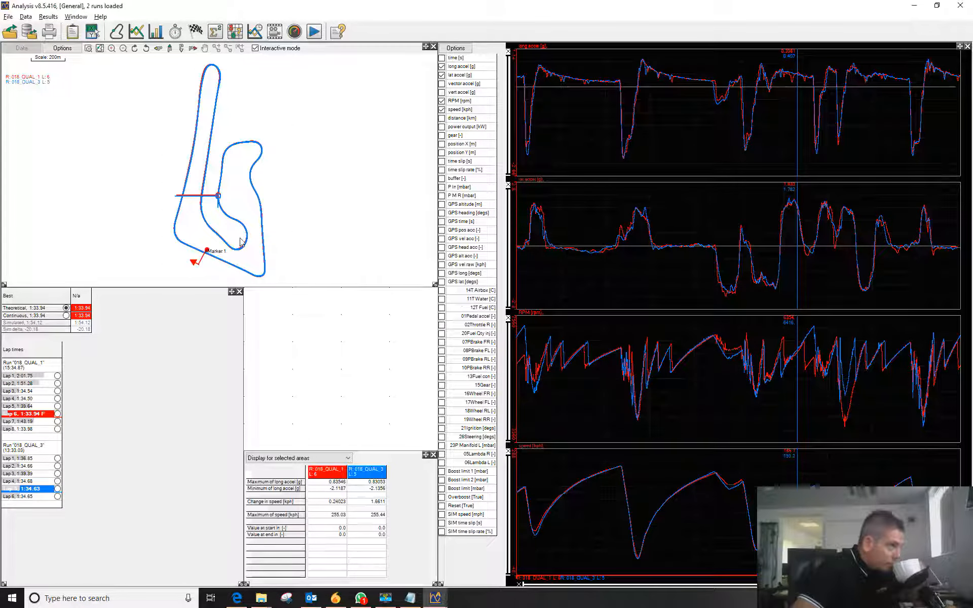
click(656, 250)
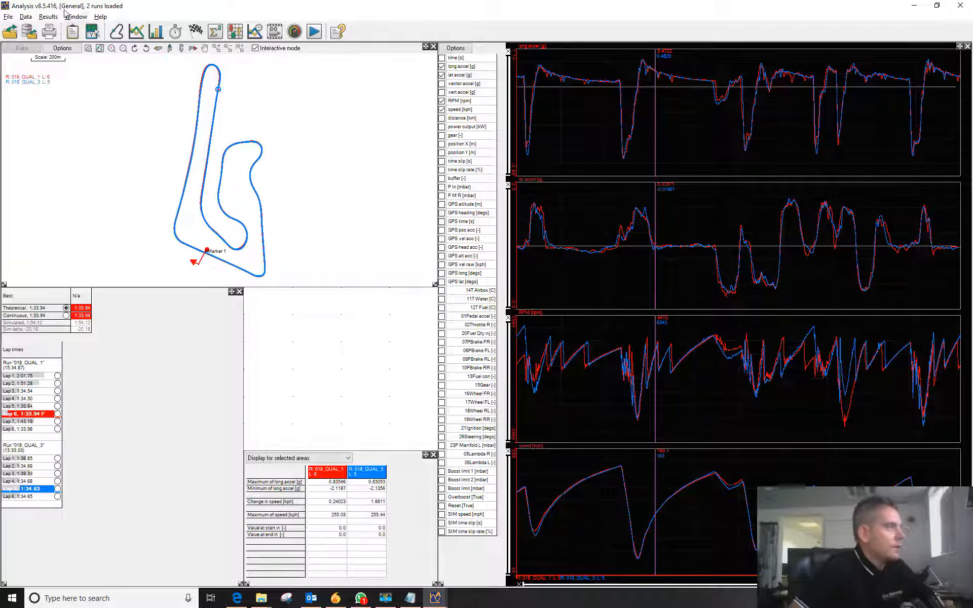
Clear all track markers and add a new lap marker at the cursor on the track map's lower straight.
click(25, 17)
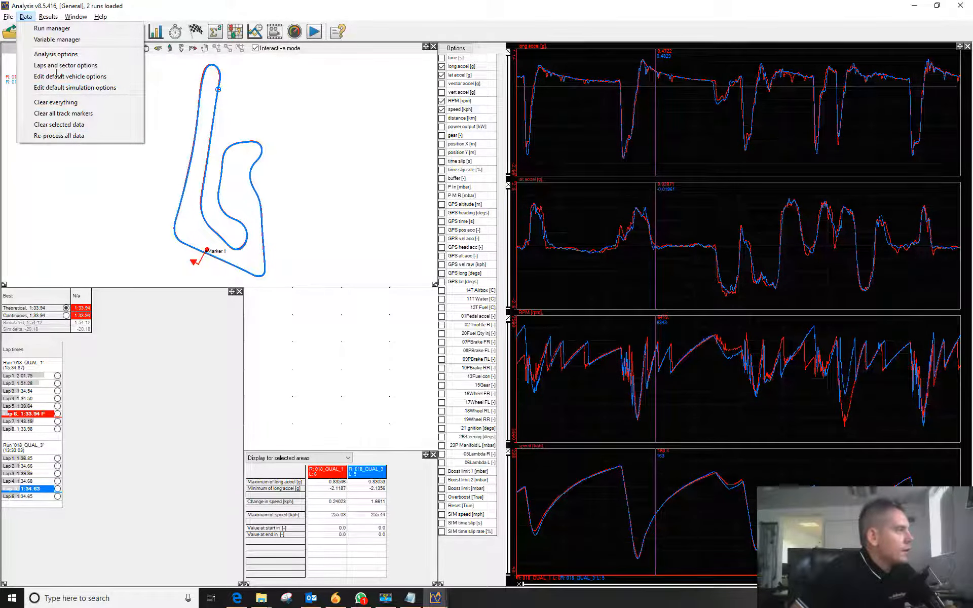
click(96, 114)
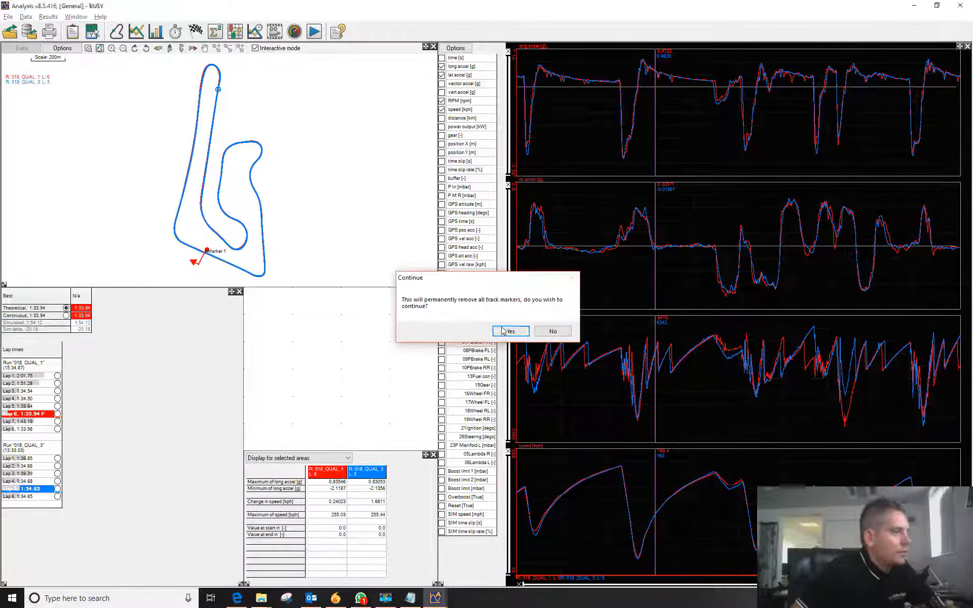
click(502, 327)
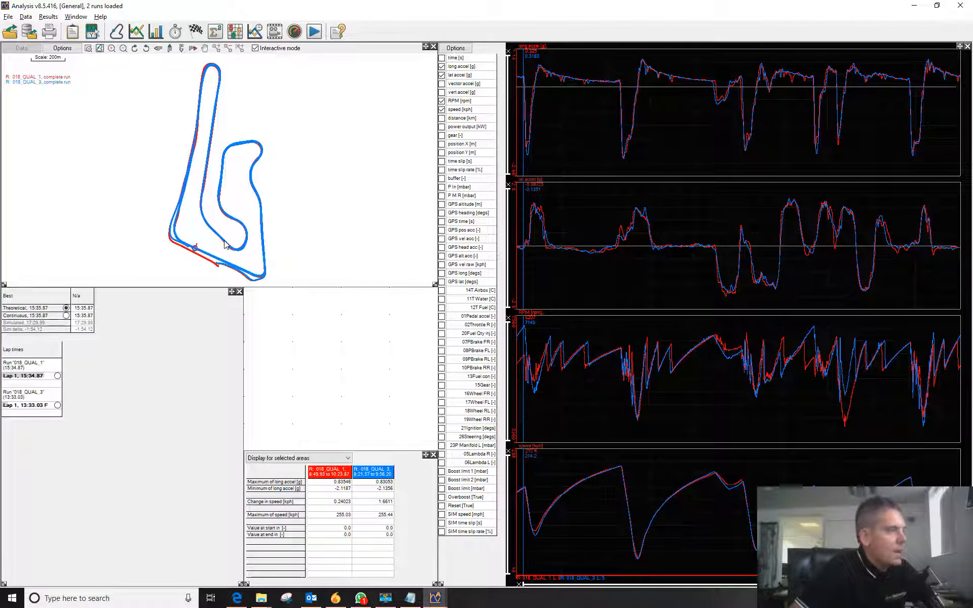
key(Insert)
key(Return)
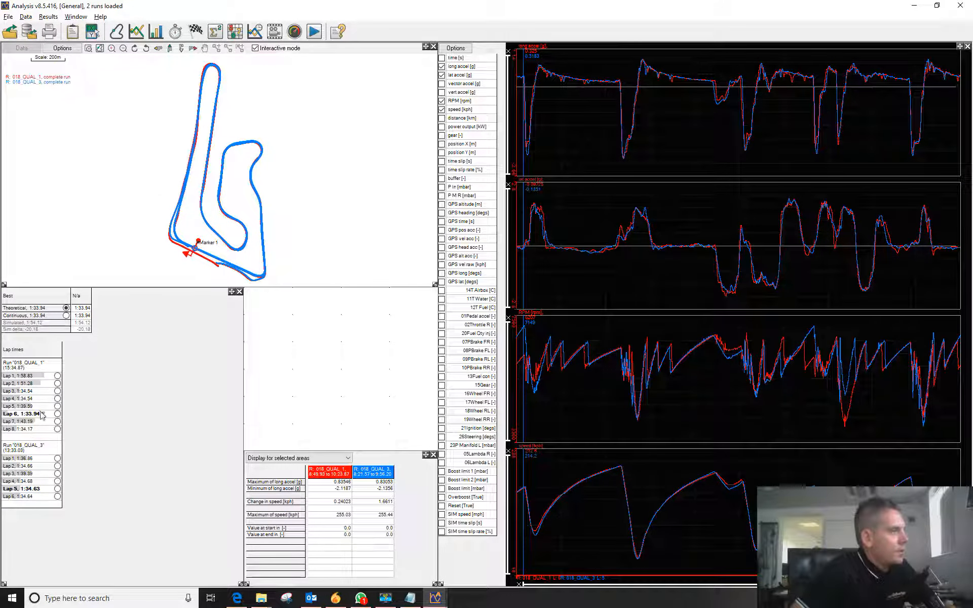
Select lap 6 of run 018_QUAL_1, add a sector marker beside the track map's upper hairpin and display that lap's Sector 1.
click(36, 416)
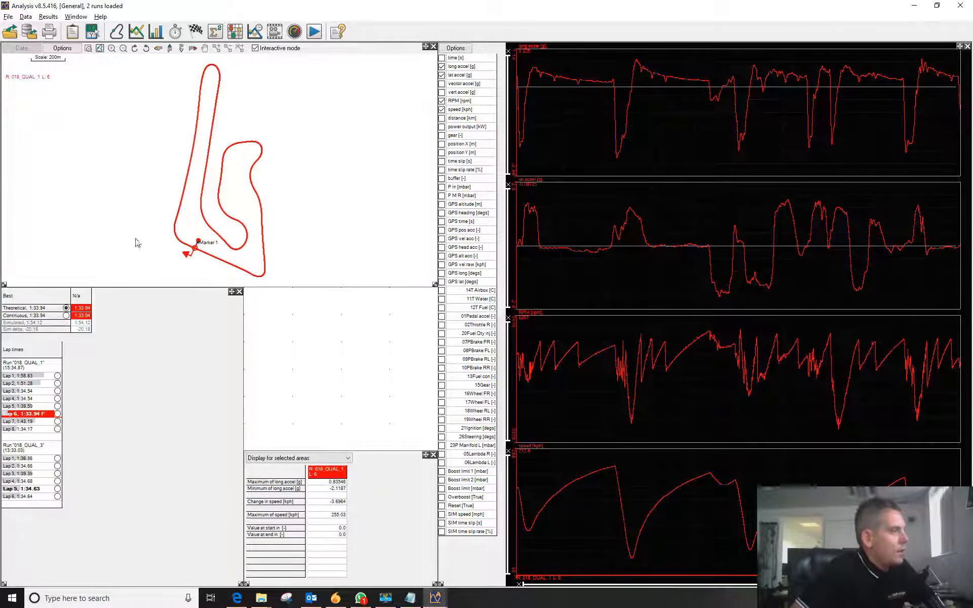
click(219, 93)
key(m)
key(Return)
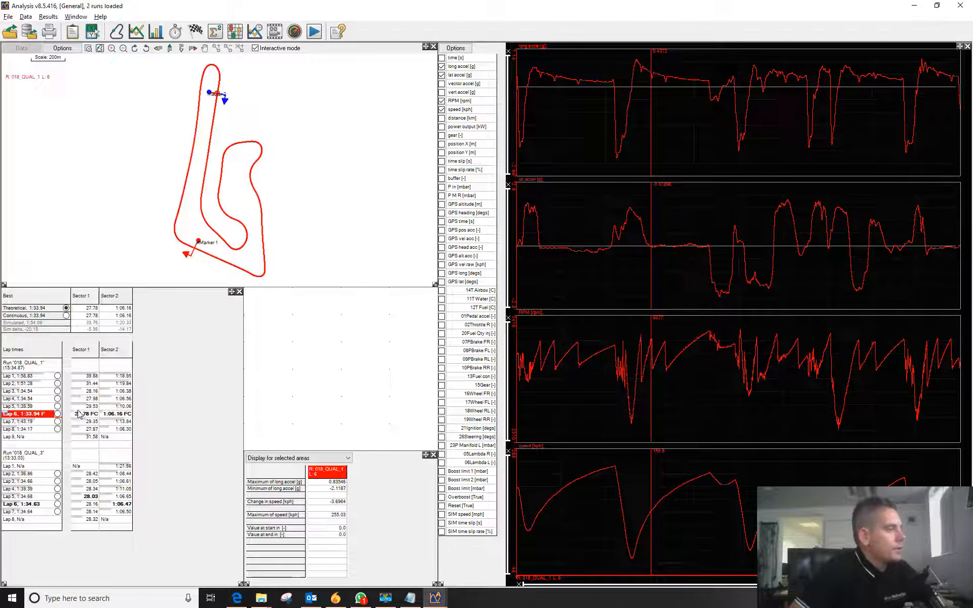
click(78, 415)
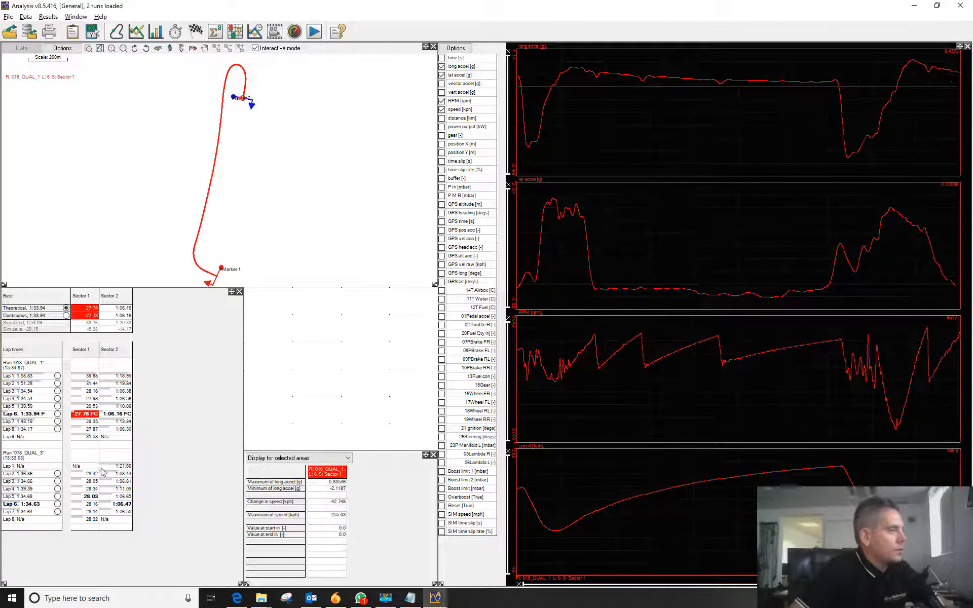
Display the whole of lap 6 and add two sector markers, on the infield straight and the outer straight of the track map.
click(23, 415)
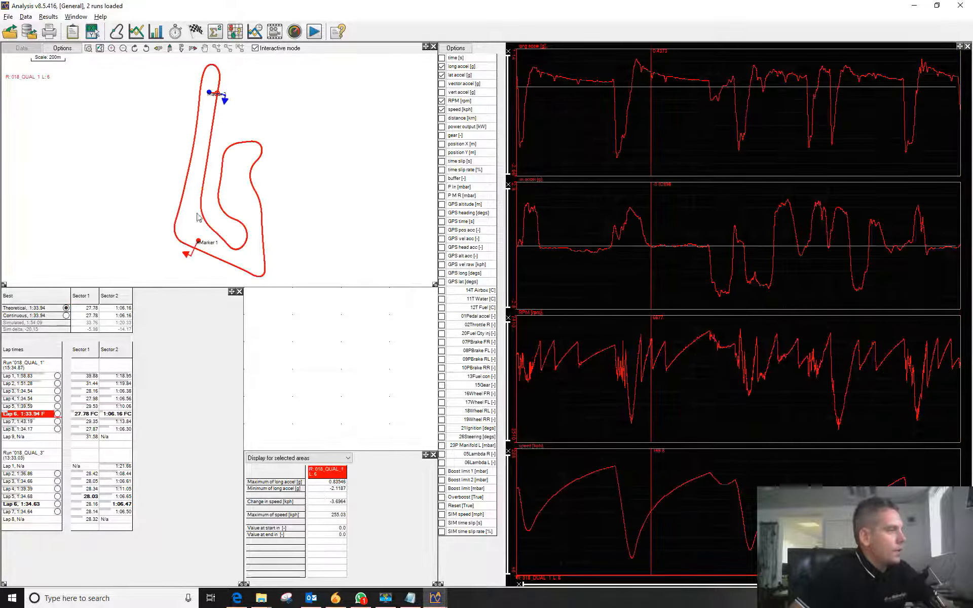
click(226, 181)
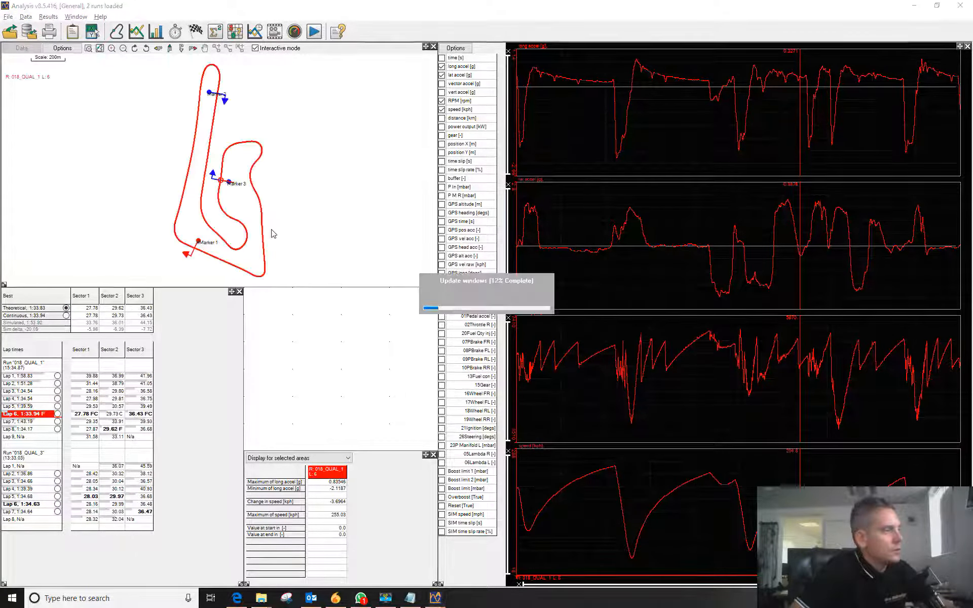
click(272, 233)
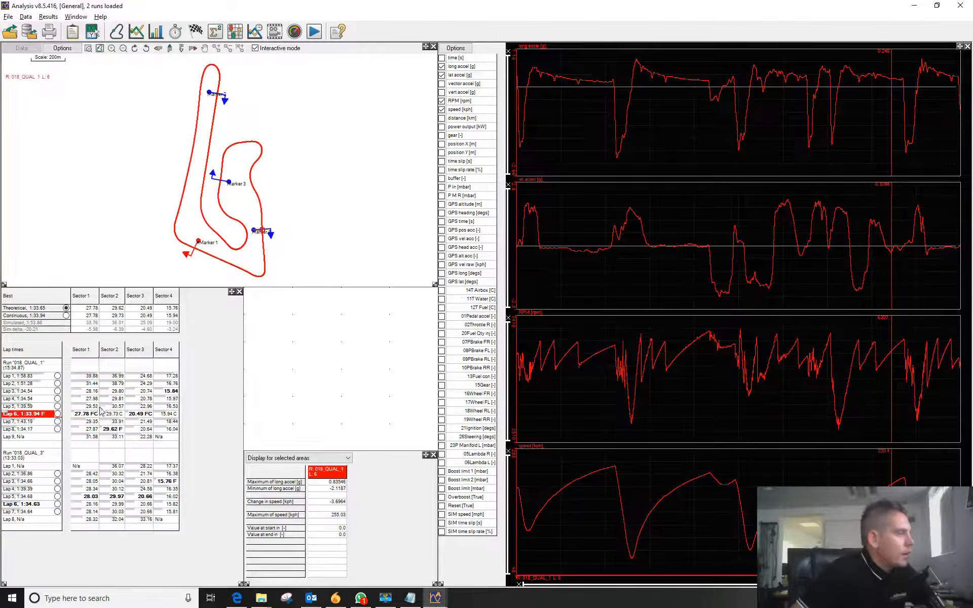
View individual sectors of lap 6 and neighbouring laps in run 018_QUAL_1, finishing with the complete lap 6 displayed.
click(84, 414)
click(139, 414)
click(171, 384)
click(164, 391)
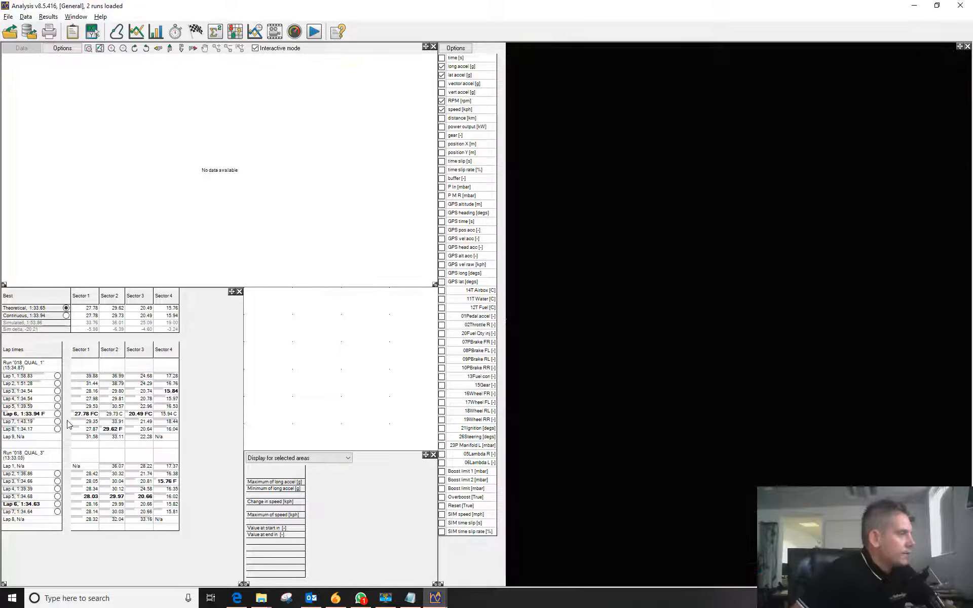
click(38, 414)
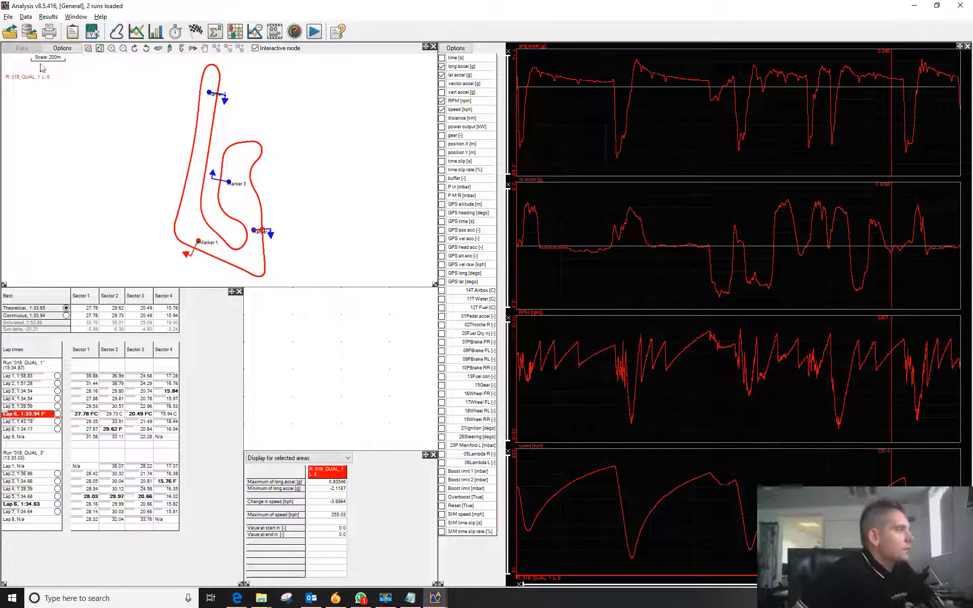
Save the track markers and sectors to the Desktop as a track marker file named Buriram.
click(8, 17)
mouse_move(56, 53)
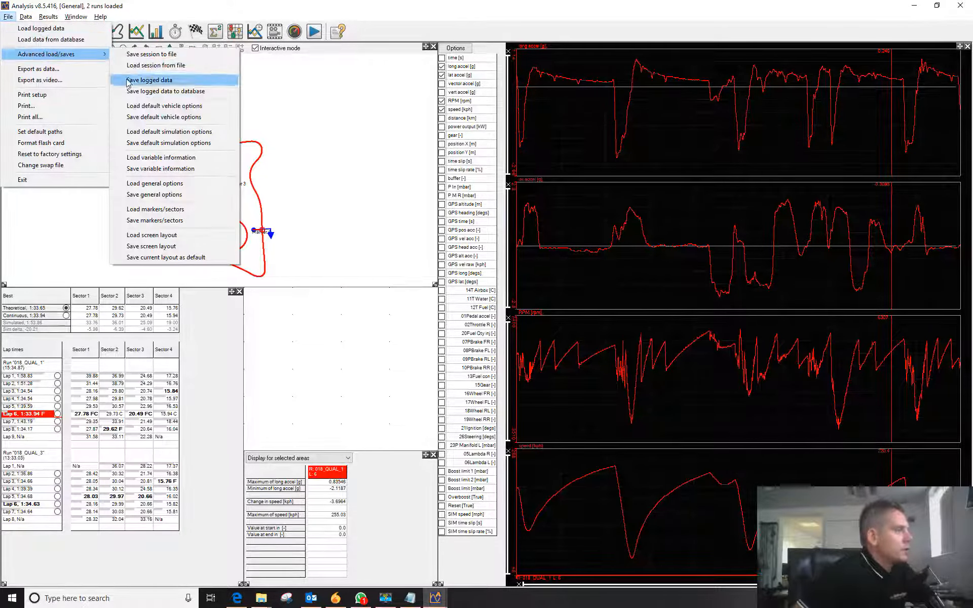
click(178, 221)
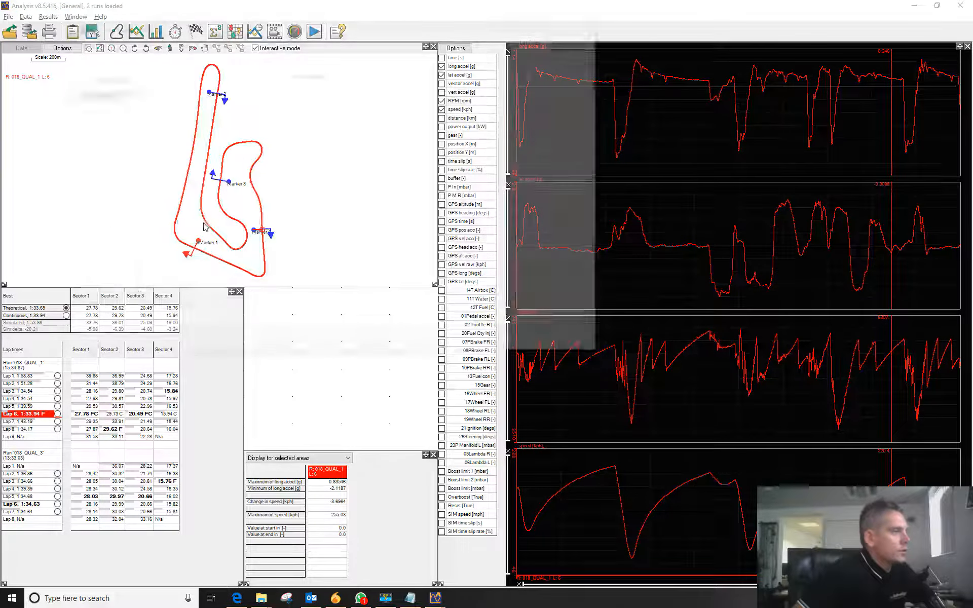
text(Buriram)
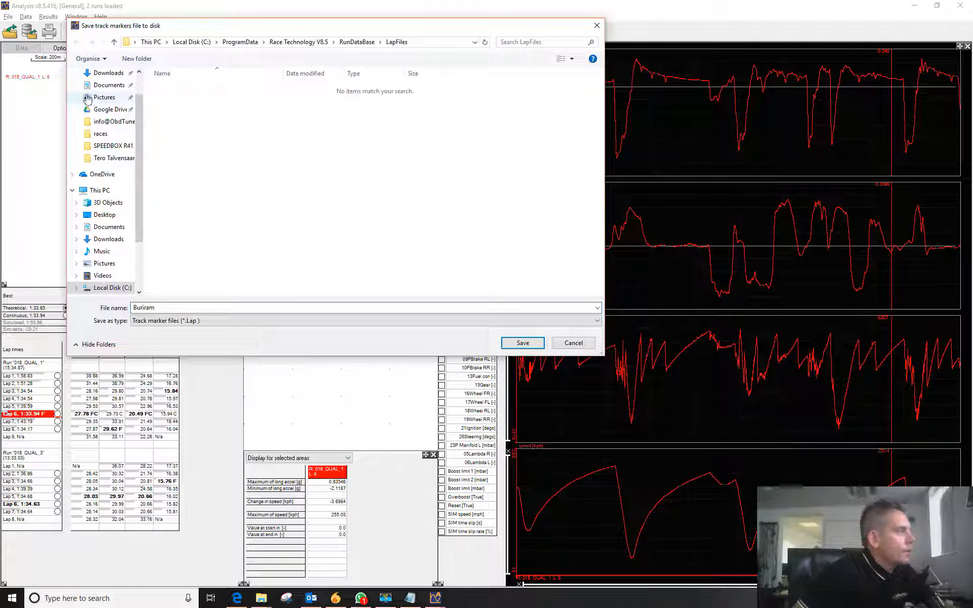
scroll(125, 174, up, 1)
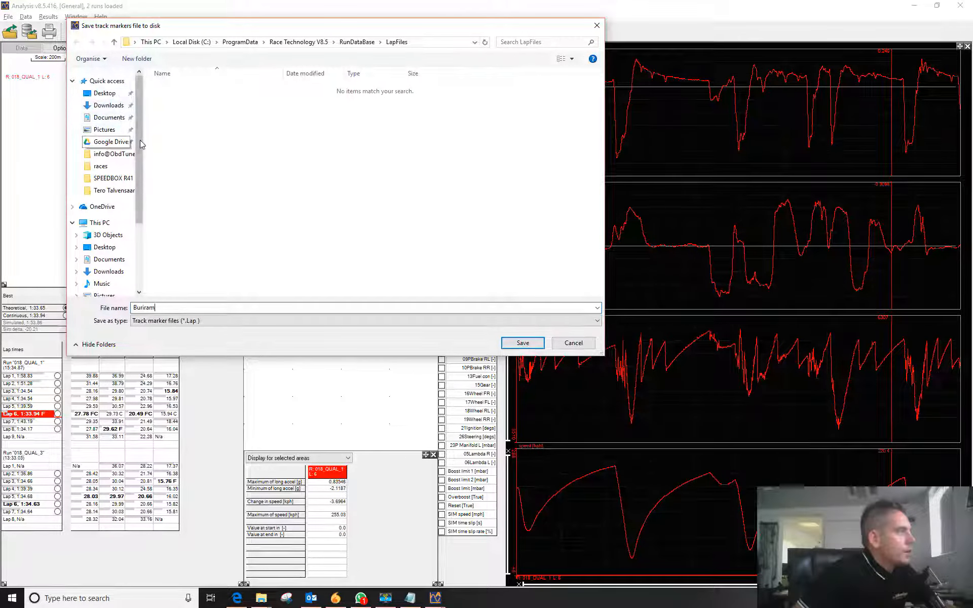
click(104, 93)
click(522, 343)
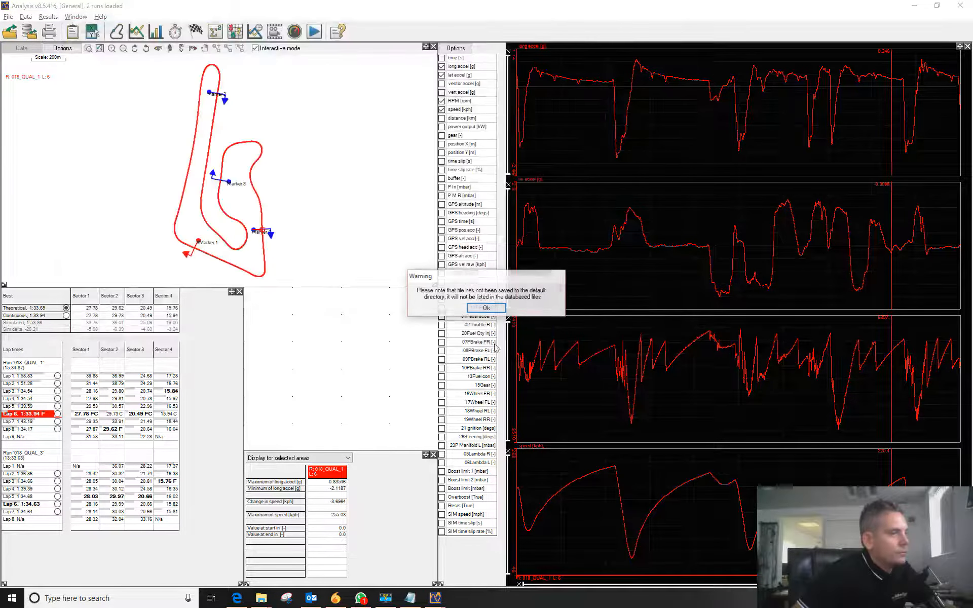
click(486, 308)
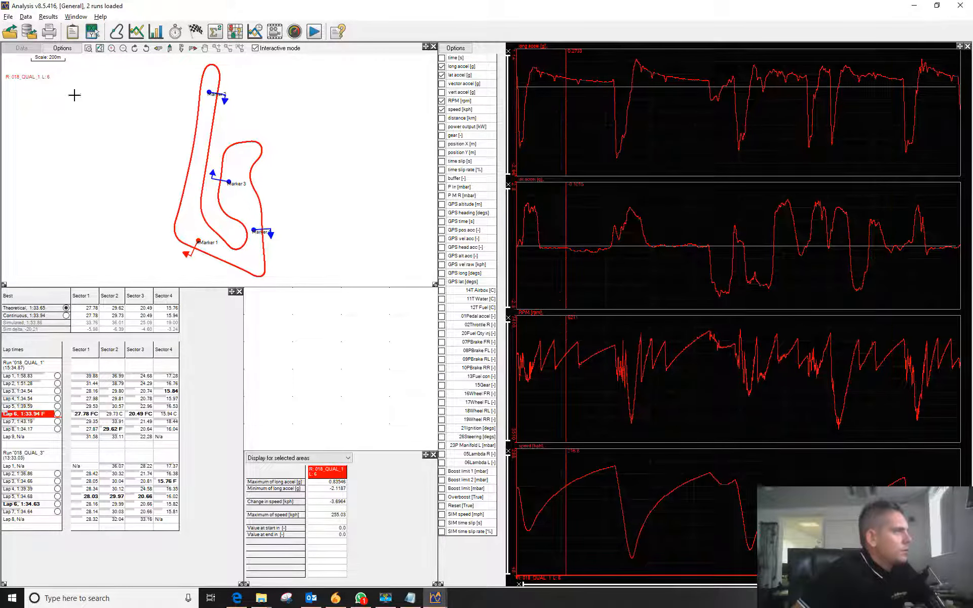
Clear all track markers, followed by all raw and processed run data.
click(31, 18)
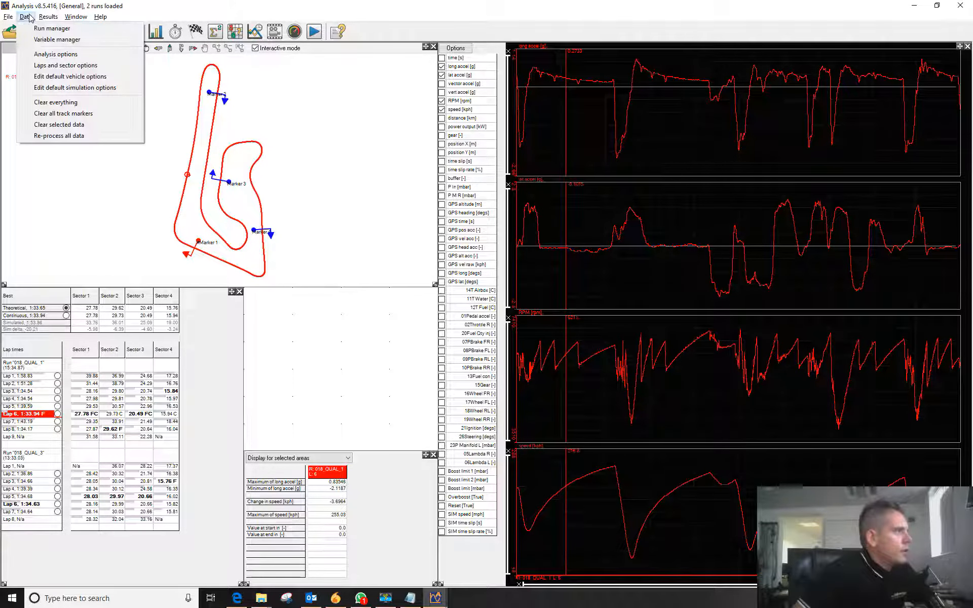
click(65, 113)
click(510, 331)
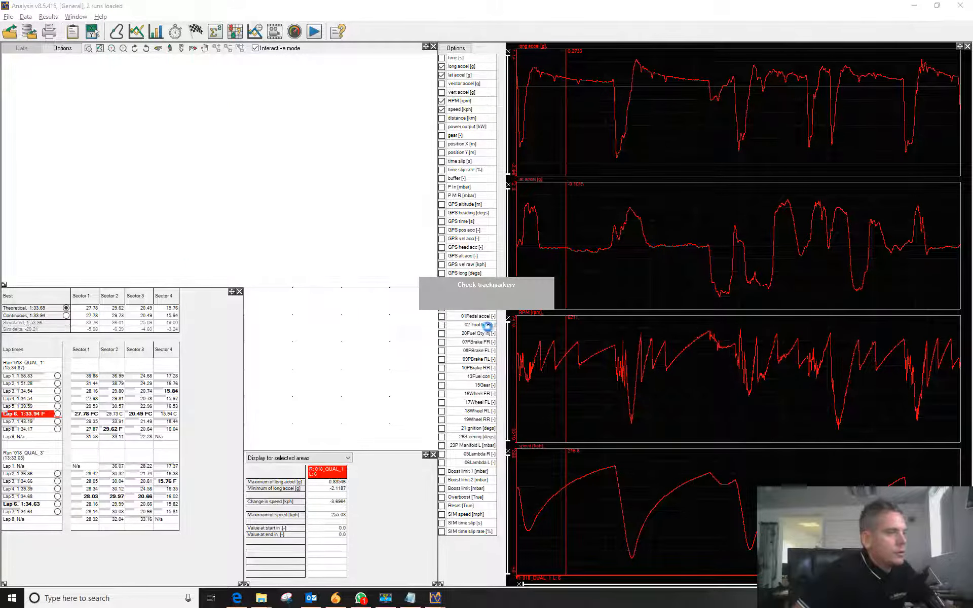
click(167, 245)
click(25, 16)
click(60, 104)
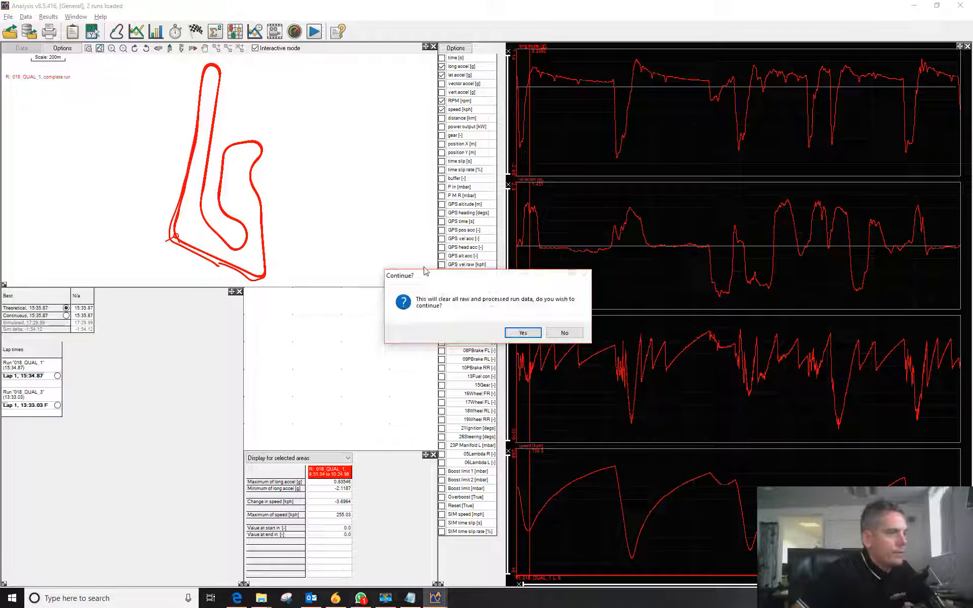
click(518, 329)
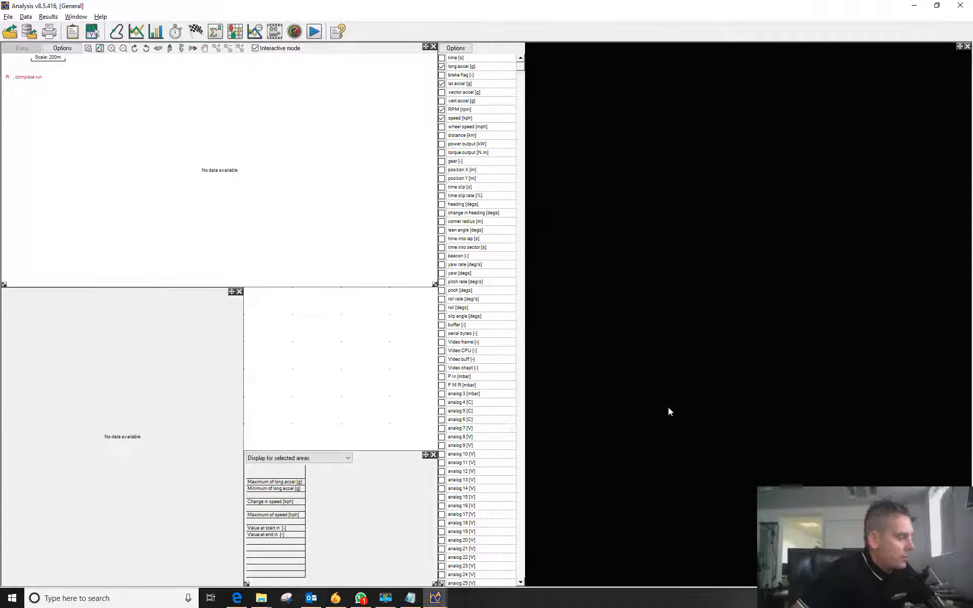
Load the run files 018_QUAL_1.run and 018_QUAL_3.run from the Desktop folder in File Explorer into Analysis.
key(alt+Tab)
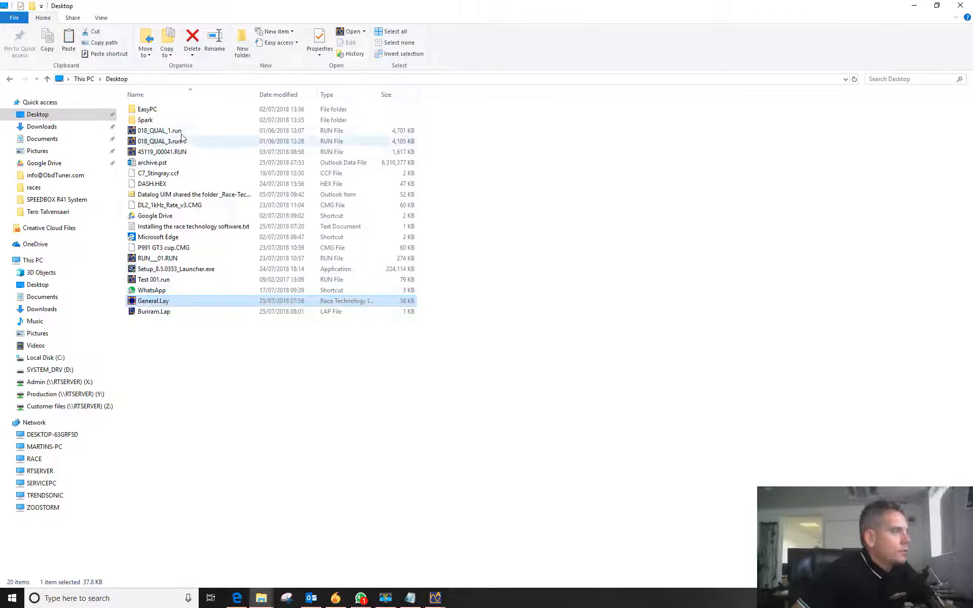
click(181, 133)
ctrl+click(175, 140)
drag(173, 137, 621, 6)
key(alt+Tab)
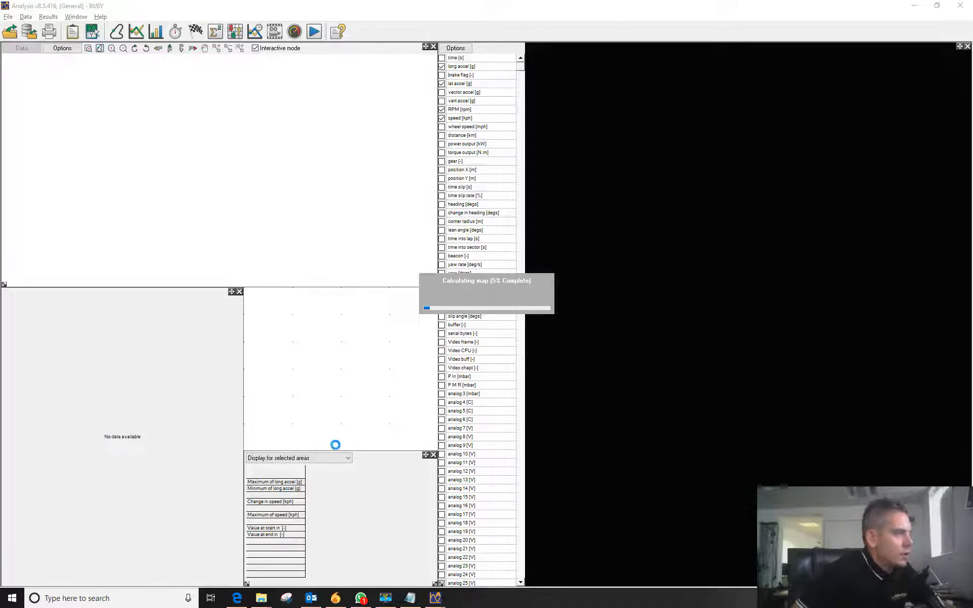
Load the track marker file Buriram.Lap from the Desktop folder into Analysis and overlay lap 6 of both runs.
key(alt+Tab)
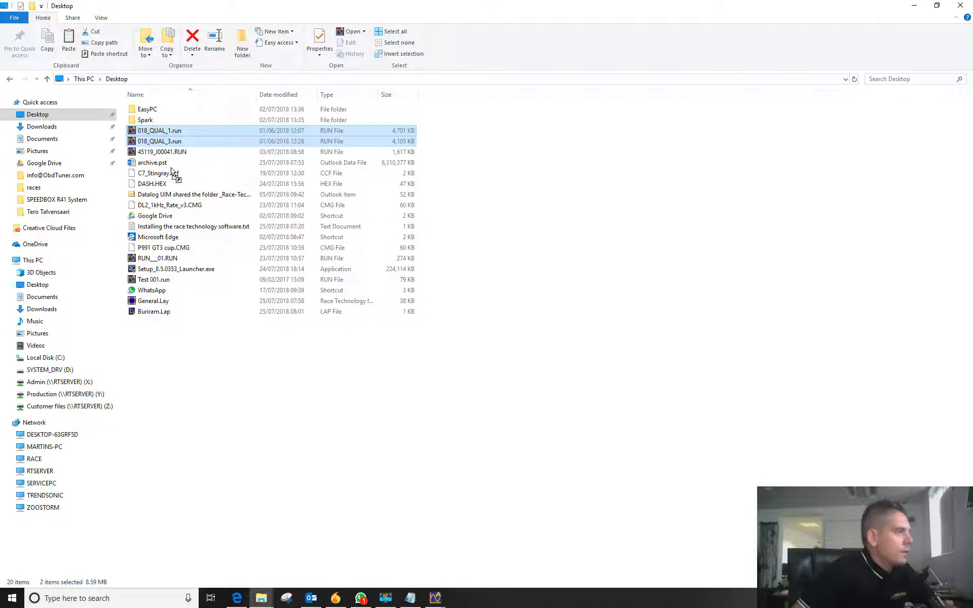
key(alt+Tab)
drag(171, 174, 170, 169)
key(alt+Tab)
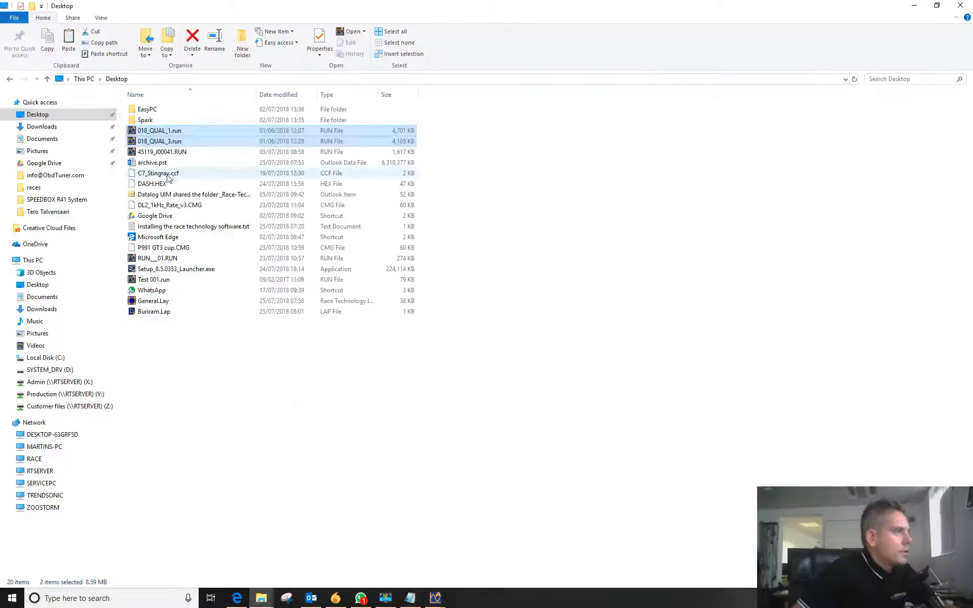
click(160, 325)
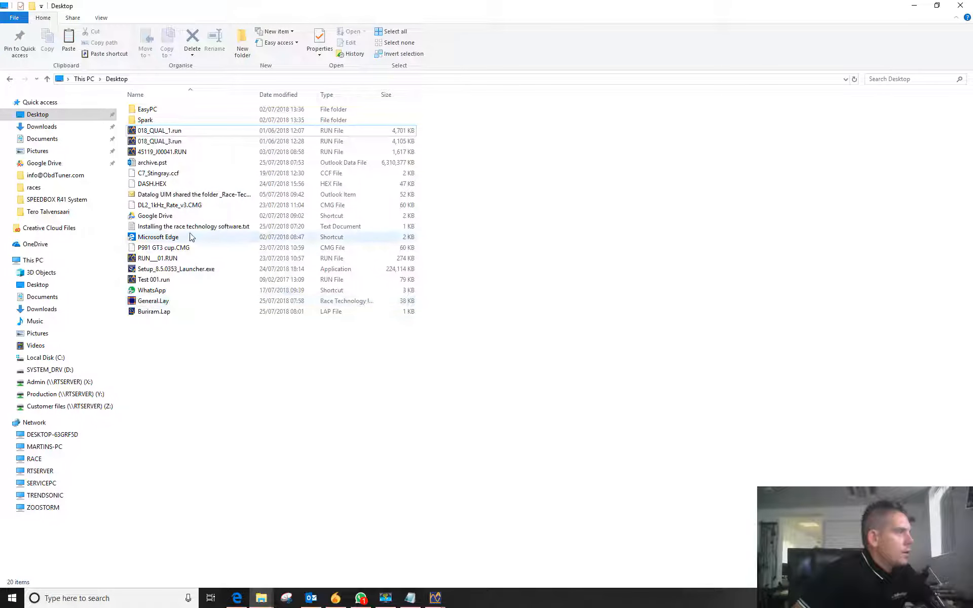
click(151, 313)
drag(151, 315, 653, 10)
key(alt+Tab)
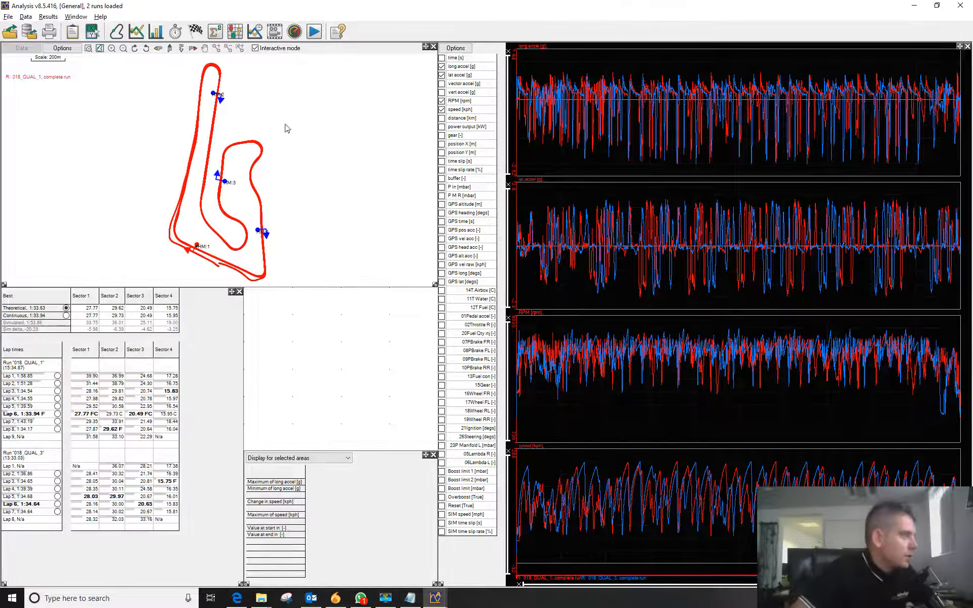
click(40, 414)
click(41, 504)
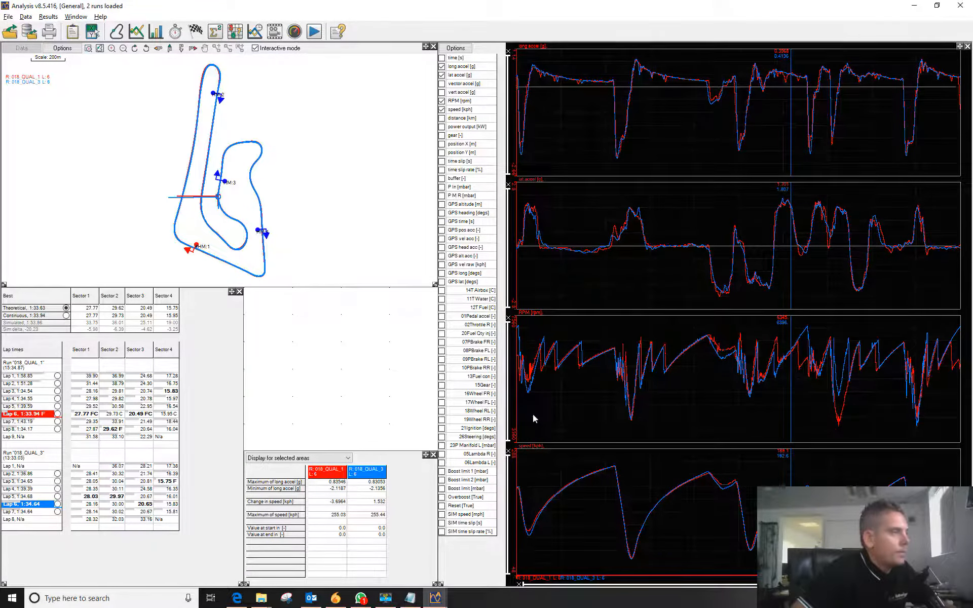
In the Notepad notes, mark the item on saving important files as Done and correct "basd" to "based", then return to Analysis.
key(alt+Tab)
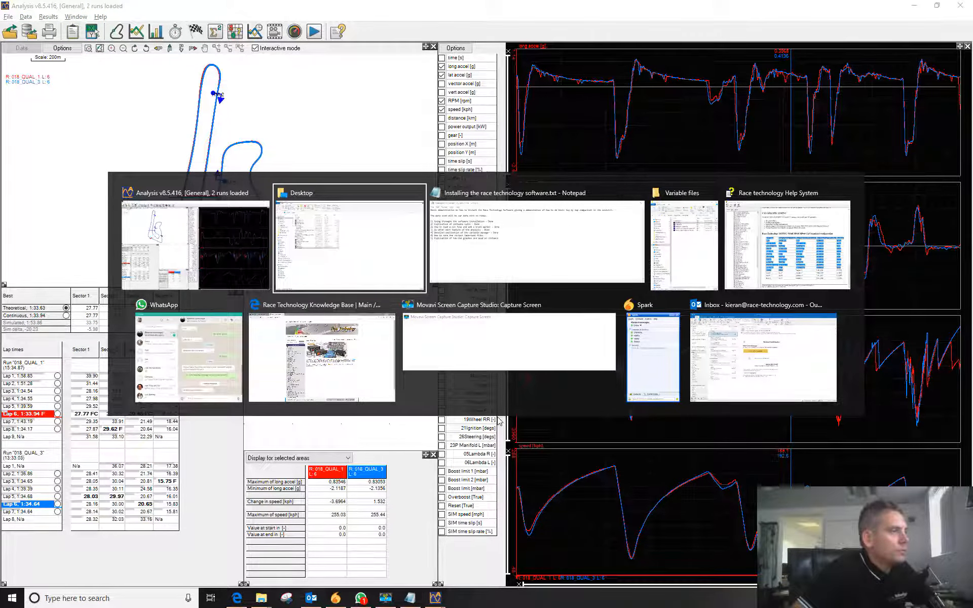
key(alt+Tab)
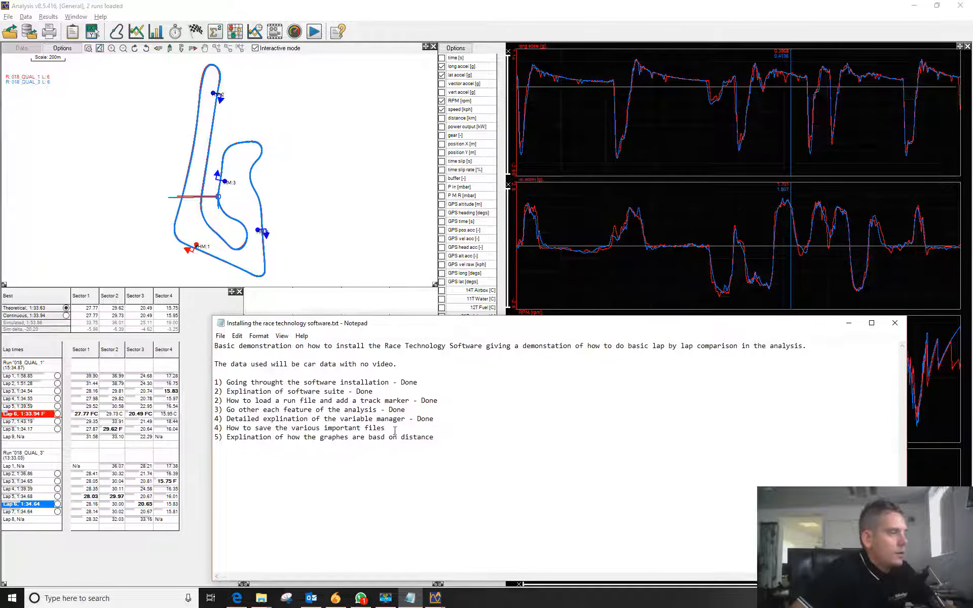
click(378, 229)
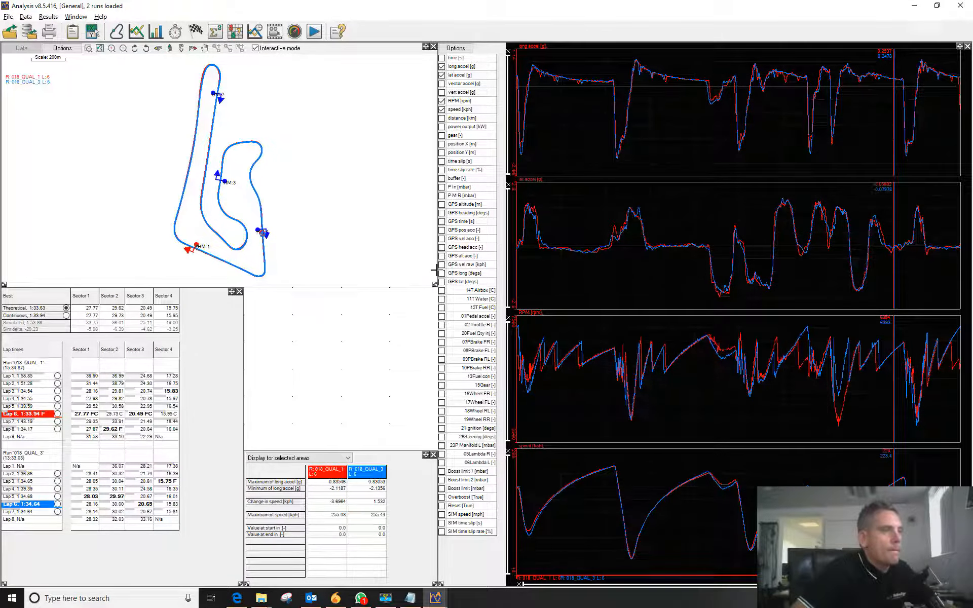
key(alt+Tab)
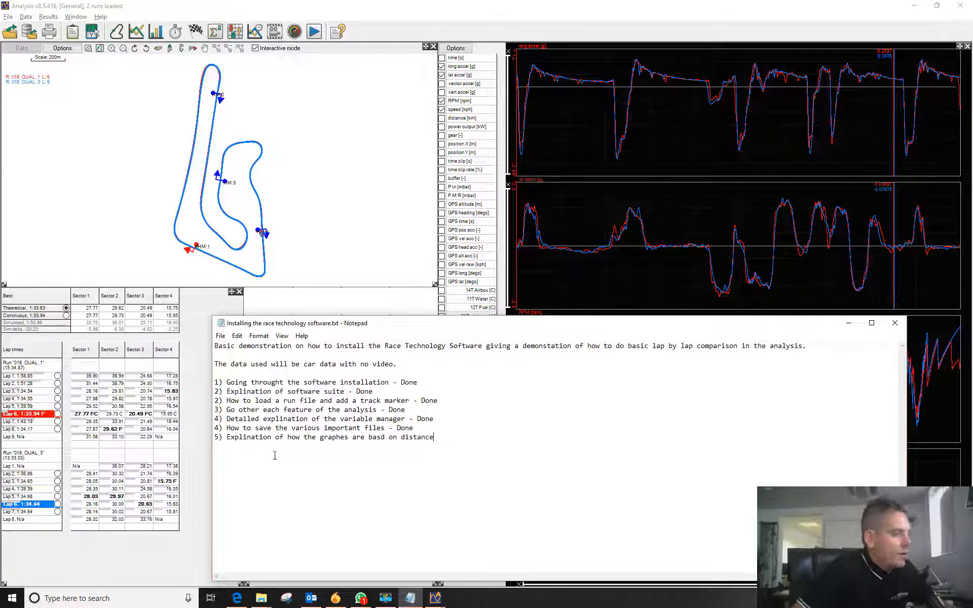
text(e)
click(401, 474)
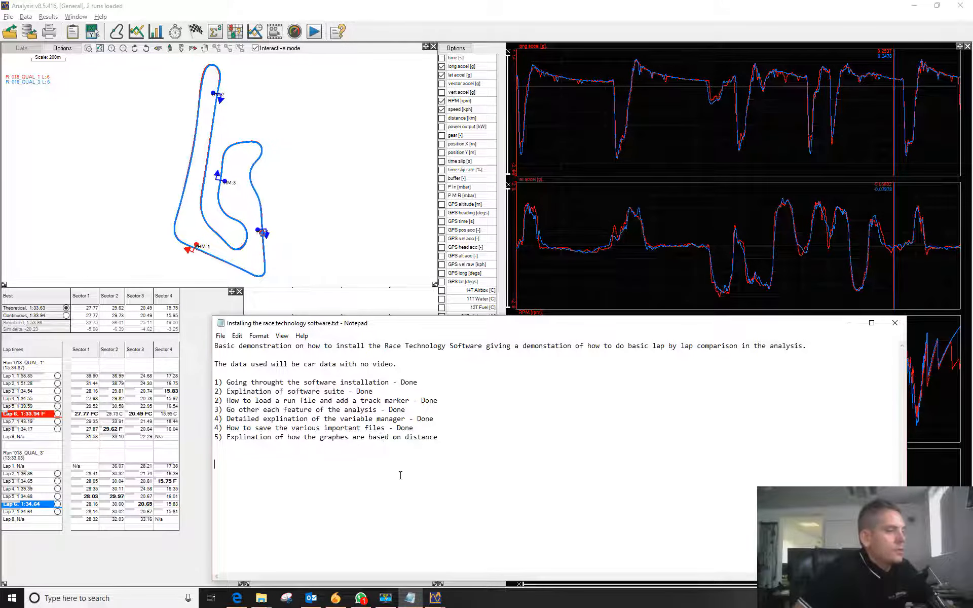
click(330, 215)
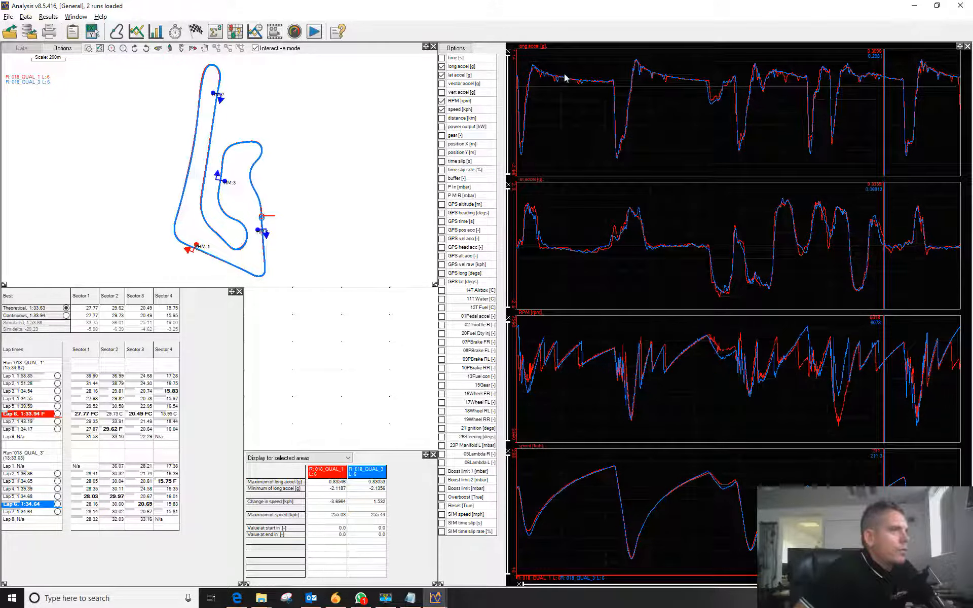
Replace lap 6 of run 018_QUAL_3 with lap 7 of 018_QUAL_1 in the comparison and make lap 7 the first lap.
mouse_move(594, 51)
mouse_down()
mouse_move(640, 94)
mouse_move(585, 124)
mouse_move(647, 93)
mouse_up()
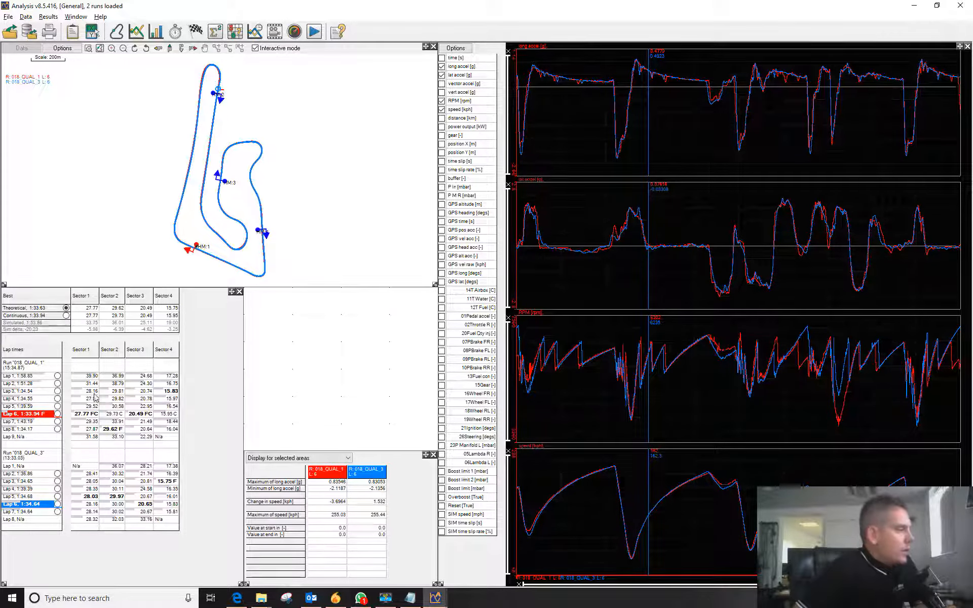
click(21, 505)
click(22, 421)
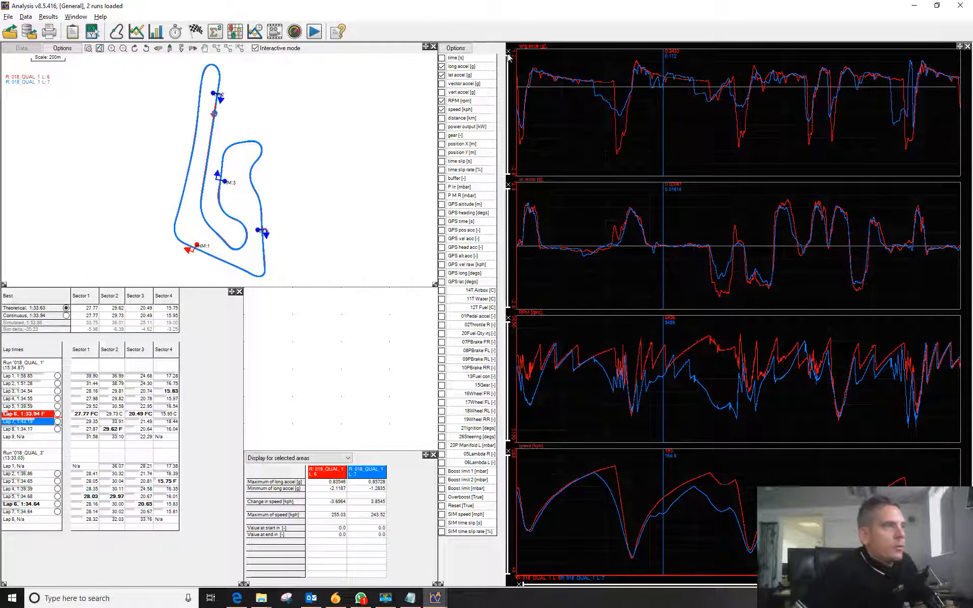
click(465, 51)
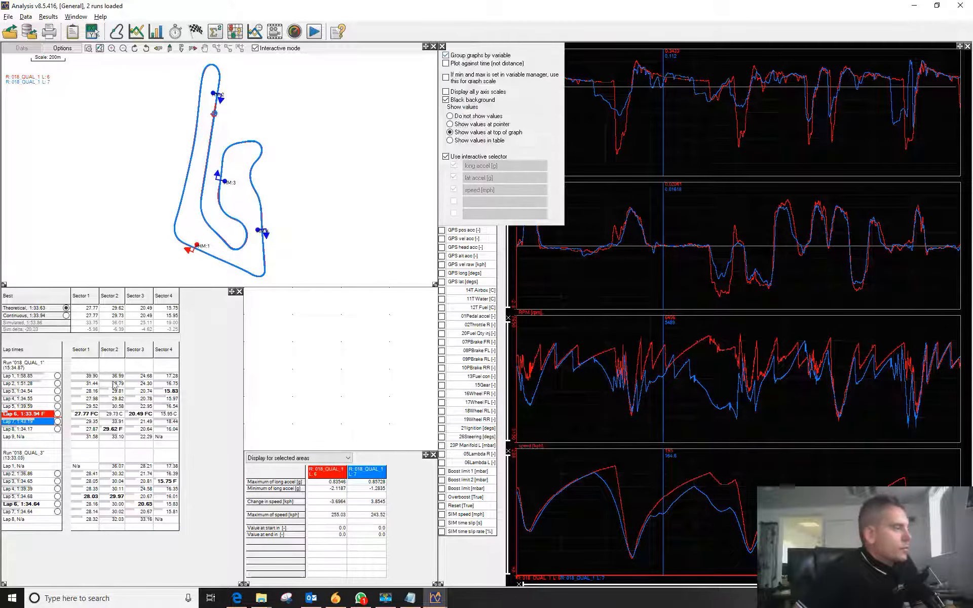
click(19, 422)
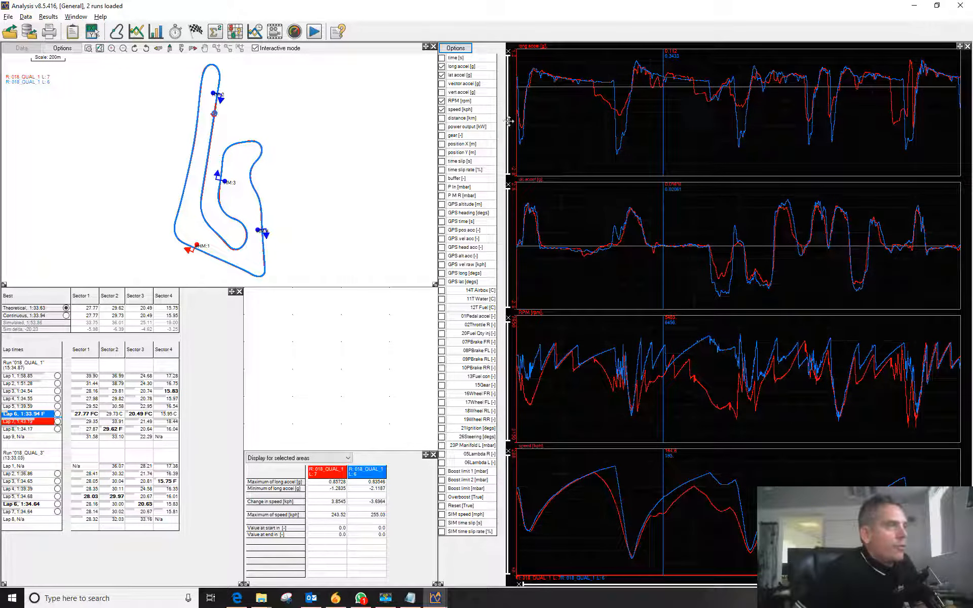
Set the line graphs to plot against time instead of distance.
click(456, 48)
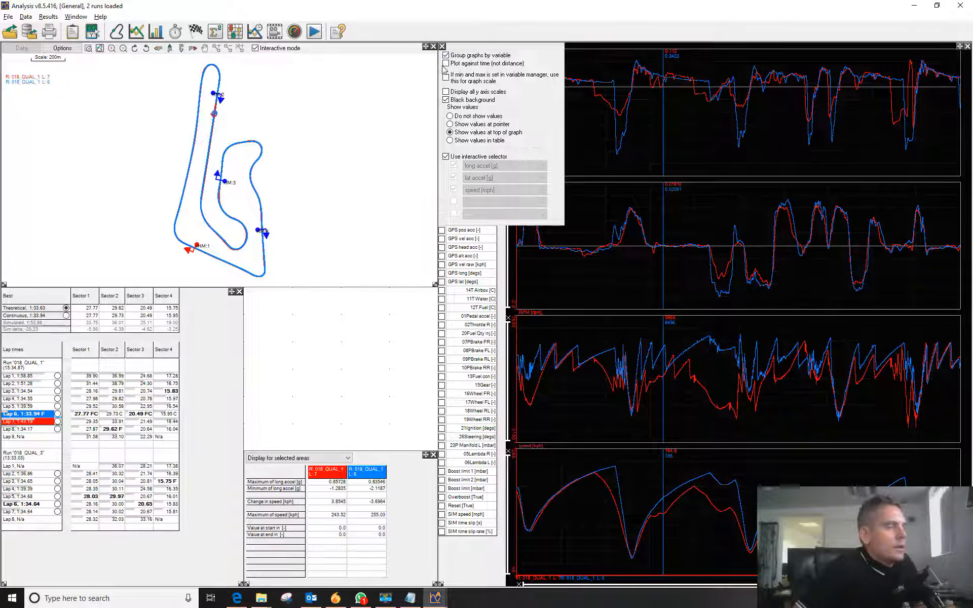
click(445, 62)
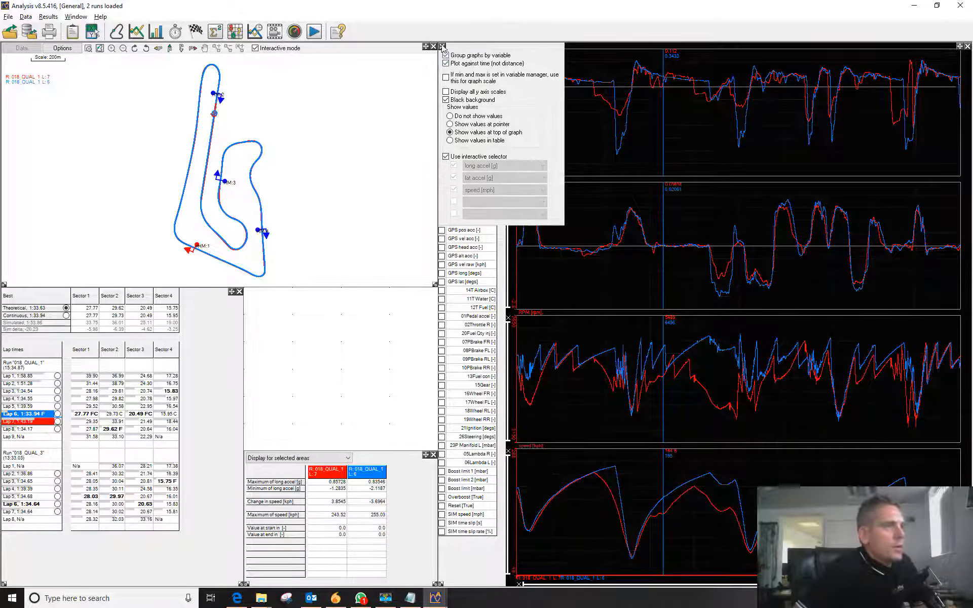
click(442, 66)
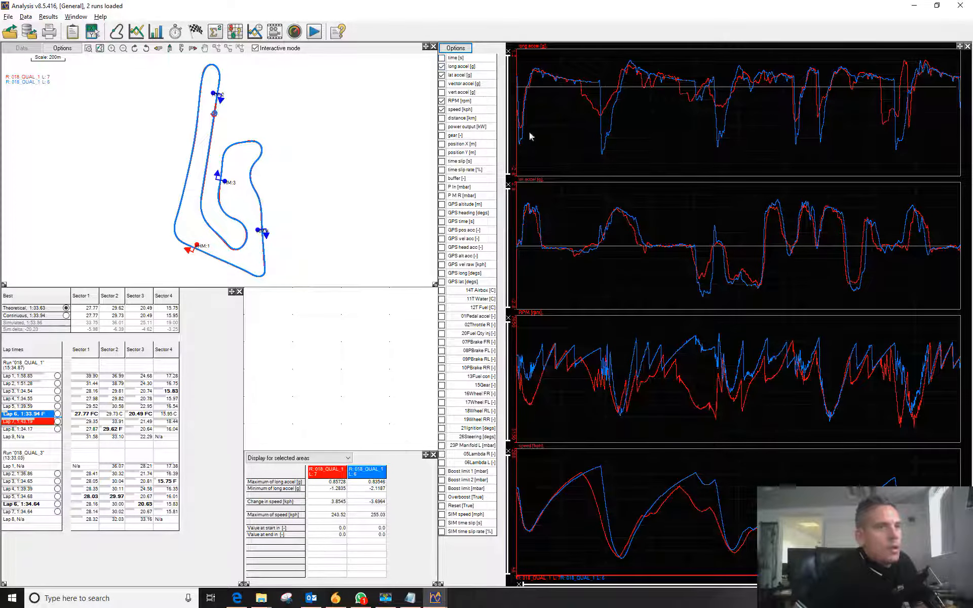
Replace lap 7 with lap 2 of run 018_QUAL_1 as the first lap, overlaid with lap 6 of the same run.
drag(779, 424, 966, 456)
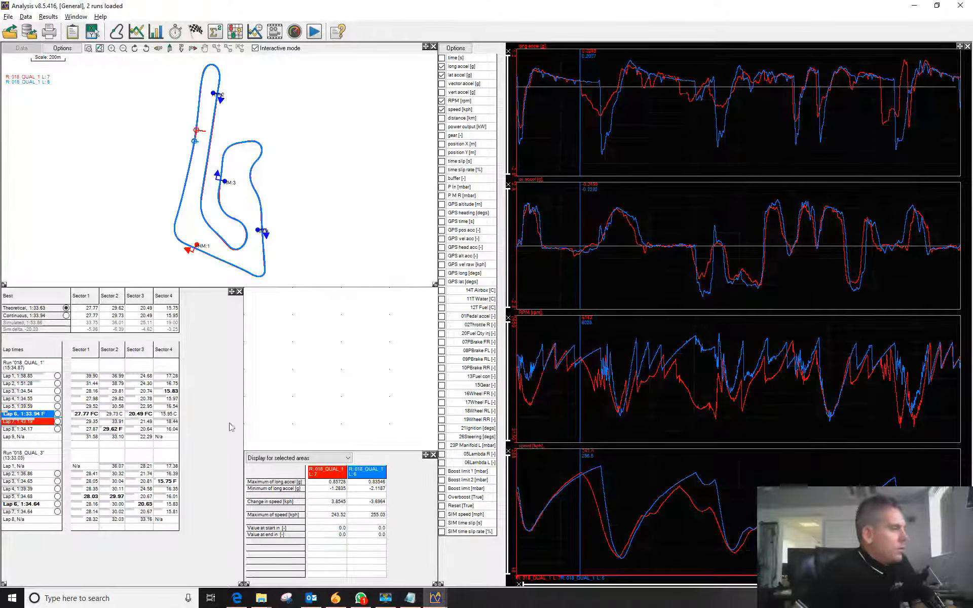
click(19, 421)
click(20, 414)
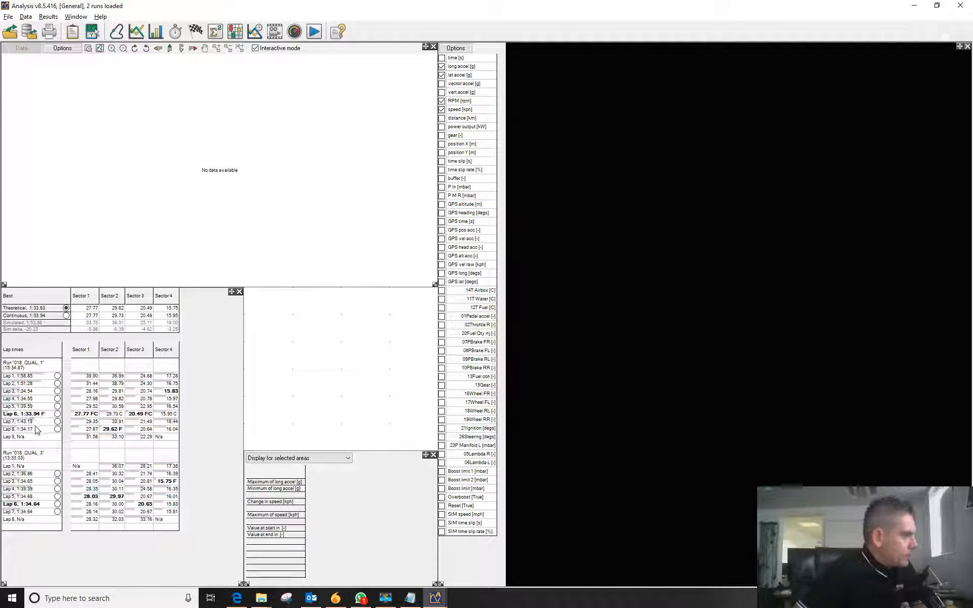
click(22, 384)
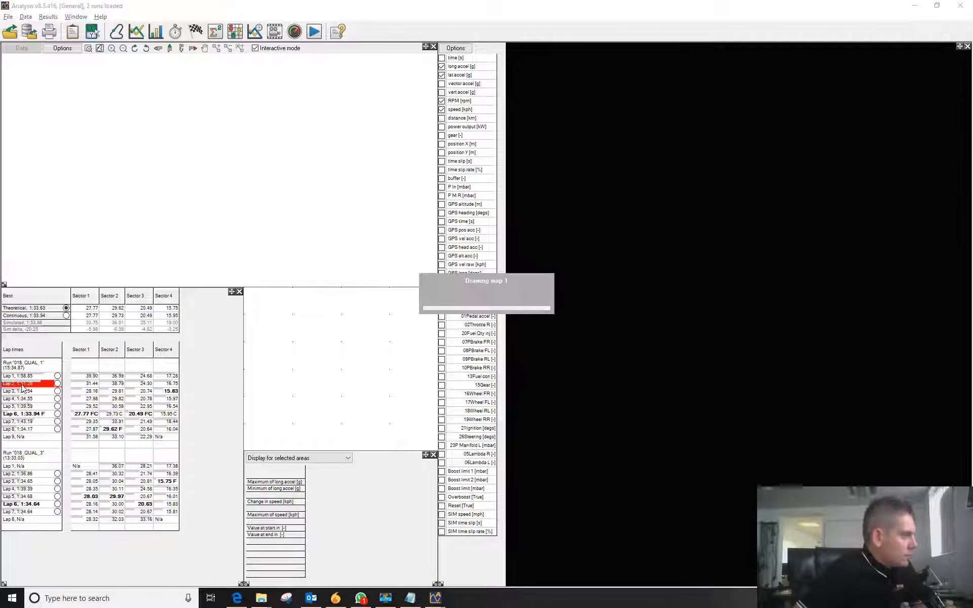
click(33, 414)
Trace along the time-based graphs to compare where laps 2 and 6 are on the track map.
click(616, 417)
drag(616, 417, 742, 459)
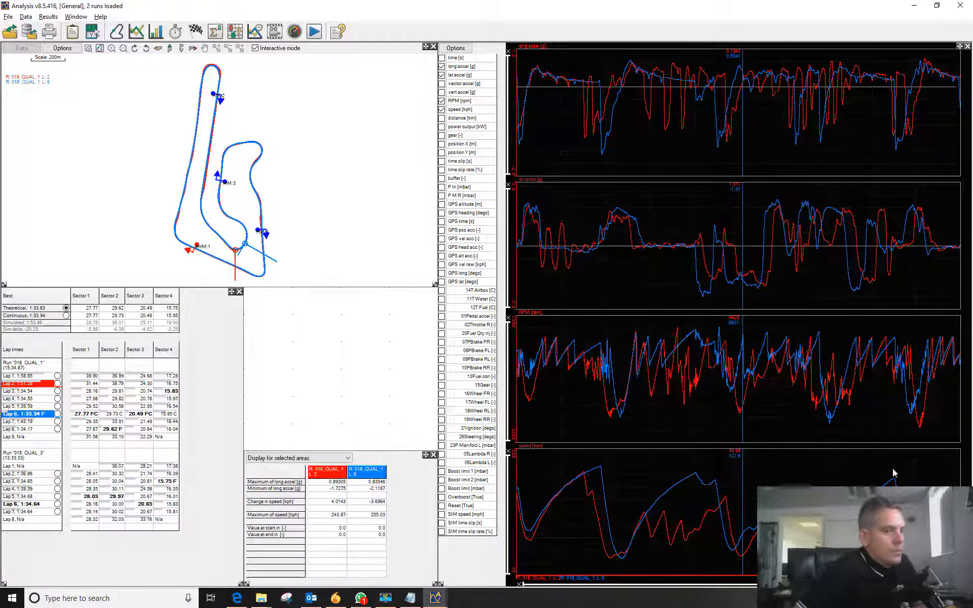
click(956, 487)
drag(956, 488, 793, 494)
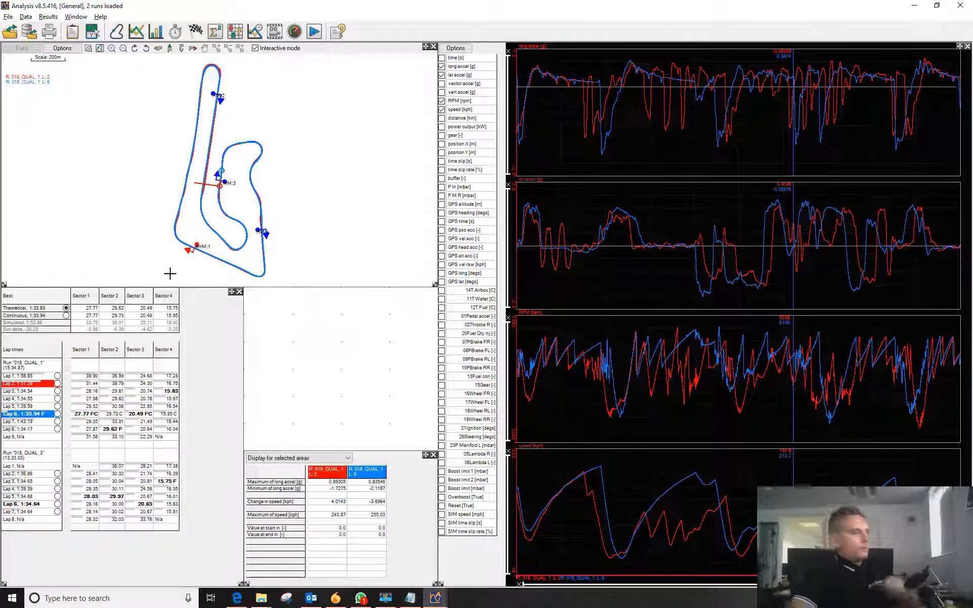
Overlay lap 7 of run 018_QUAL_1 on lap 6 as the first lap, and compare their track positions along the time-based graphs.
click(37, 414)
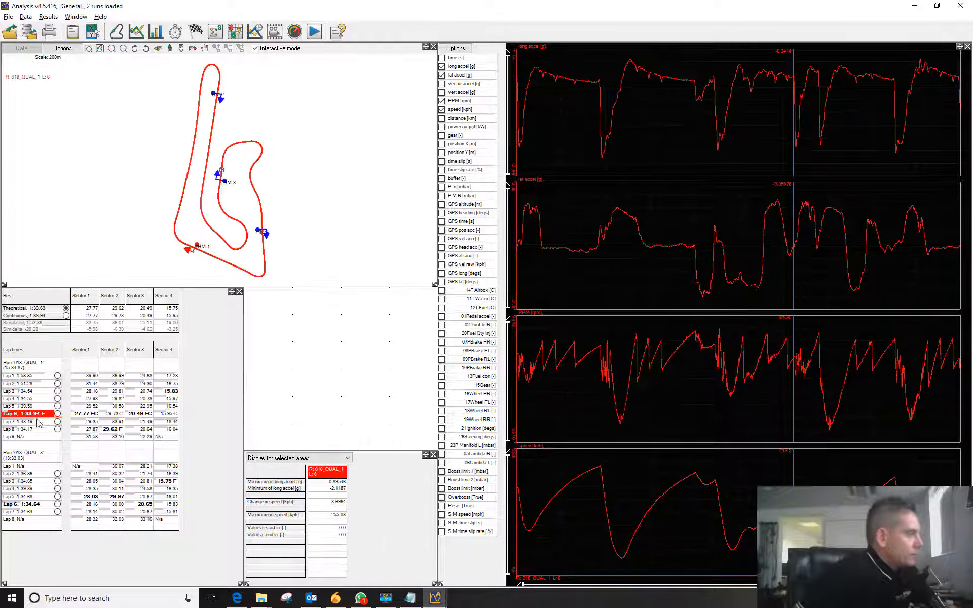
ctrl+click(35, 421)
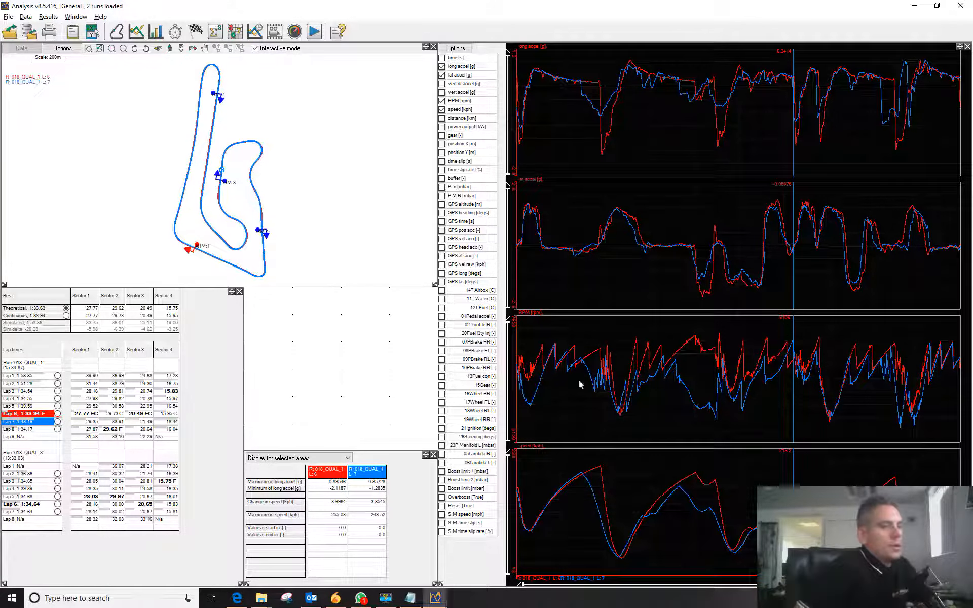
drag(710, 461, 681, 483)
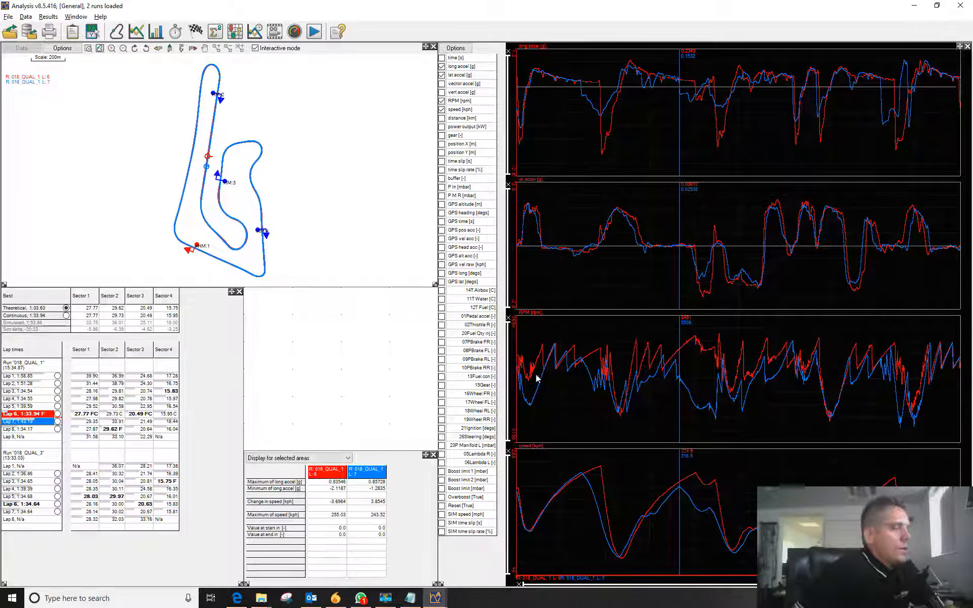
click(681, 479)
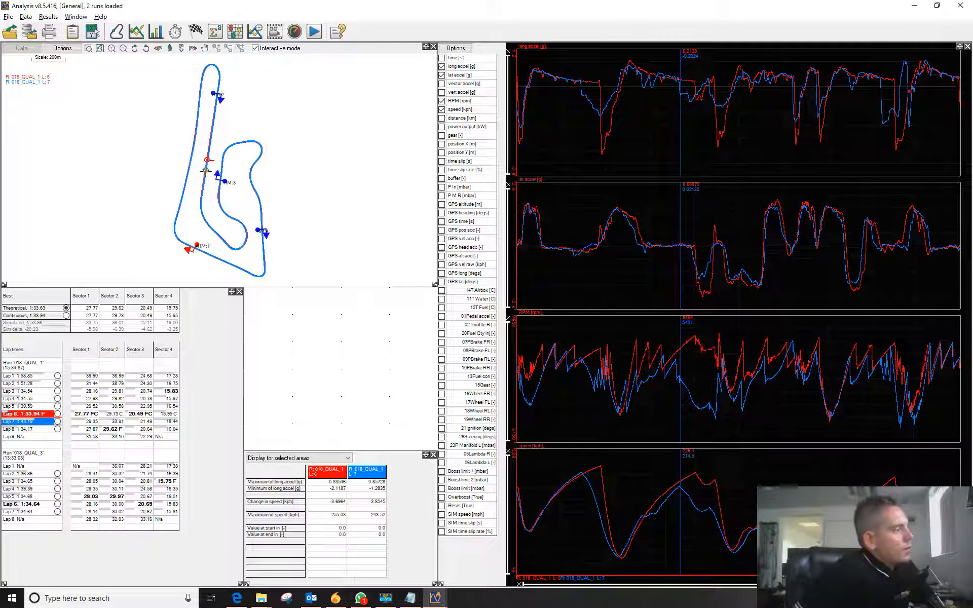
mouse_move(716, 489)
mouse_down()
mouse_move(698, 496)
mouse_move(702, 501)
mouse_up()
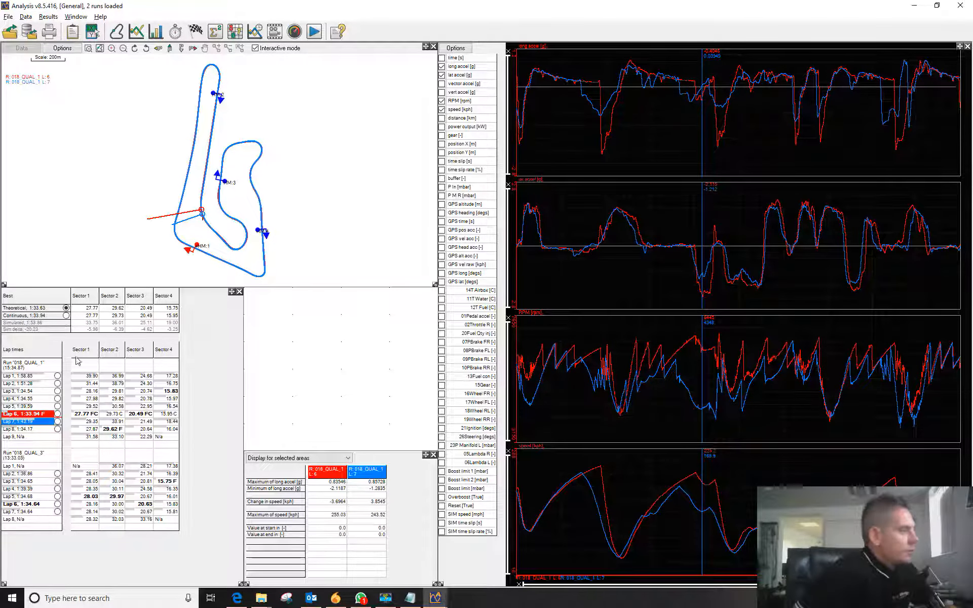
Set the line graphs to plot against distance instead of time, and trace the cursor along the whole lap.
click(449, 51)
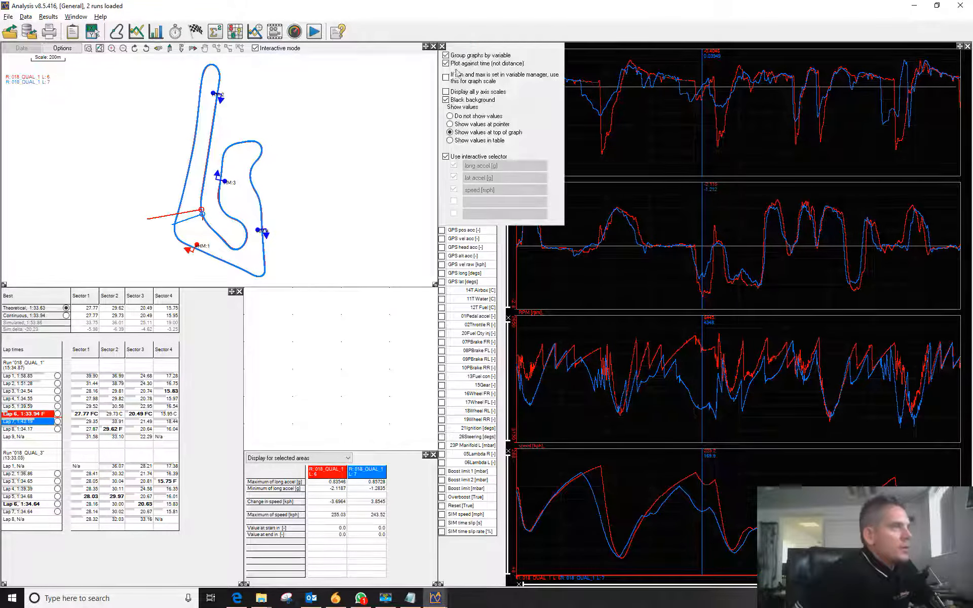
click(443, 47)
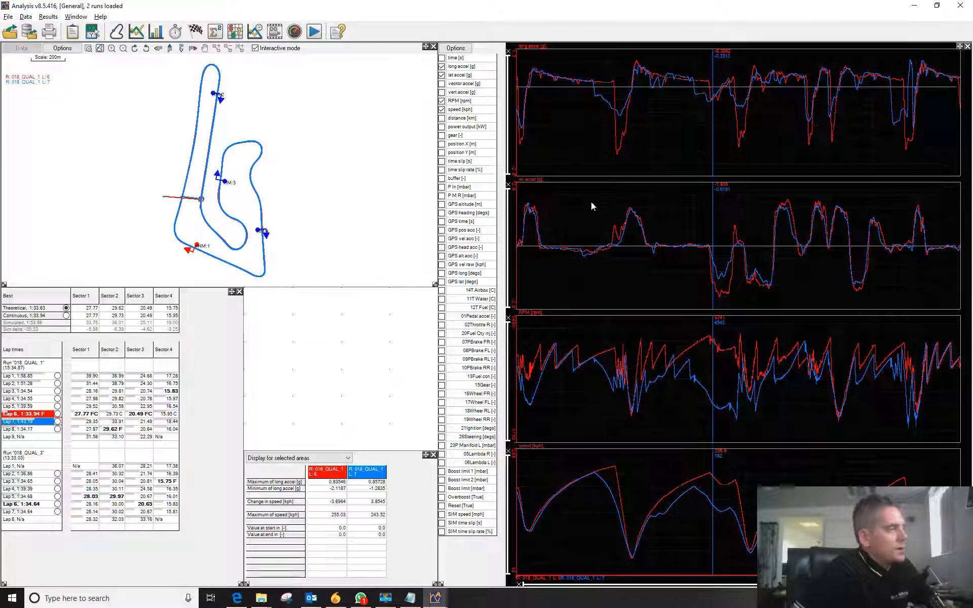
click(535, 90)
mouse_move(535, 89)
mouse_down()
mouse_move(568, 93)
mouse_move(605, 123)
mouse_move(649, 136)
mouse_move(848, 141)
mouse_move(950, 127)
mouse_up()
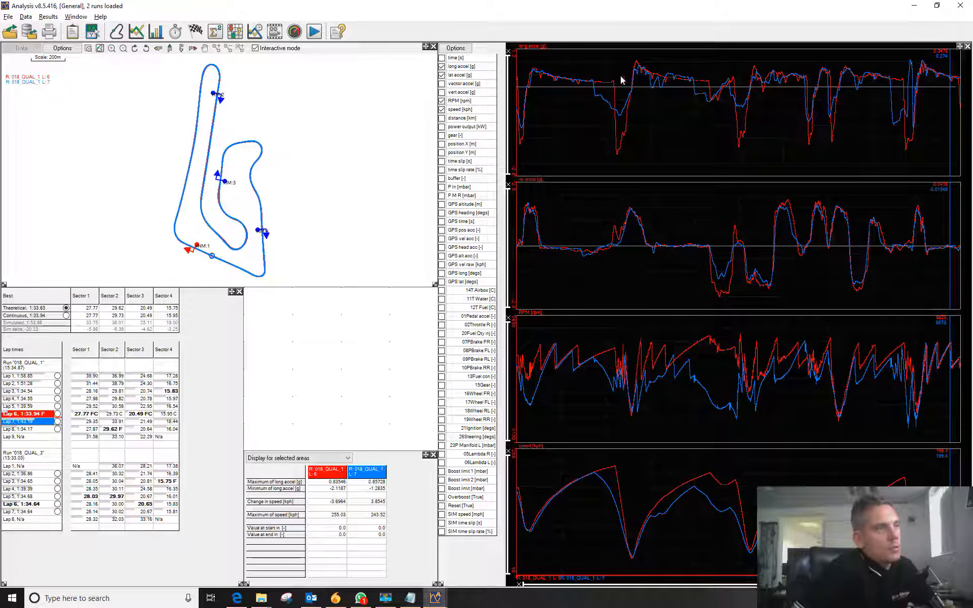
Replace lap 7 with lap 6 of run 018_QUAL_3 in the comparison and inspect the graphs along the straight after the hairpin.
click(30, 421)
click(31, 503)
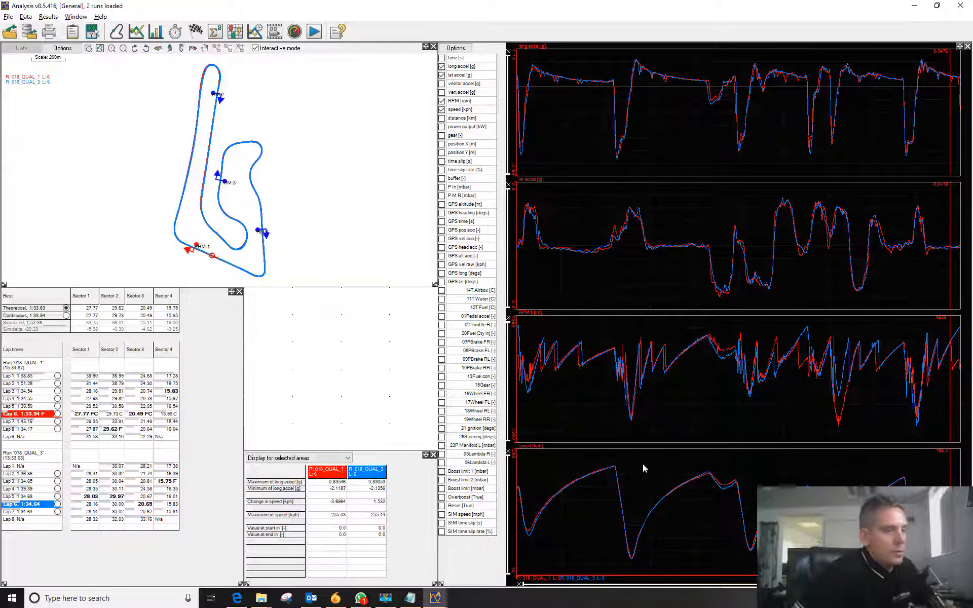
drag(740, 545, 743, 555)
drag(710, 515, 788, 515)
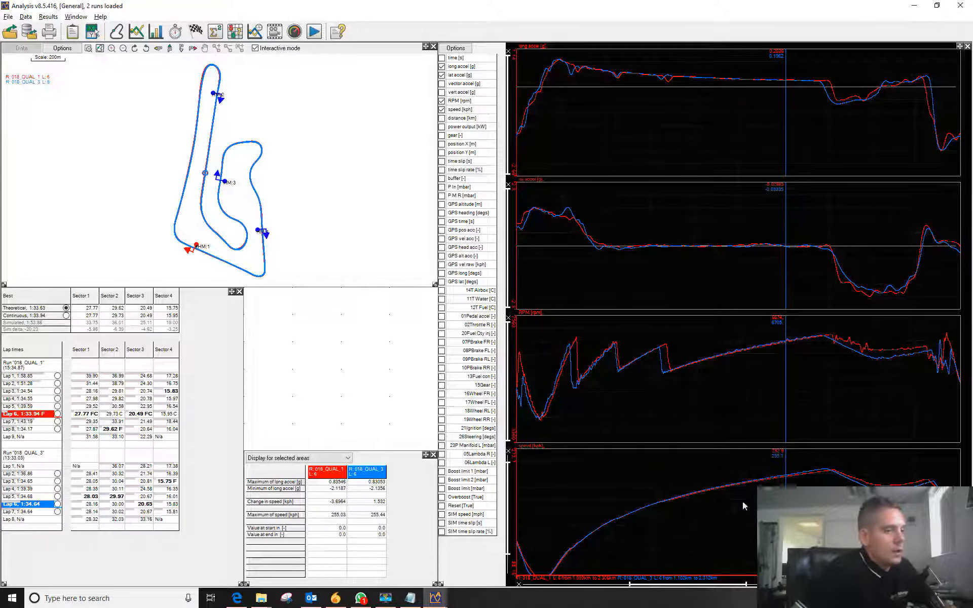
click(519, 585)
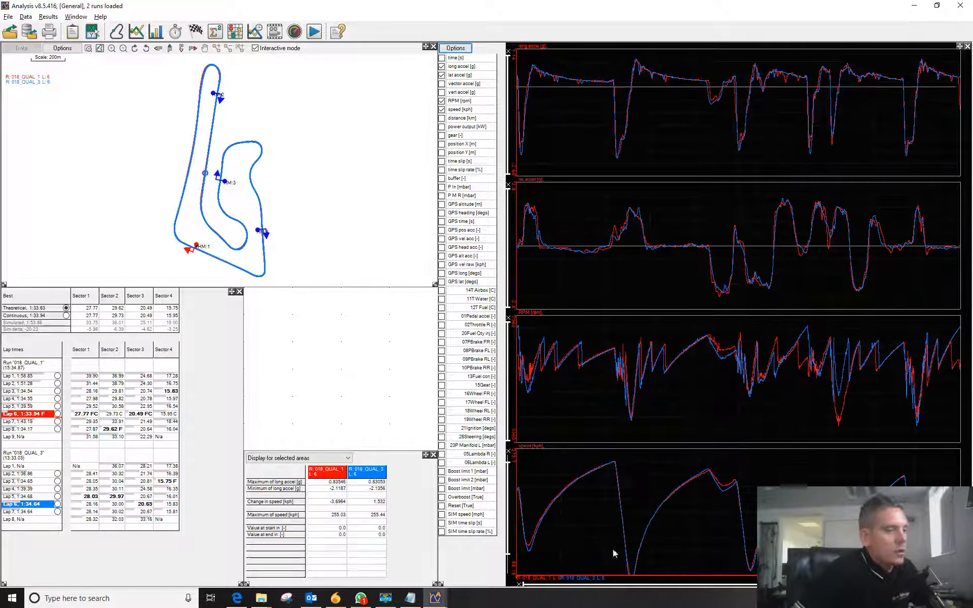